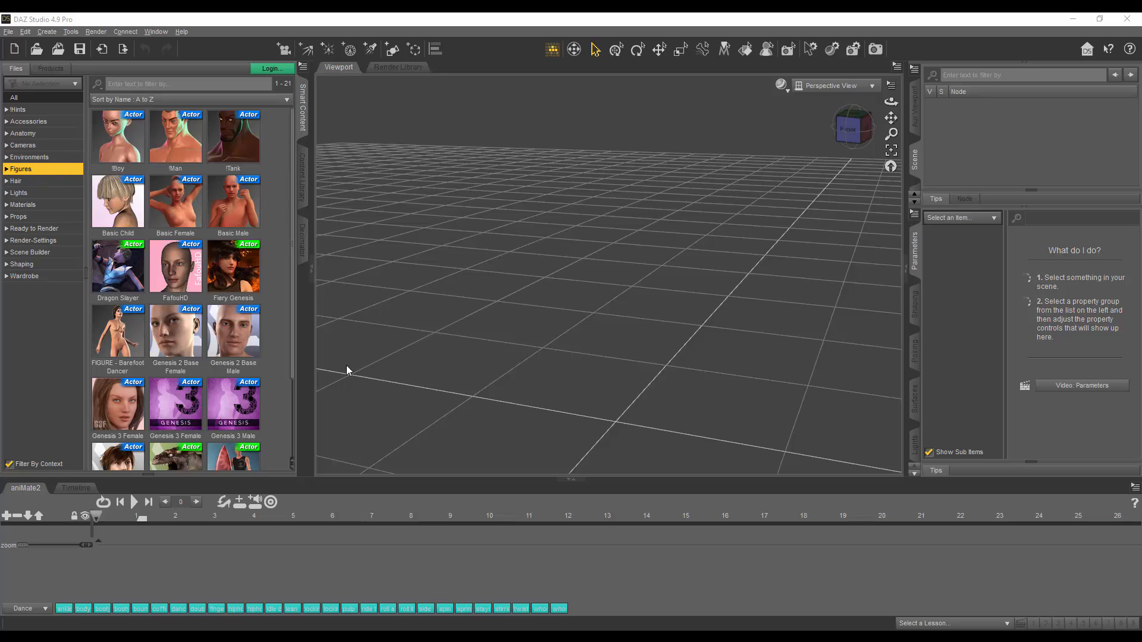
Load the Genesis 2 Base Female figure and add the Toulouse Genesis 2 Female hair to it.
double_click(176, 336)
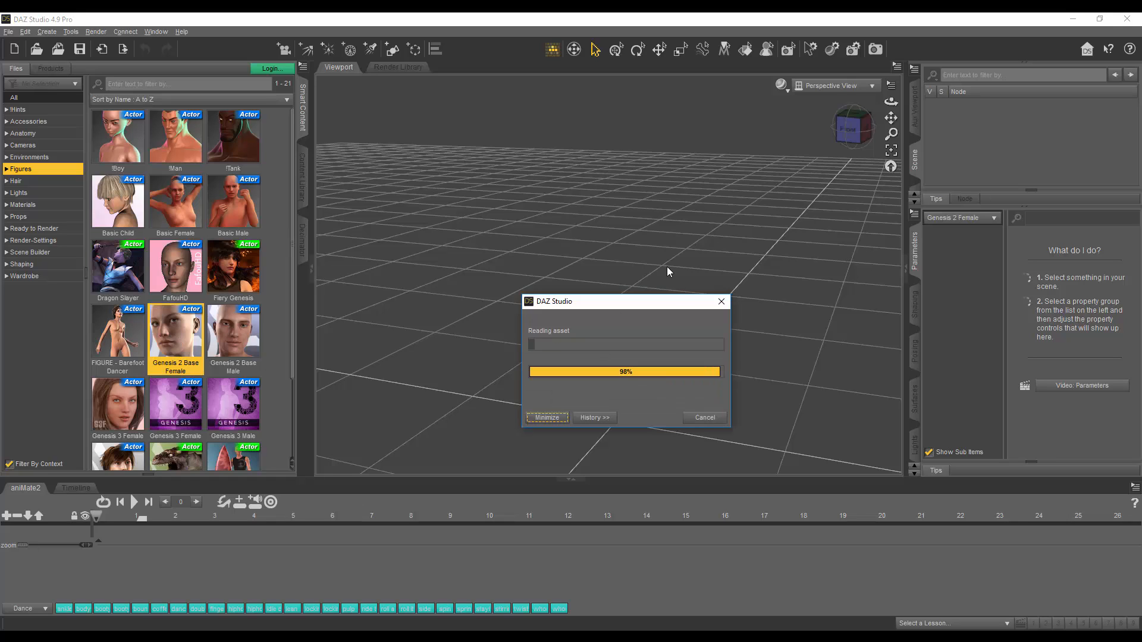
left_click(18, 182)
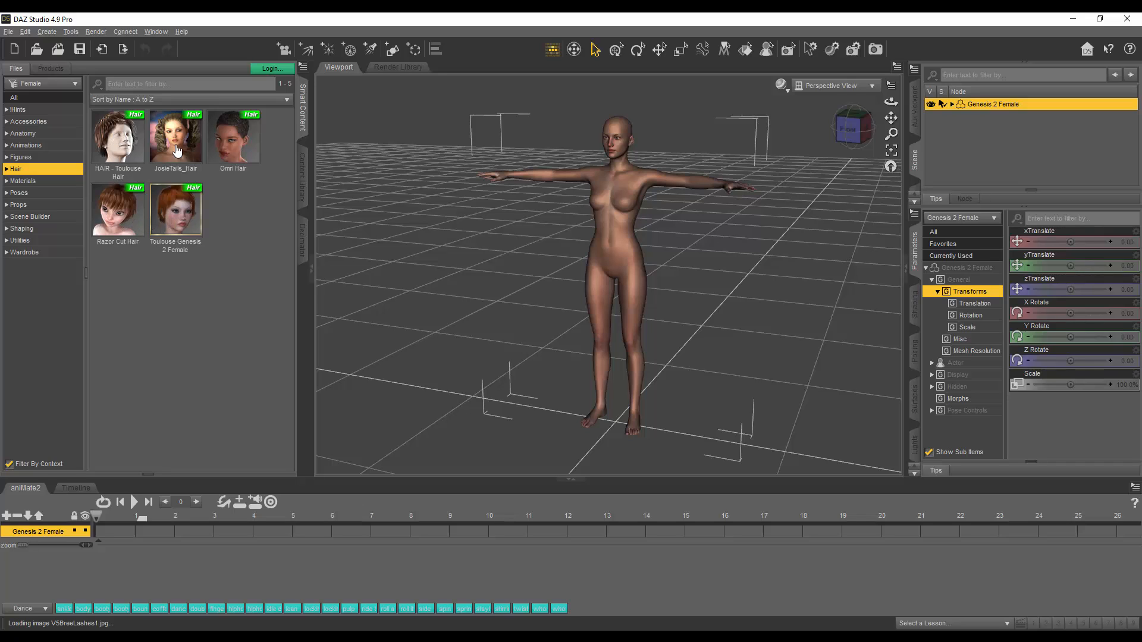
double_click(184, 222)
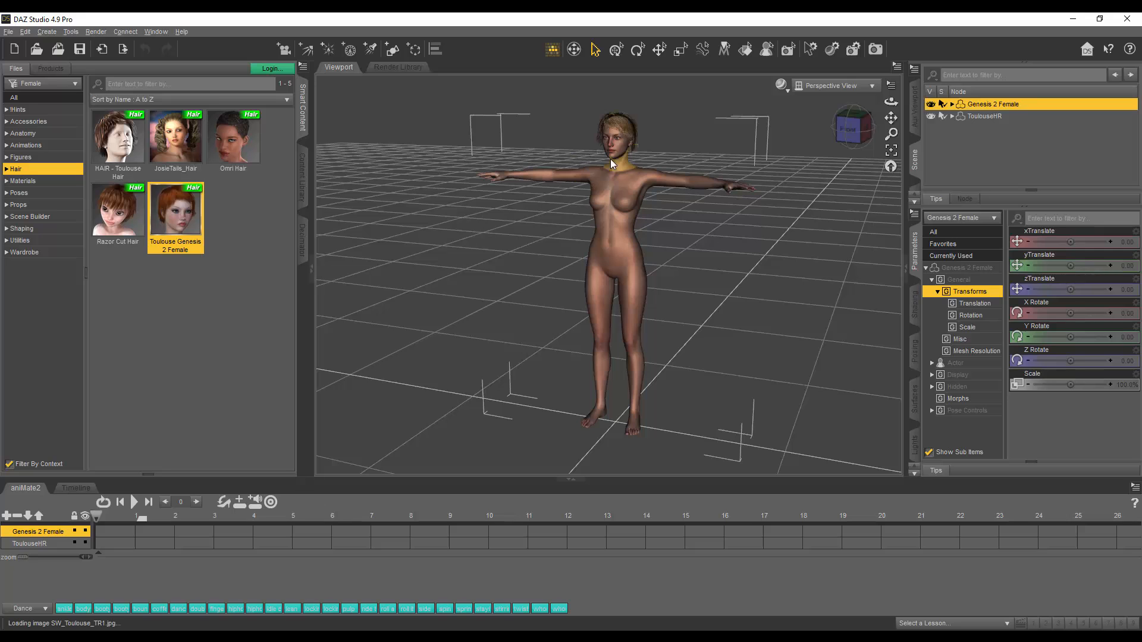
Delete the Genesis 2 Female figure from the scene, keeping only the ToulouseHR hair.
left_click_drag(891, 118, 872, 207)
scroll(648, 158, "up", 8)
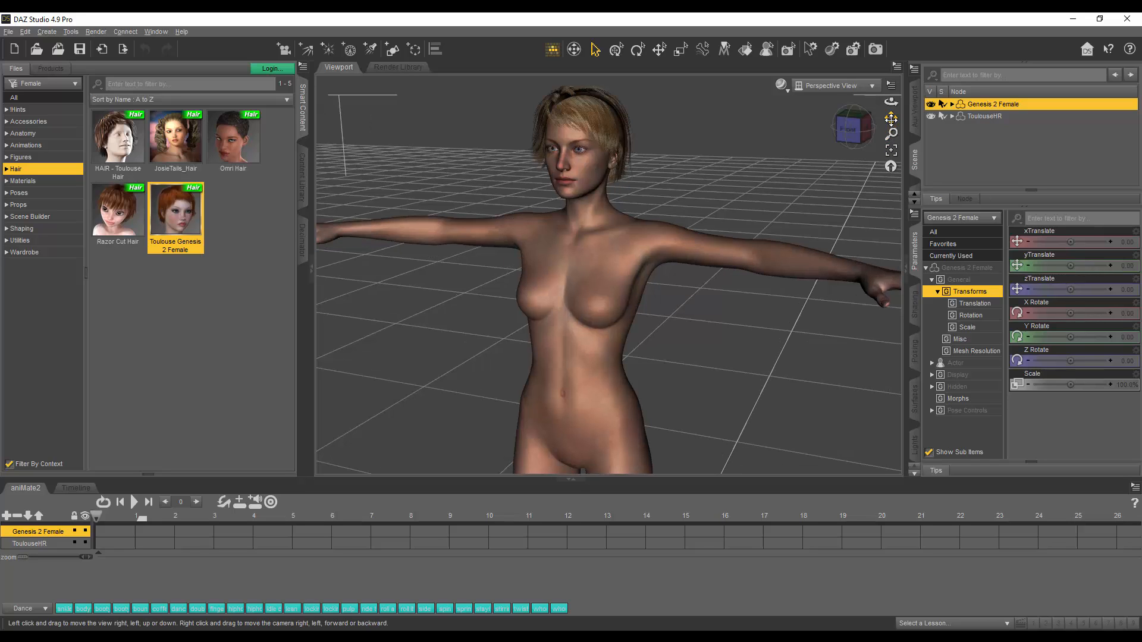
left_click_drag(891, 118, 889, 145)
scroll(687, 170, "up", 4)
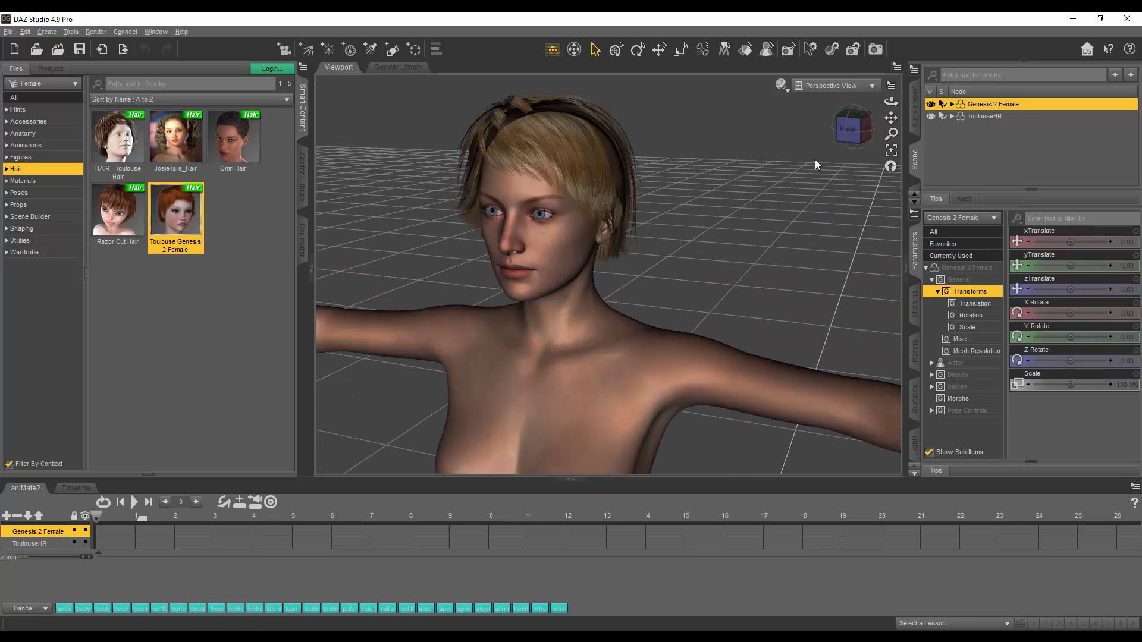
left_click_drag(891, 102, 860, 98)
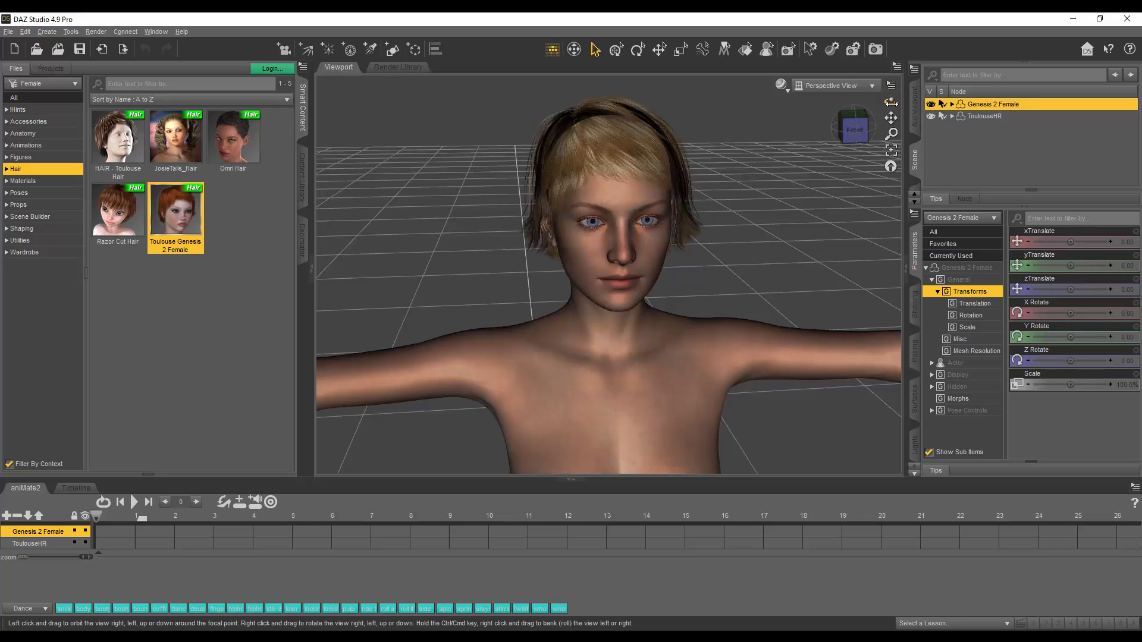
left_click_drag(891, 102, 879, 103)
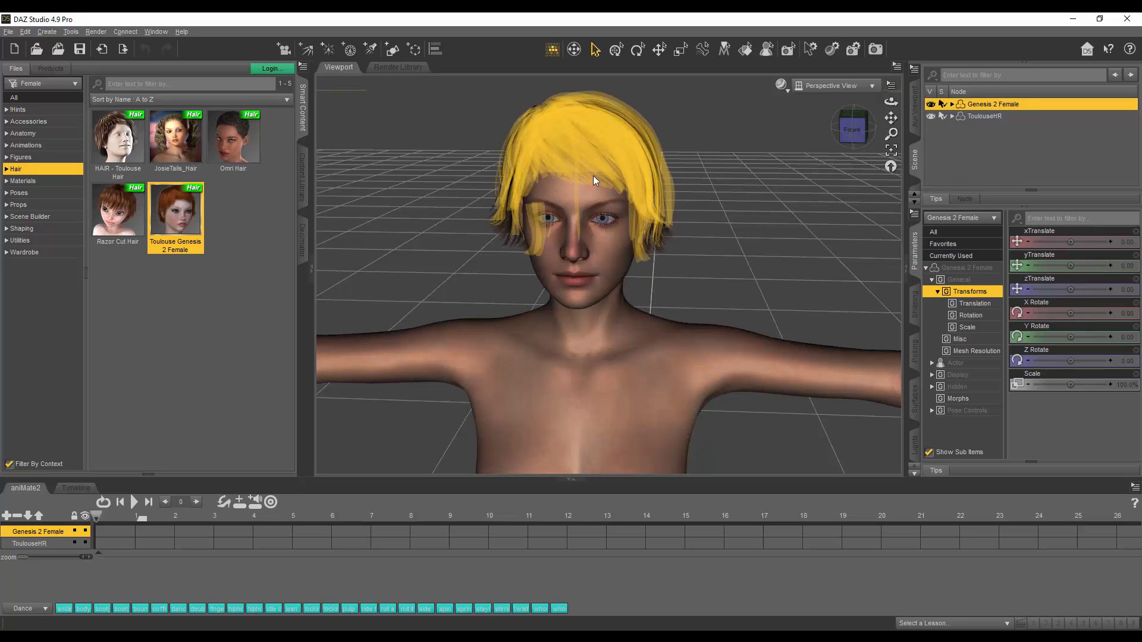
left_click(993, 122)
right_click(989, 101)
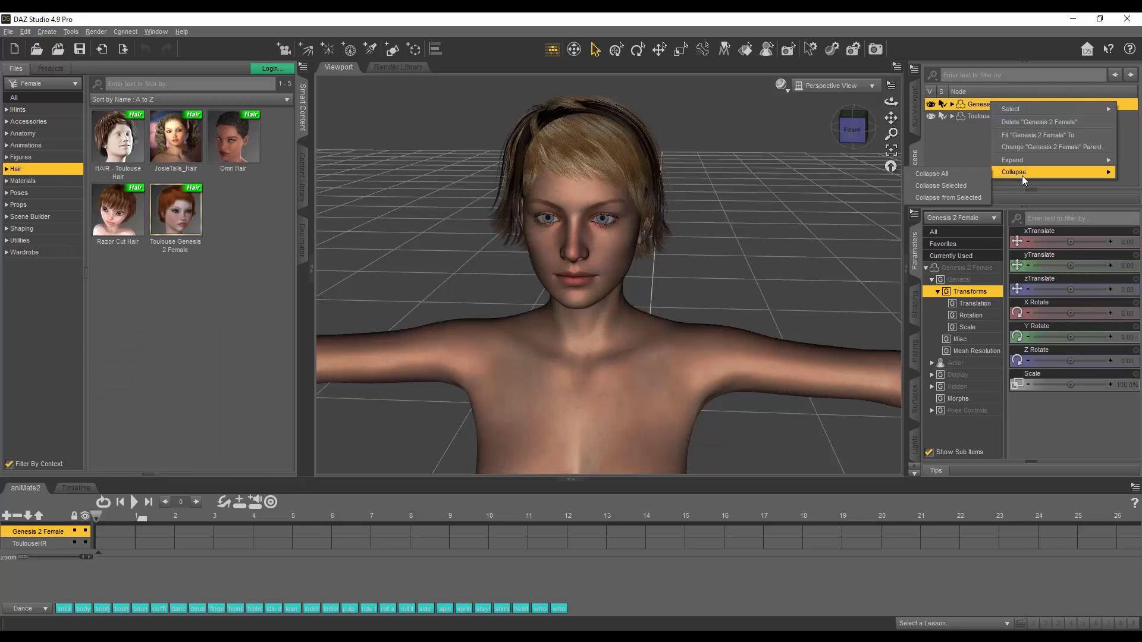
left_click(1032, 123)
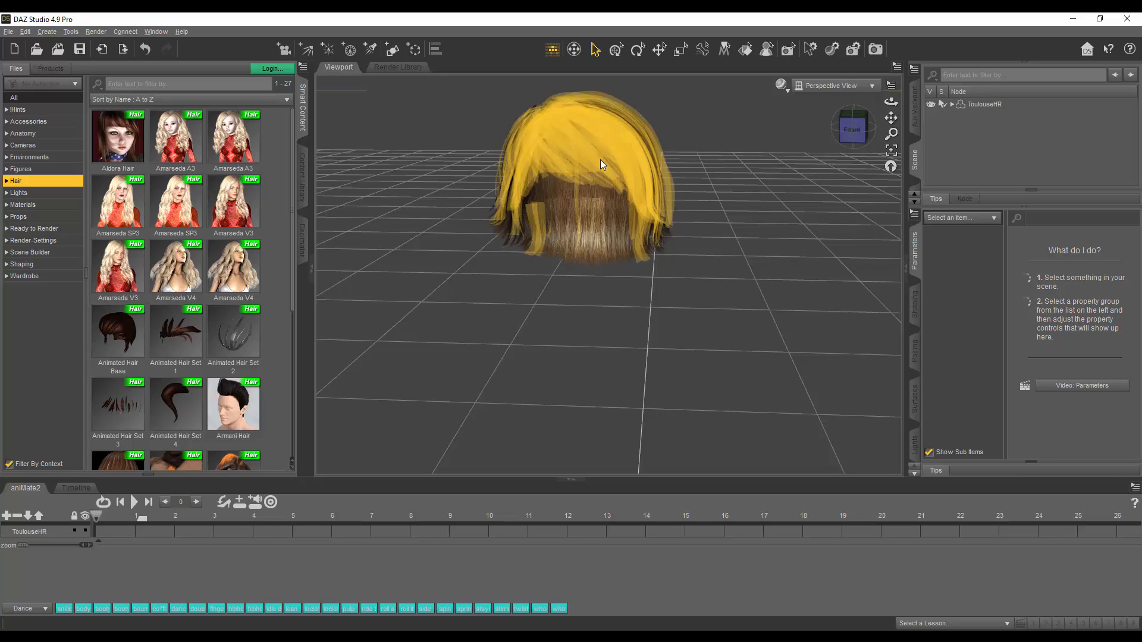
left_click(8, 33)
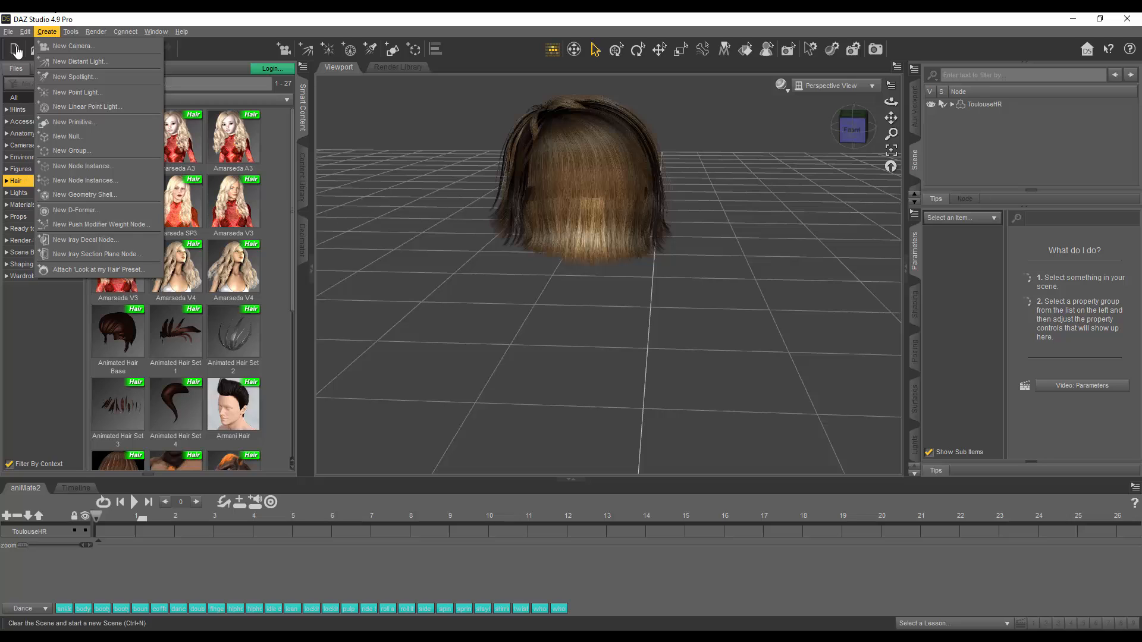
left_click(33, 172)
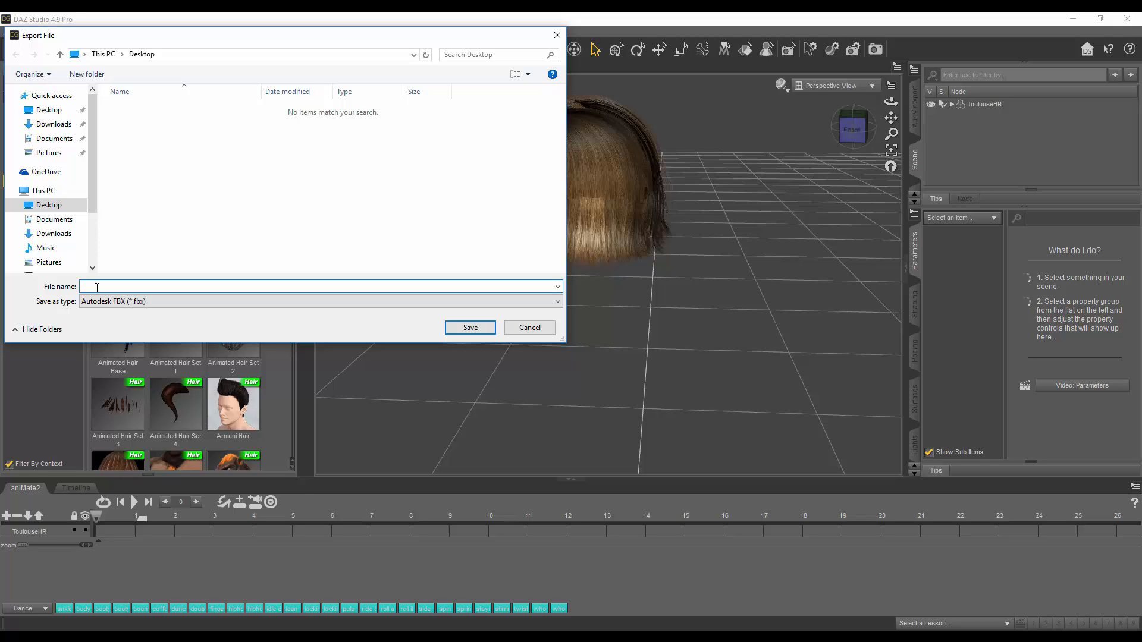
type("Hair_figure")
left_click(529, 327)
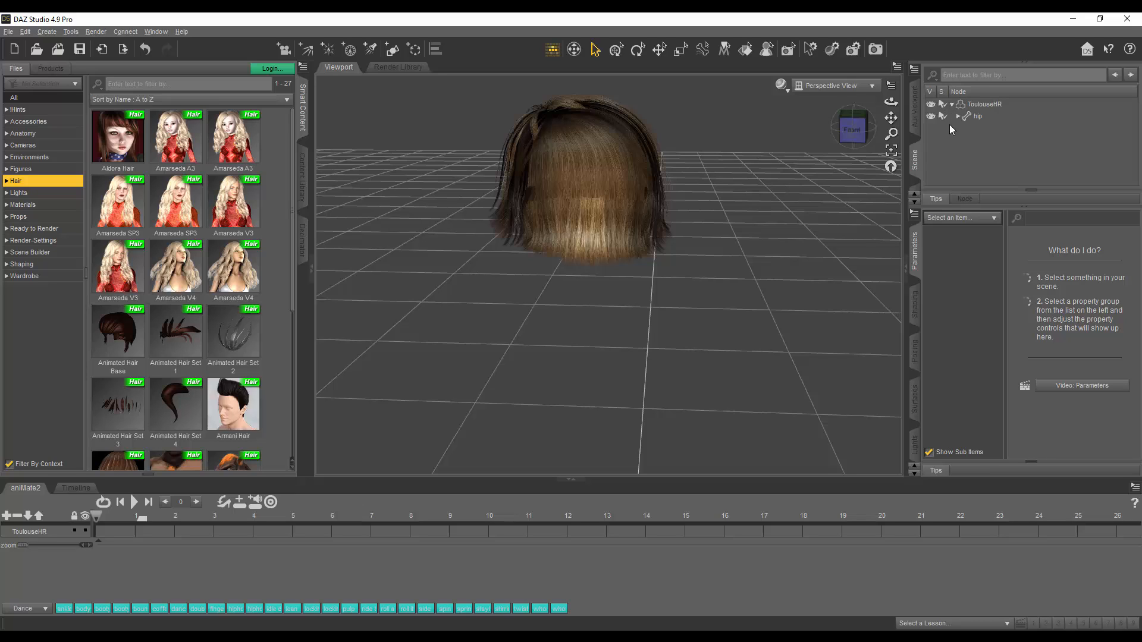
Examine the bone hierarchy under the hip node of the ToulouseHR hair.
left_click(958, 116)
left_click(964, 128)
left_click(958, 116)
Export the hair to the Desktop as an Autodesk FBX file named Hair_figure, with Figures included and FBX 2012 Binary output.
left_click(8, 31)
left_click(27, 172)
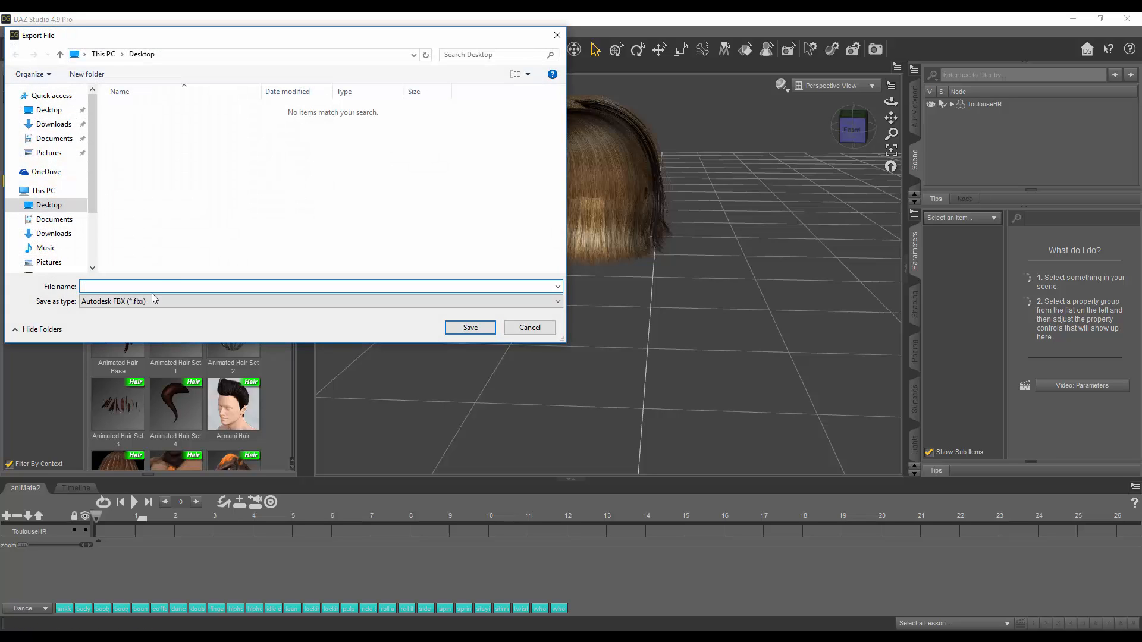
type("Hair_figure")
left_click(467, 328)
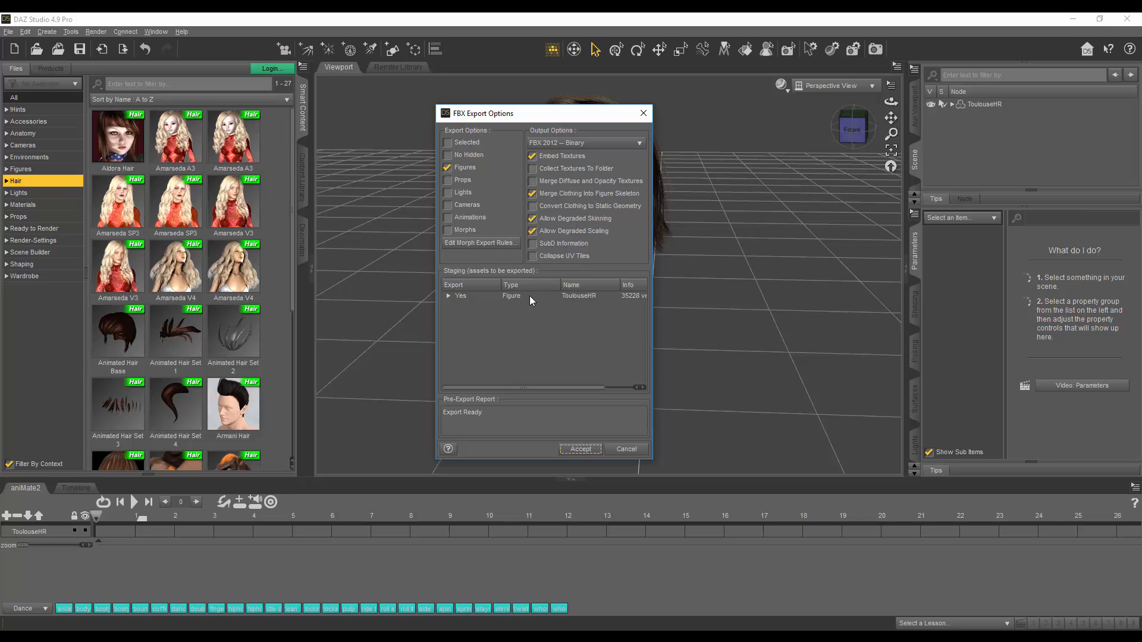
left_click(463, 169)
left_click(462, 170)
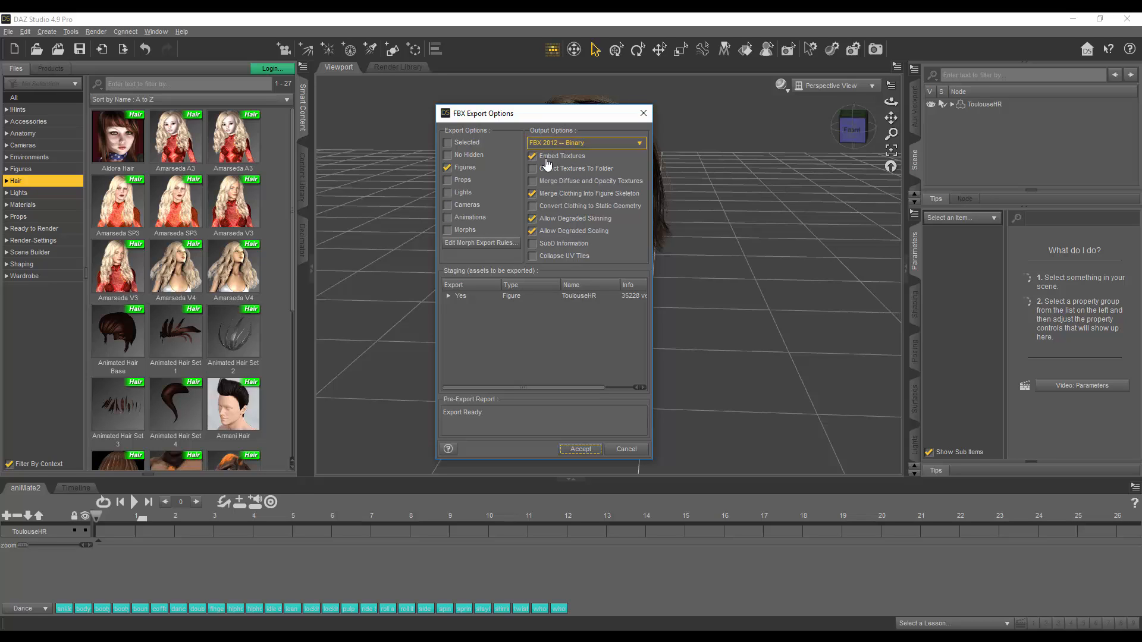
left_click(579, 451)
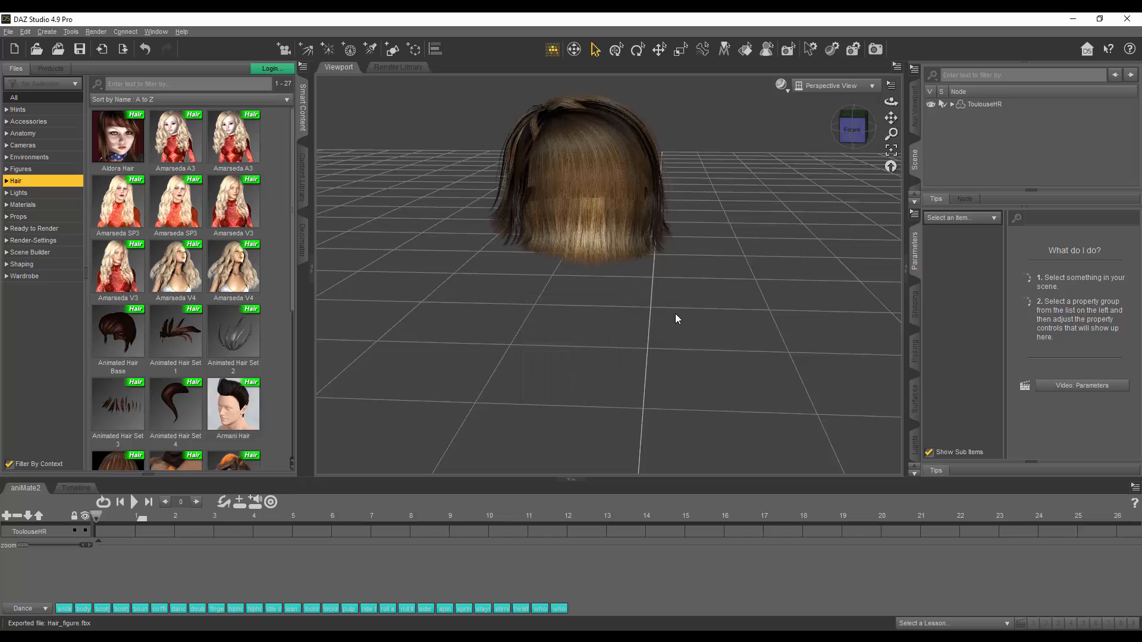
Switch to iClone 3DXchange and import Hair_figure.fbx from the Desktop without animation.
left_click(1071, 18)
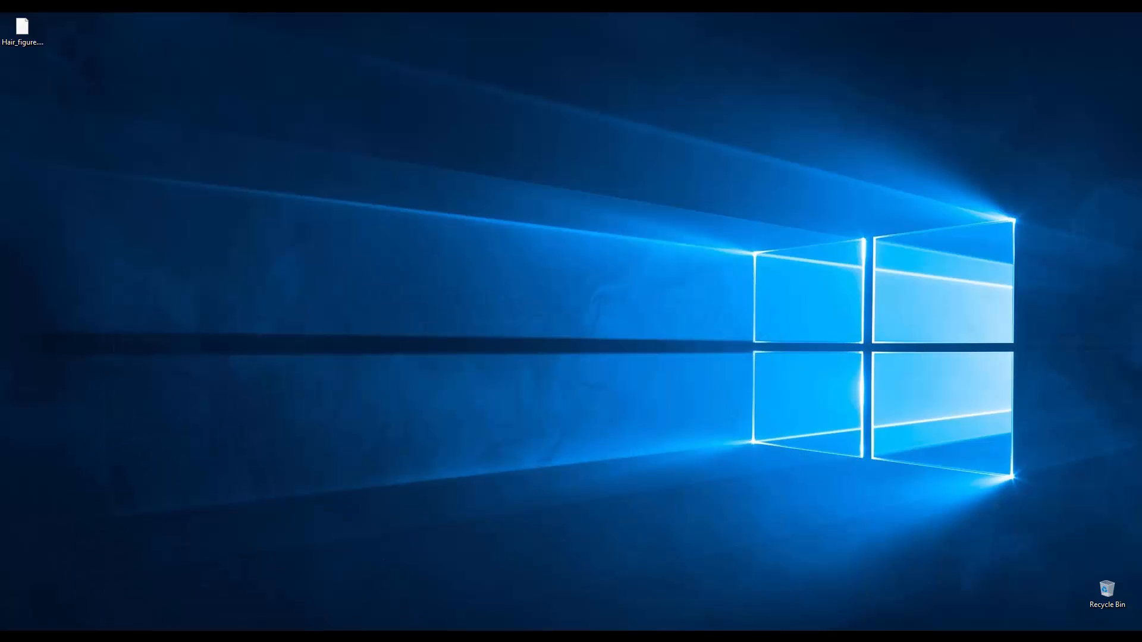
left_click(304, 639)
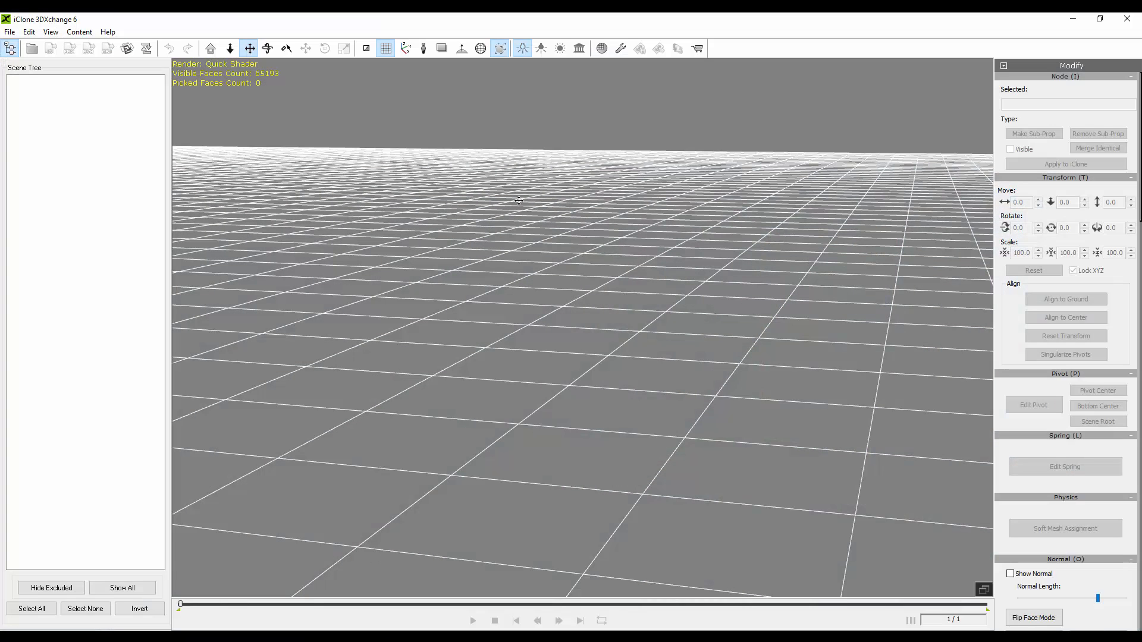
left_click(32, 48)
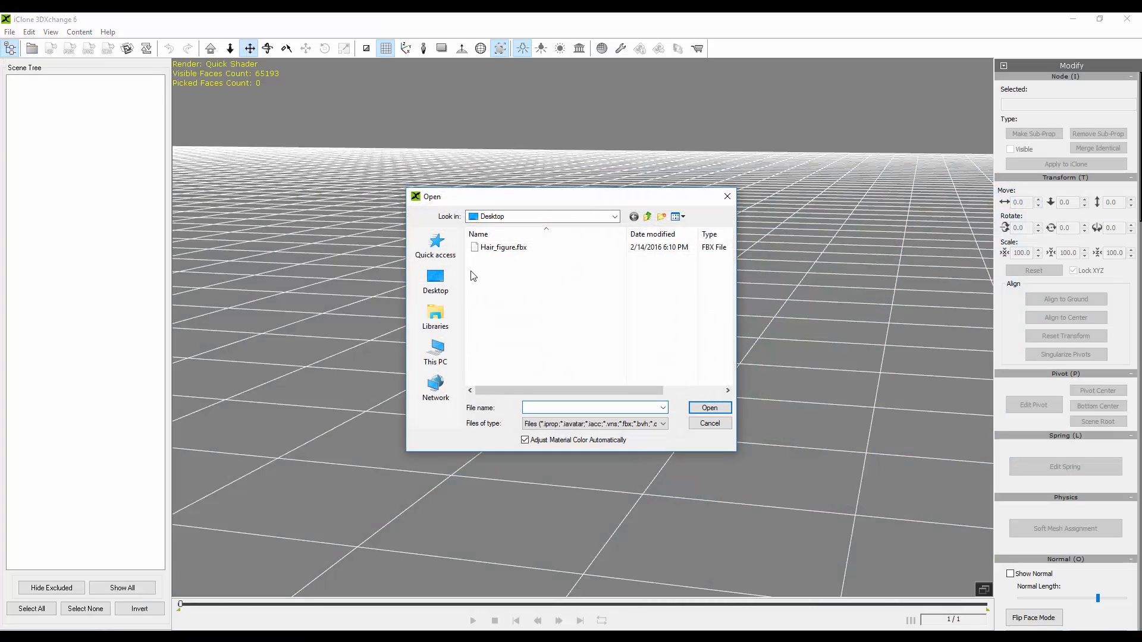
left_click(503, 247)
left_click(709, 408)
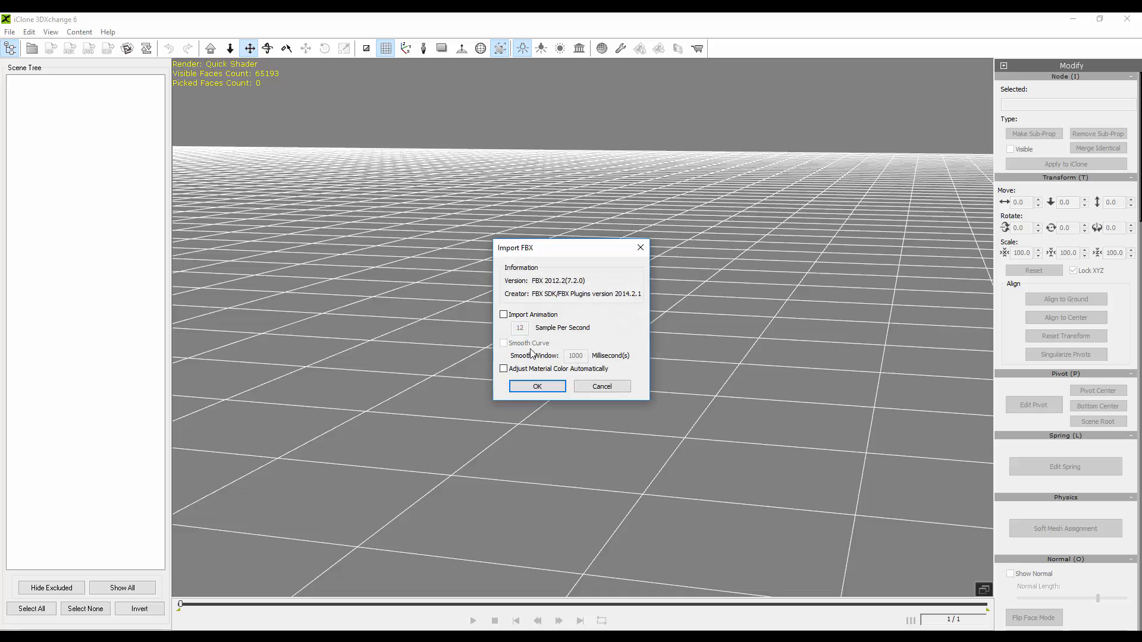
left_click(537, 386)
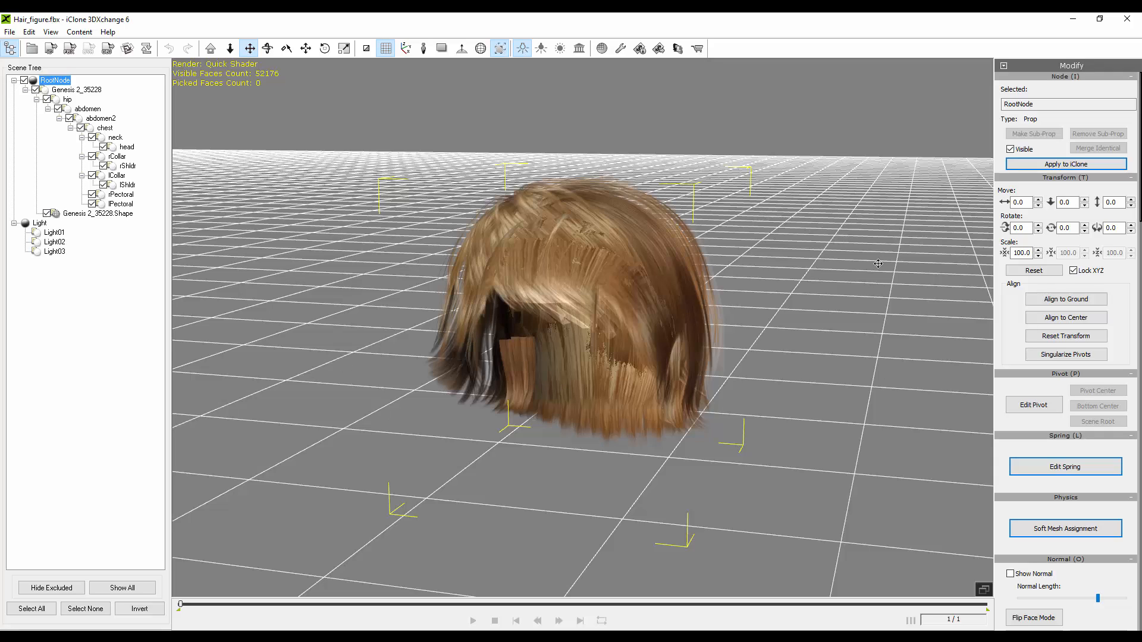
Select the hair's hip node and send the hair prop to iClone.
left_click(1120, 166)
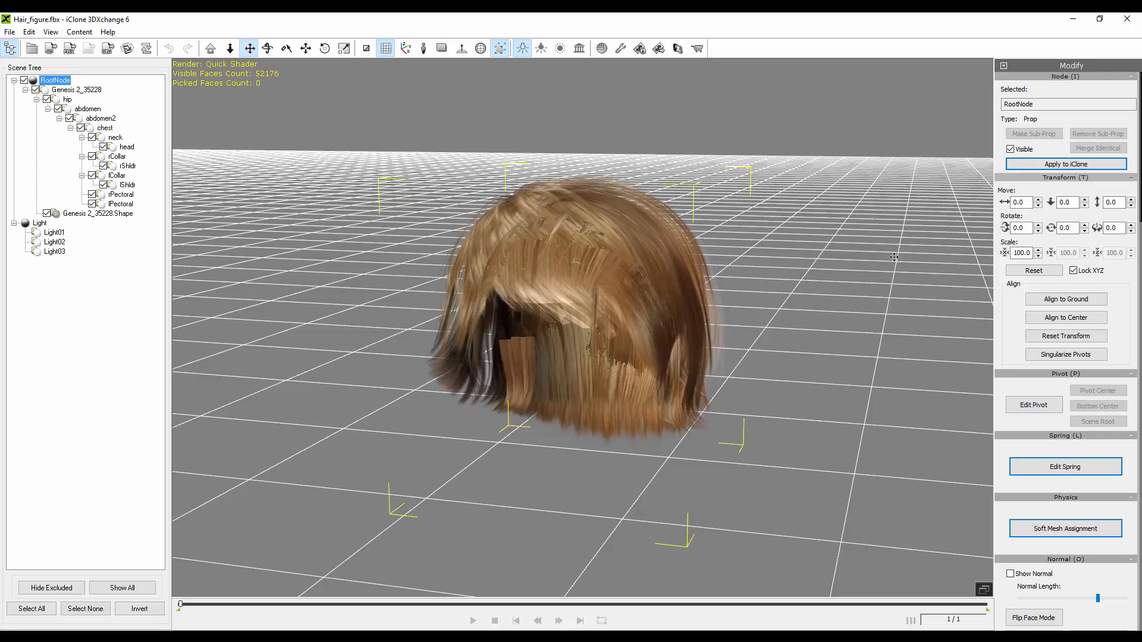
left_click(66, 100)
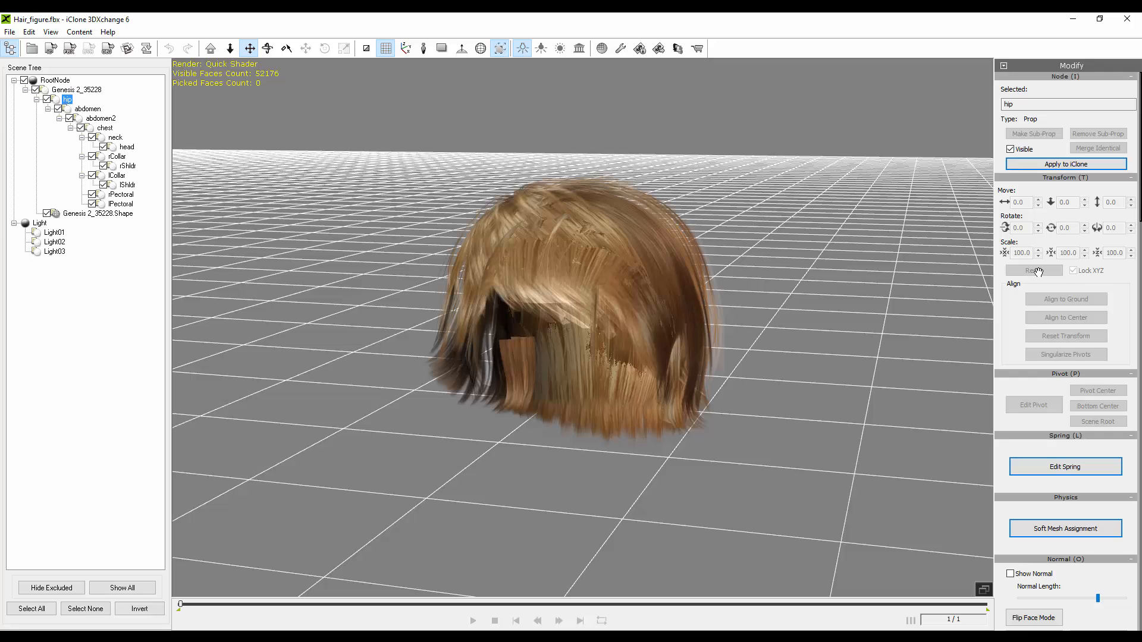
left_click(1080, 165)
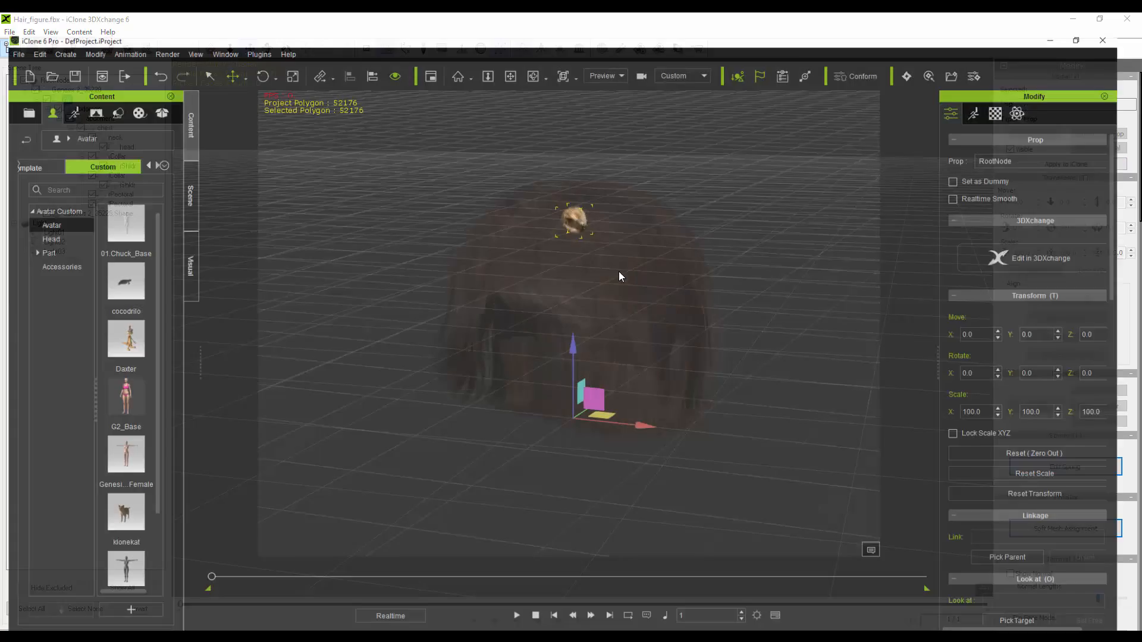
Move the hair prop's pivot to the Middle center point with the pivot quick set.
scroll(555, 247, "up", 5)
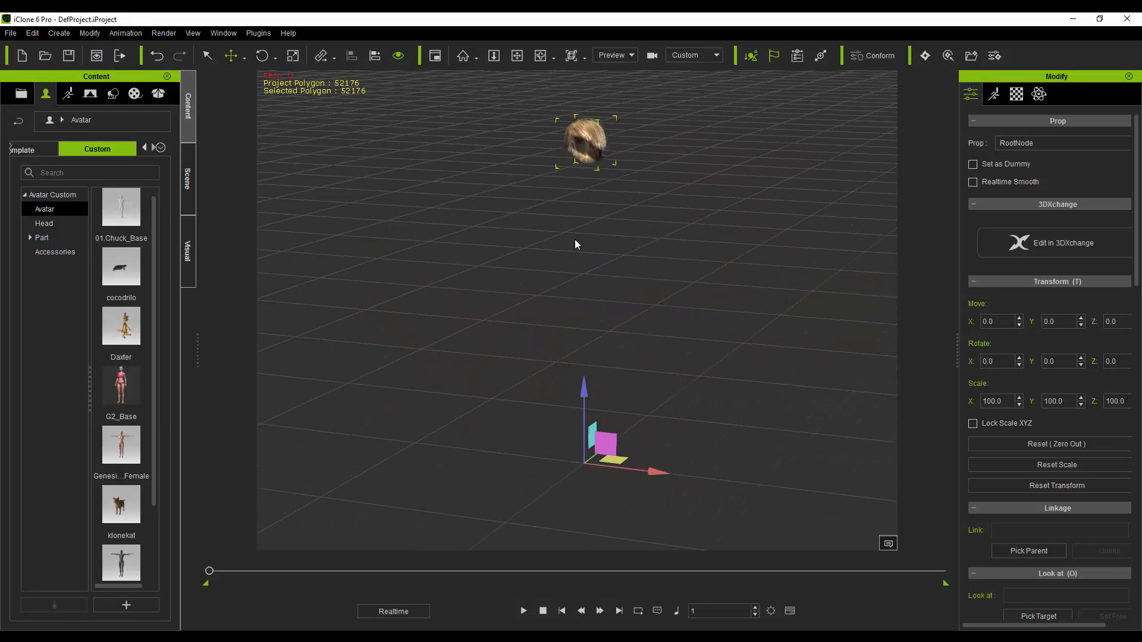
scroll(581, 219, "down", 2)
scroll(581, 218, "down", 1)
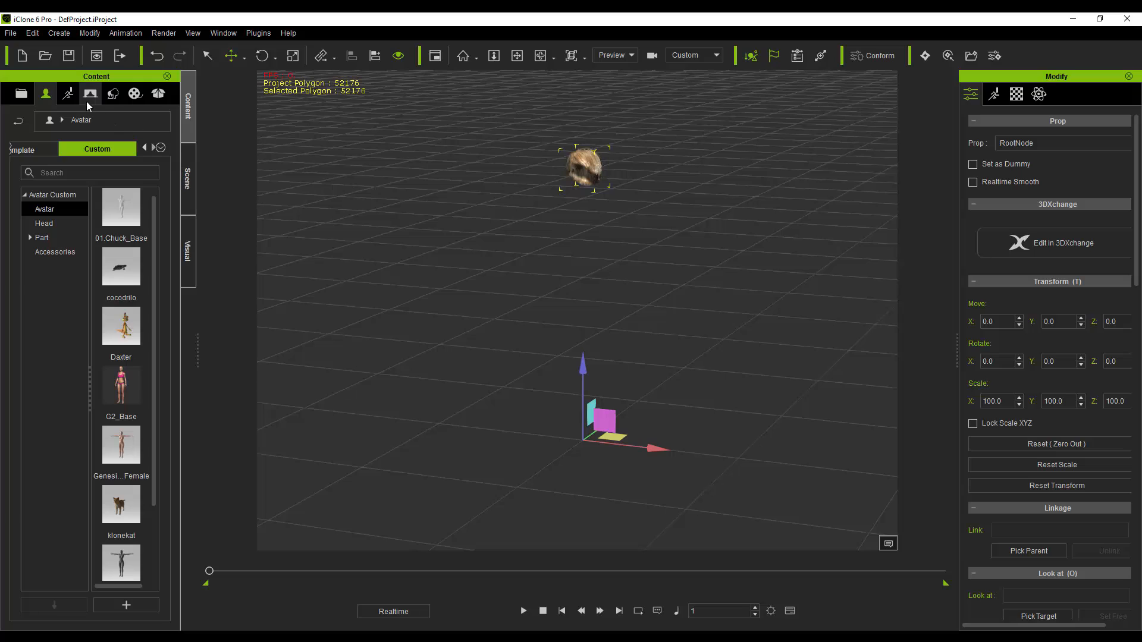
left_click(21, 94)
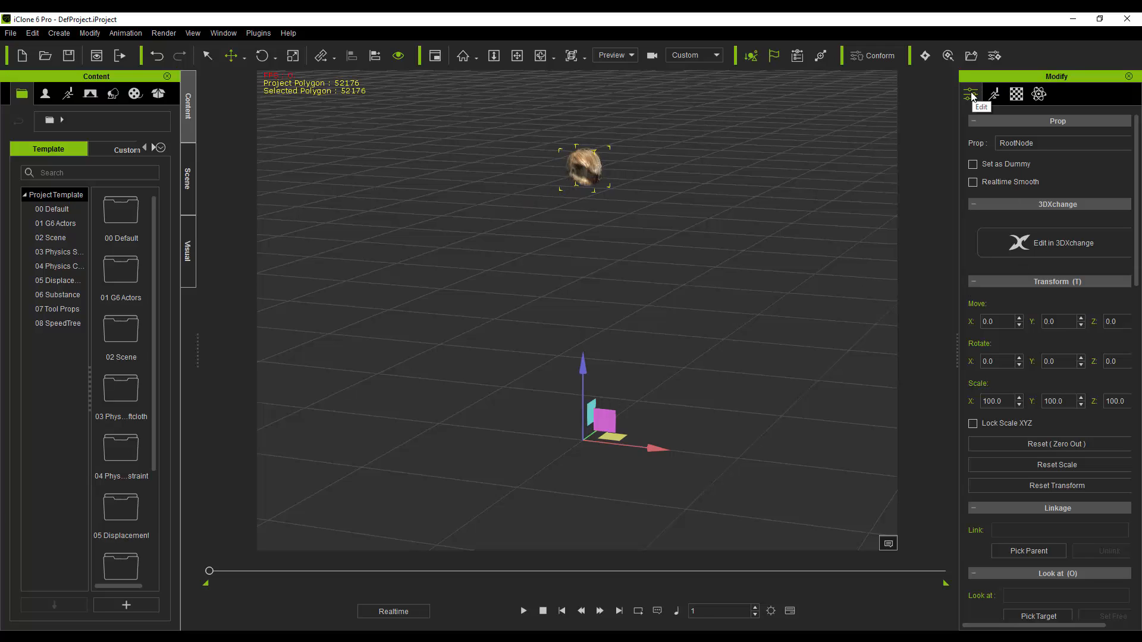
scroll(1112, 496, "down", 10)
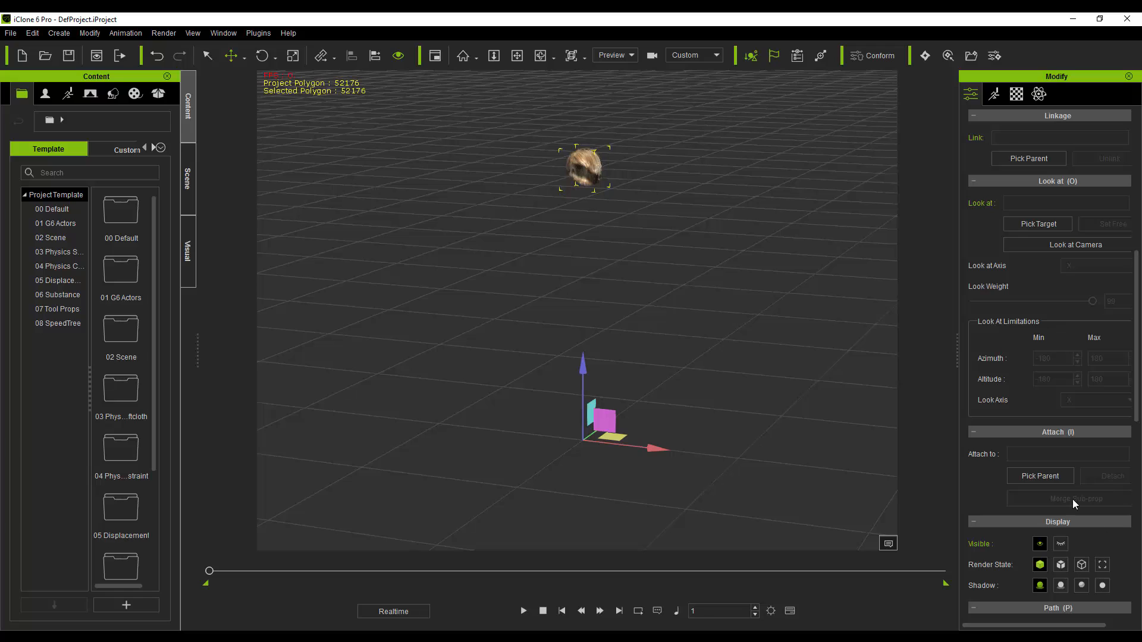
scroll(1010, 362, "down", 10)
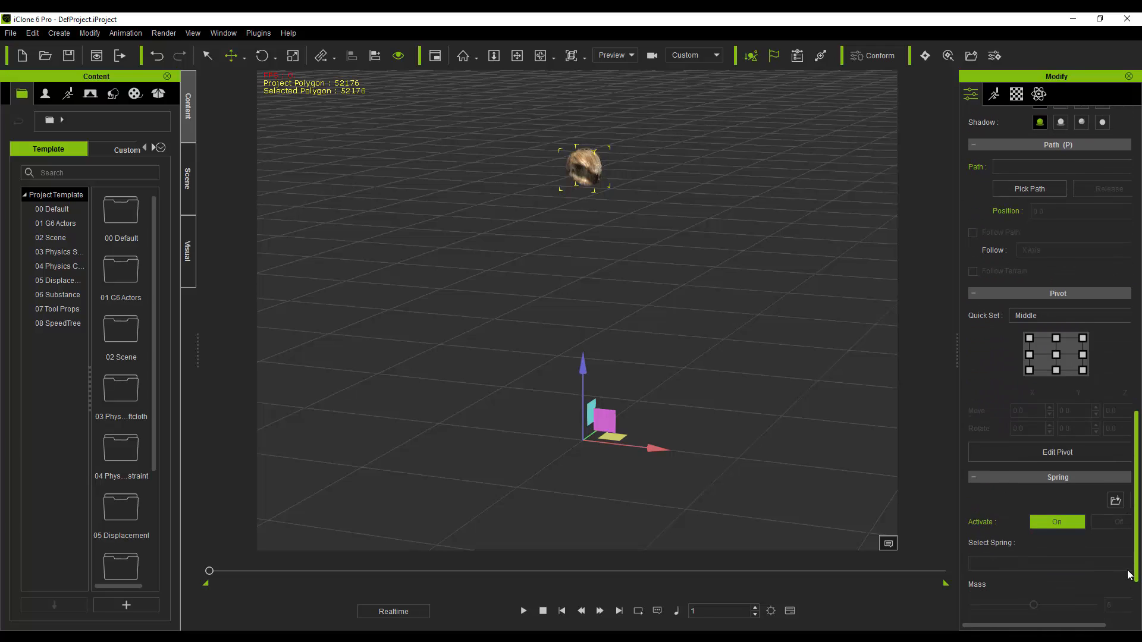
left_click(1056, 348)
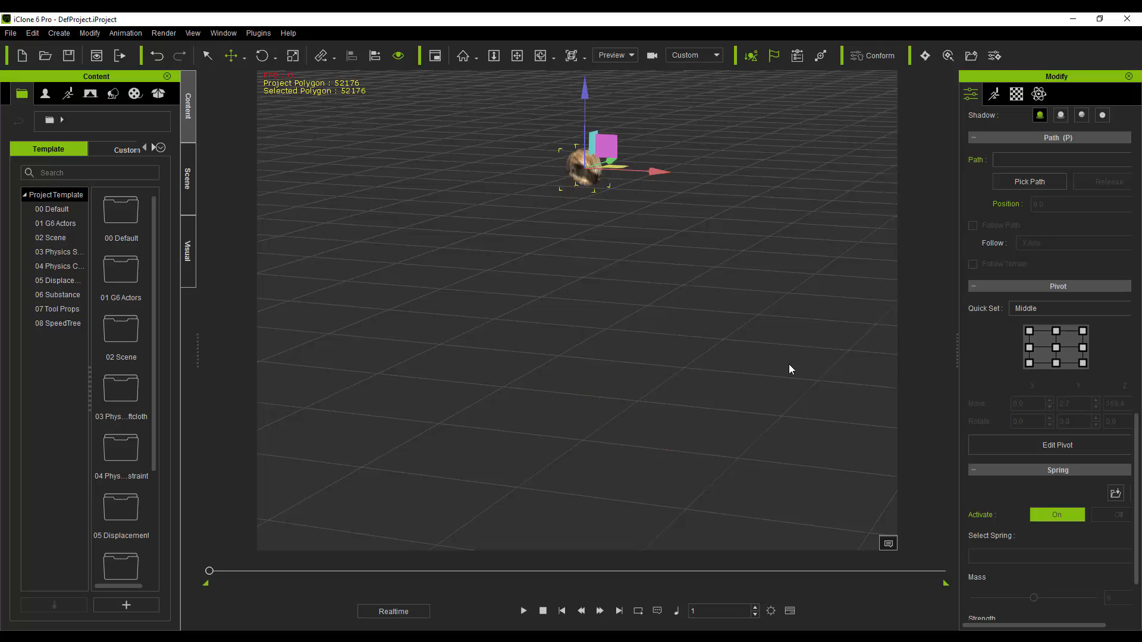
scroll(550, 221, "up", 5)
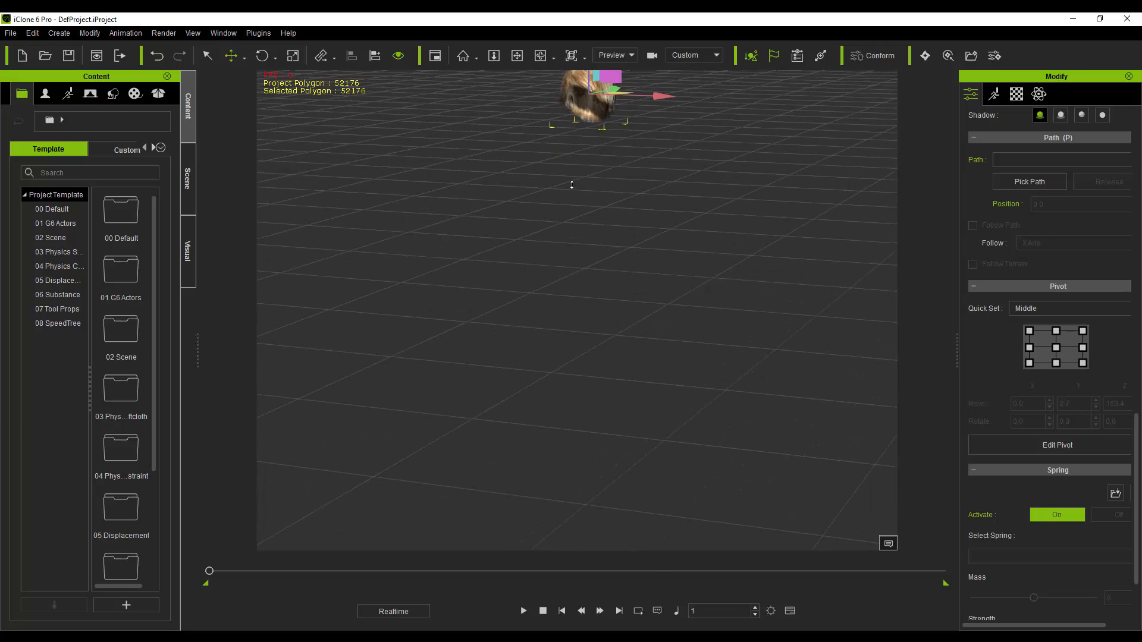
left_click_drag(609, 82, 609, 87)
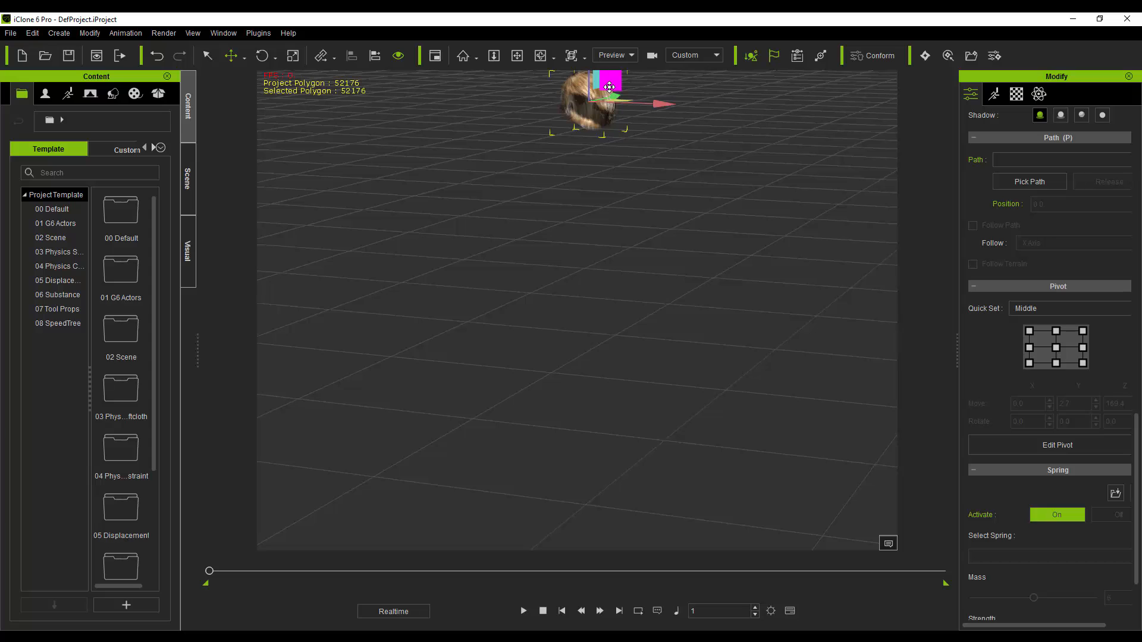
key("ctrl+z")
Add the custom G2_Base avatar to the scene with the hair and dismiss the reminder about missing files.
scroll(597, 460, "up", 3)
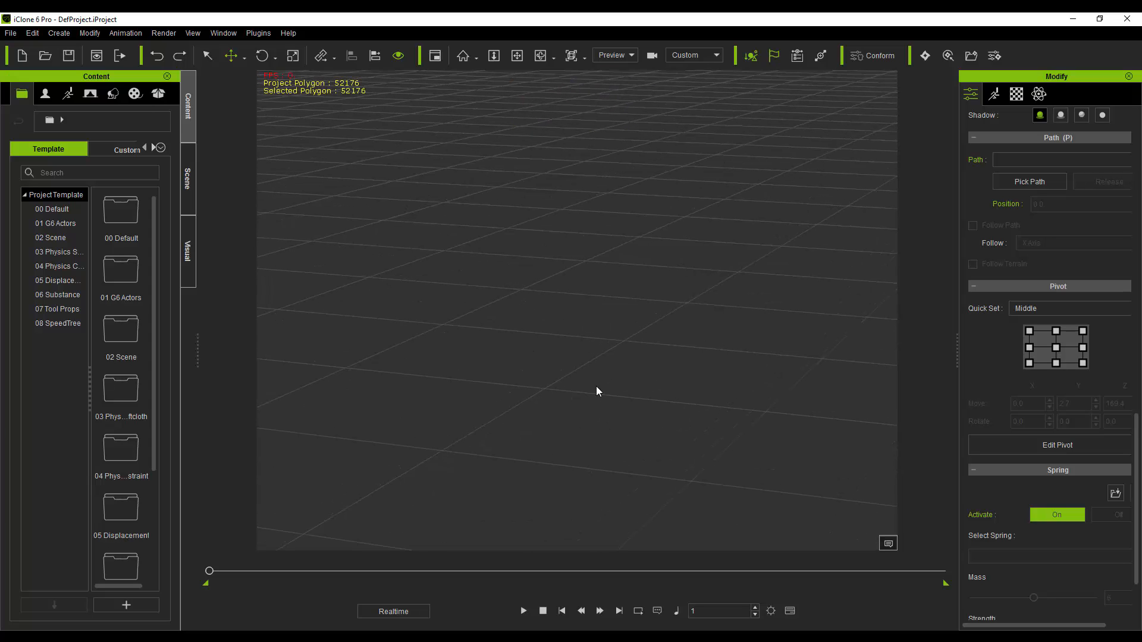
scroll(596, 387, "down", 3)
left_click_drag(543, 326, 548, 382, "alt")
right_click_drag(603, 344, 695, 340, "alt")
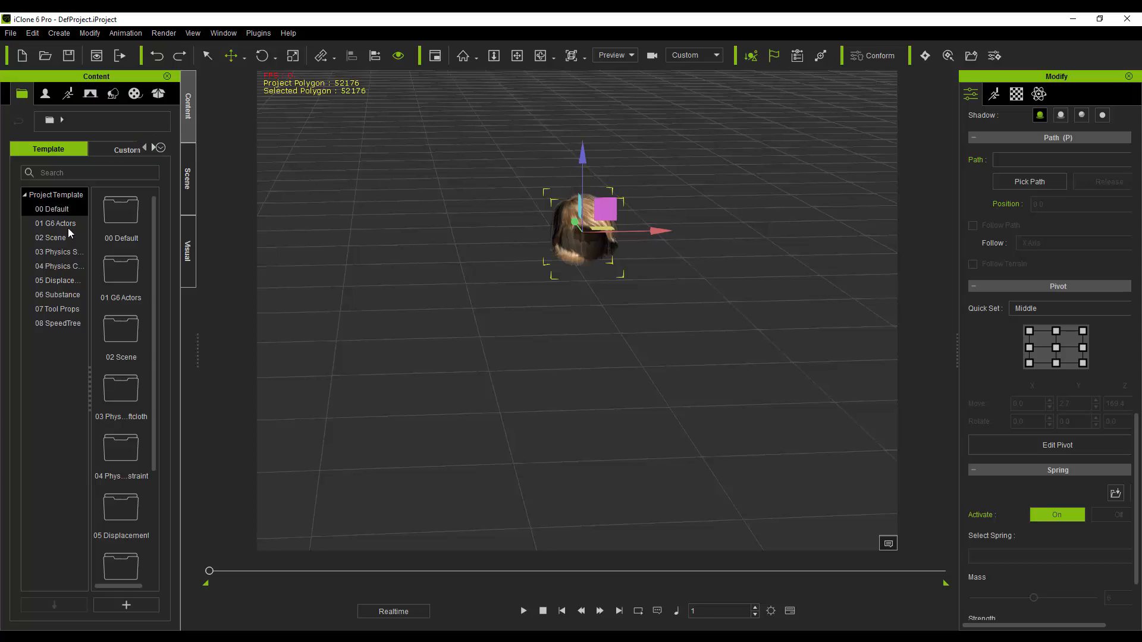
left_click(44, 93)
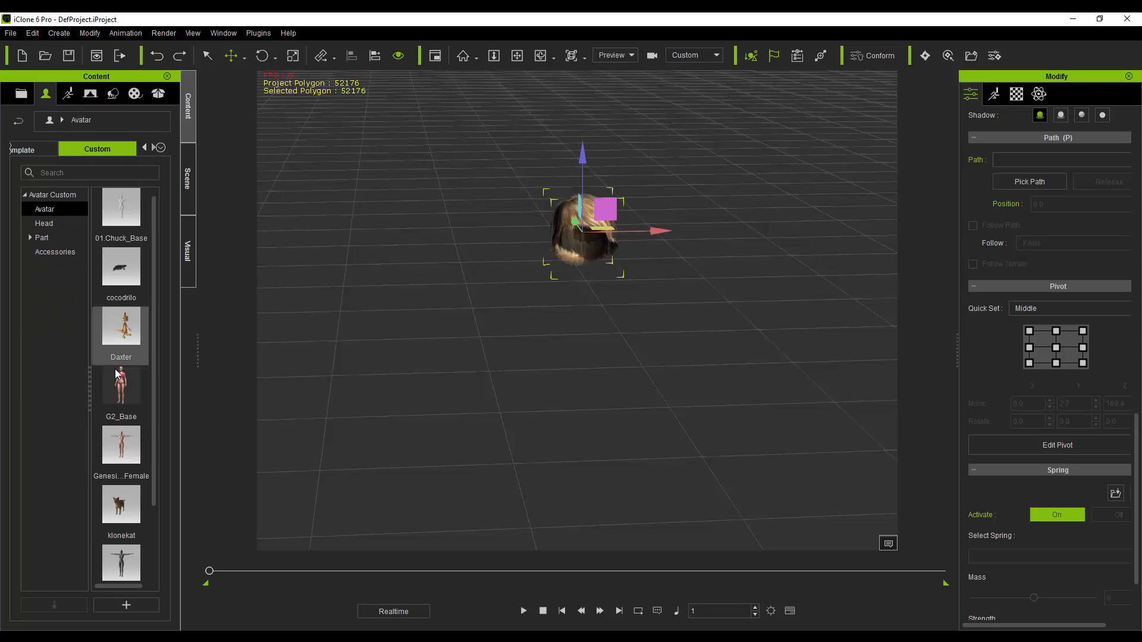
double_click(119, 388)
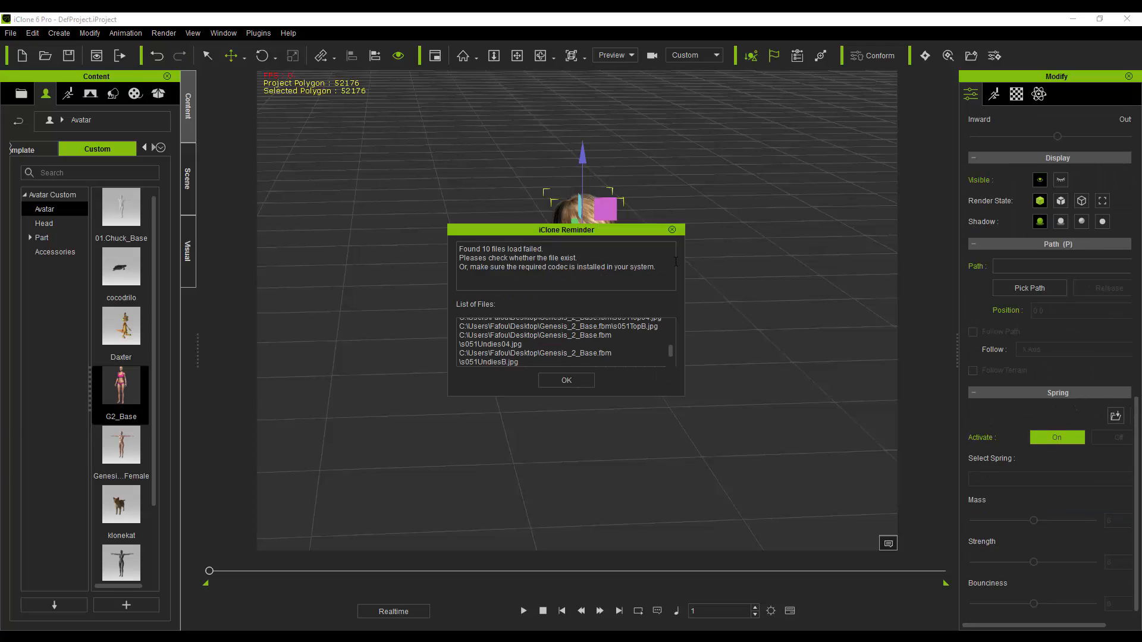
left_click(673, 230)
Examine how the hair fits the G2_Base avatar's head from the front and the sides.
scroll(597, 245, "up", 5)
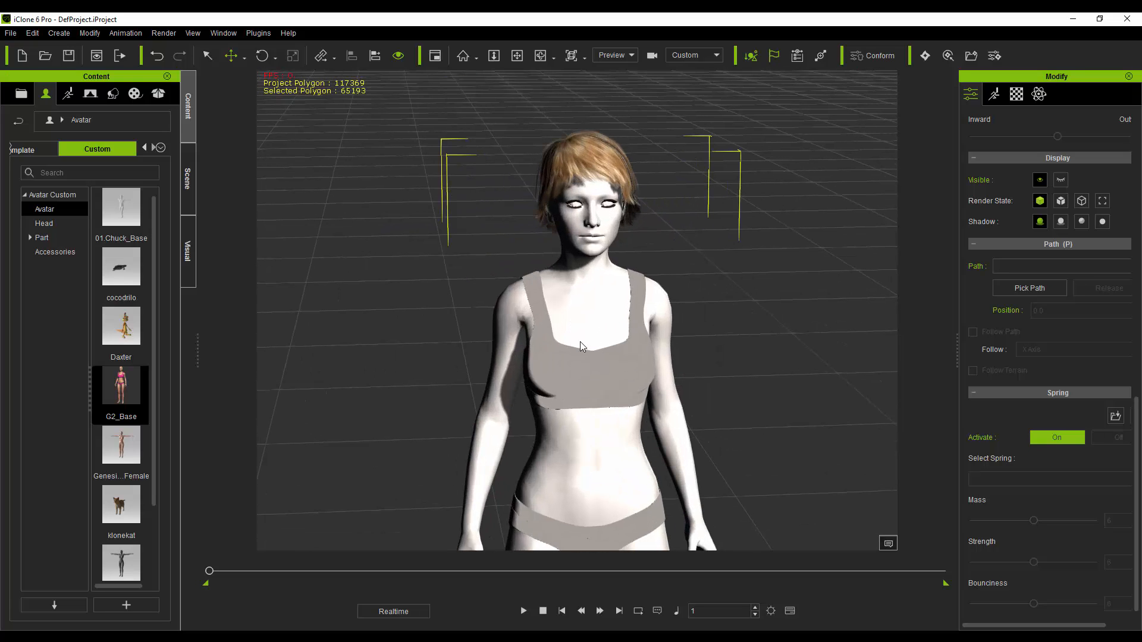
left_click_drag(615, 349, 119, 395, "alt")
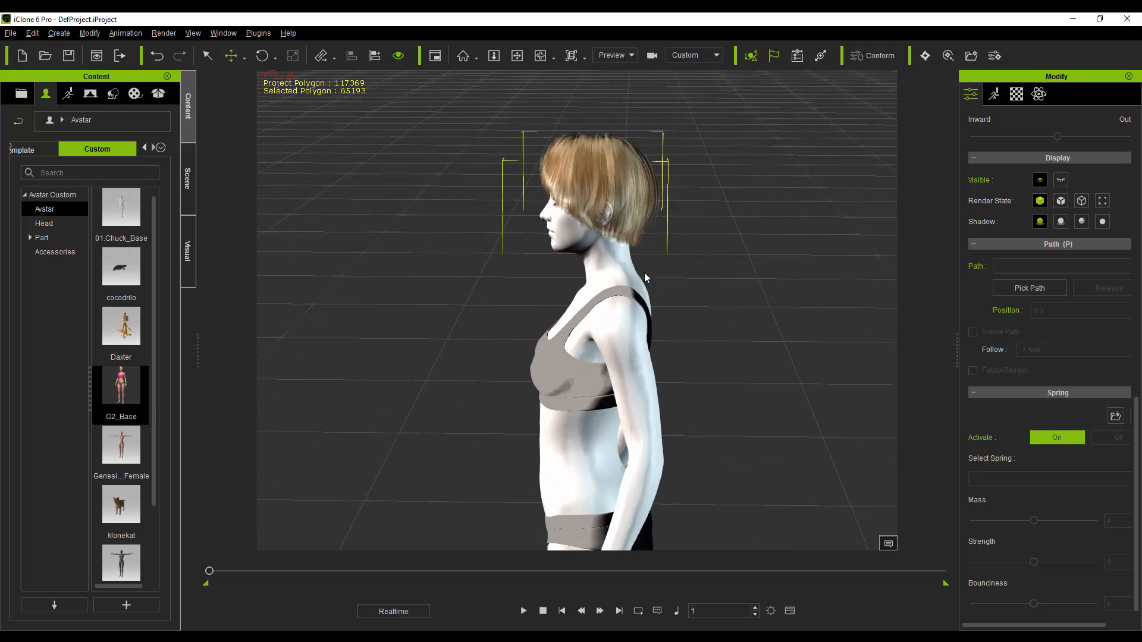
left_click_drag(645, 275, 437, 276, "alt")
left_click_drag(594, 195, 362, 218, "alt")
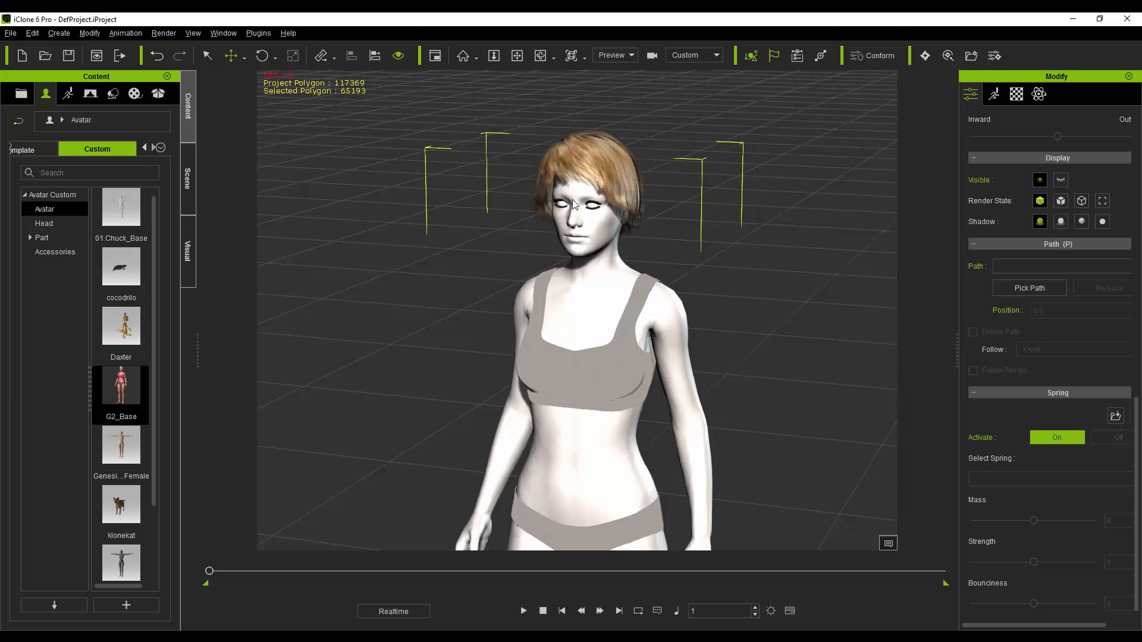
left_click_drag(572, 198, 632, 196, "alt")
scroll(586, 358, "up", 1)
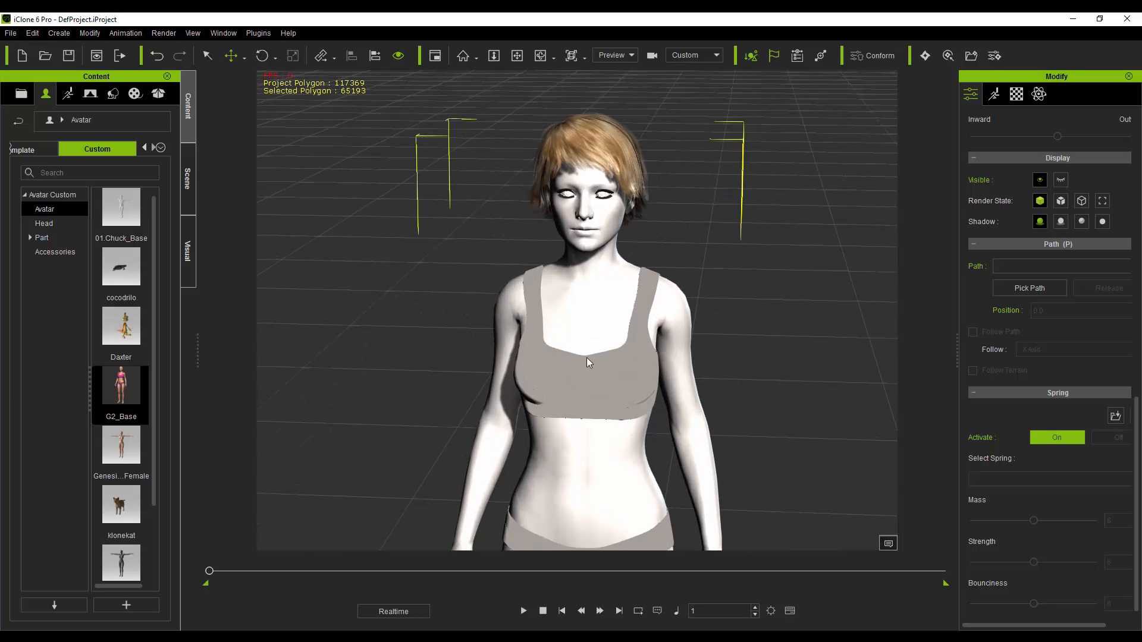
scroll(582, 337, "down", 2)
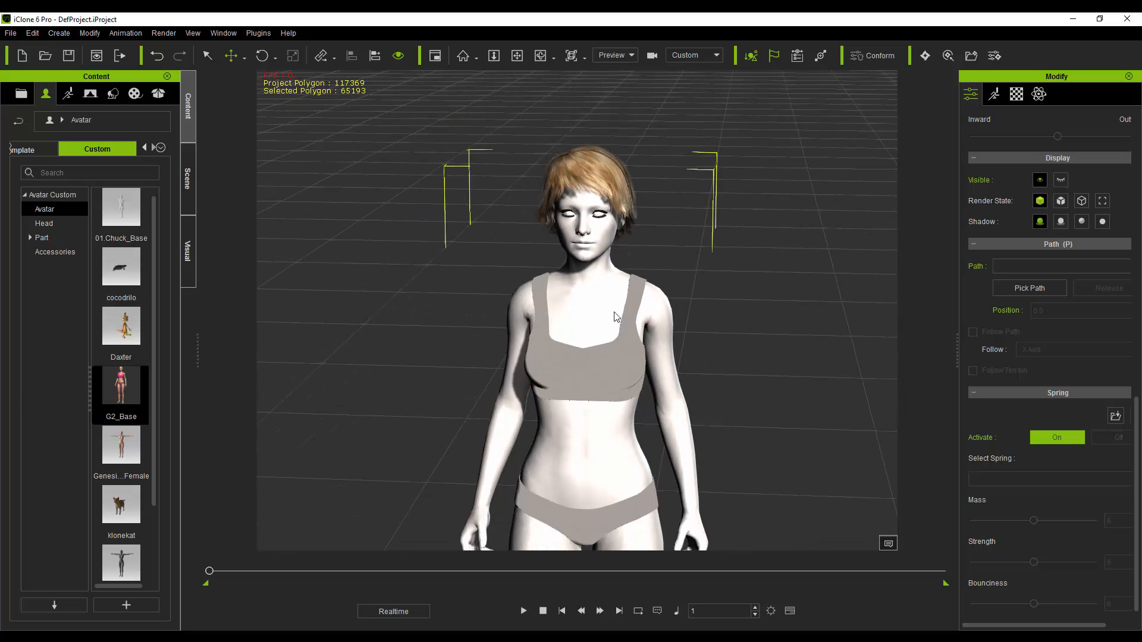
scroll(580, 364, "down", 1)
scroll(578, 360, "up", 2)
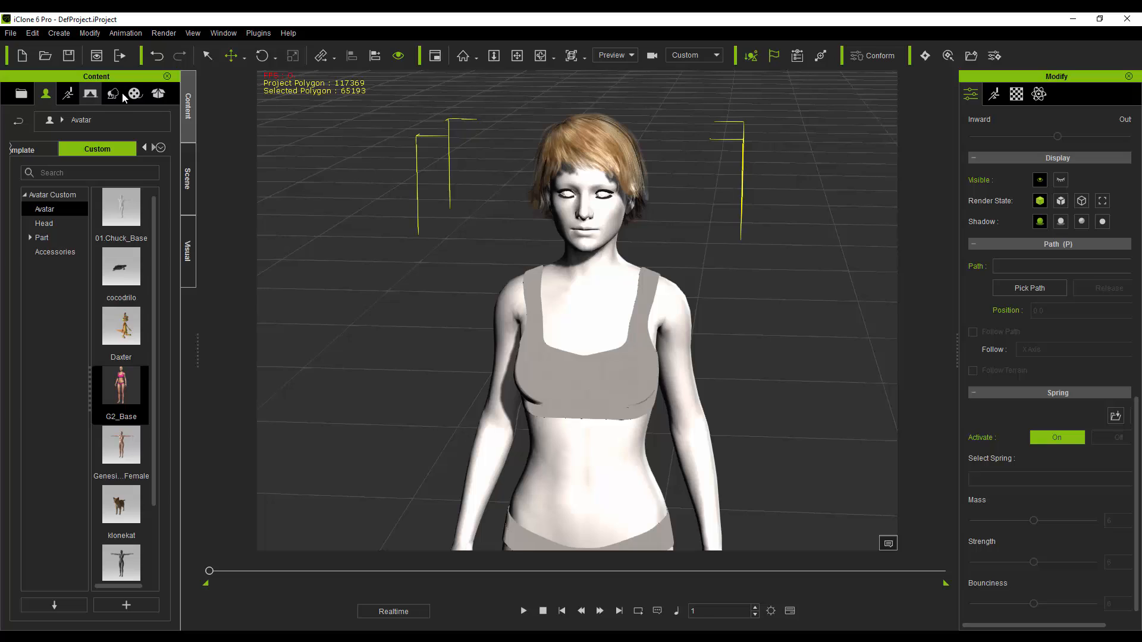
Delete the G2_Base avatar from the scene and keep the hair prop.
left_click(158, 93)
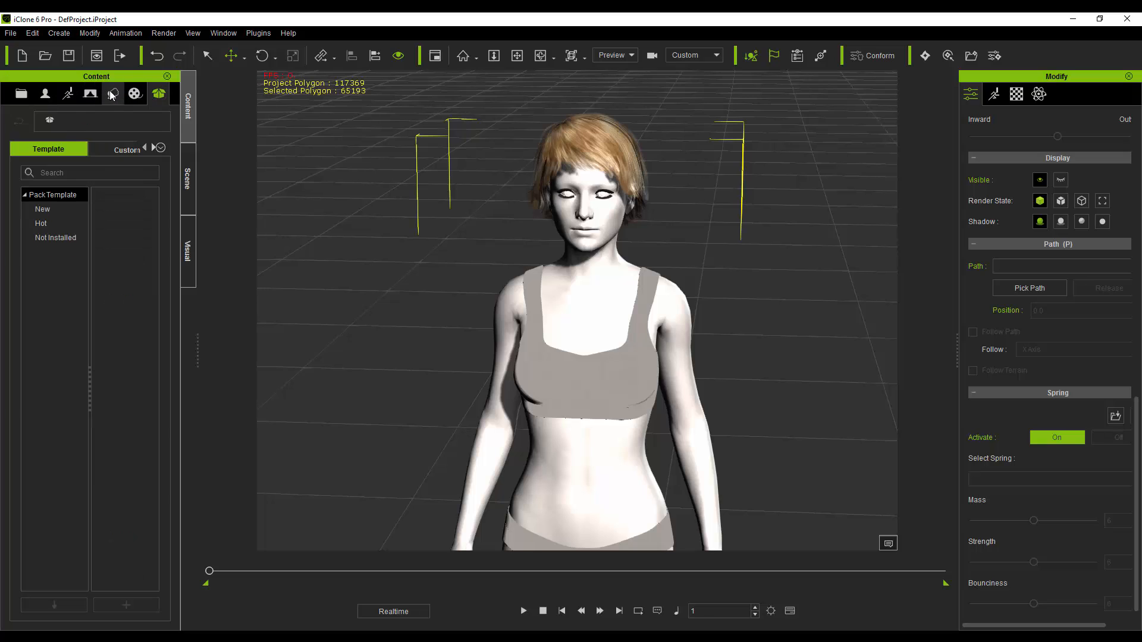
left_click(187, 170)
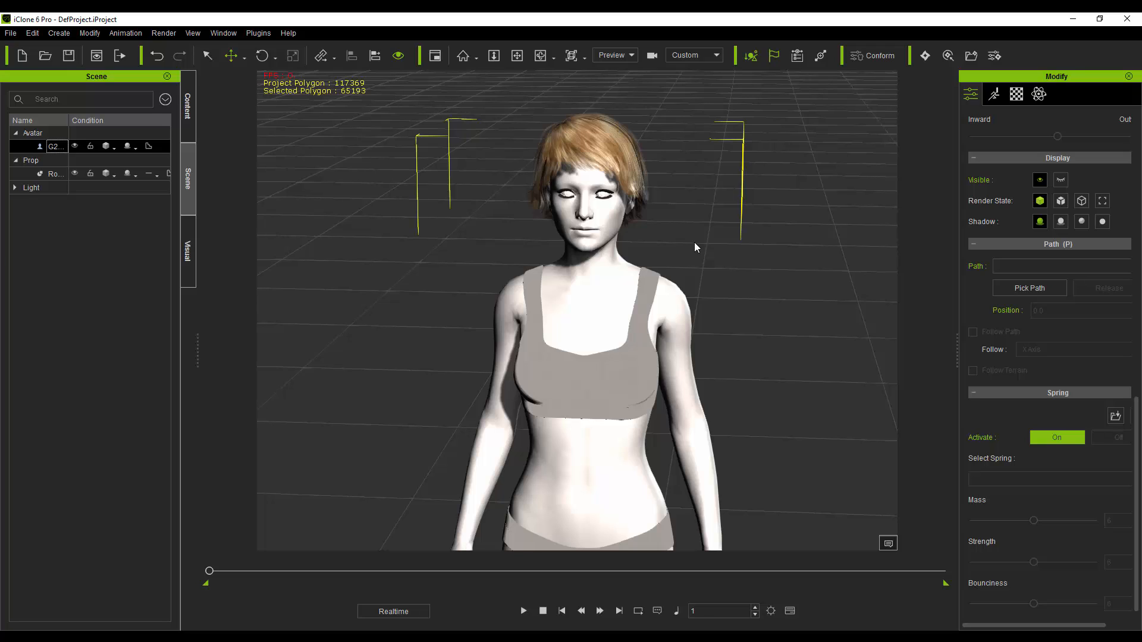
key("Delete")
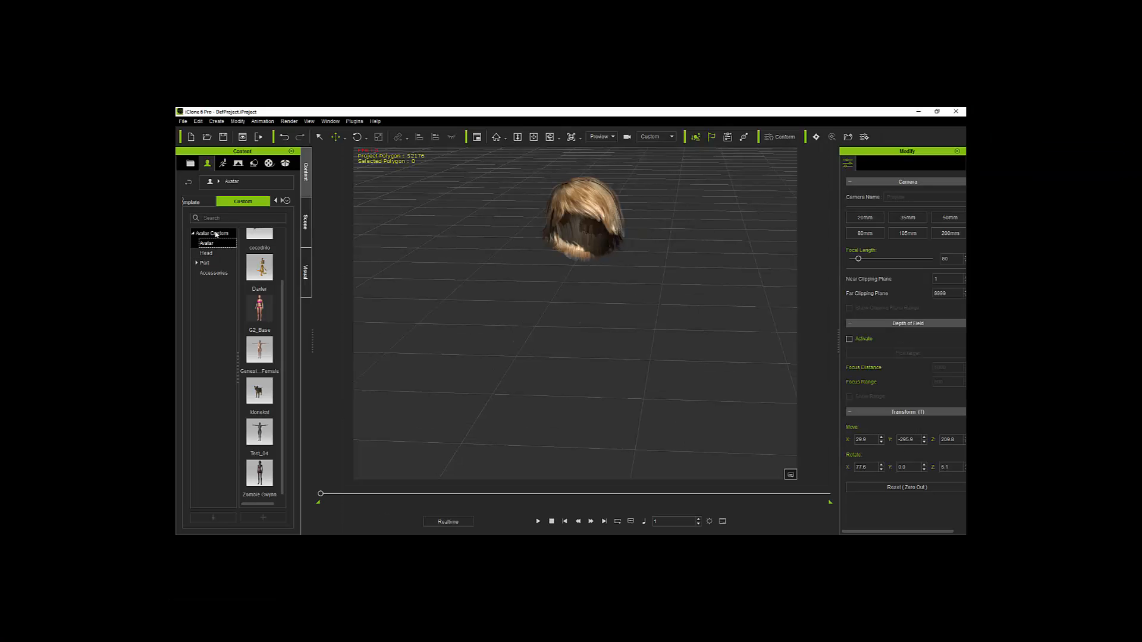
Add the Girl_Short_Greenhair avatar from the Genesis Girls templates to the scene.
left_click(210, 235)
left_click(204, 204)
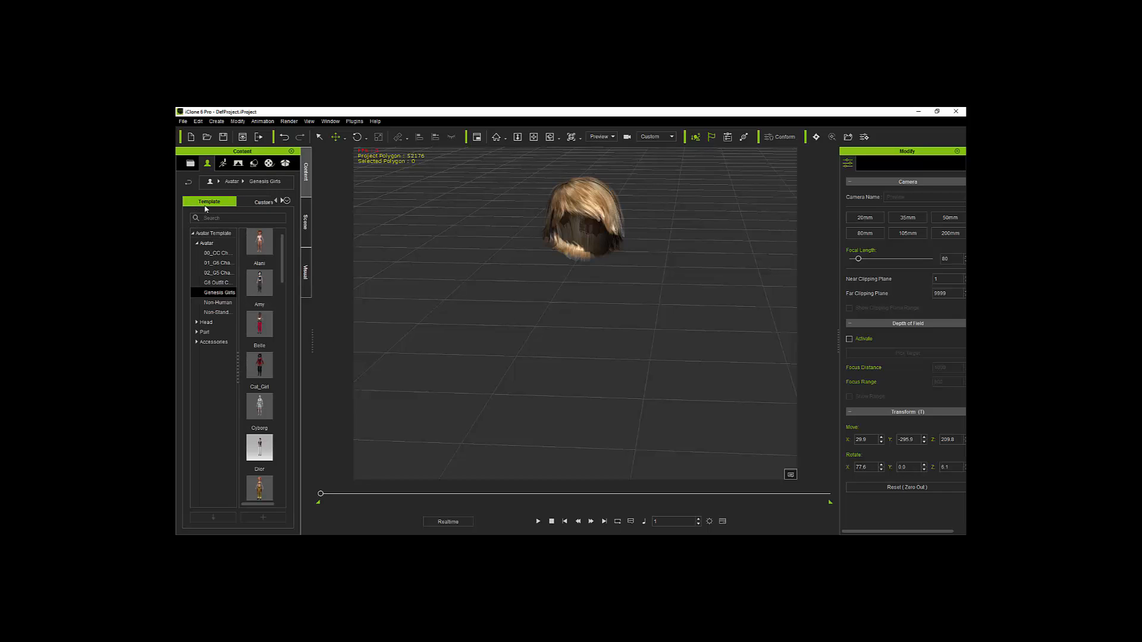
scroll(273, 275, "down", 3)
left_click_drag(279, 280, 286, 373)
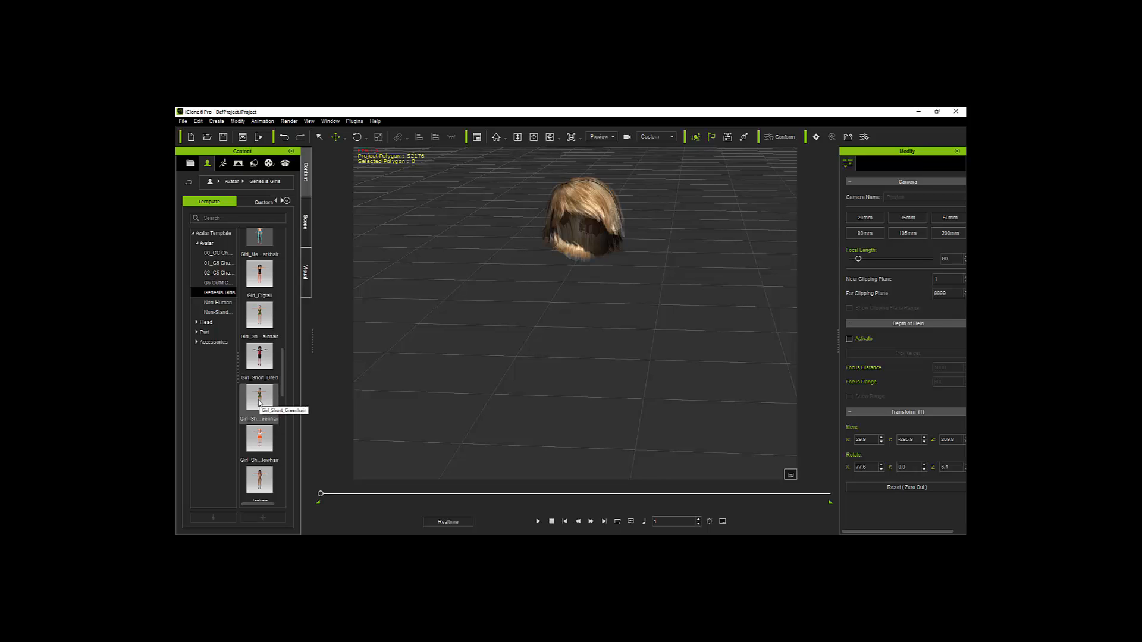
double_click(259, 403)
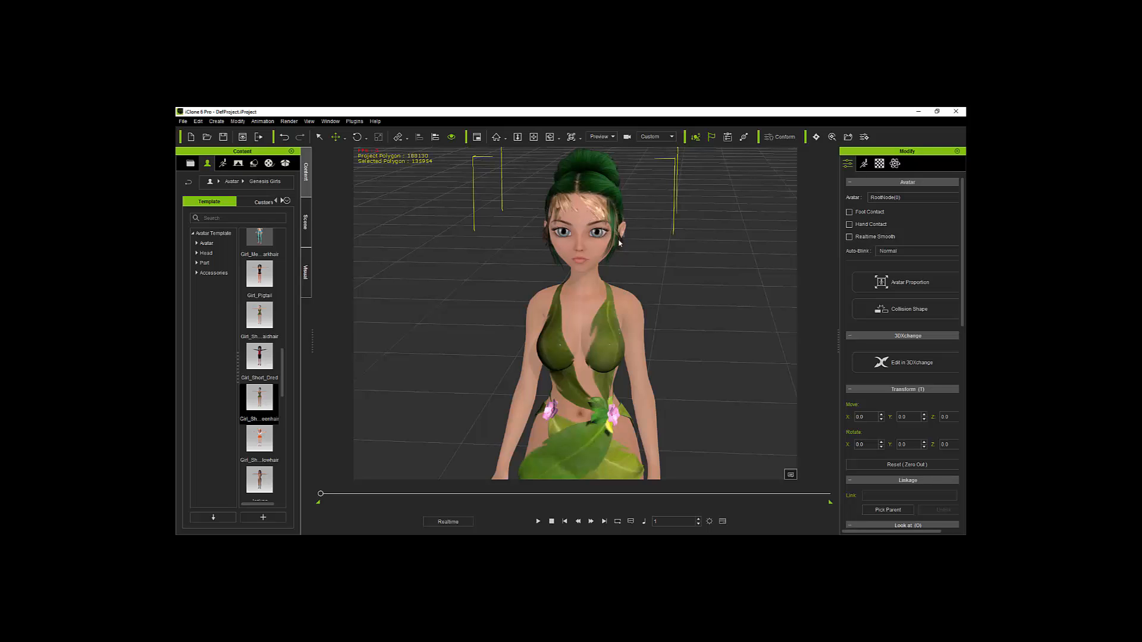
Pick the green hair material on the new avatar's head just above the ear and set its opacity to 0.
right_click_drag(603, 244, 550, 276)
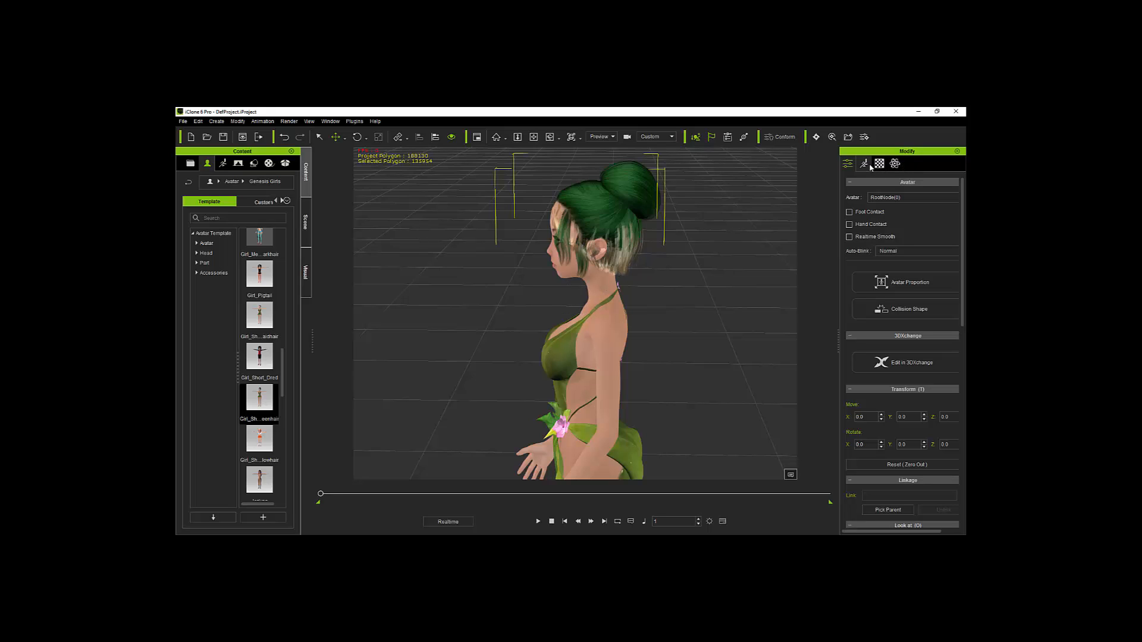
scroll(604, 216, "up", 2)
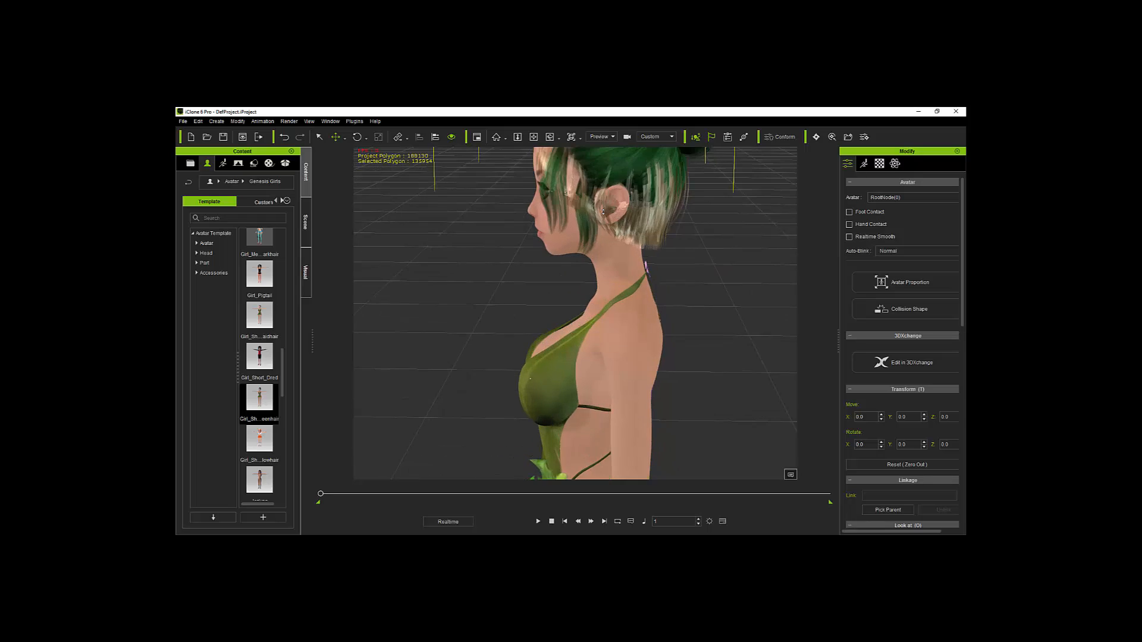
scroll(604, 216, "down", 1)
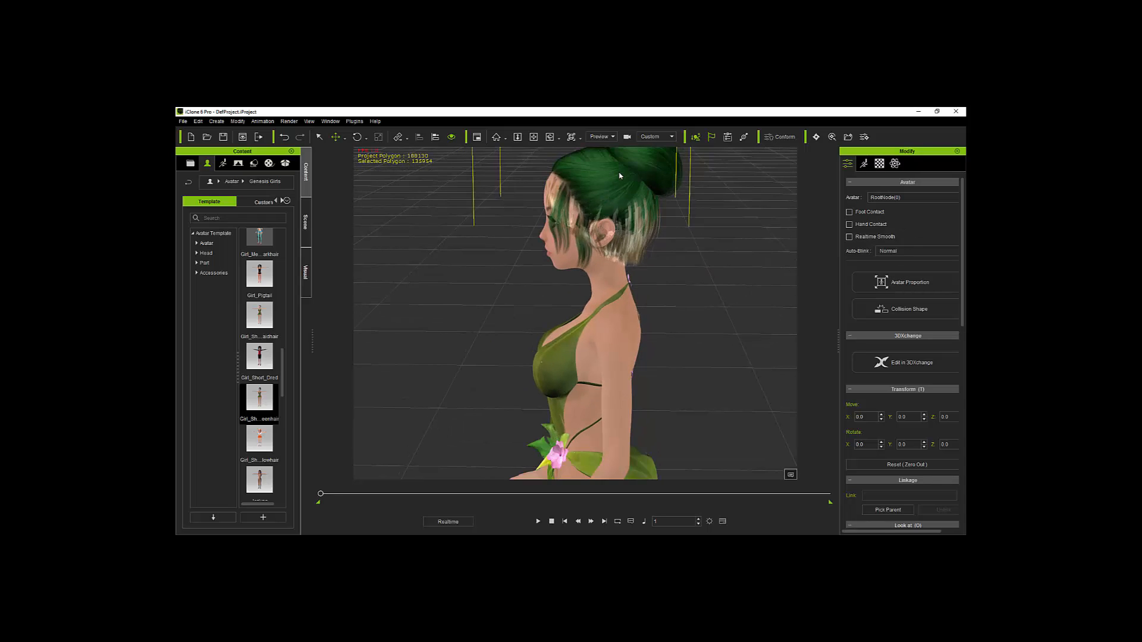
left_click(305, 222)
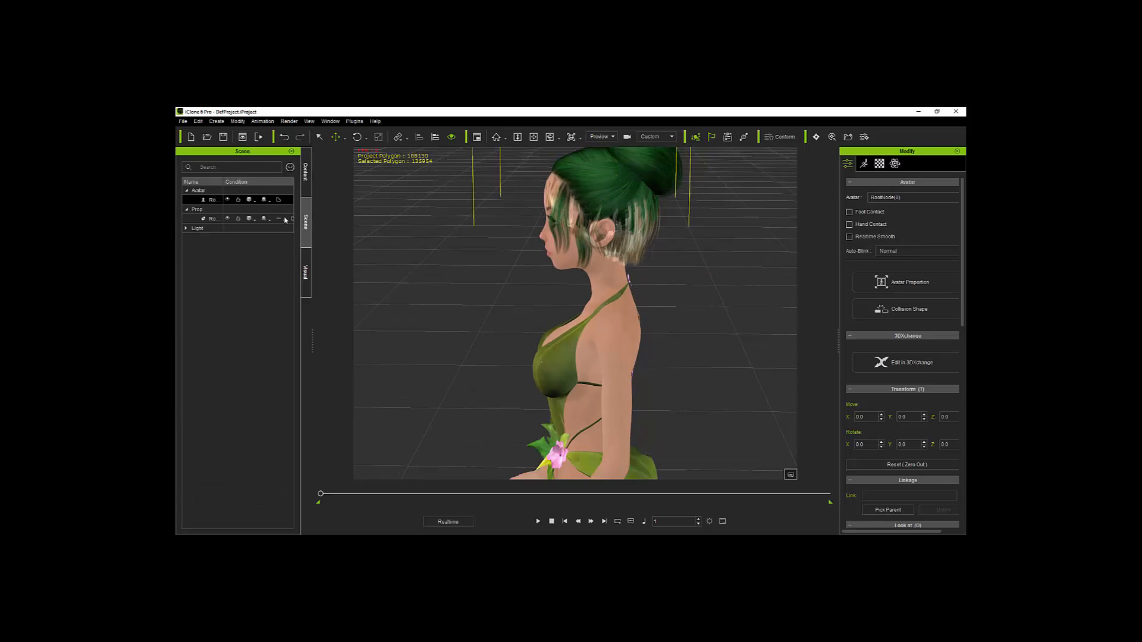
left_click(202, 201)
left_click(879, 163)
scroll(916, 271, "up", 10)
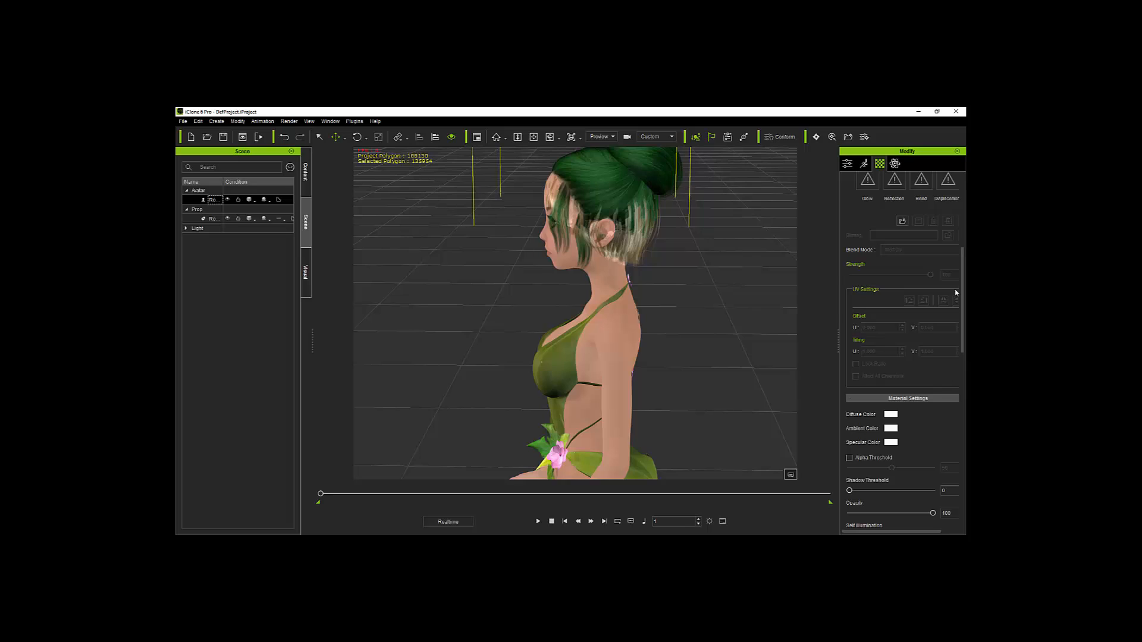
scroll(955, 293, "up", 8)
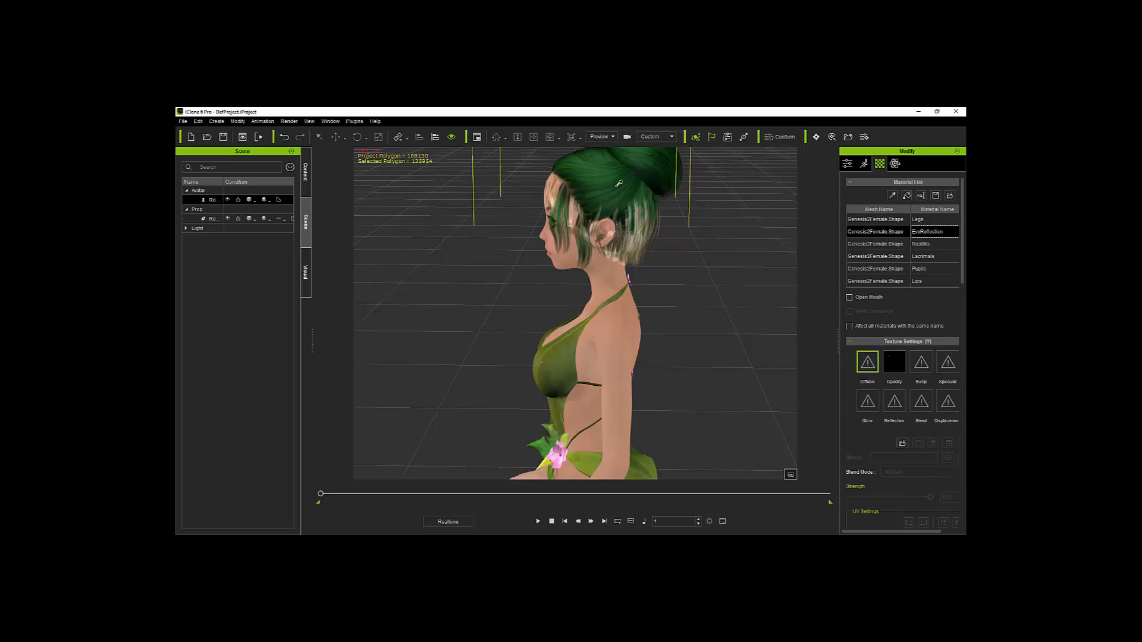
left_click(614, 196)
scroll(940, 452, "down", 10)
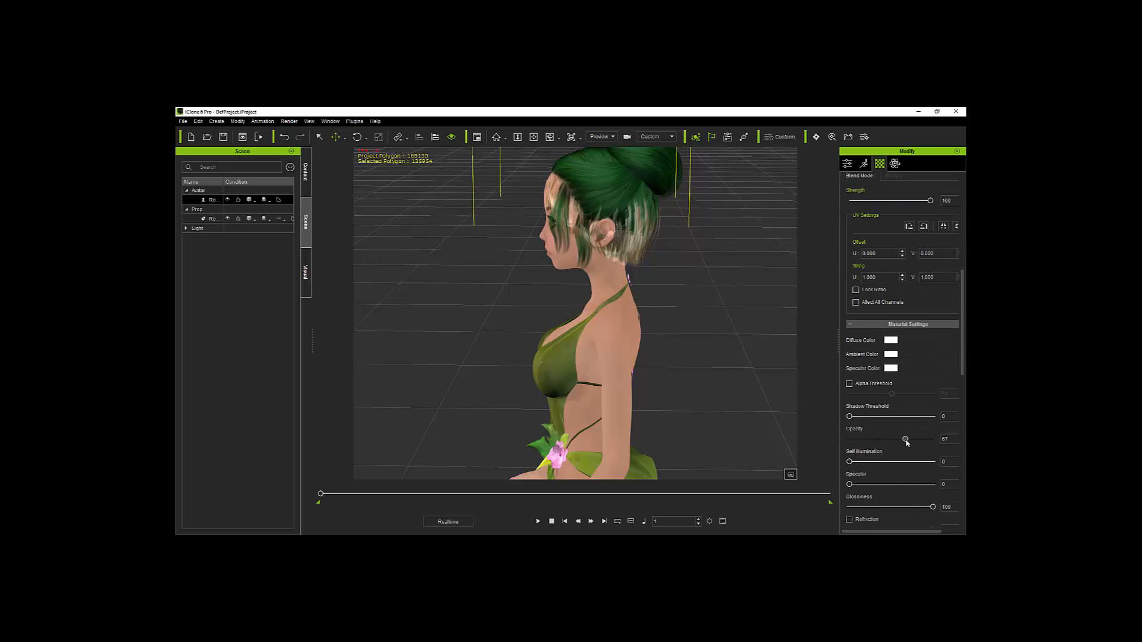
left_click_drag(907, 443, 732, 443)
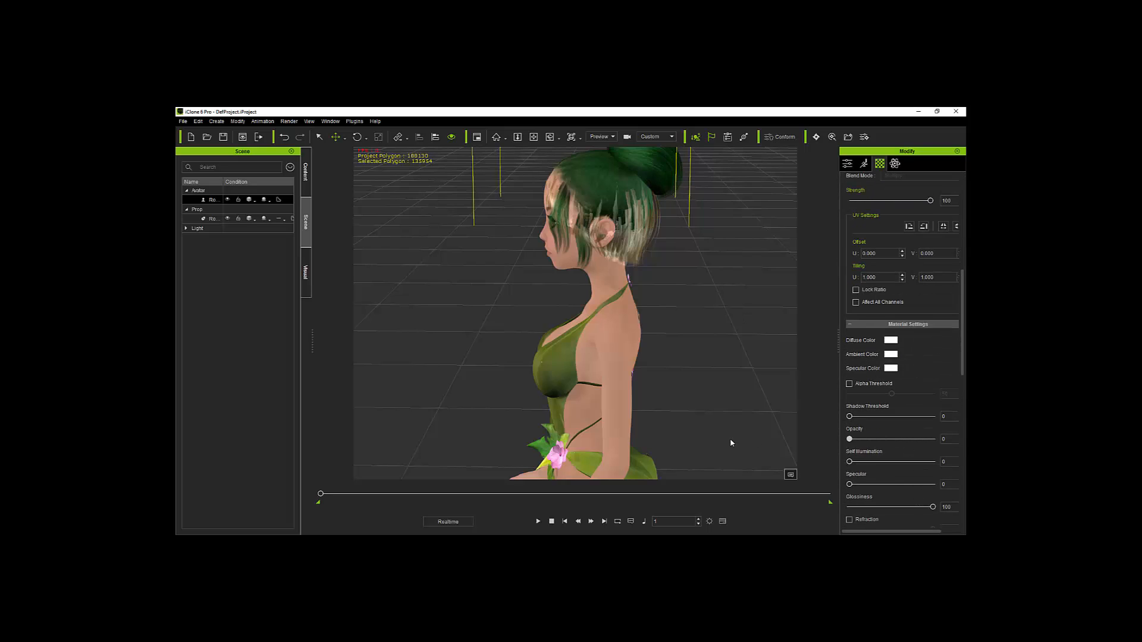
Set the opacity of the remaining green bun, side wisp and back strand materials to 0.
left_click(657, 172)
left_click_drag(933, 440, 775, 431)
left_click(570, 223)
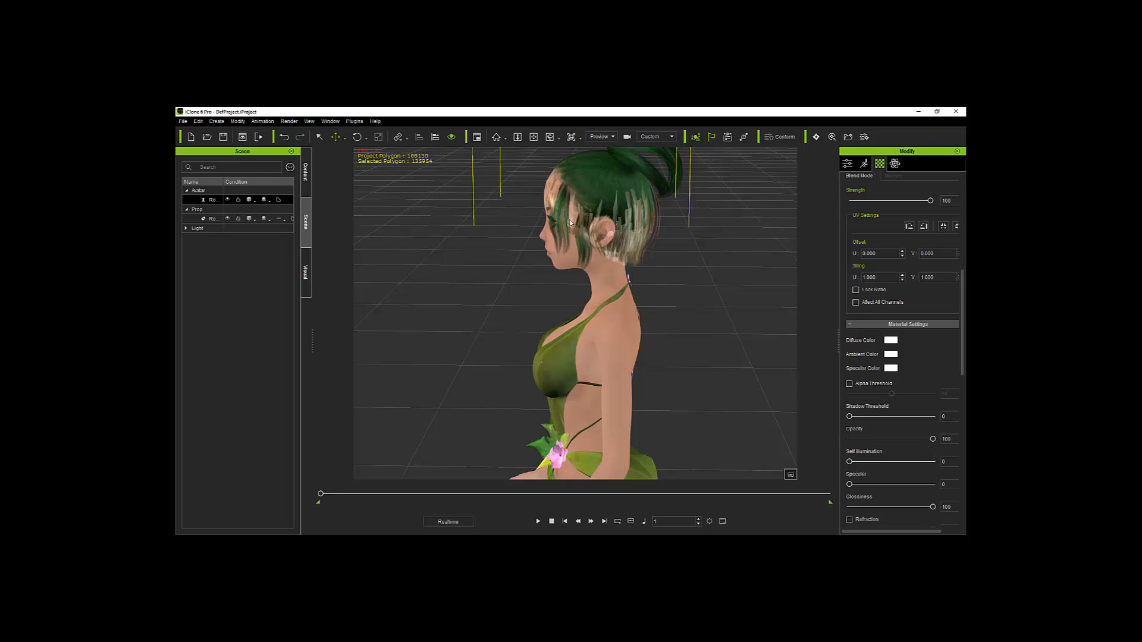
left_click_drag(933, 439, 726, 430)
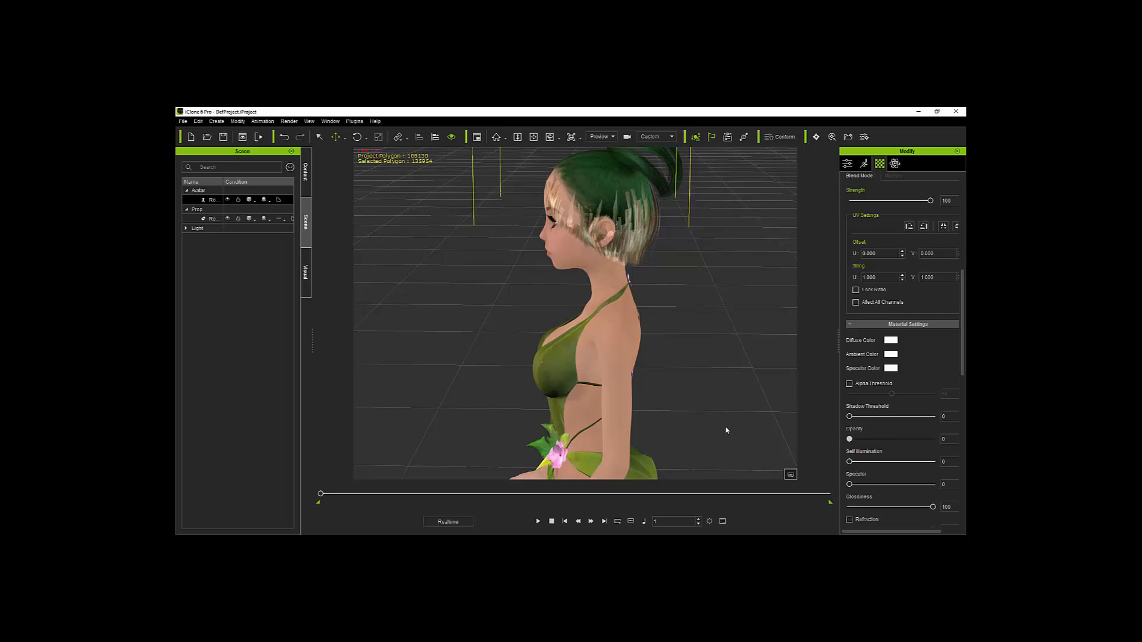
left_click(656, 221)
left_click_drag(933, 440, 745, 436)
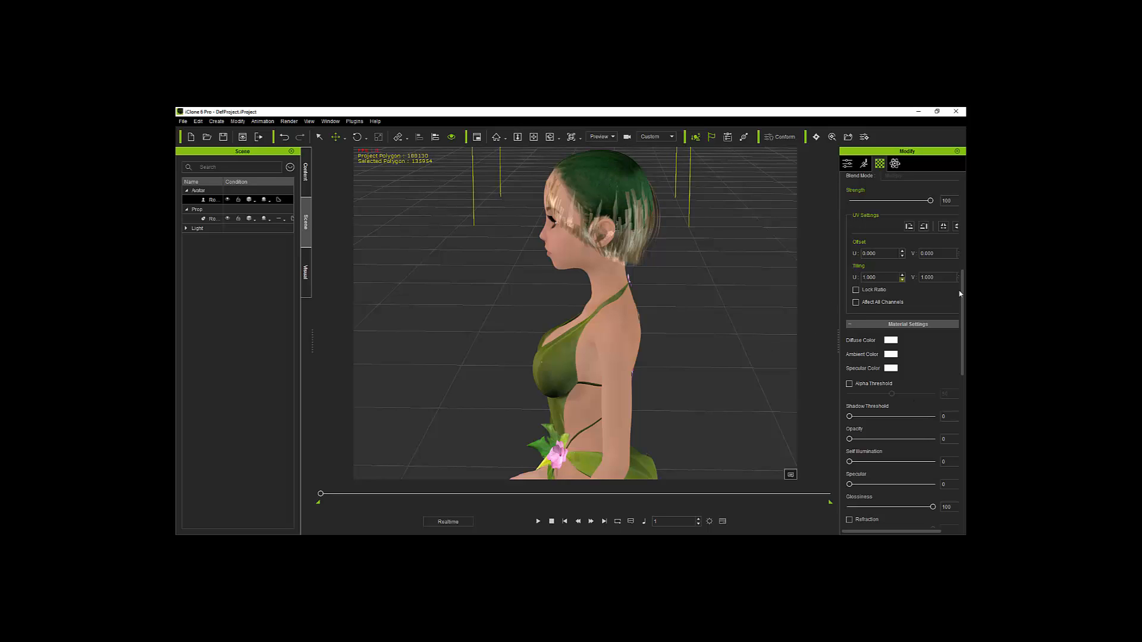
Set the opacity of the avatar's Skullcap material to 0.
left_click_drag(962, 321, 963, 226)
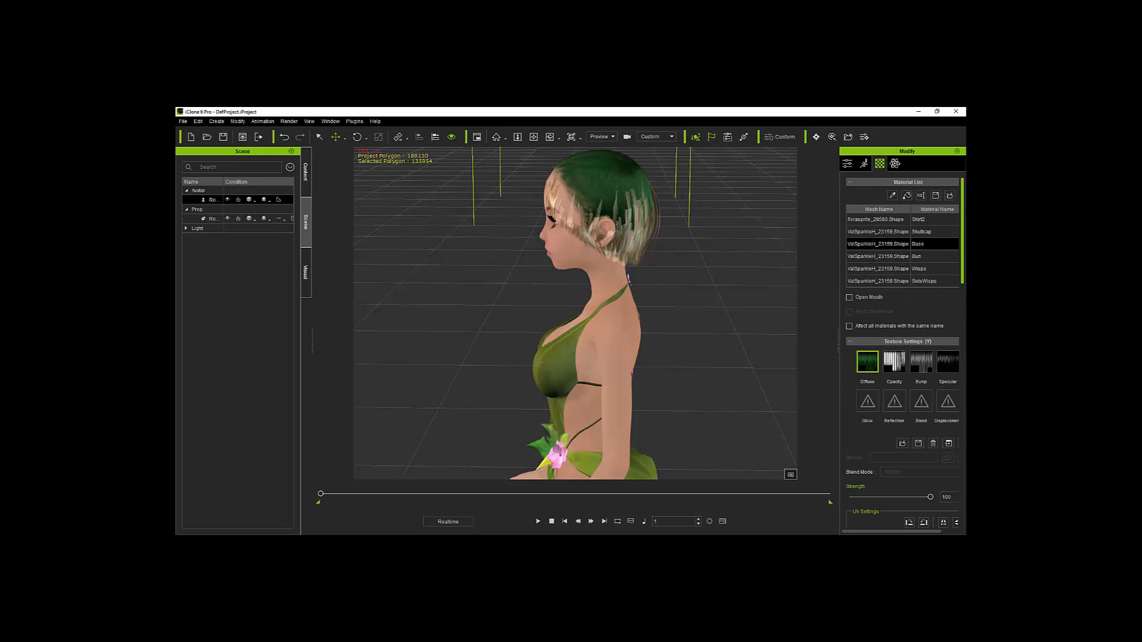
left_click(926, 232, "ctrl")
left_click(926, 232)
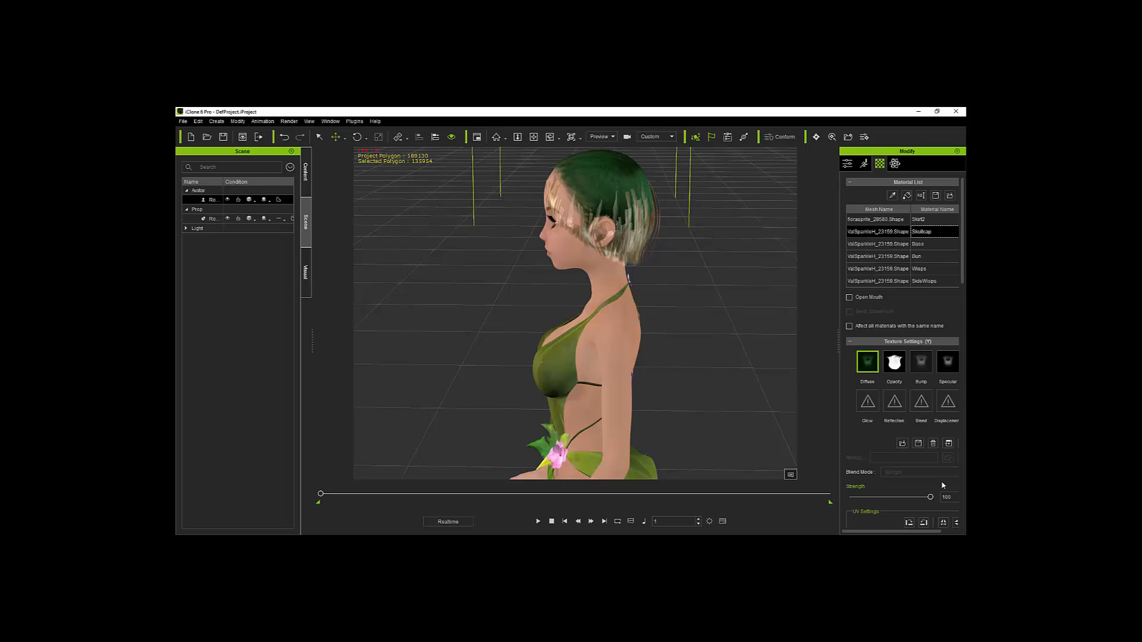
scroll(942, 485, "down", 3)
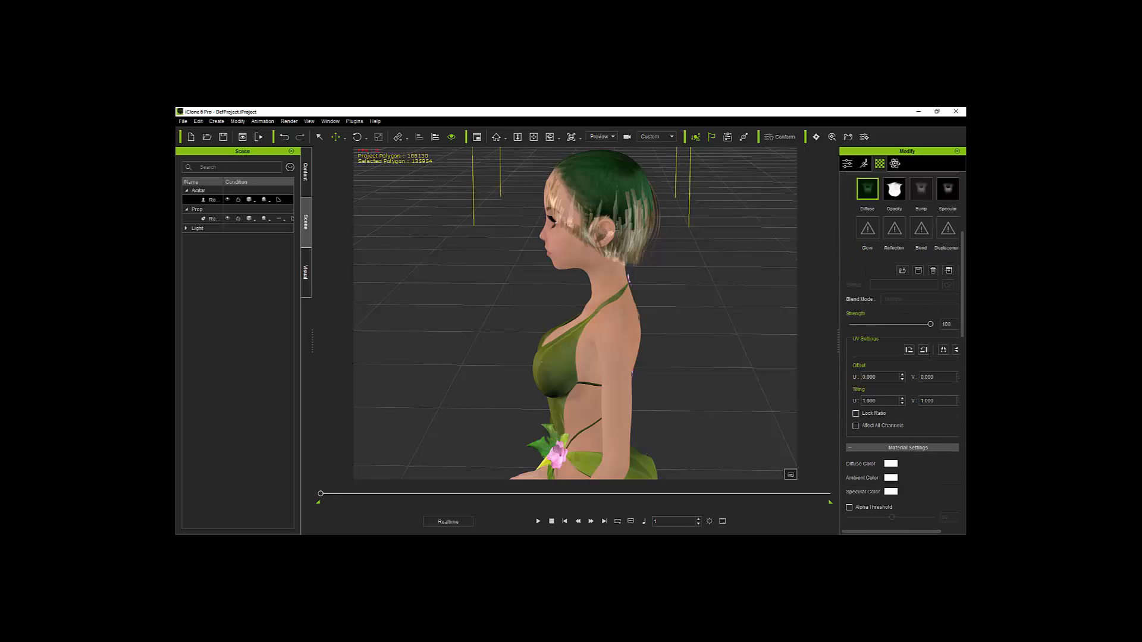
scroll(929, 355, "down", 3)
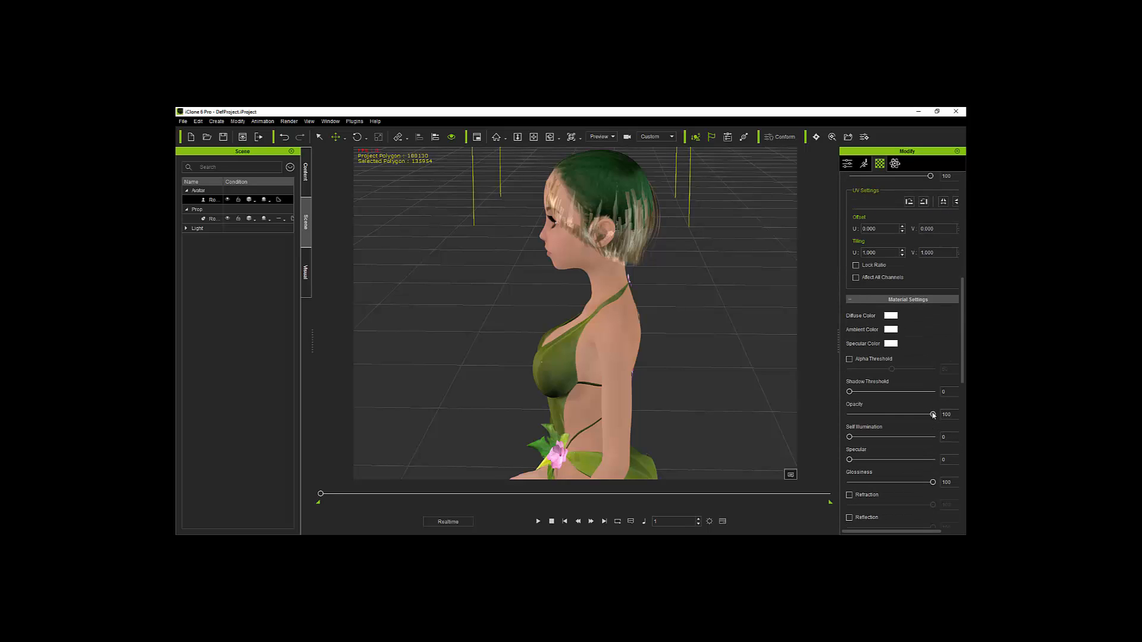
left_click_drag(933, 415, 815, 426)
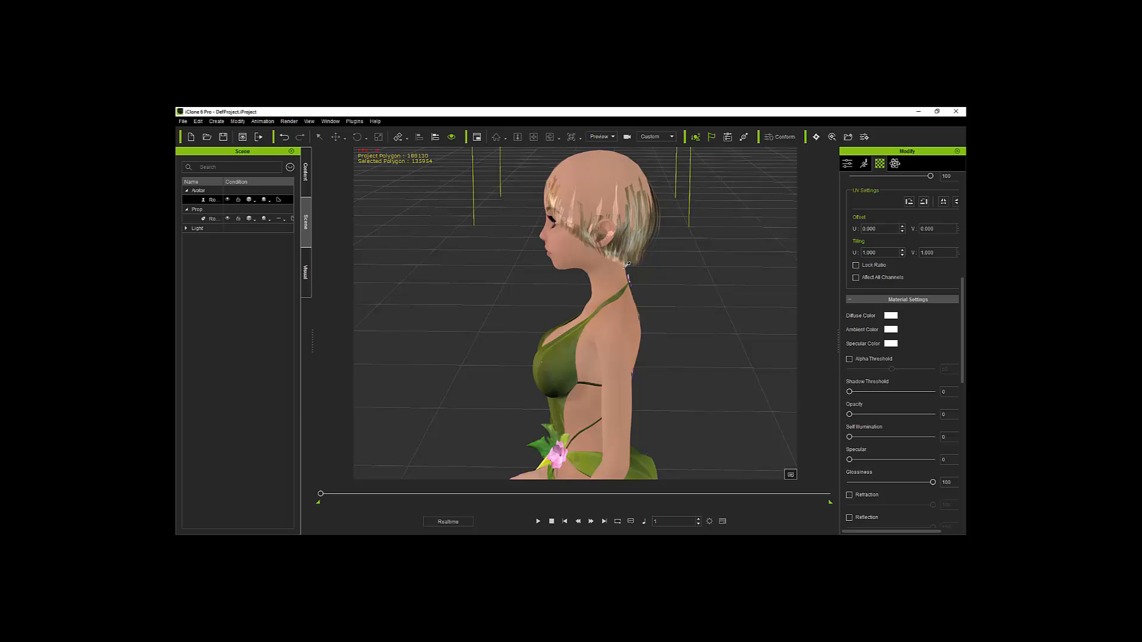
Select the hair prop and raise it vertically until it covers the avatar's bare scalp, checking the fit from front and back.
right_click_drag(567, 272, 660, 234)
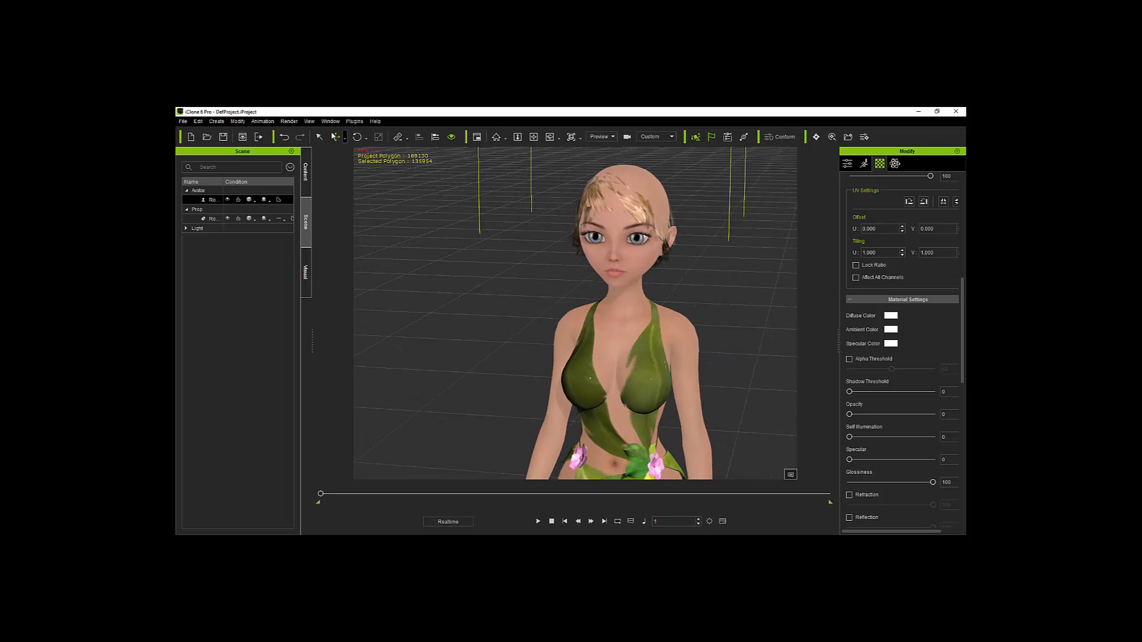
left_click(212, 218)
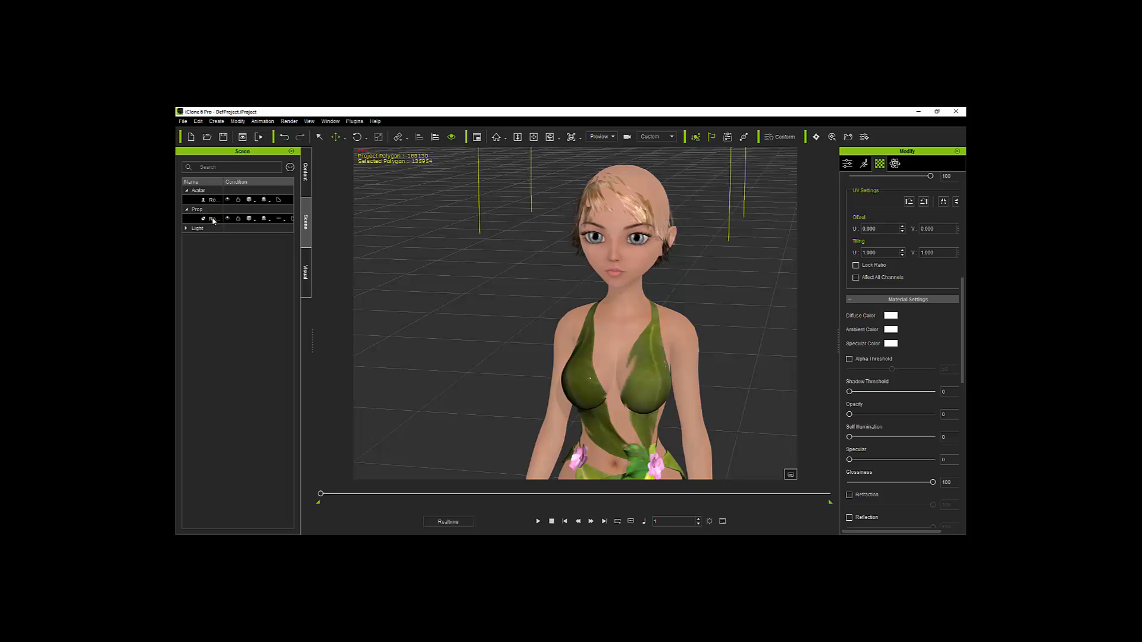
mouse_move(624, 179)
left_mouse_down()
mouse_move(624, 143)
mouse_move(624, 167)
left_mouse_up()
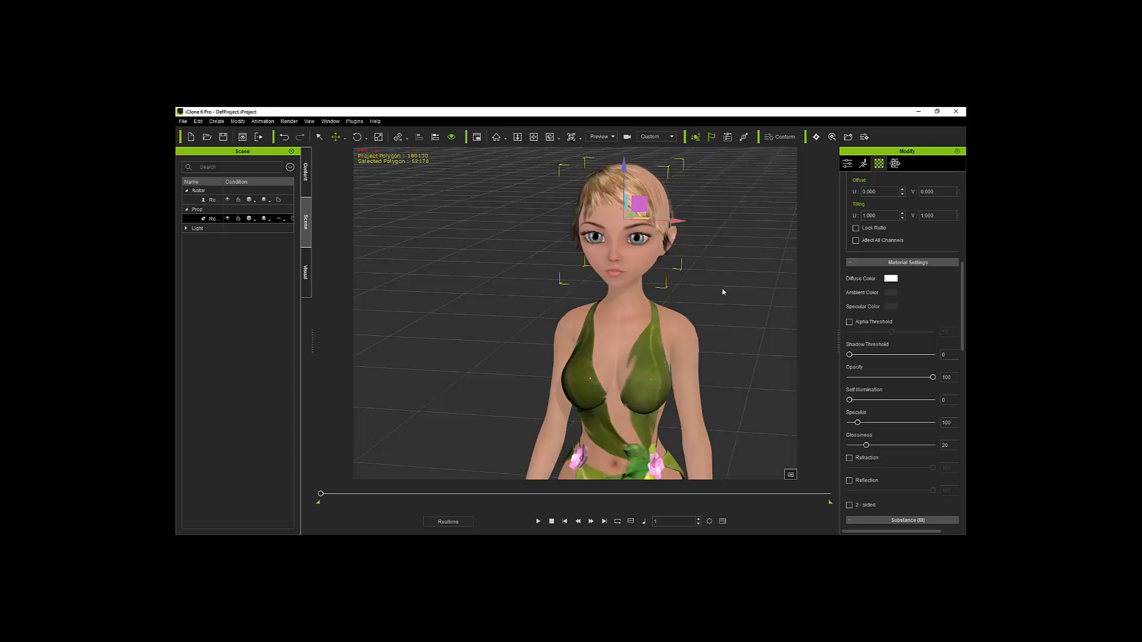
right_click_drag(724, 291, 203, 343)
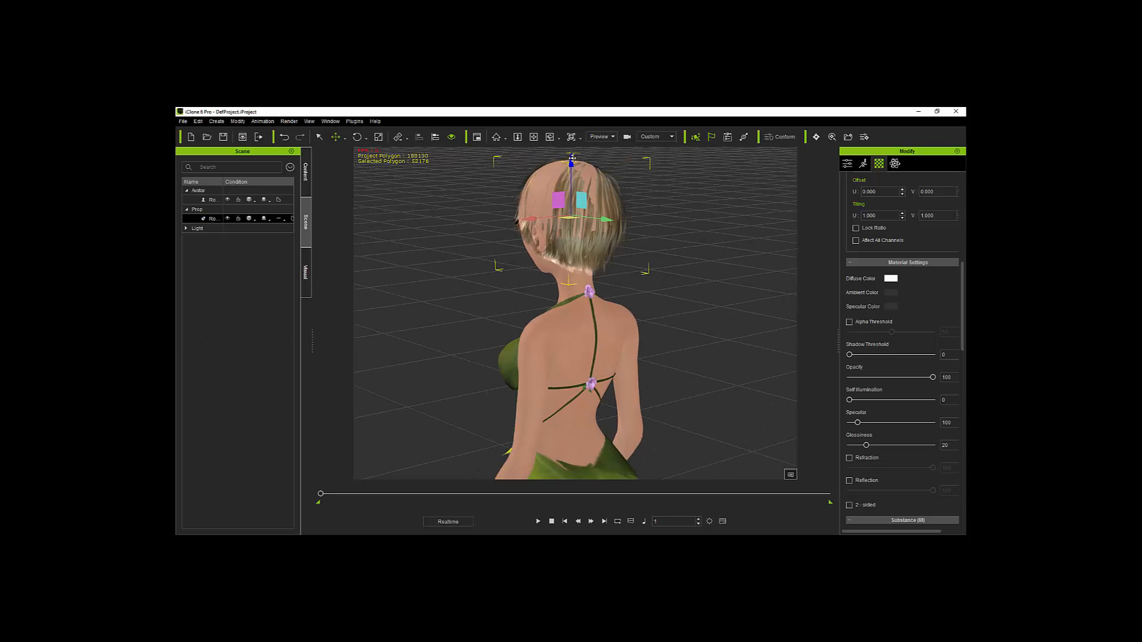
left_click_drag(573, 158, 572, 149)
right_click_drag(520, 275, 857, 291)
right_click_drag(622, 270, 759, 300)
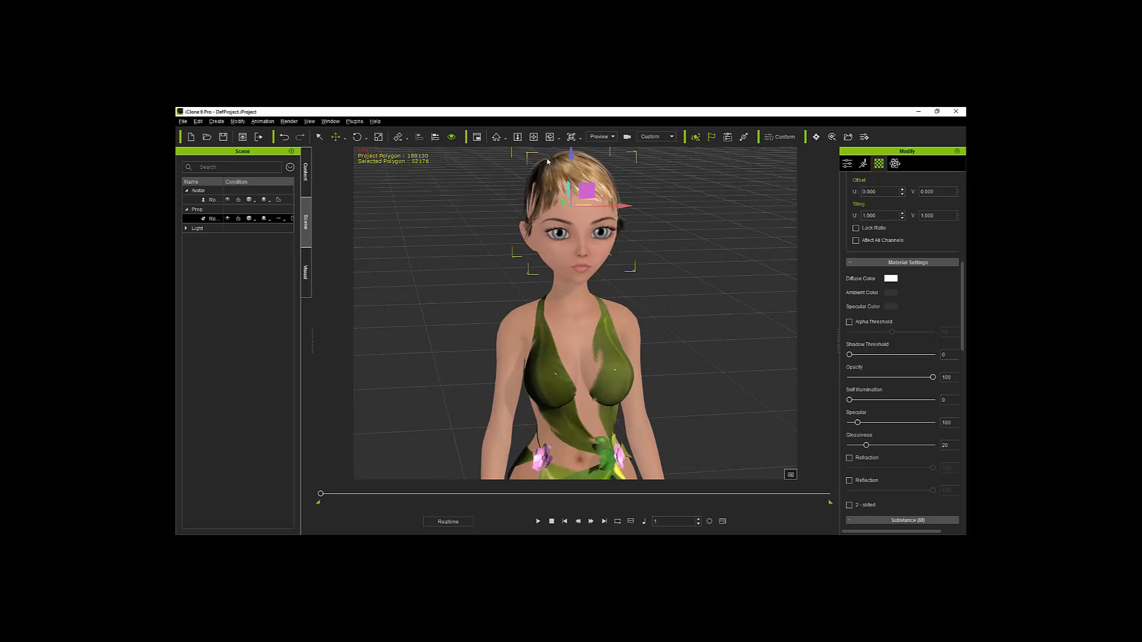
Lower the hair prop slightly onto the top of the head and adjust its overall scale.
middle_click_drag(569, 156, 571, 165)
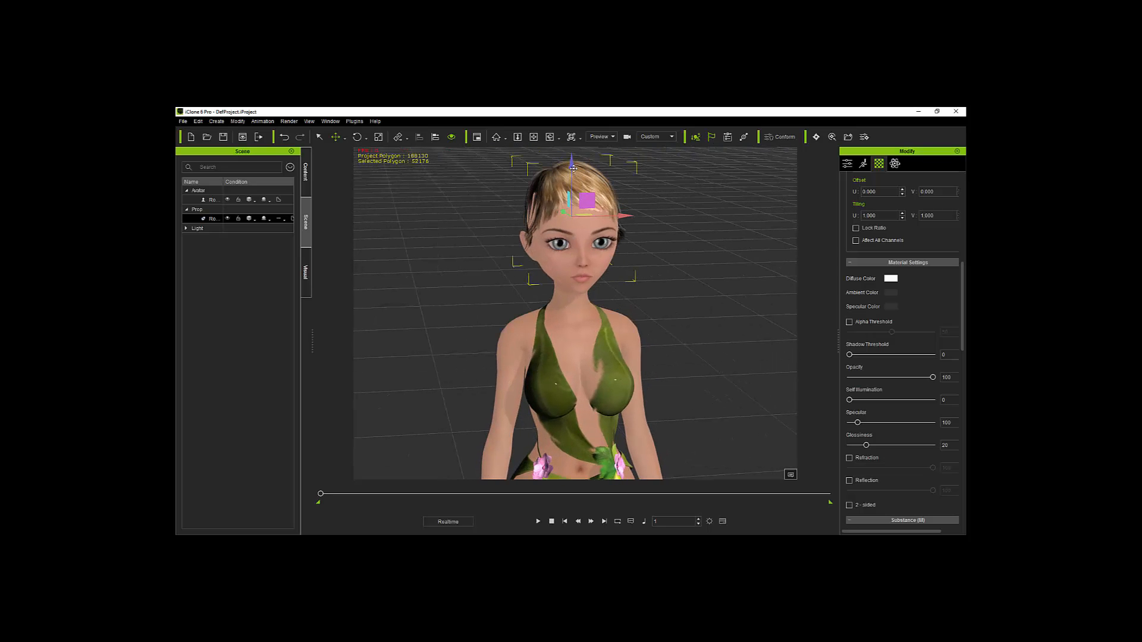
left_click_drag(571, 167, 571, 176)
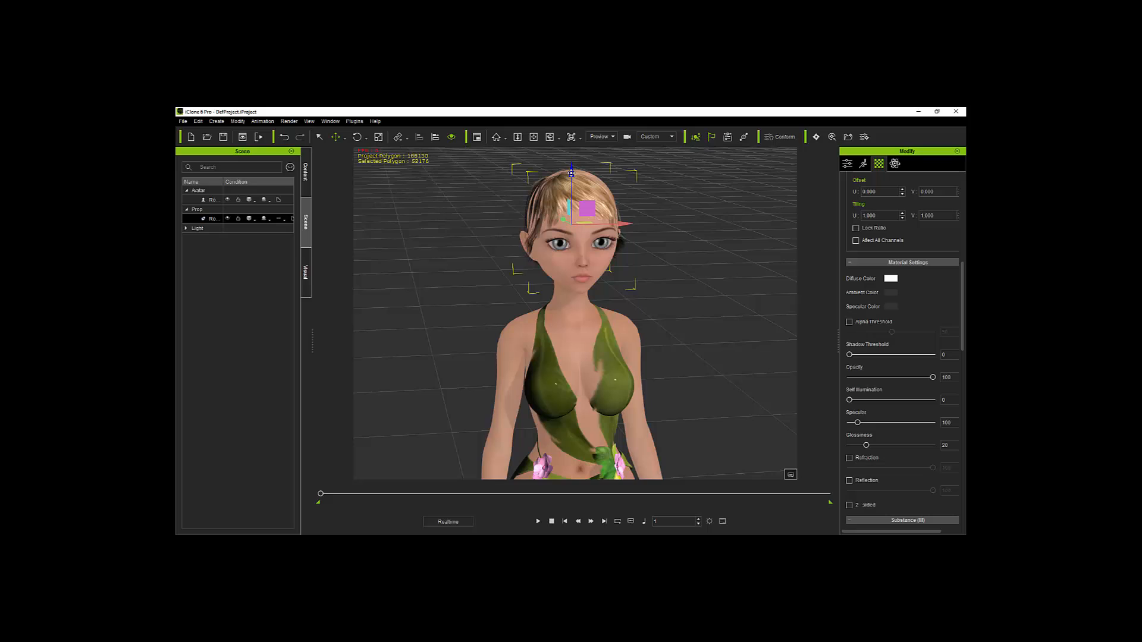
left_click(378, 138)
mouse_move(575, 226)
left_mouse_down()
mouse_move(591, 212)
mouse_move(584, 236)
mouse_move(579, 220)
left_mouse_up()
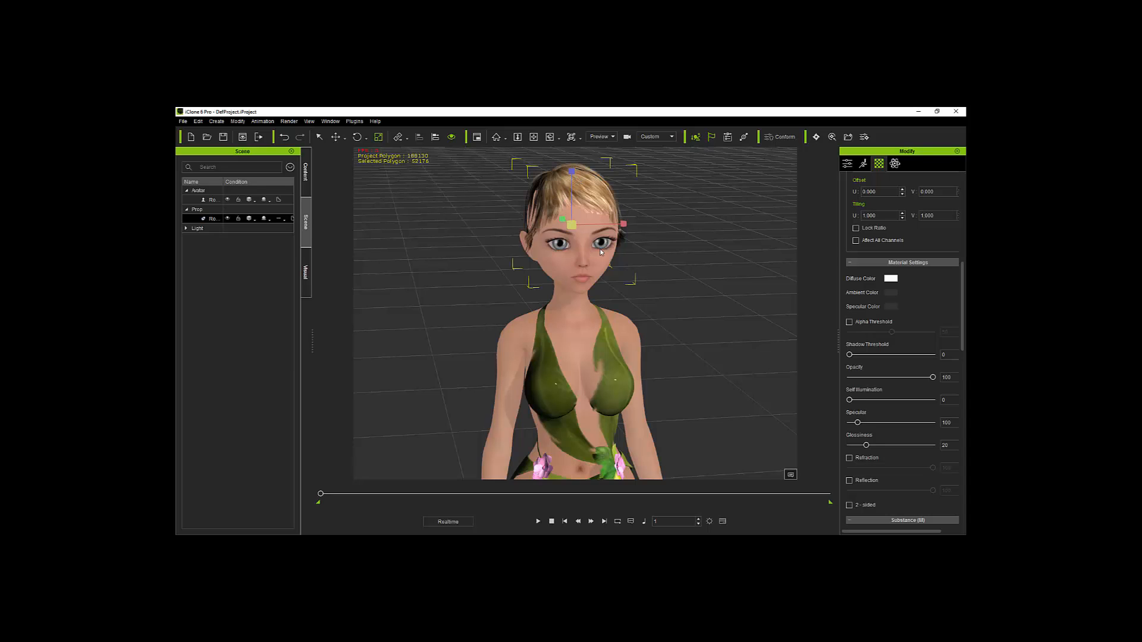
Start a new empty project in place of the avatar and hair scene.
left_click(182, 122)
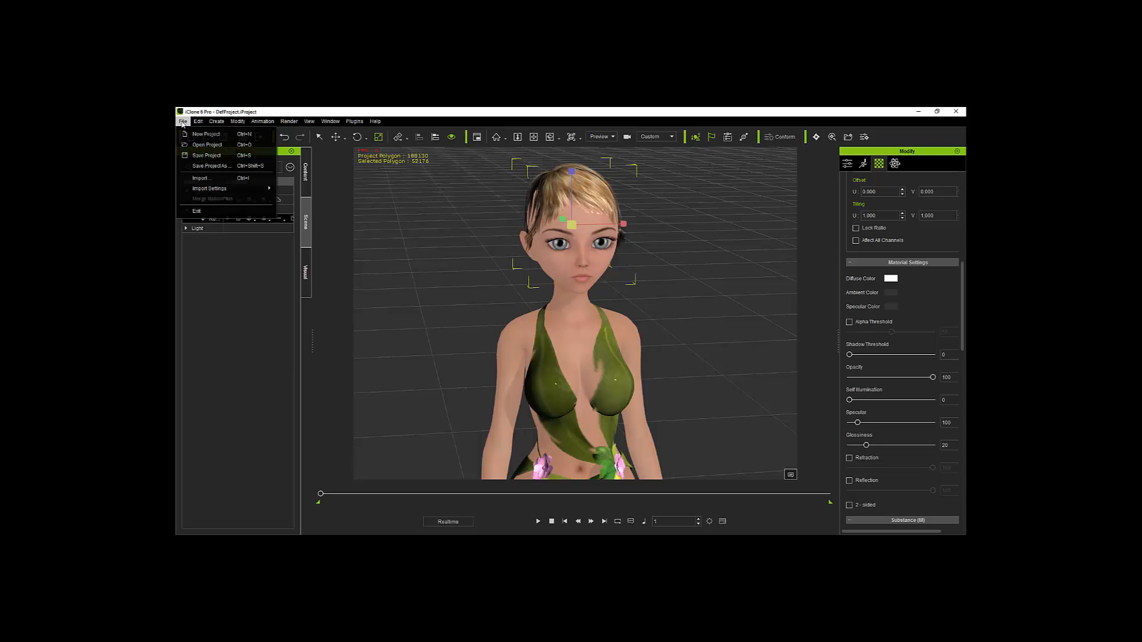
left_click(205, 134)
left_click(596, 346)
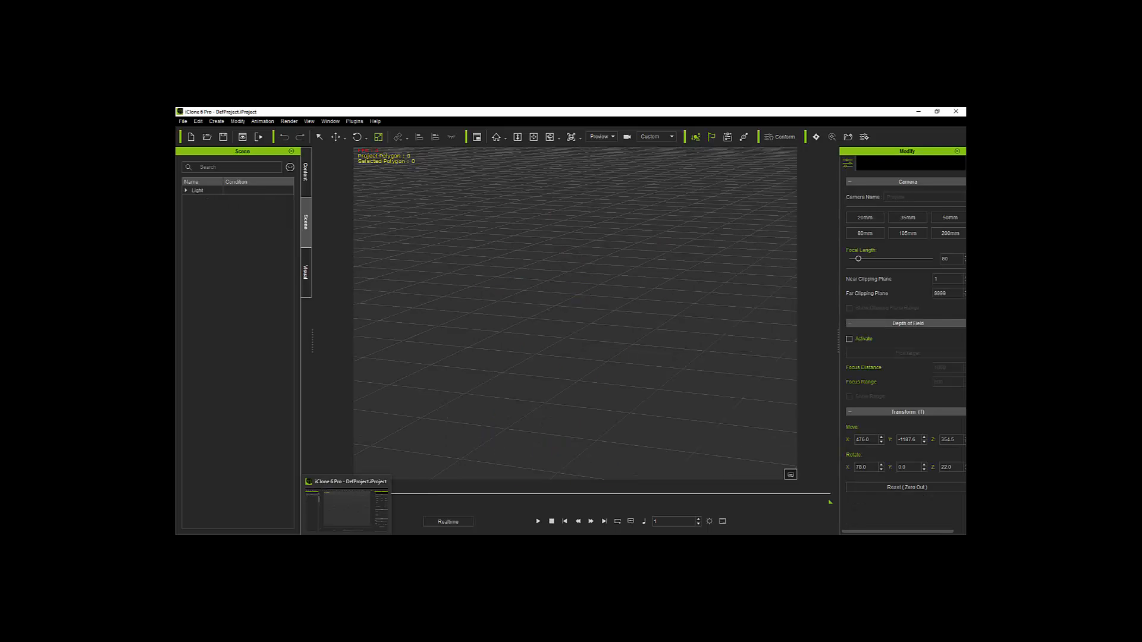
Switch to DAZ Studio and convert the ToulouseHR hair figure to a prop.
left_click(328, 542)
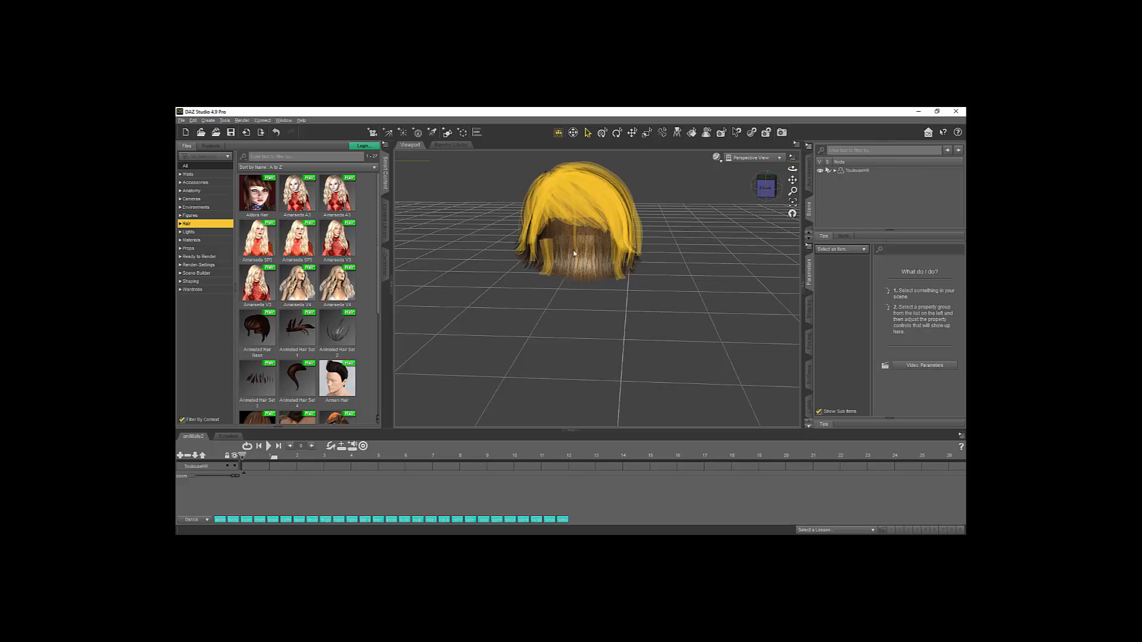
left_click(849, 171)
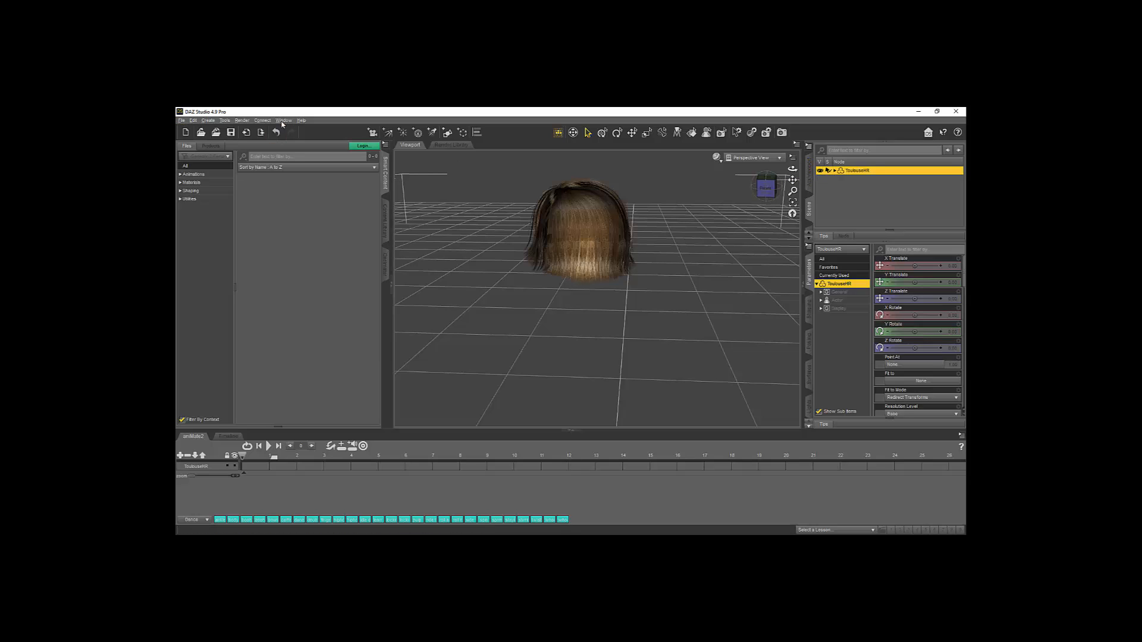
left_click(182, 120)
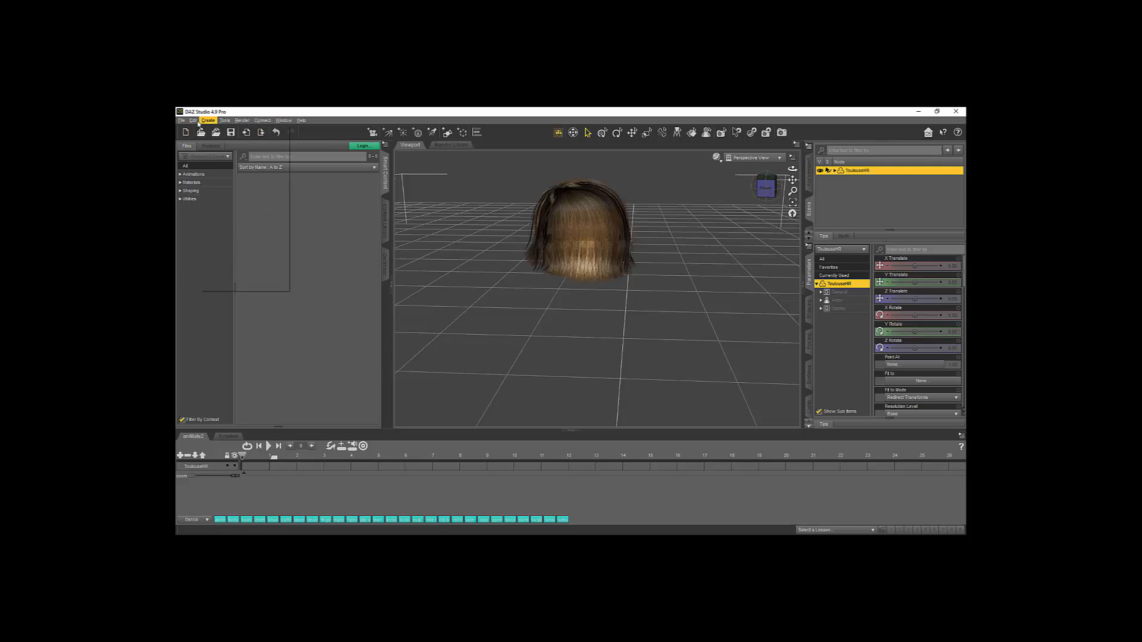
left_click(194, 121)
left_click(182, 120)
mouse_move(193, 120)
mouse_move(220, 193)
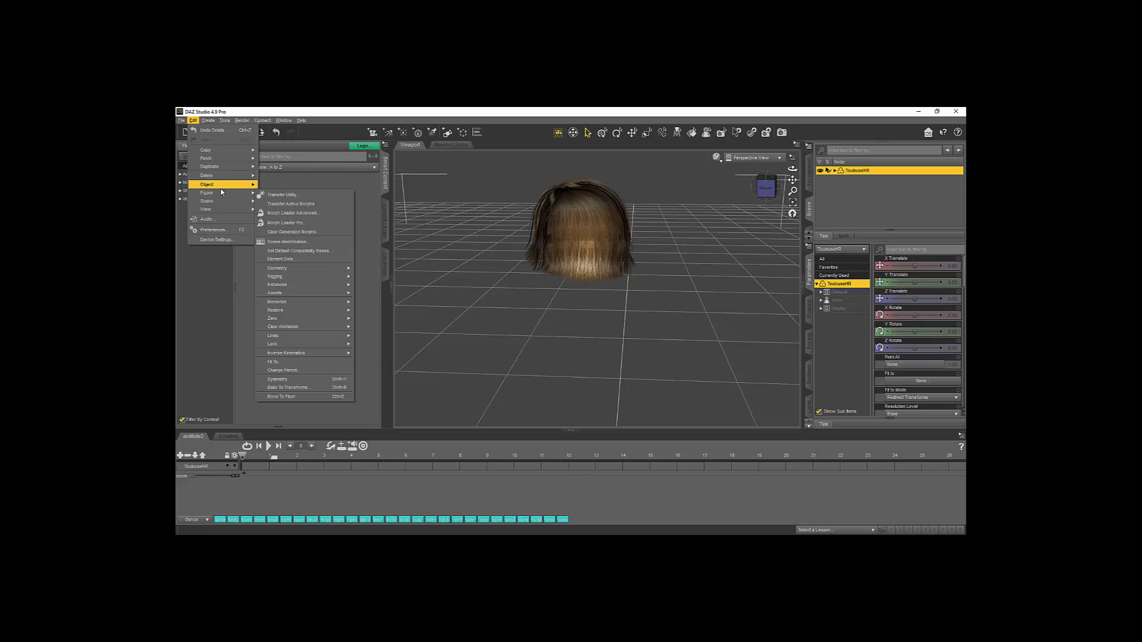
mouse_move(311, 281)
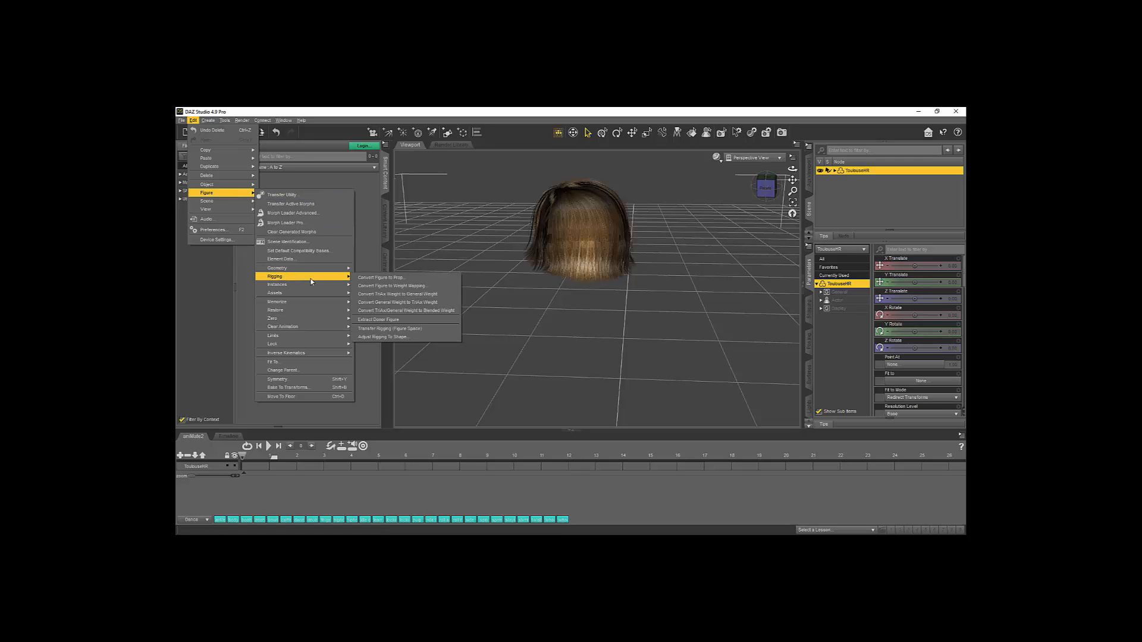
left_click(372, 279)
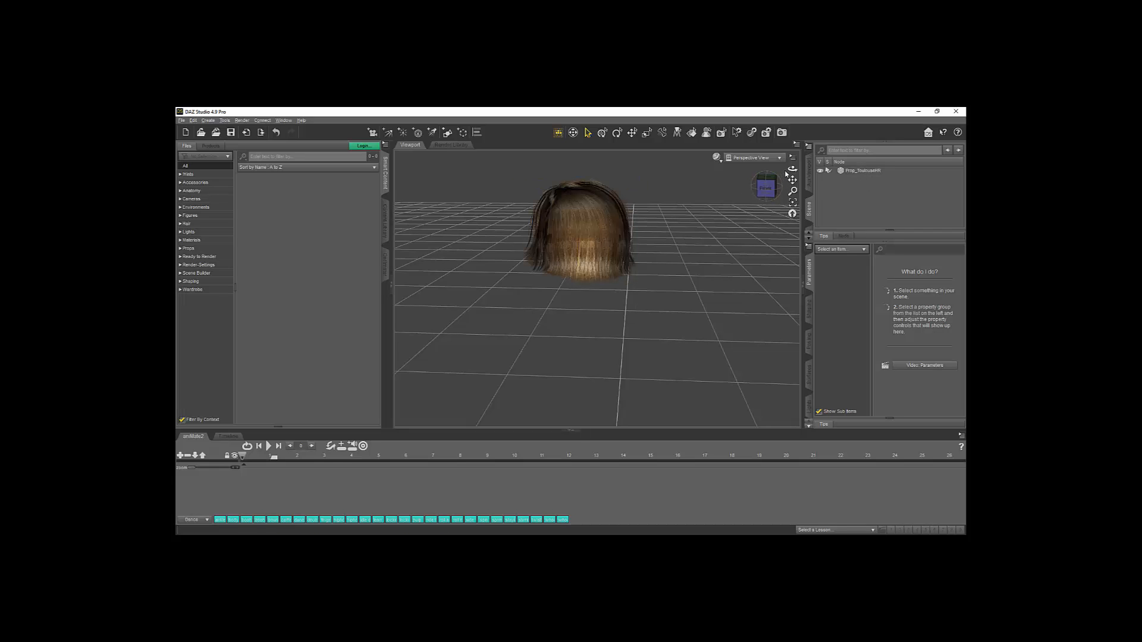
Examine the converted hair prop from the side and front, and look through the parameter groups of its Prop_ToulouseHR node.
left_click_drag(793, 168, 762, 220)
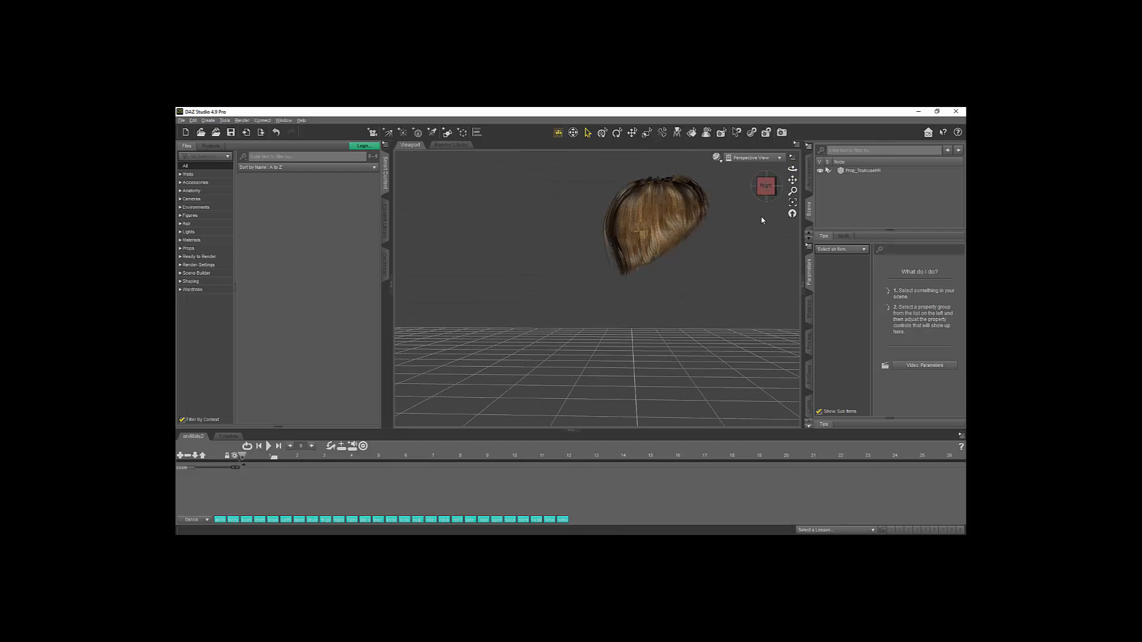
left_click(793, 203)
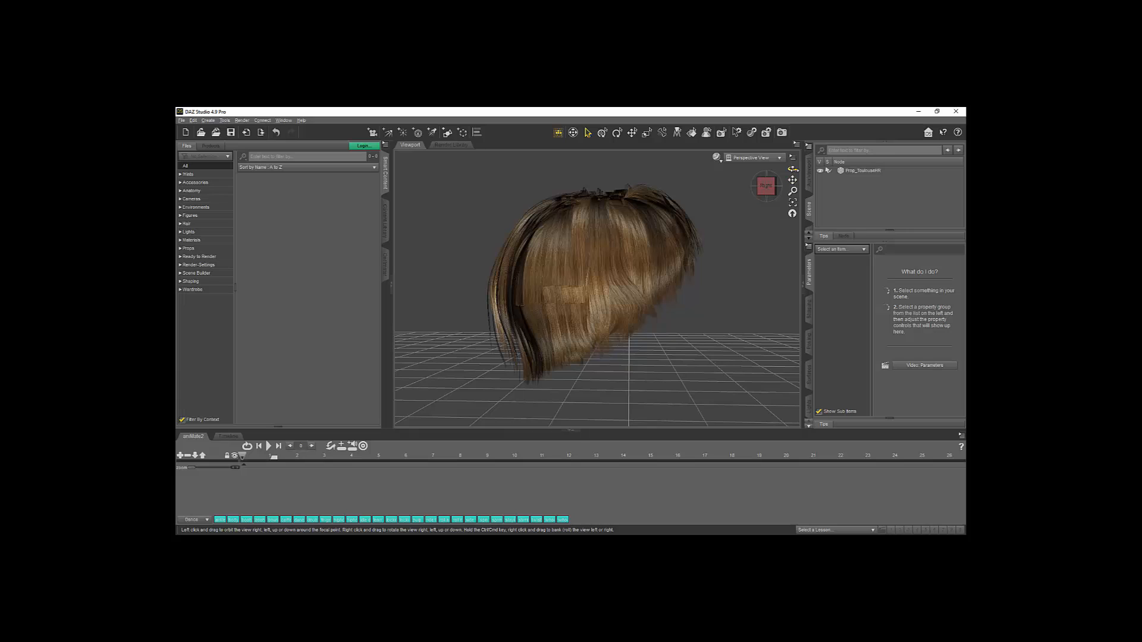
left_click_drag(794, 171, 900, 177)
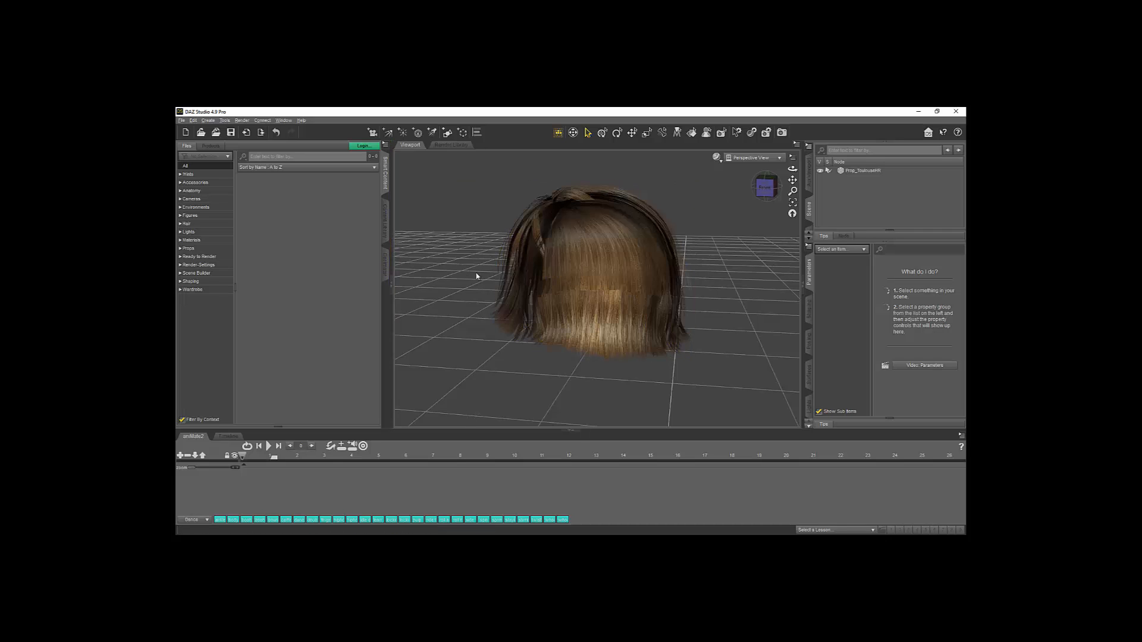
mouse_move(792, 169)
left_mouse_down()
mouse_move(810, 175)
mouse_move(771, 192)
mouse_move(816, 191)
mouse_move(800, 201)
mouse_move(808, 213)
mouse_move(799, 189)
mouse_move(816, 177)
mouse_move(799, 177)
mouse_move(793, 191)
left_mouse_up()
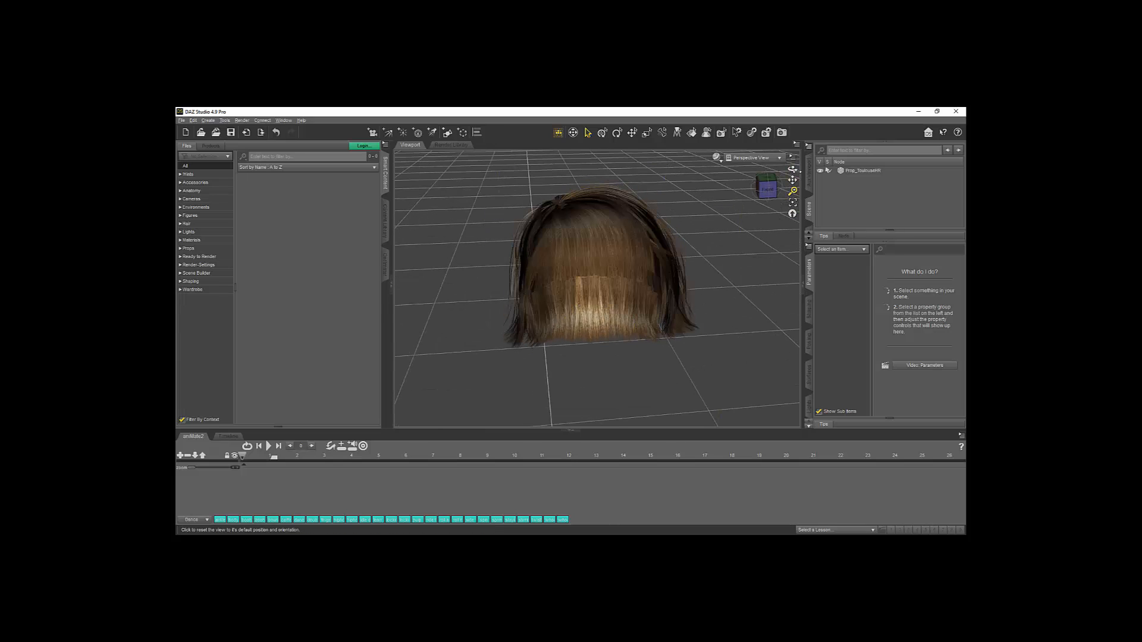
left_click_drag(794, 169, 818, 171)
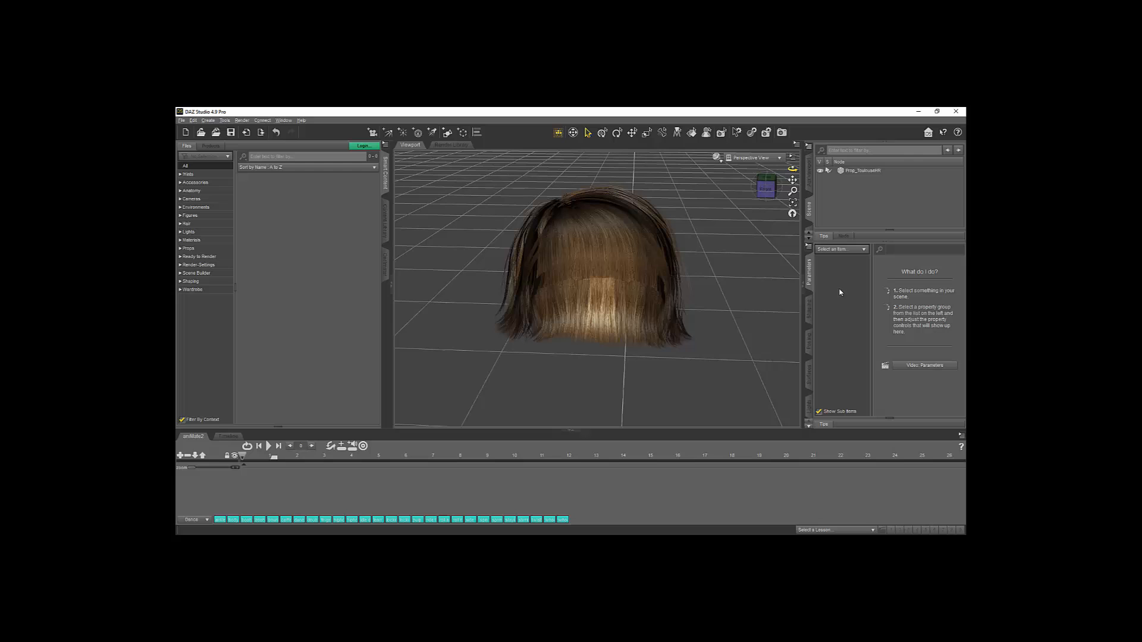
left_click(809, 279)
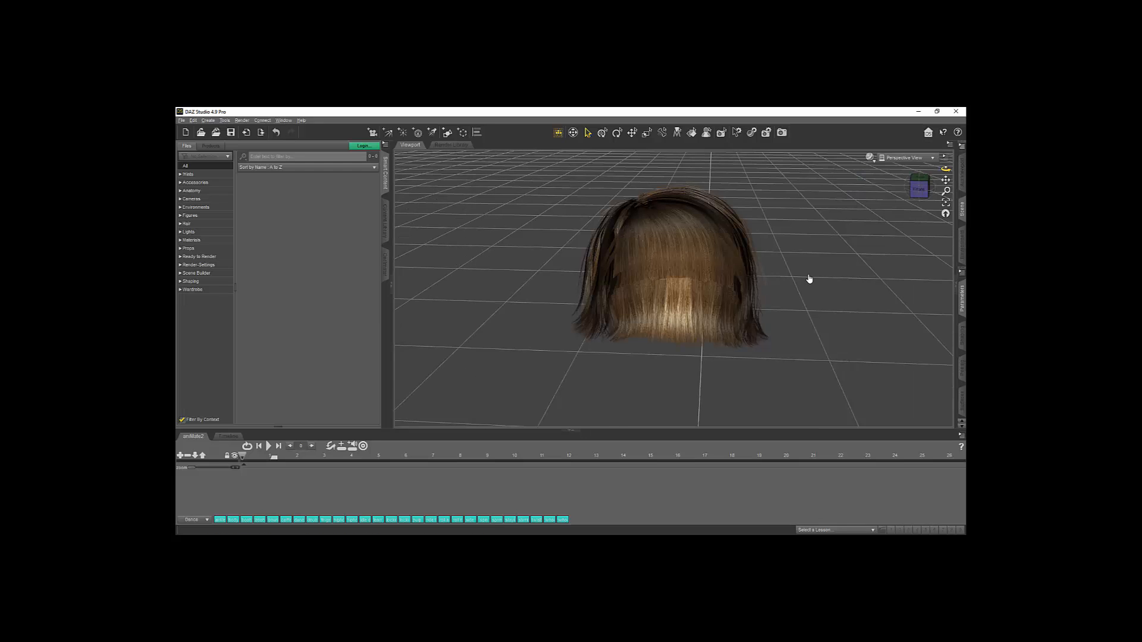
left_click(962, 245)
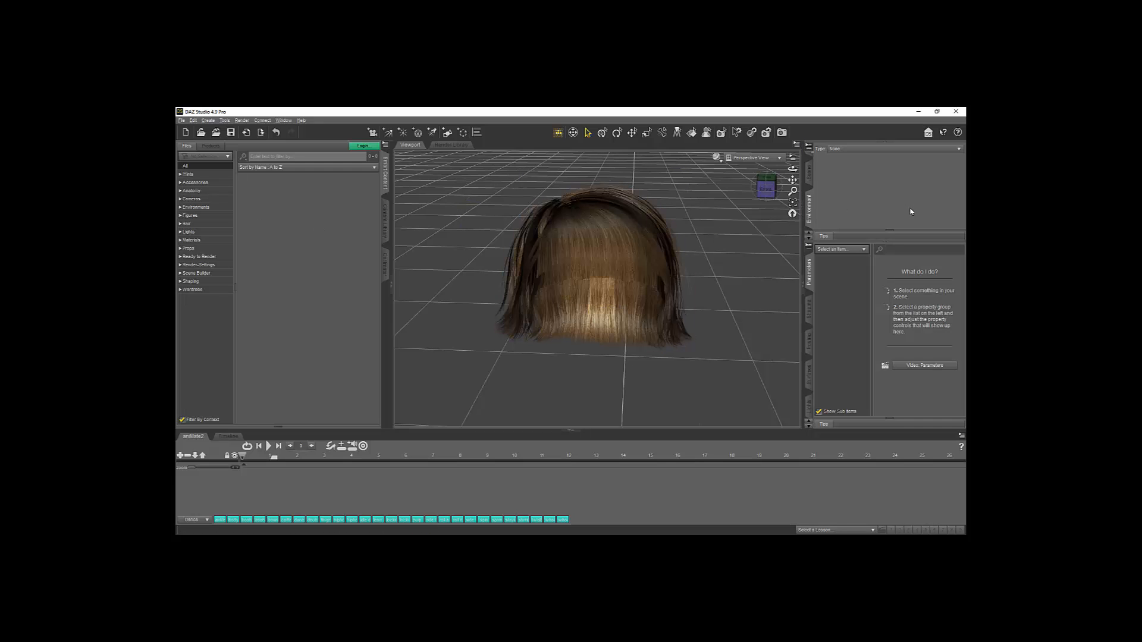
left_click(808, 171)
left_click(862, 170)
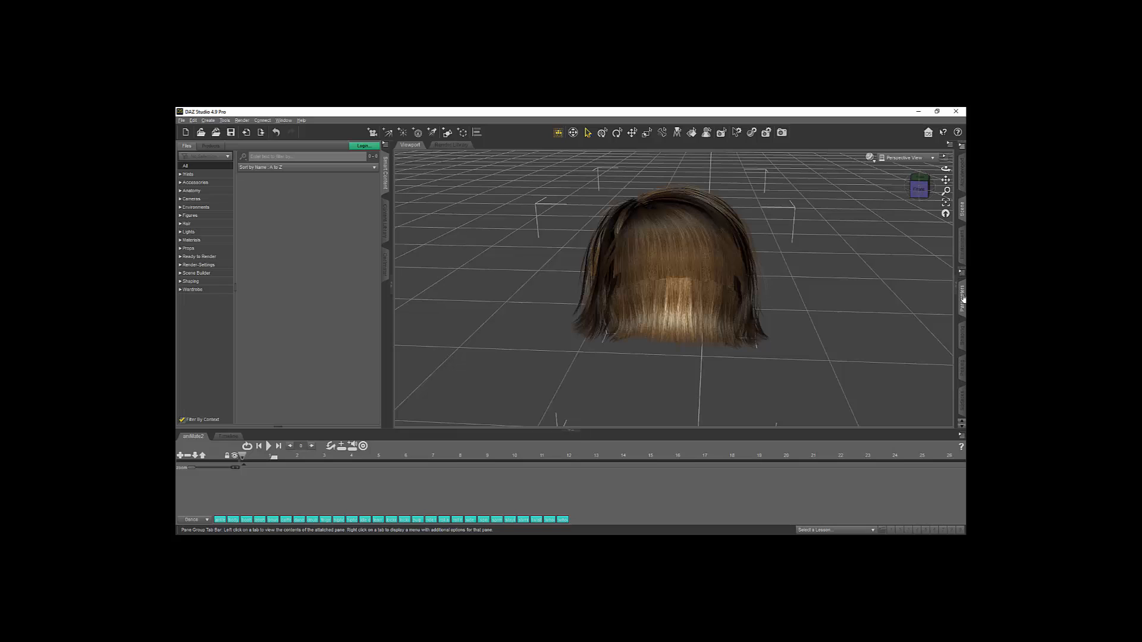
left_click(834, 275)
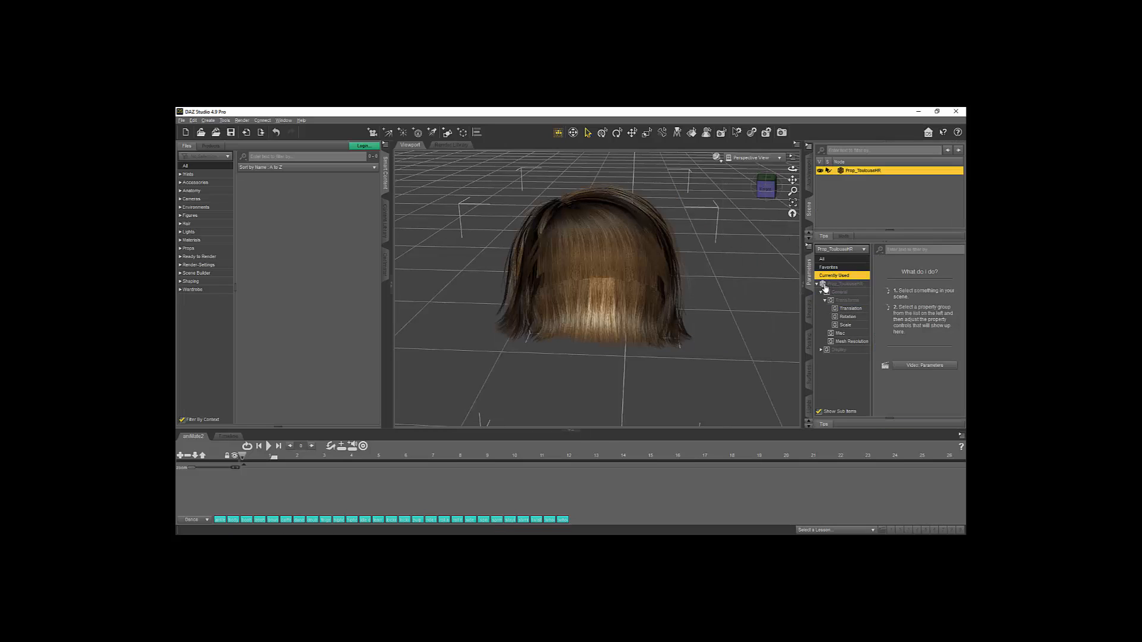
left_click(818, 285)
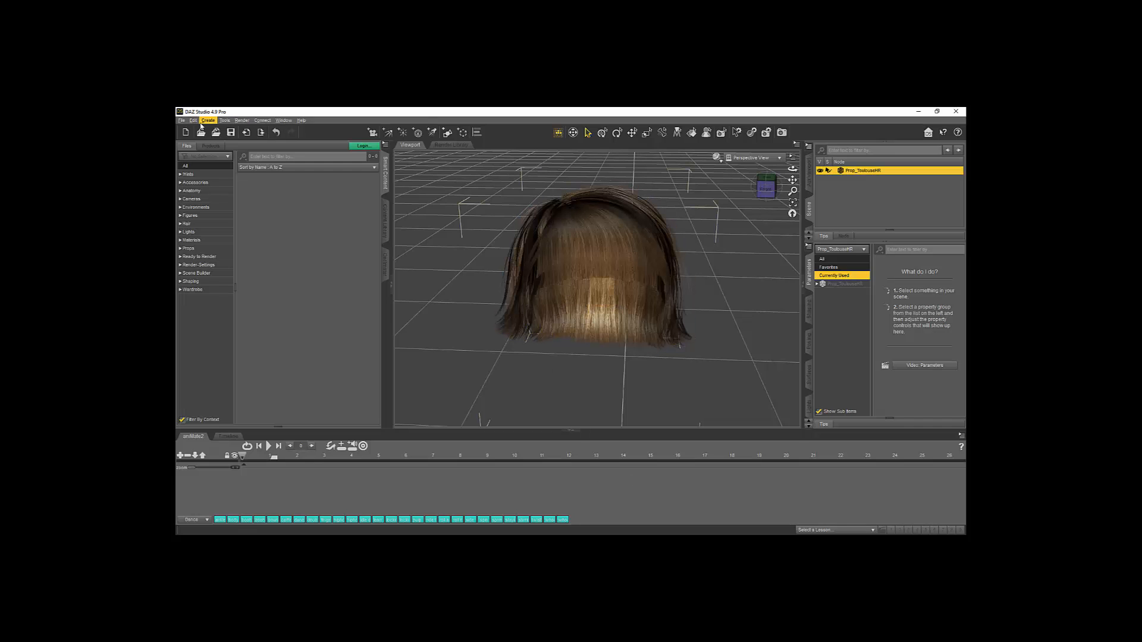
Export the hair to the Desktop as an Autodesk FBX file named Hair_Prop, with Figures excluded and Props included.
left_click(181, 120)
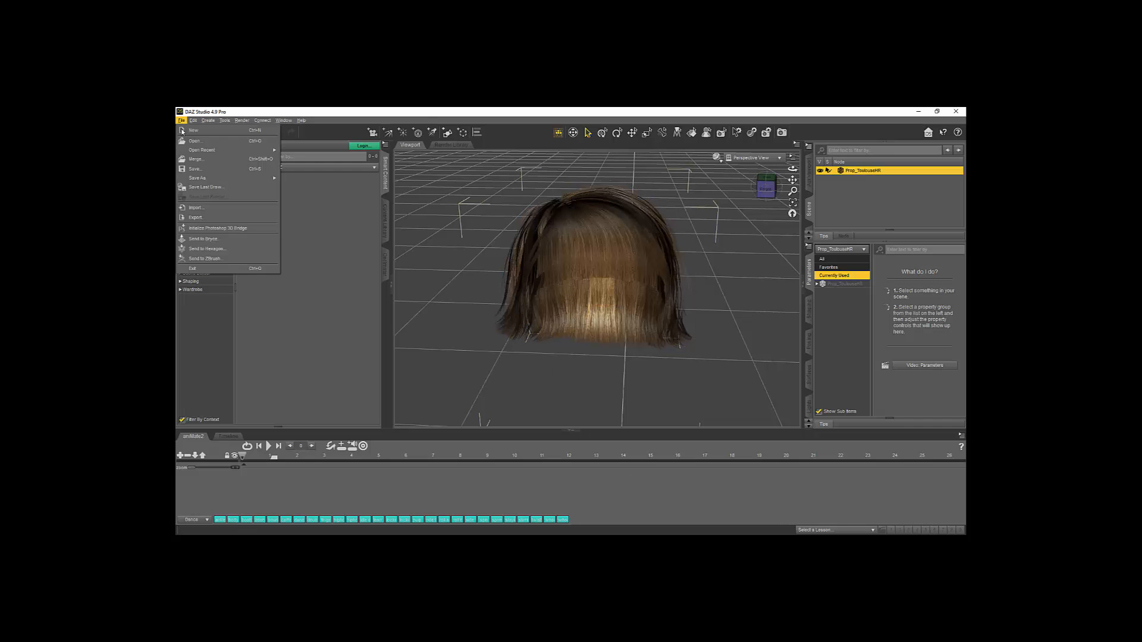
left_click(200, 217)
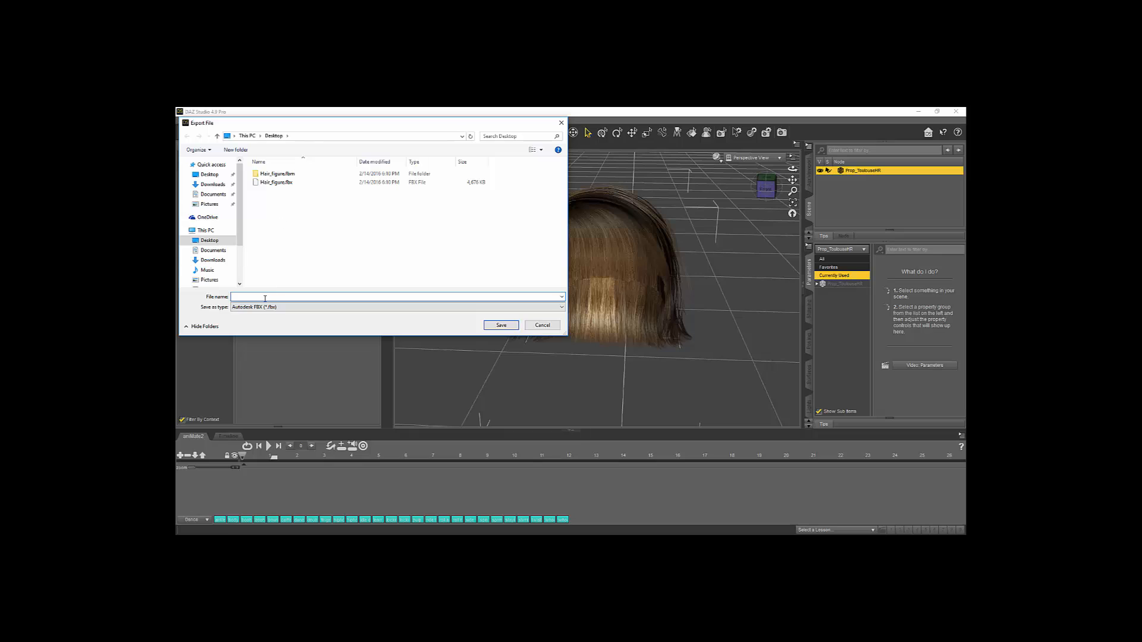
type("Hair")
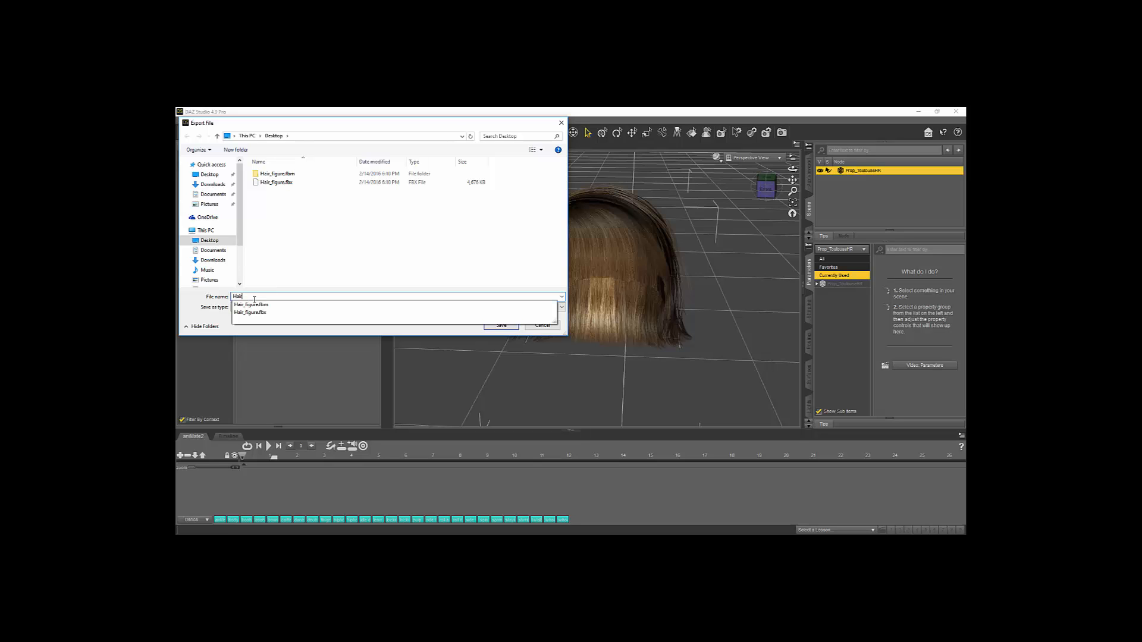
type("_Prop")
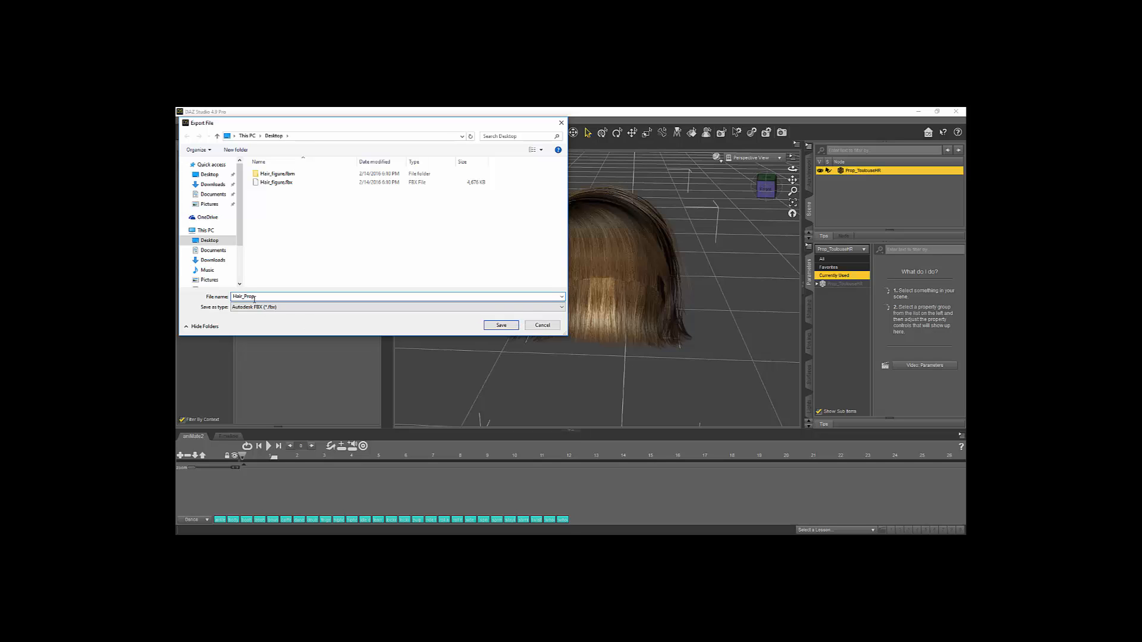
left_click(501, 325)
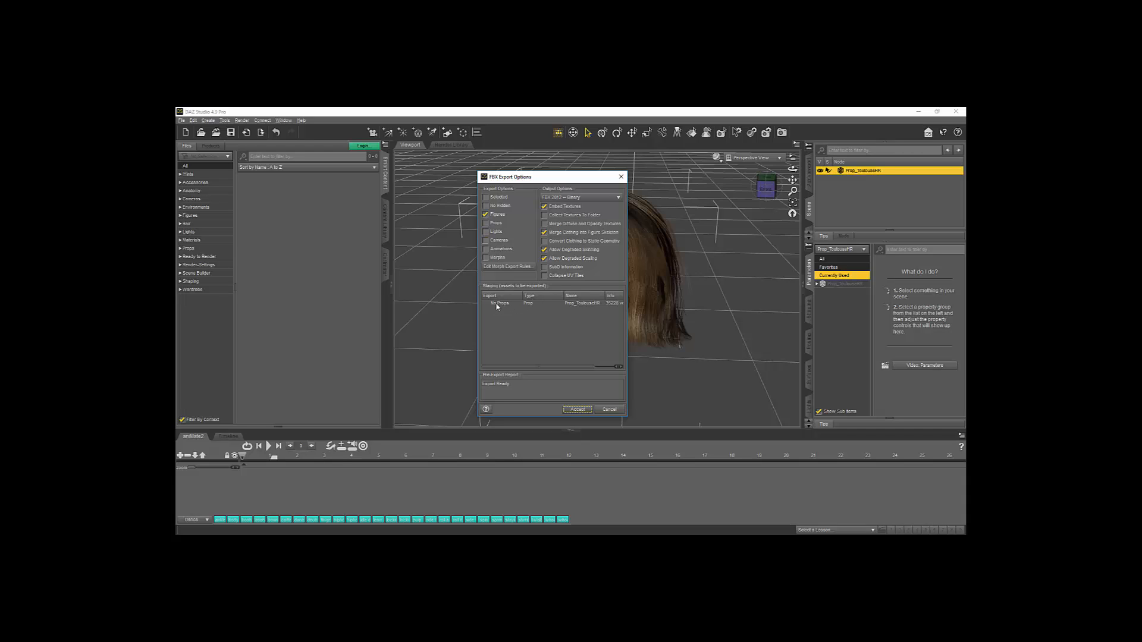
left_click(485, 214)
left_click(485, 223)
left_click(580, 411)
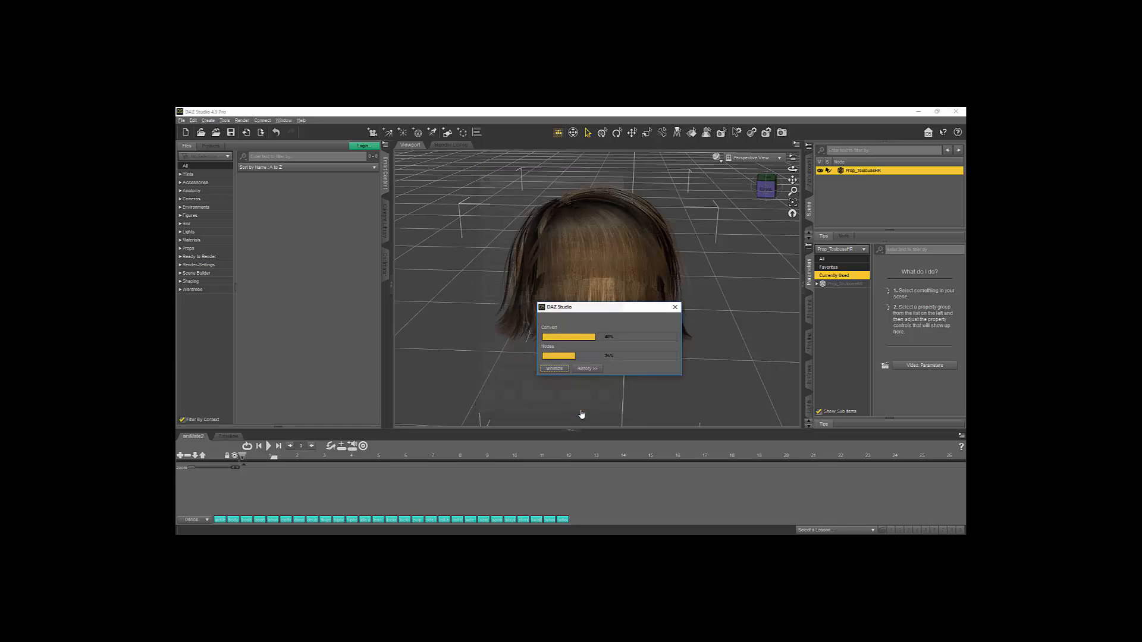
Switch to 3DXchange, start a new scene and import Hair_Prop.fbx from the Desktop with the default FBX import options.
left_click(921, 111)
mouse_move(347, 538)
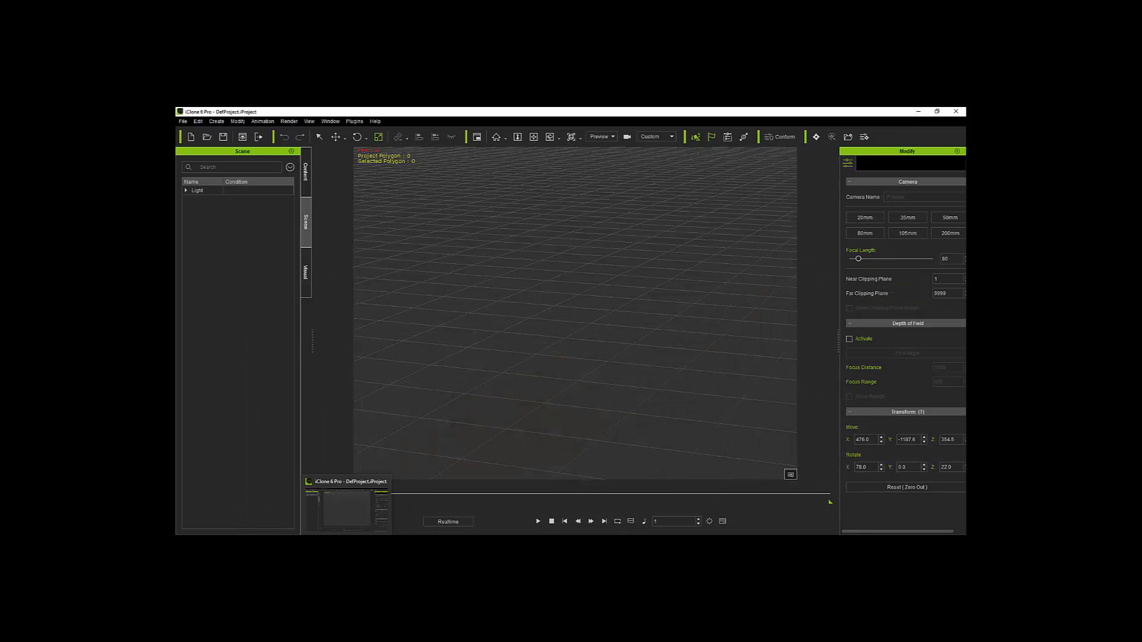
left_click(409, 543)
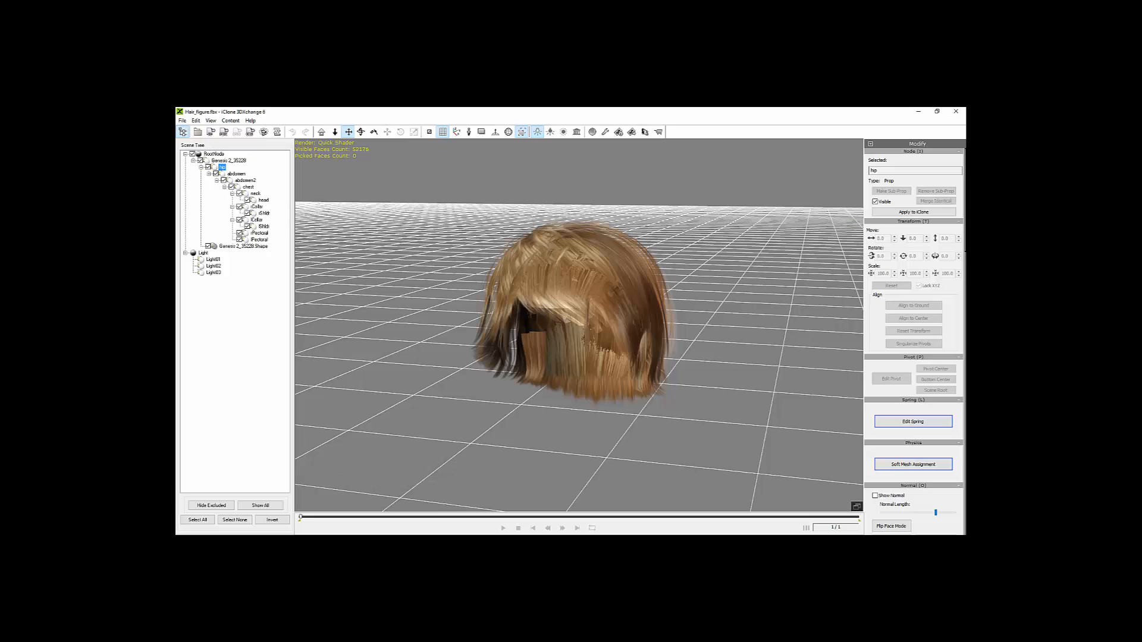
left_click(182, 120)
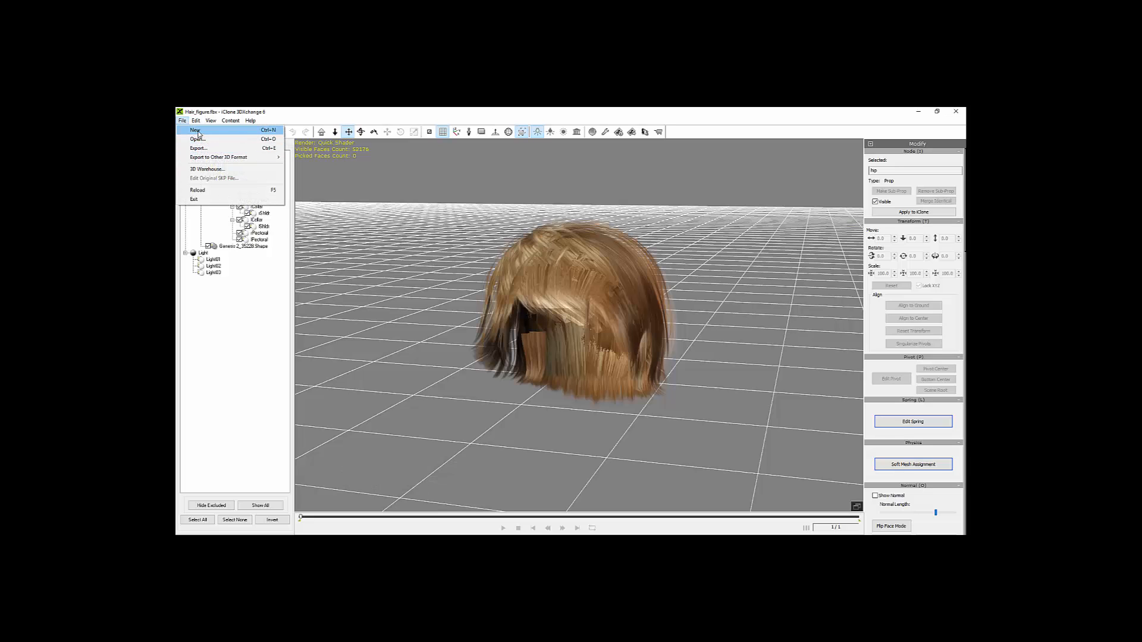
left_click(196, 131)
left_click(199, 132)
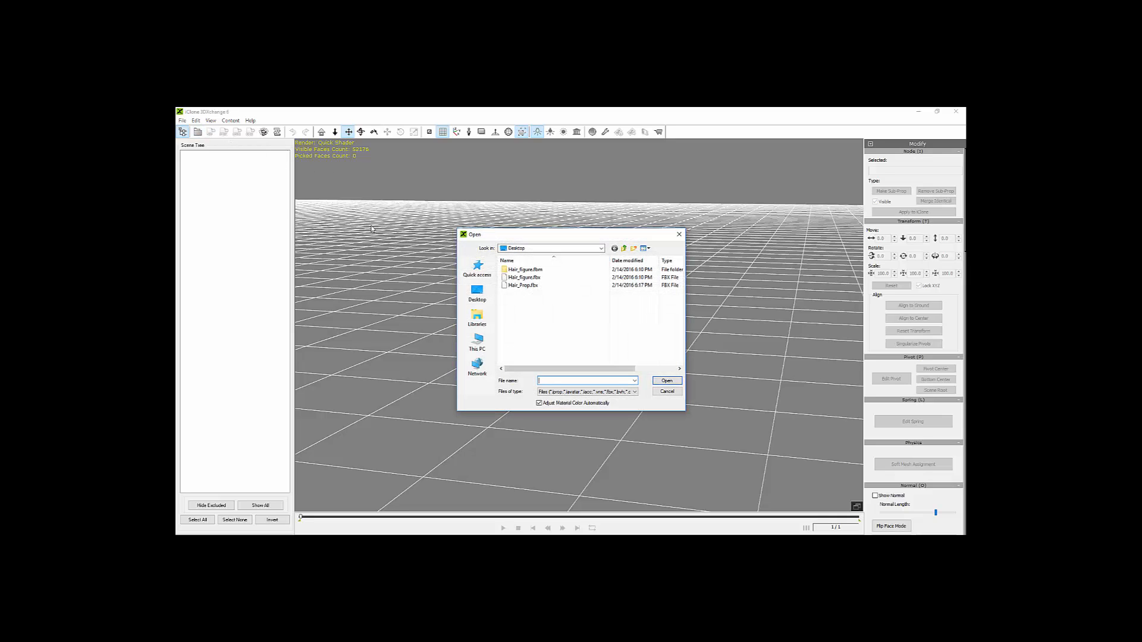
left_click(523, 285)
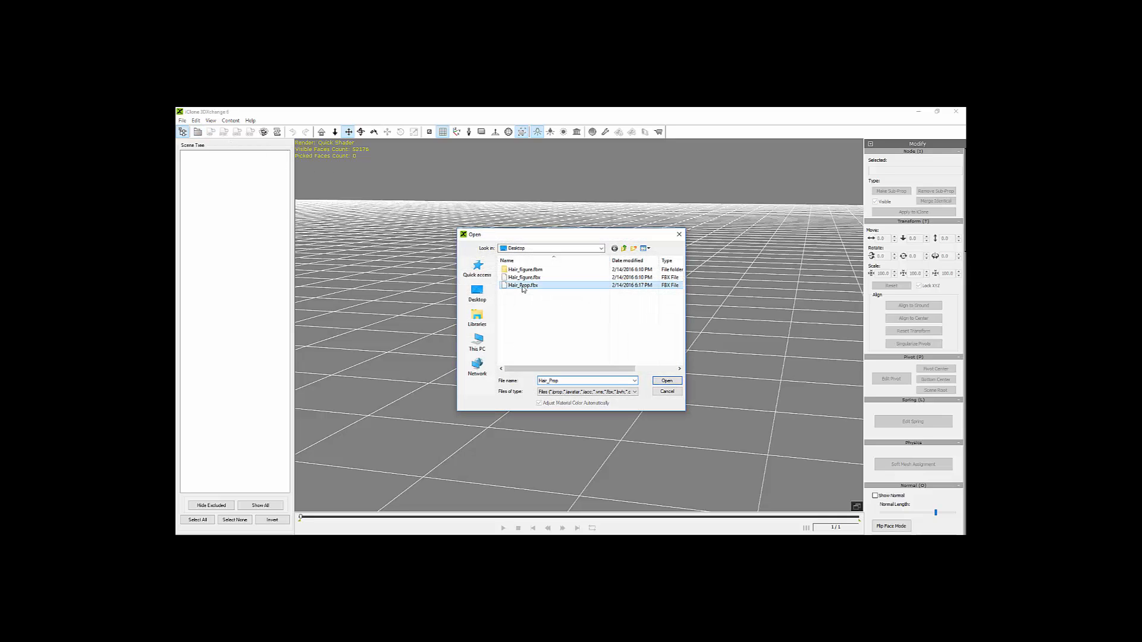
left_click(666, 381)
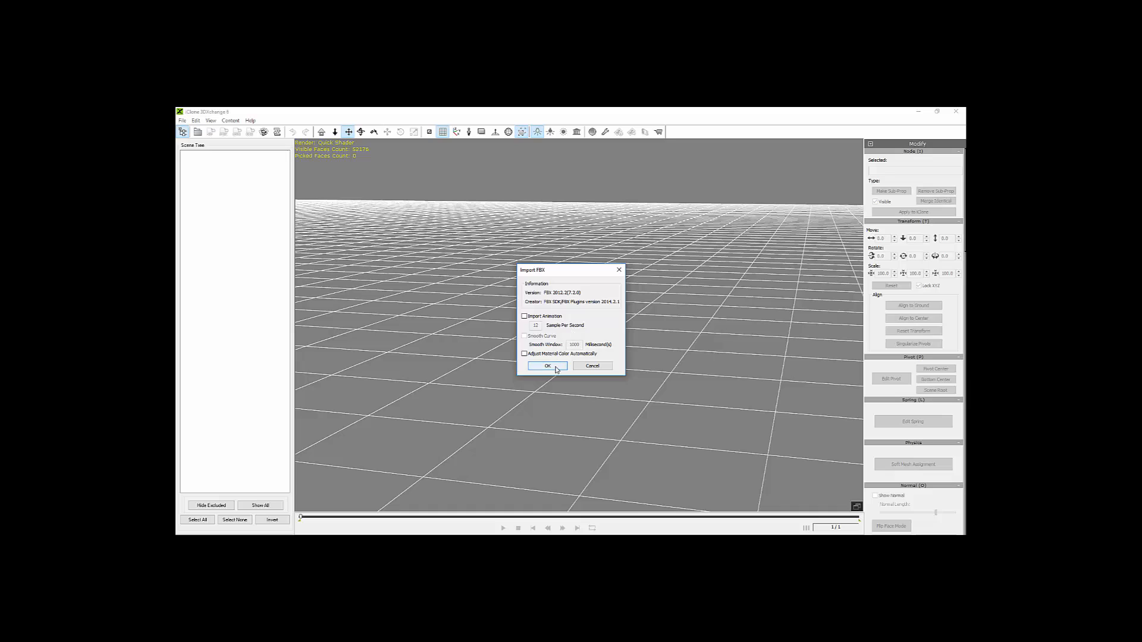
left_click(547, 367)
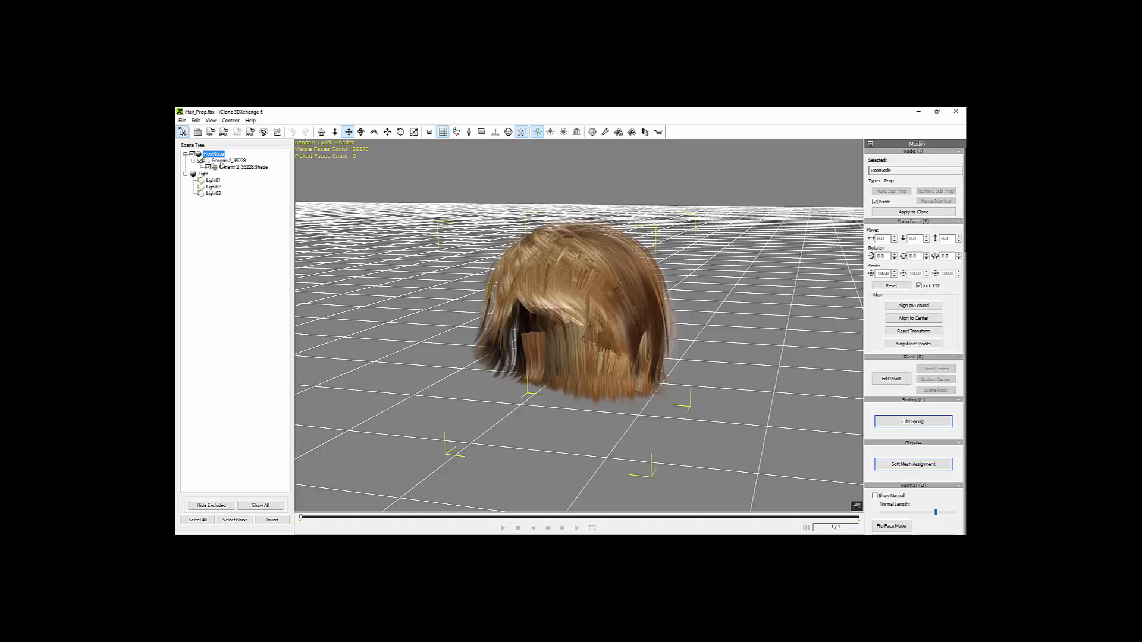
Rename the imported prop's RootNode to Hair and apply it to iClone.
right_click_drag(507, 288, 572, 293)
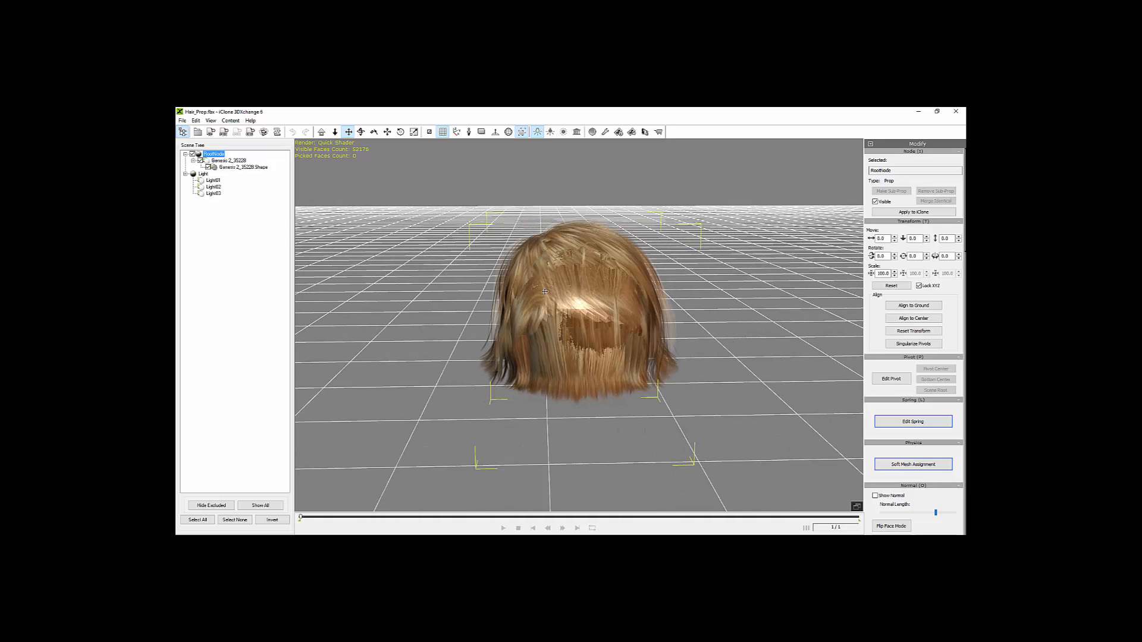
left_click(226, 160)
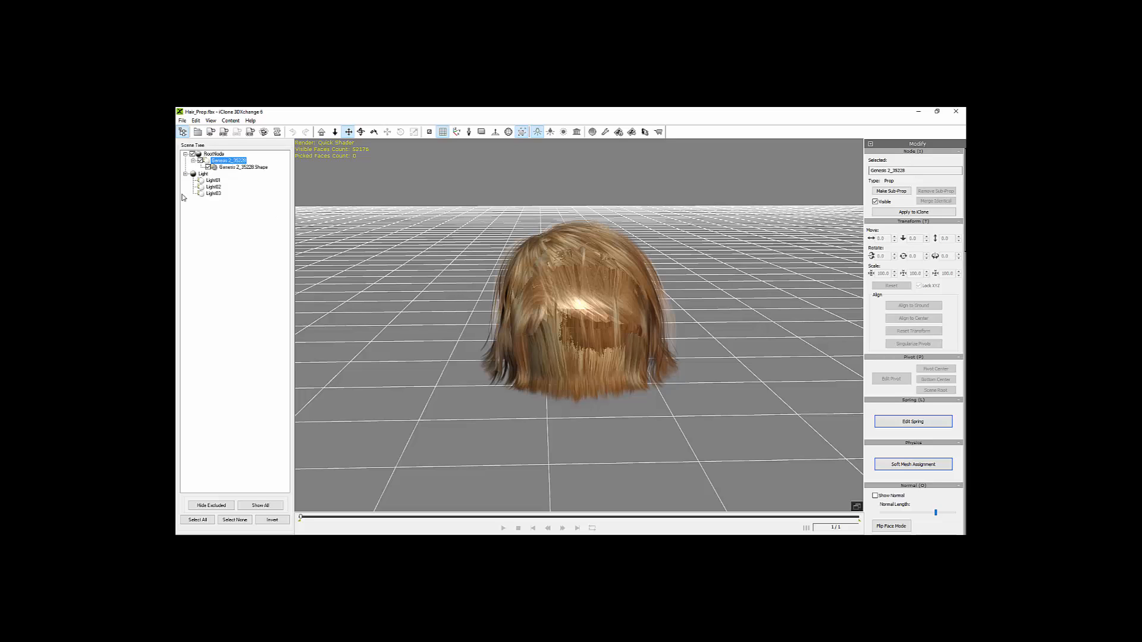
left_click(213, 154)
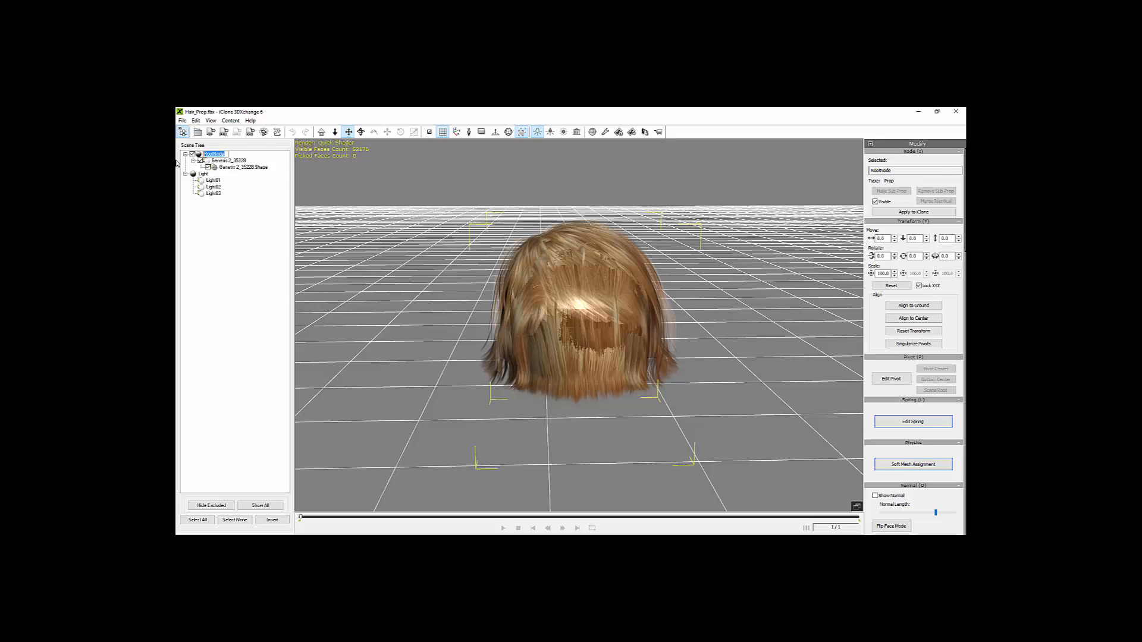
type("Hair")
key("Return")
Set the pivot of the Hair prop to the middle of the mesh in iClone.
mouse_move(710, 270)
right_mouse_down()
mouse_move(672, 271)
mouse_move(708, 272)
mouse_move(711, 286)
mouse_move(714, 277)
right_mouse_up()
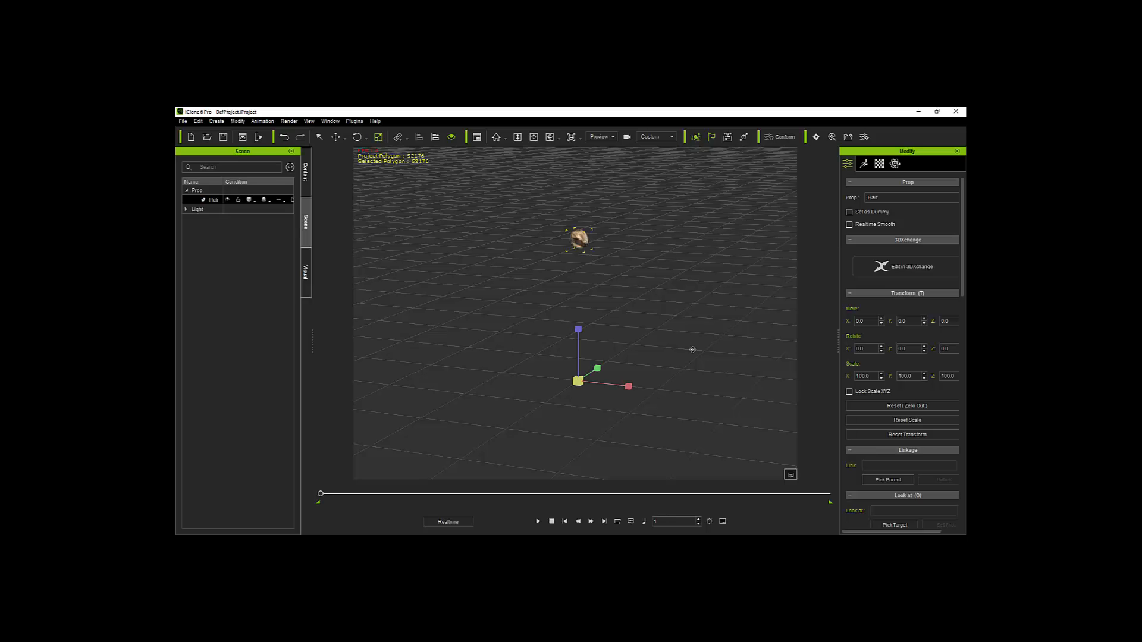
scroll(606, 349, "up", 2)
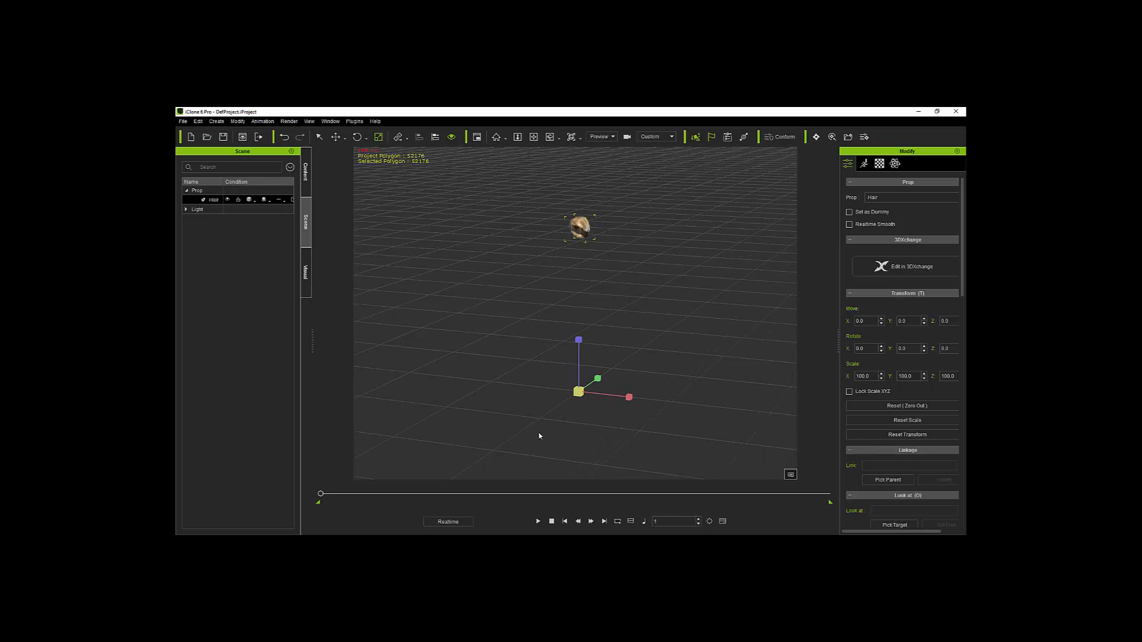
scroll(908, 308, "down", 6)
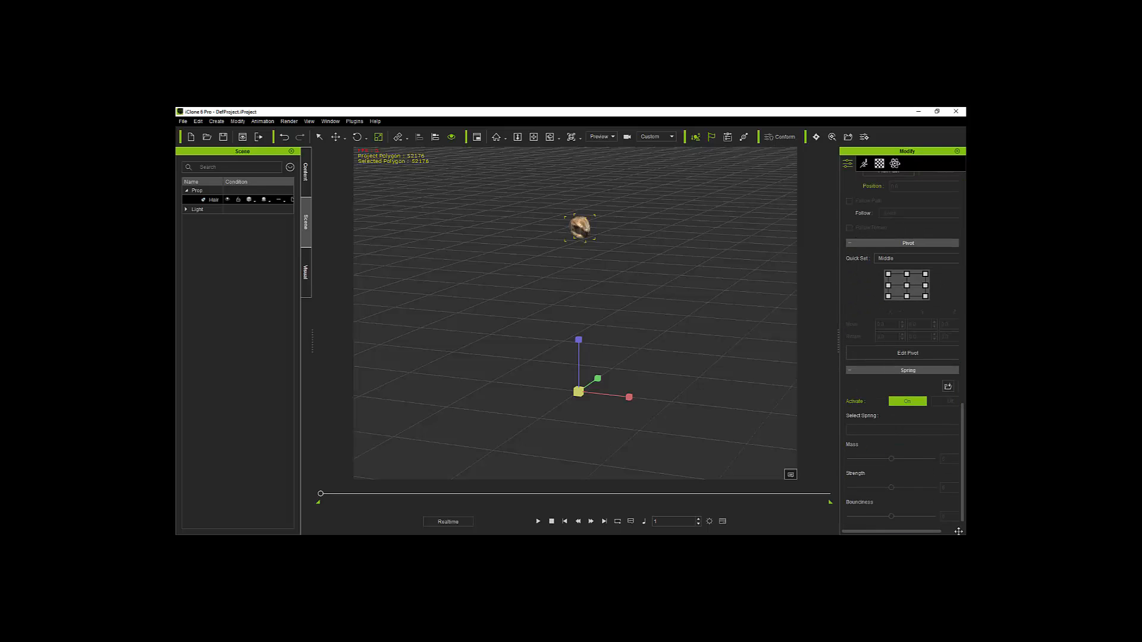
left_click(906, 286)
left_click(907, 288)
scroll(589, 244, "up", 3)
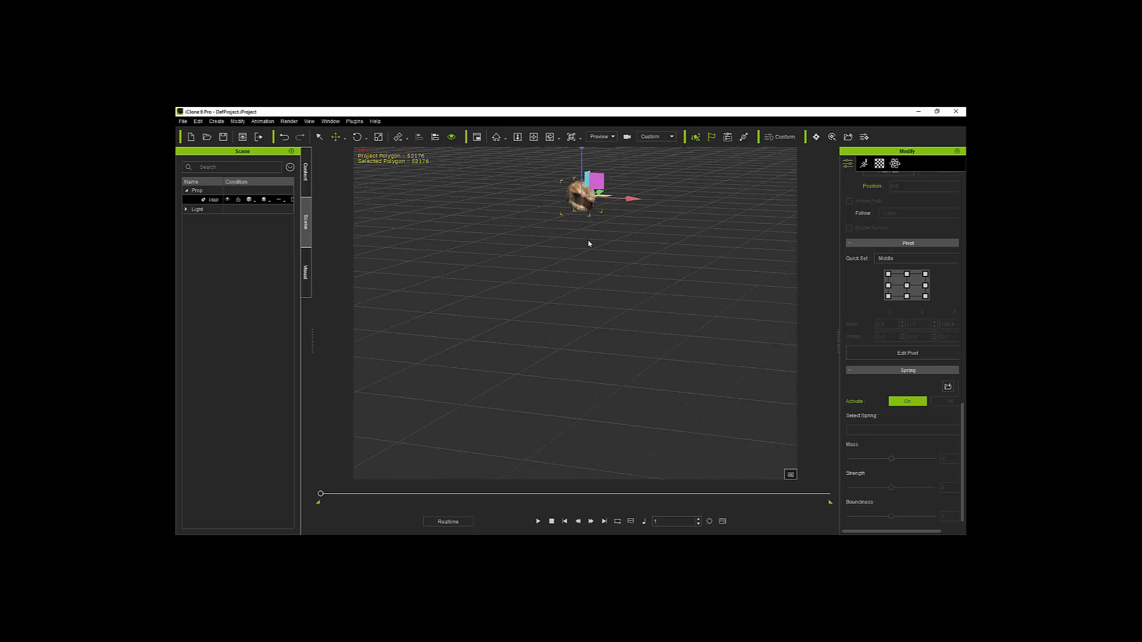
Examine the Hair prop up close from the front and at an angle.
scroll(589, 244, "up", 2)
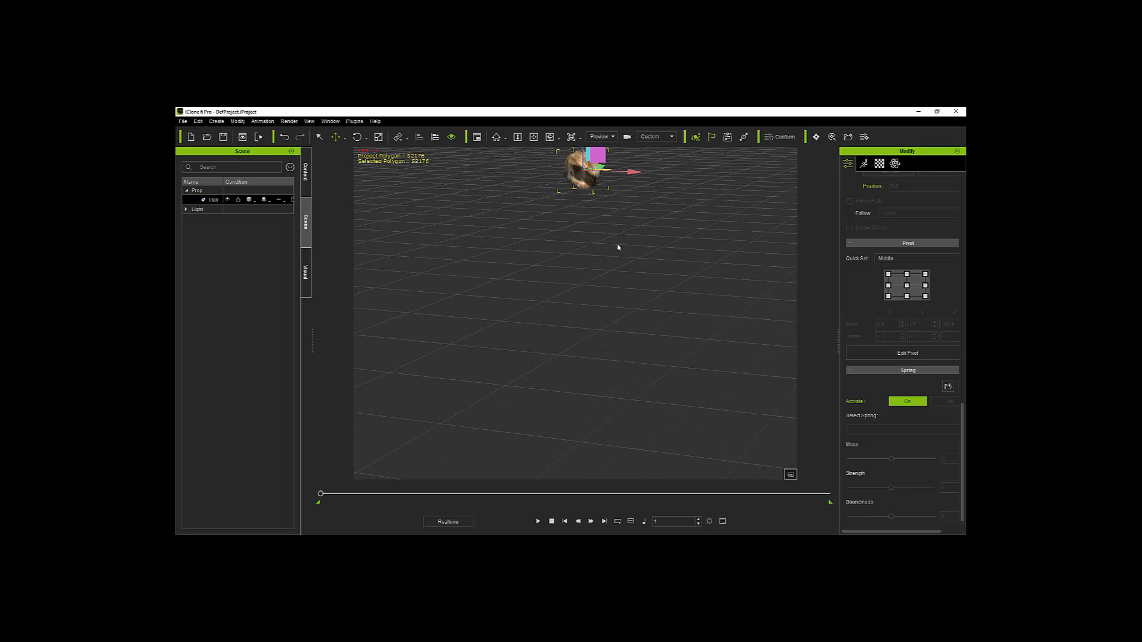
scroll(618, 245, "up", 1)
middle_click_drag(605, 226, 589, 325)
right_click(580, 279)
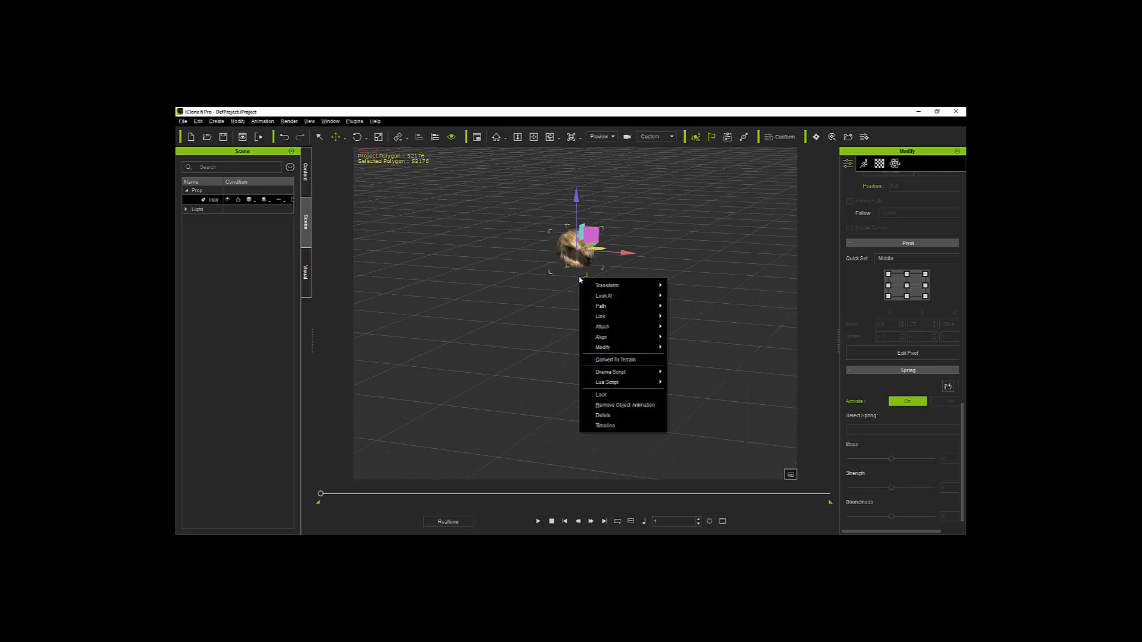
left_click(533, 298)
scroll(546, 298, "up", 3)
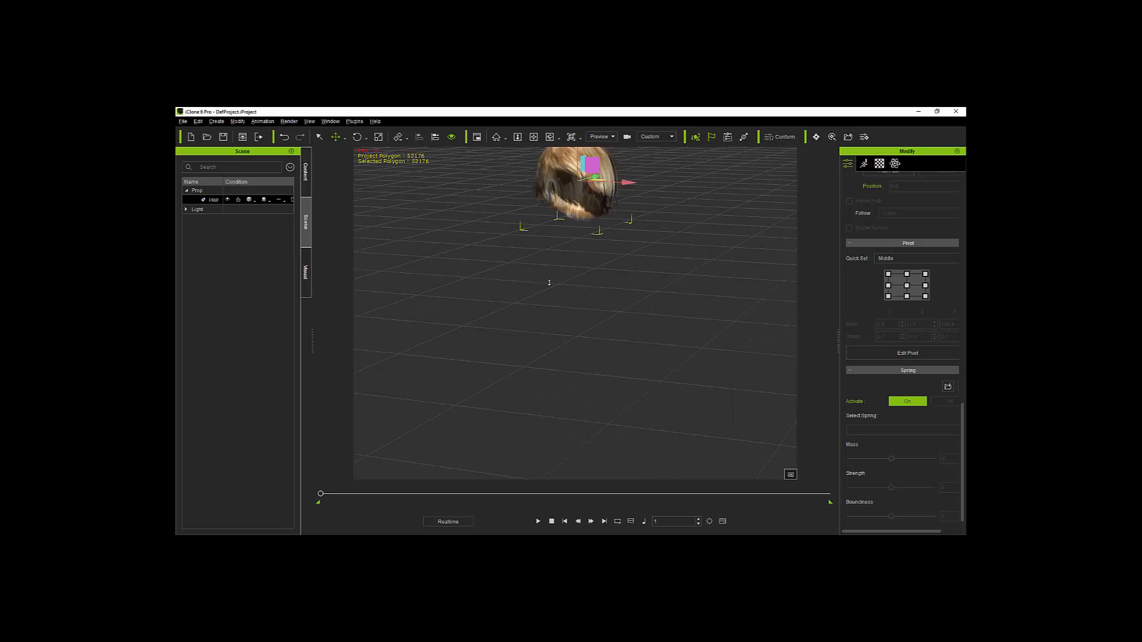
middle_click_drag(591, 281, 586, 329)
right_click_drag(587, 329, 670, 302)
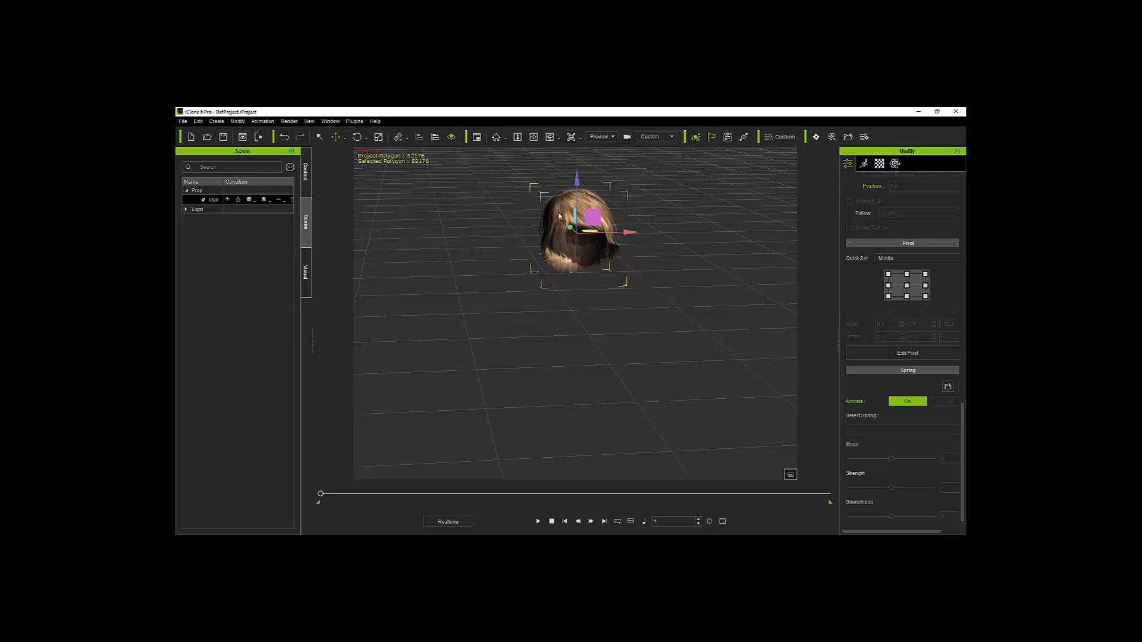
left_click_drag(578, 221, 578, 201)
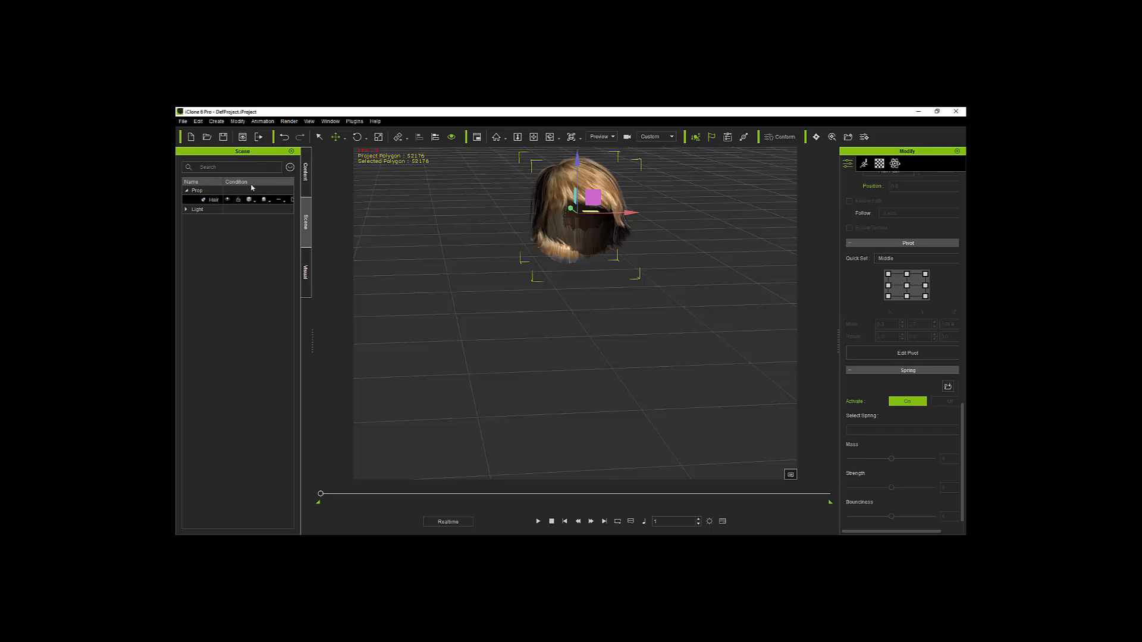
Load the custom G2_Base avatar into the scene with the hair and dismiss the missing-files reminder.
left_click(306, 171)
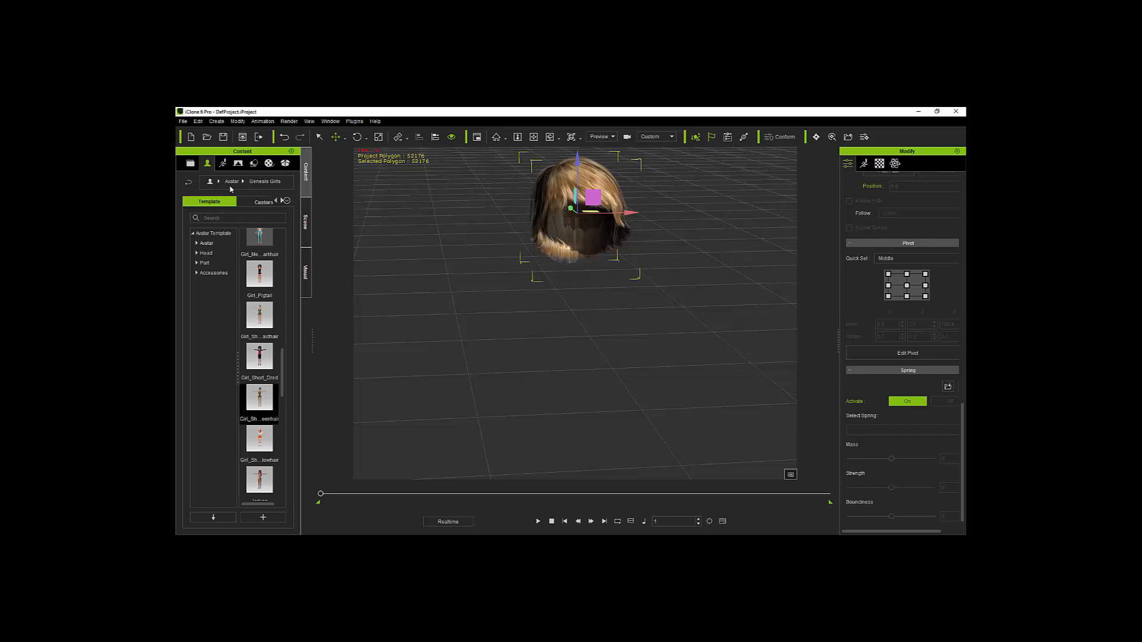
left_click(262, 202)
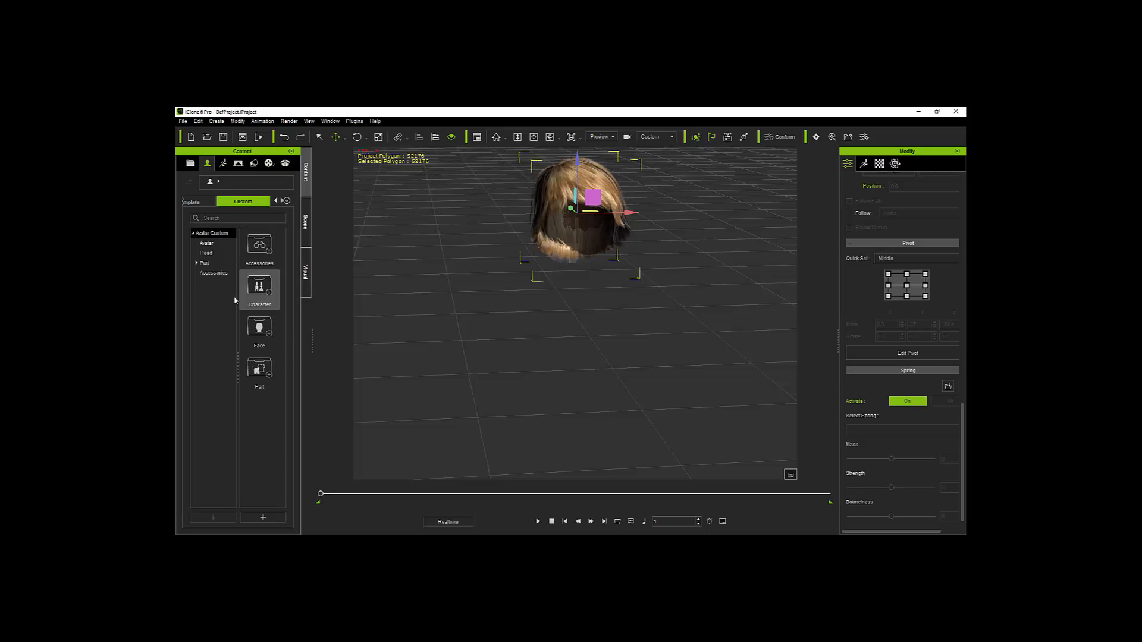
left_click(211, 244)
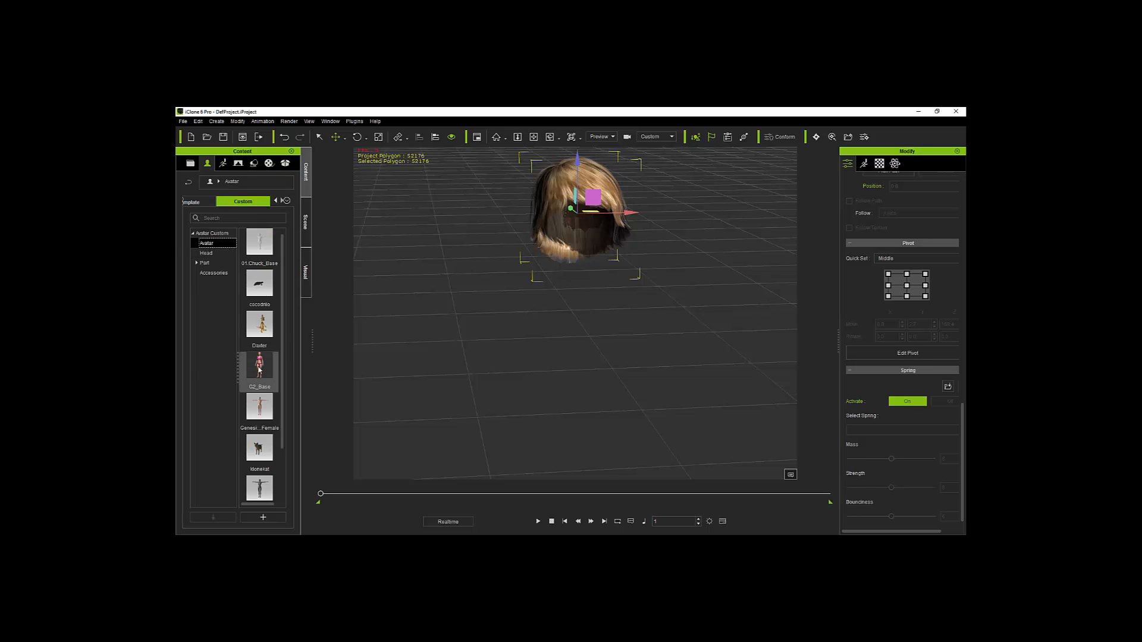
double_click(259, 368)
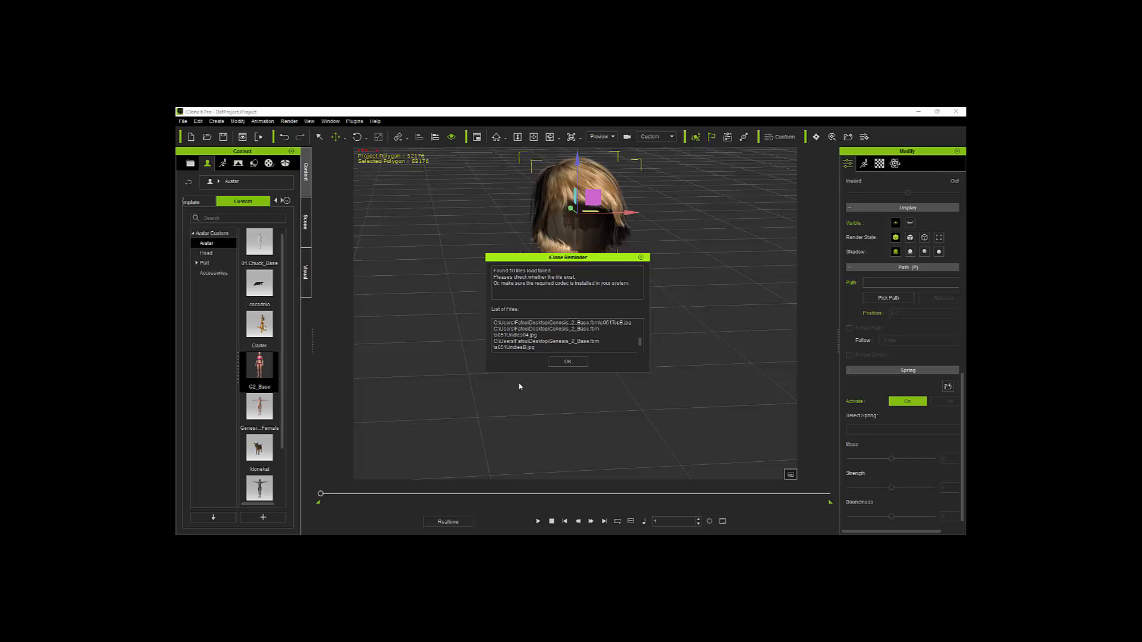
left_click(567, 362)
Examine how the hair sits on the avatar's head from the front and the side.
scroll(581, 297, "down", 3)
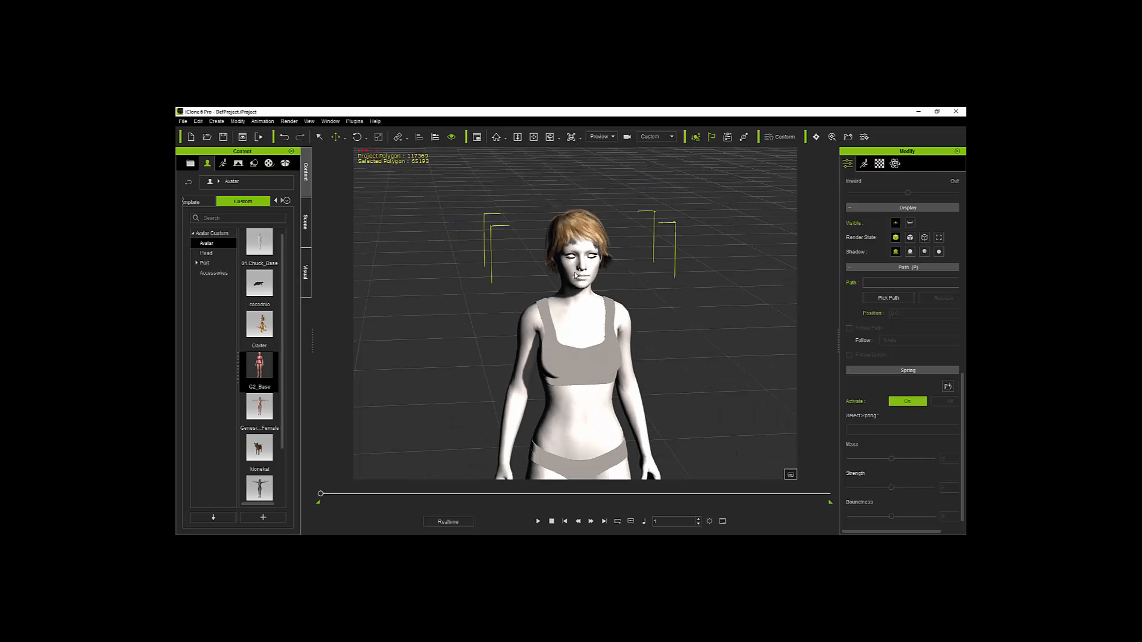
scroll(580, 270, "up", 3)
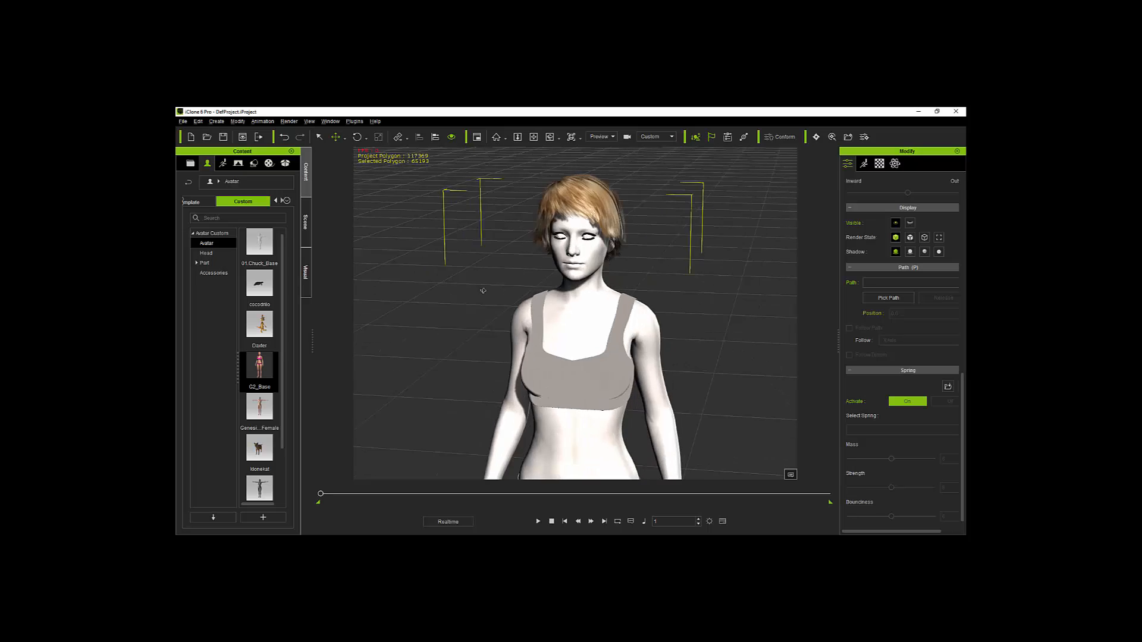
right_click_drag(483, 291, 645, 262)
left_click(879, 163)
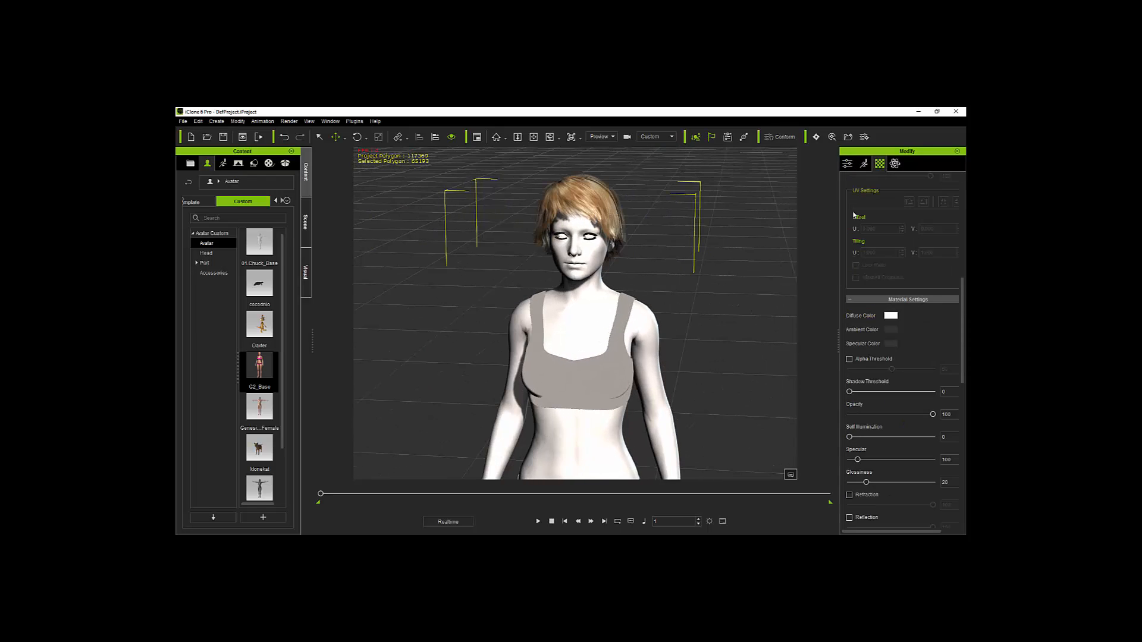
scroll(605, 215, "up", 4)
middle_click_drag(603, 216, 576, 392)
right_click_drag(631, 268, 466, 293)
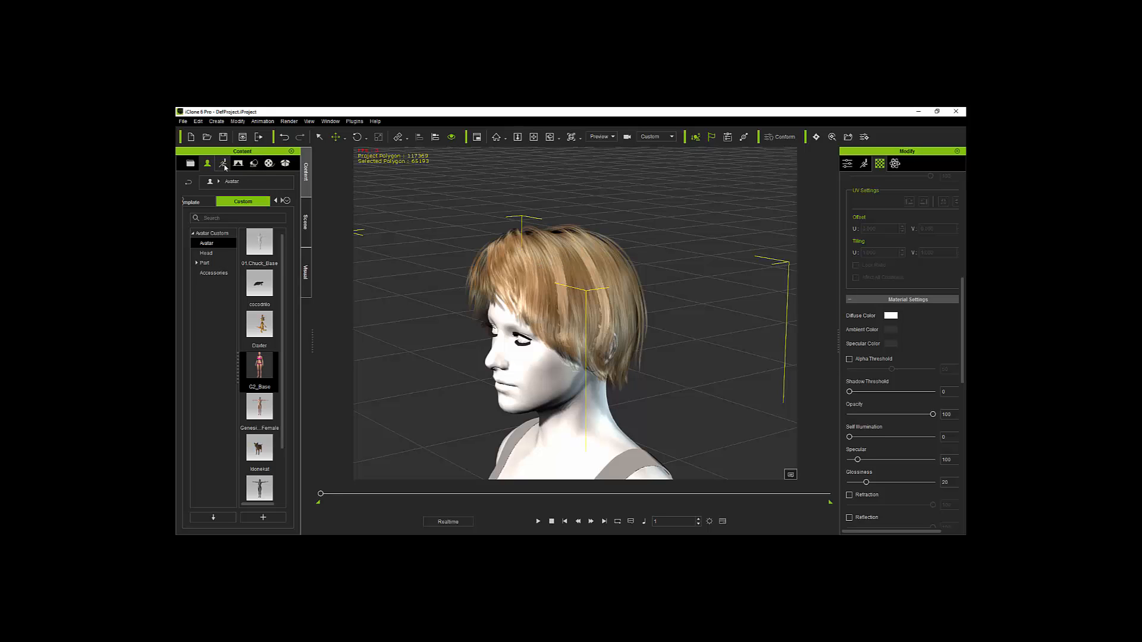
Select the Hair prop in the scene and set the opacity of its Hair material to 0.
left_click(305, 222)
left_click(213, 218)
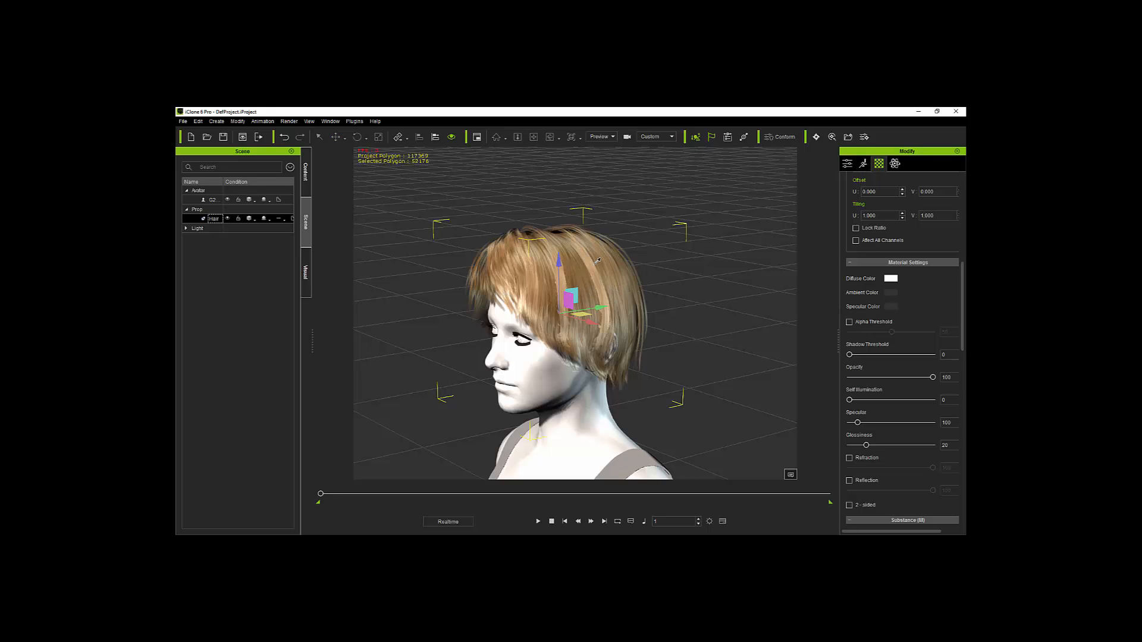
left_click(641, 289)
scroll(955, 224, "up", 4)
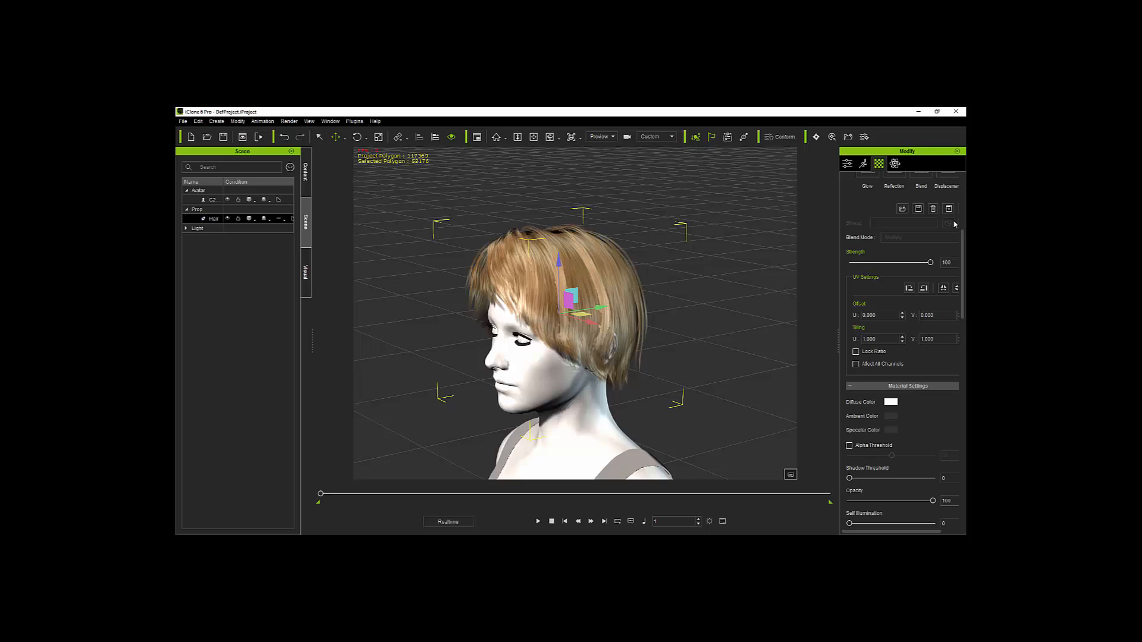
left_click_drag(963, 250, 963, 193)
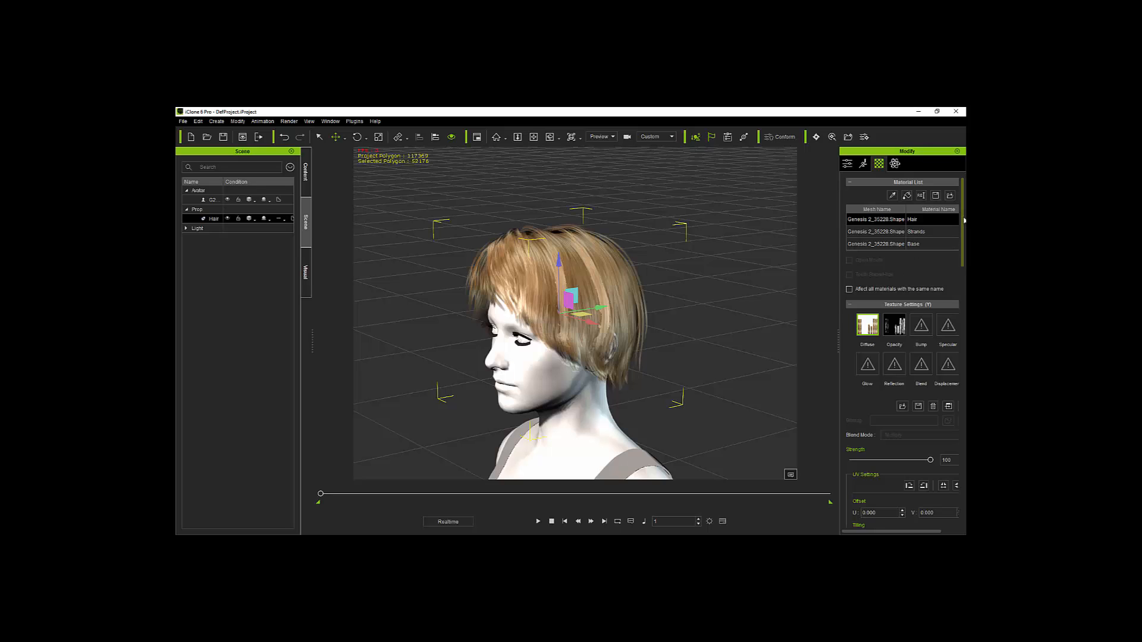
scroll(964, 232, "down", 2)
scroll(965, 232, "up", 2)
scroll(965, 217, "down", 15)
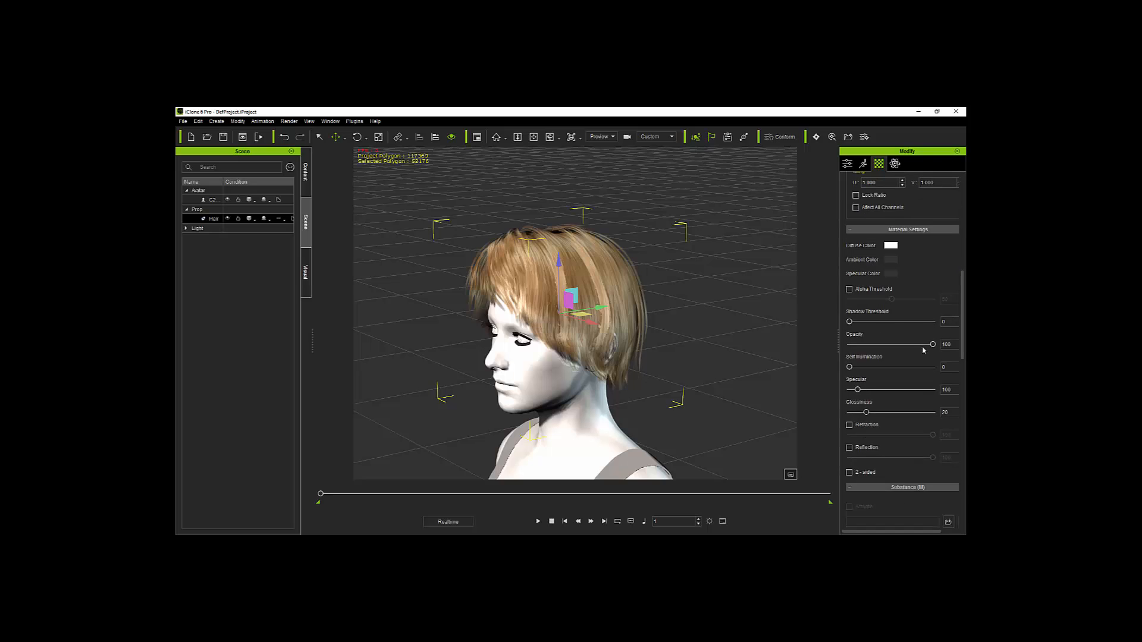
left_click_drag(933, 344, 738, 372)
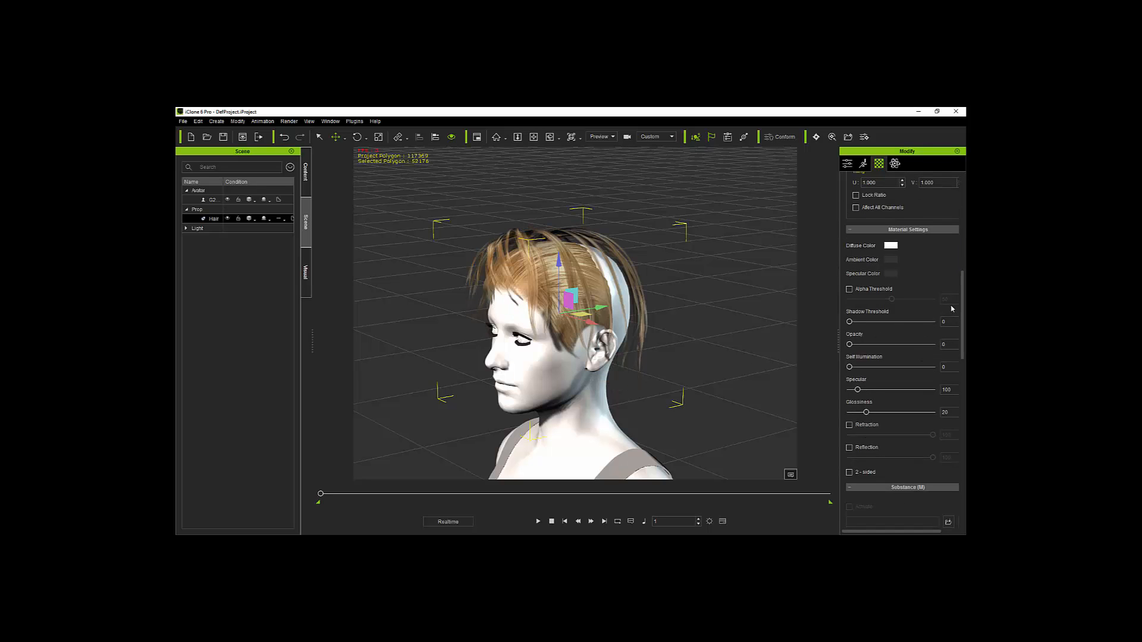
Set the opacity of the Hair prop's Strands material to 0.
scroll(952, 309, "up", 14)
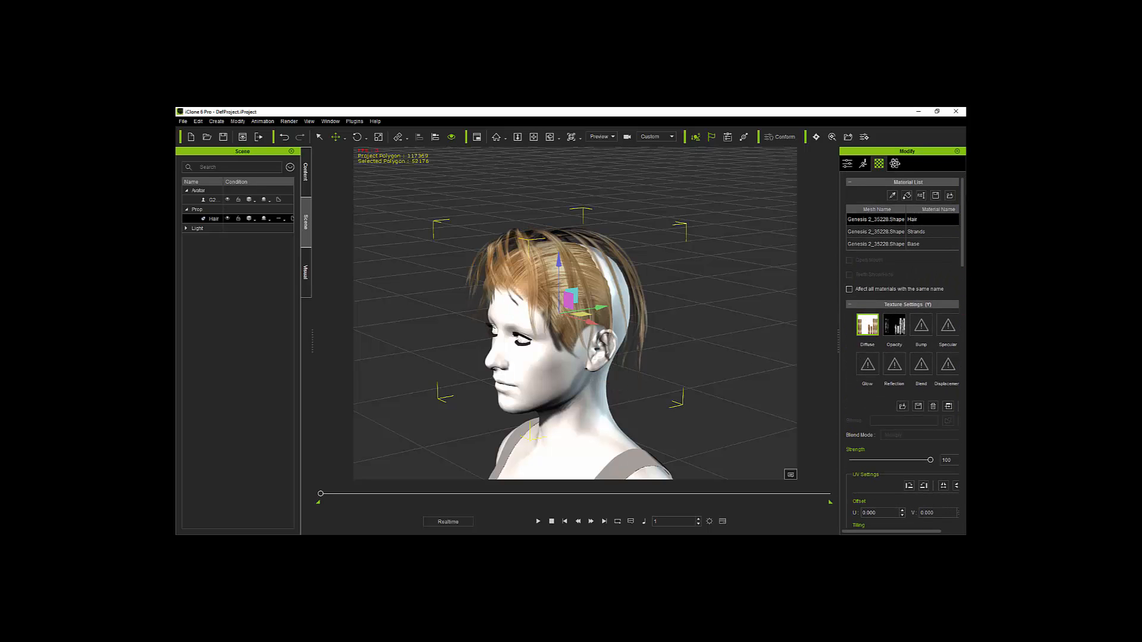
left_click(916, 232)
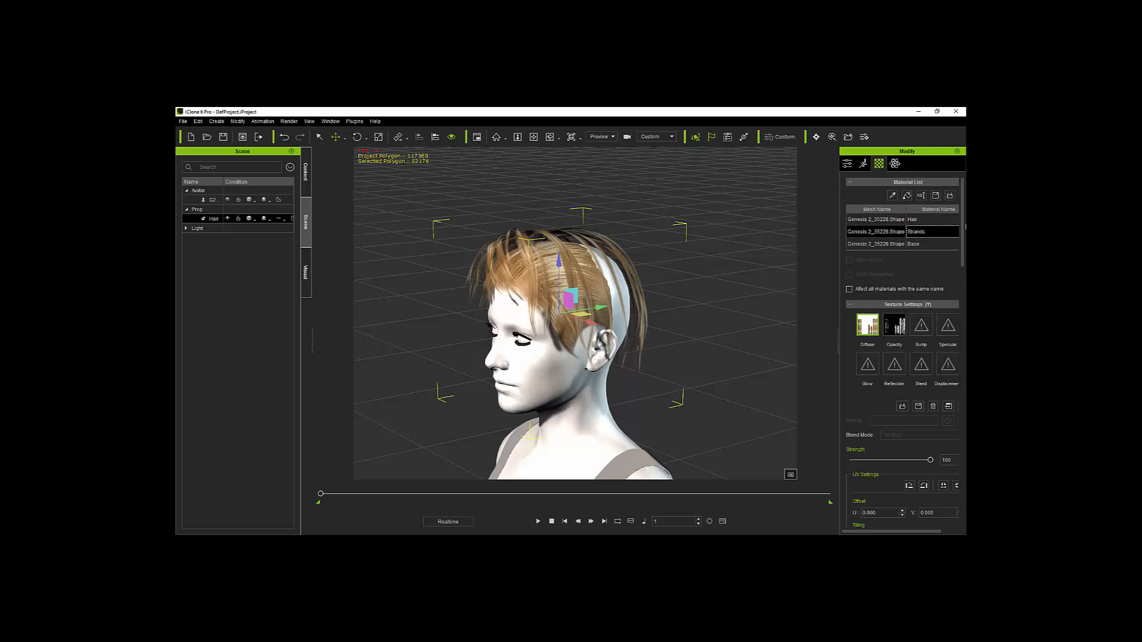
scroll(904, 351, "down", 15)
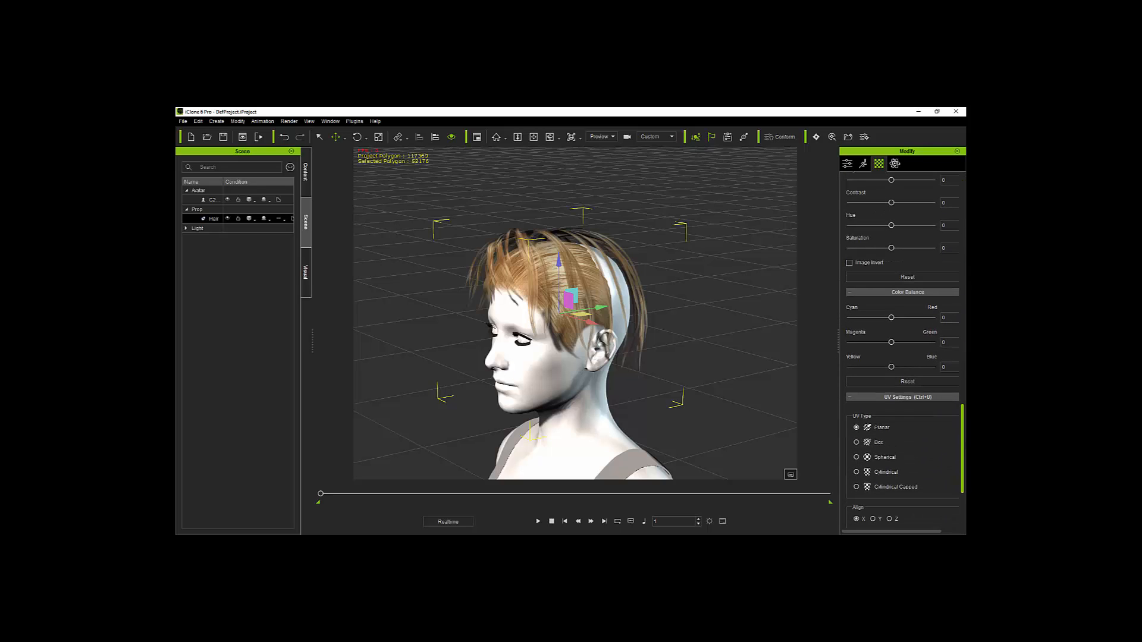
scroll(921, 342, "up", 8)
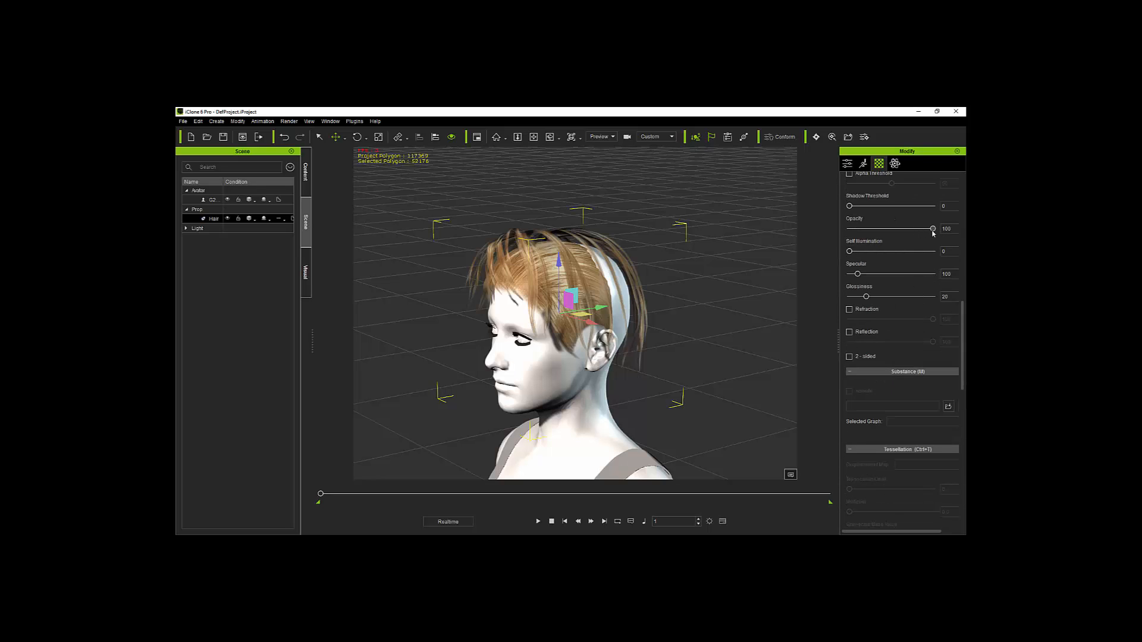
left_click_drag(933, 230, 806, 250)
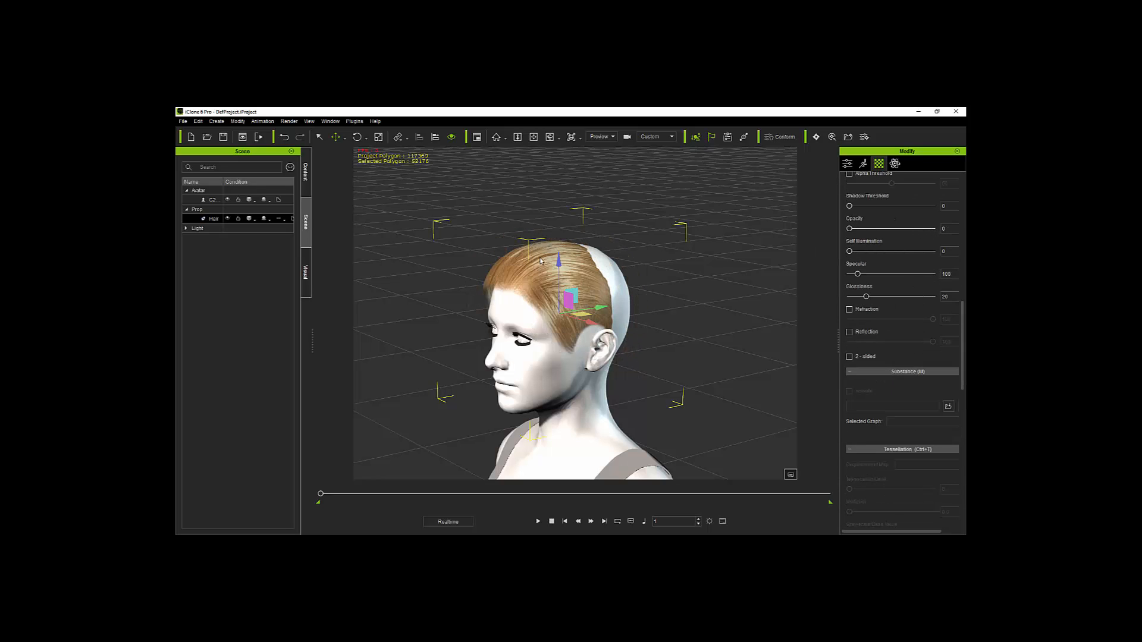
Move the Hair prop back and fine-tune its height so the base layer covers the avatar's scalp, checking from both sides and the front.
left_click_drag(605, 309, 612, 306)
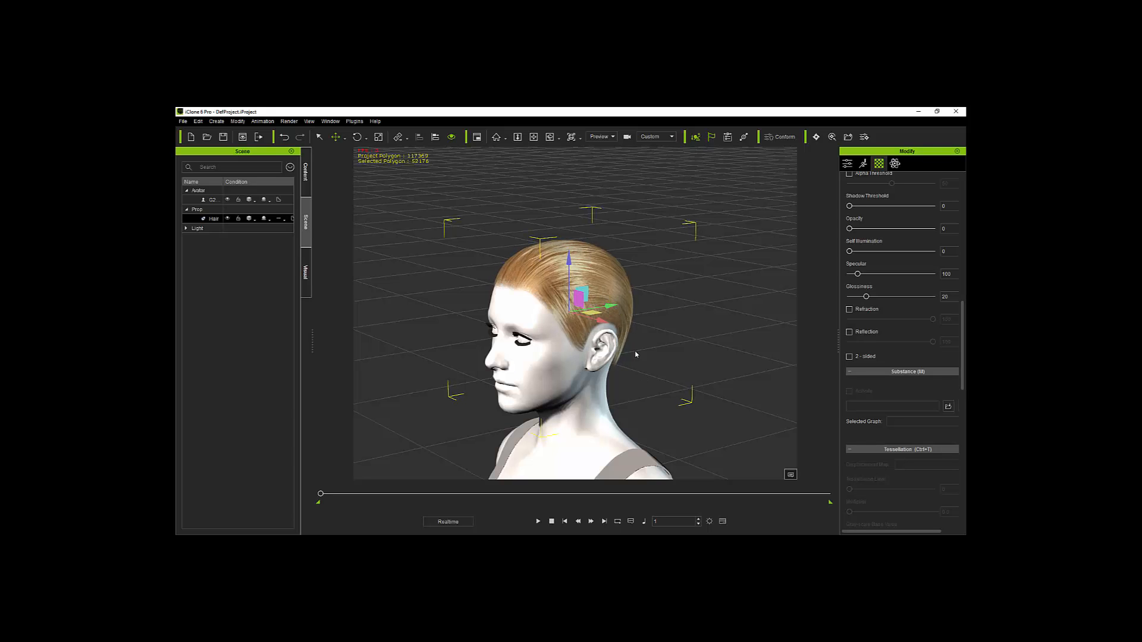
right_click_drag(568, 362, 645, 320)
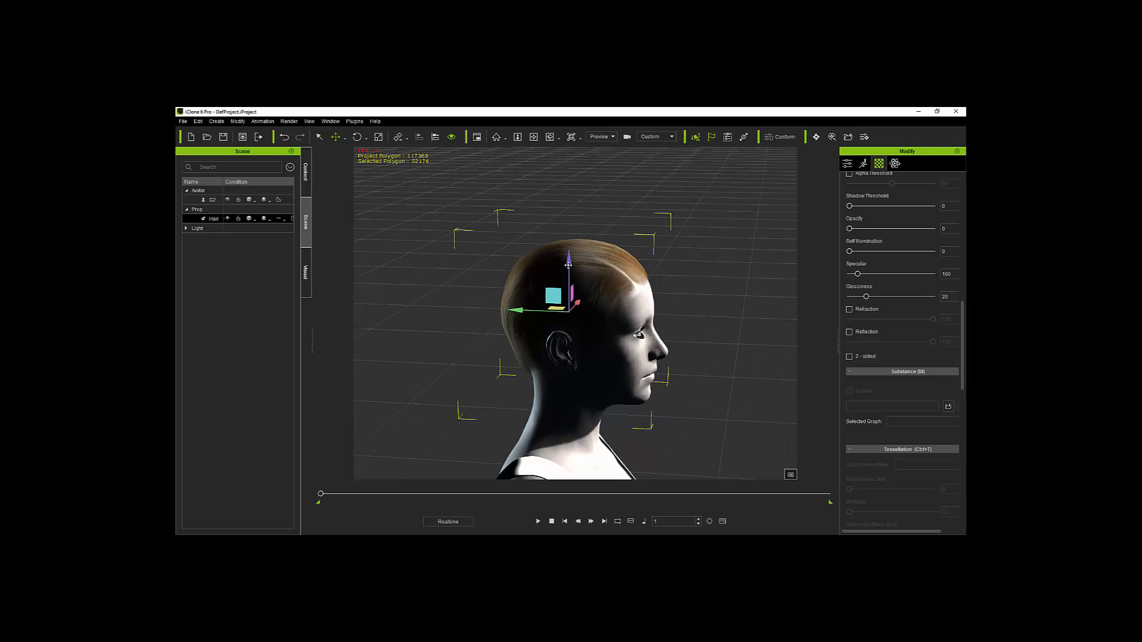
left_click_drag(568, 262, 566, 264)
right_click_drag(363, 334, 527, 404)
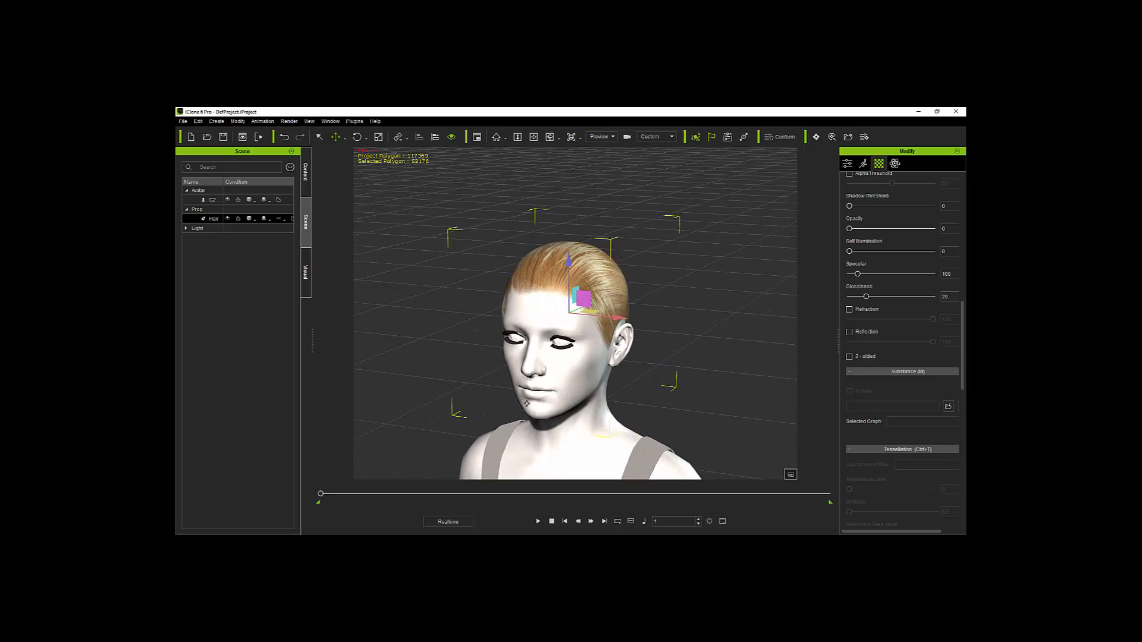
right_click_drag(512, 351, 572, 345)
scroll(640, 331, "down", 5)
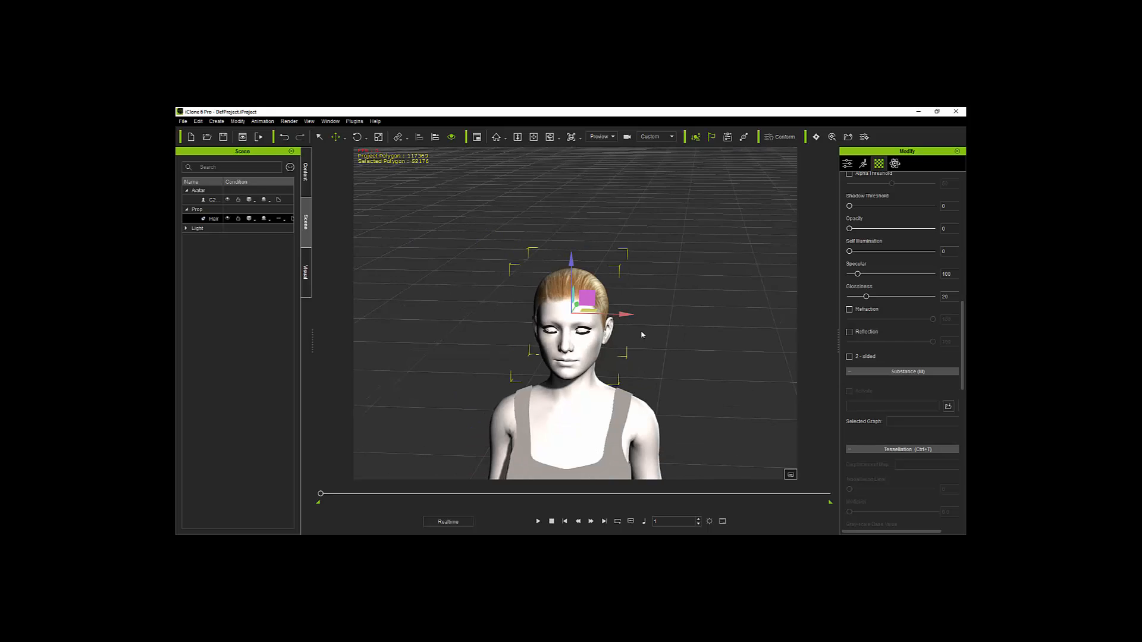
right_click_drag(651, 305, 522, 385)
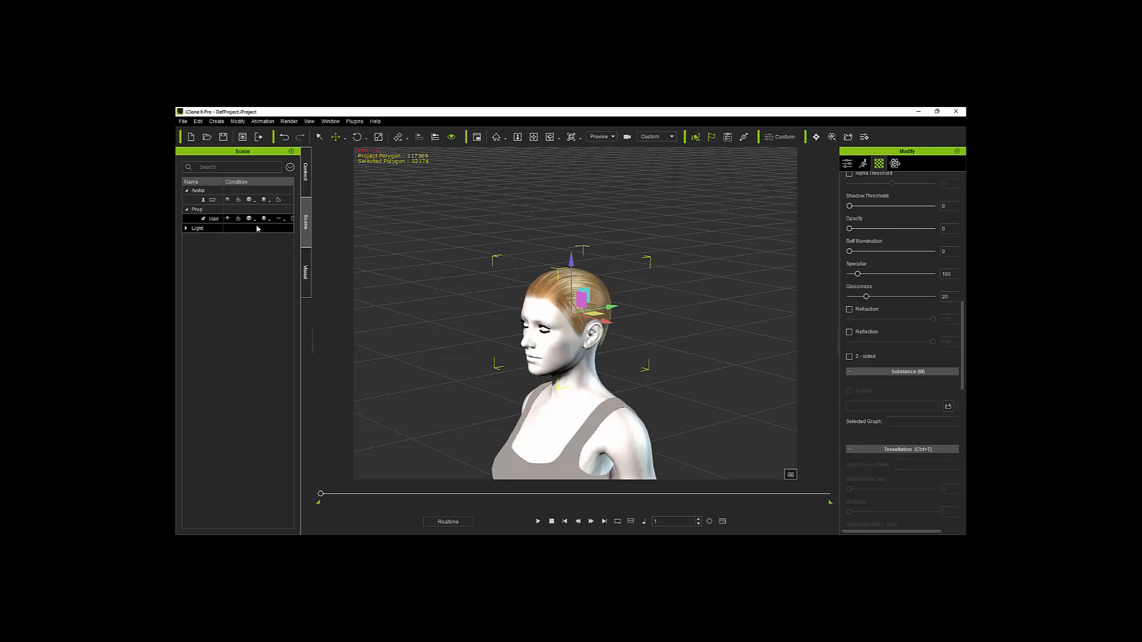
Delete the G2_Base avatar from the scene and open the Genesis Girls avatar templates.
left_click(214, 201)
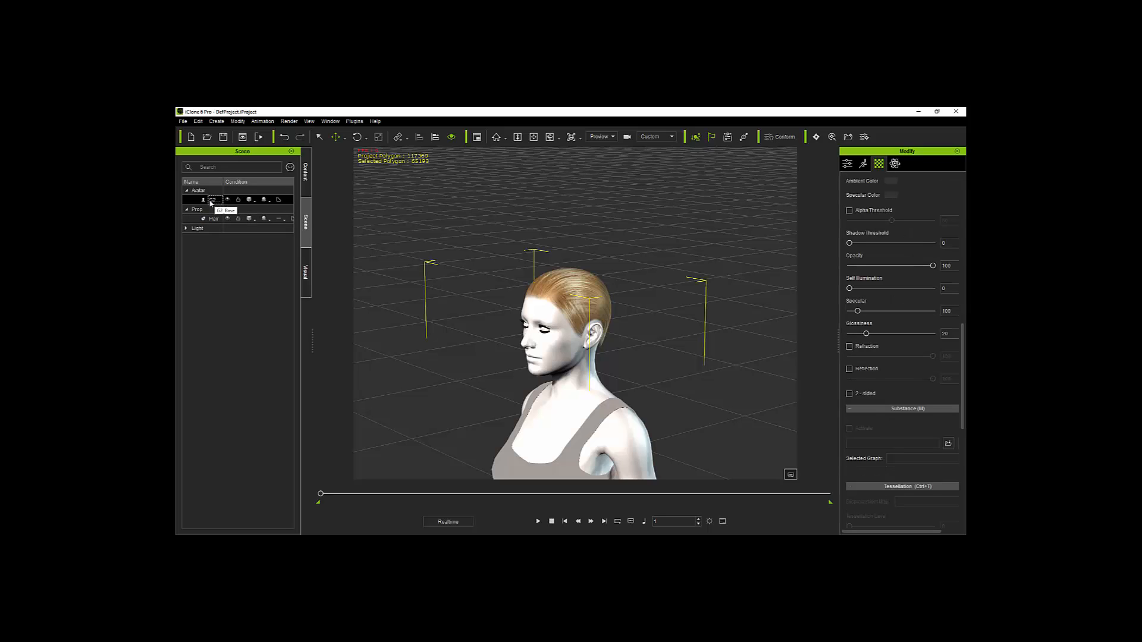
key("Delete")
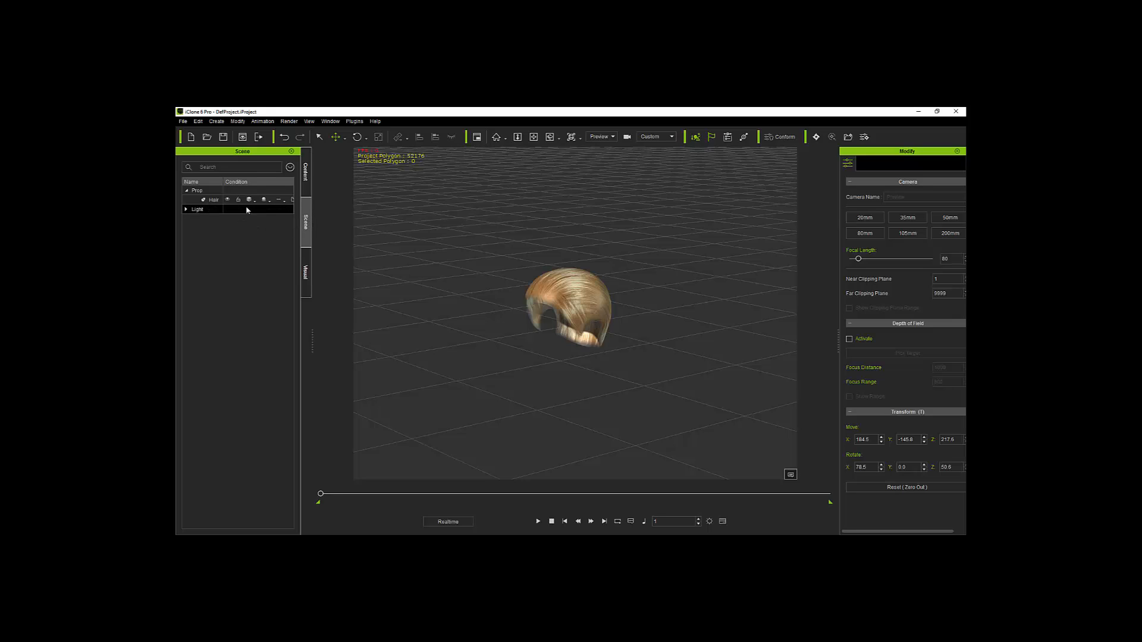
left_click(306, 177)
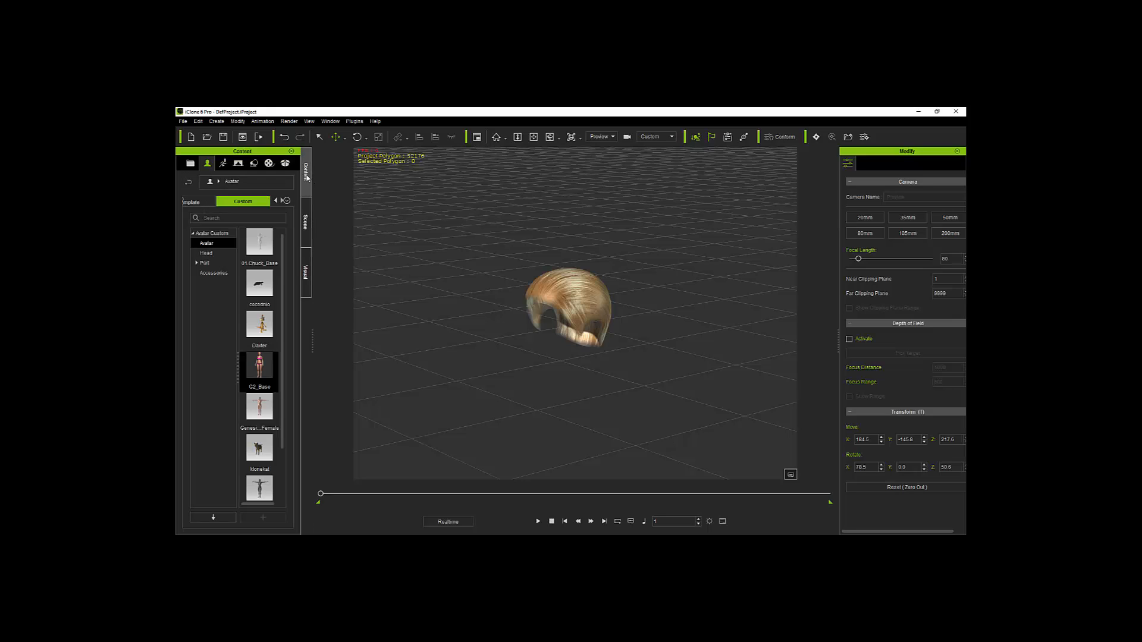
left_click(208, 202)
left_click(219, 293)
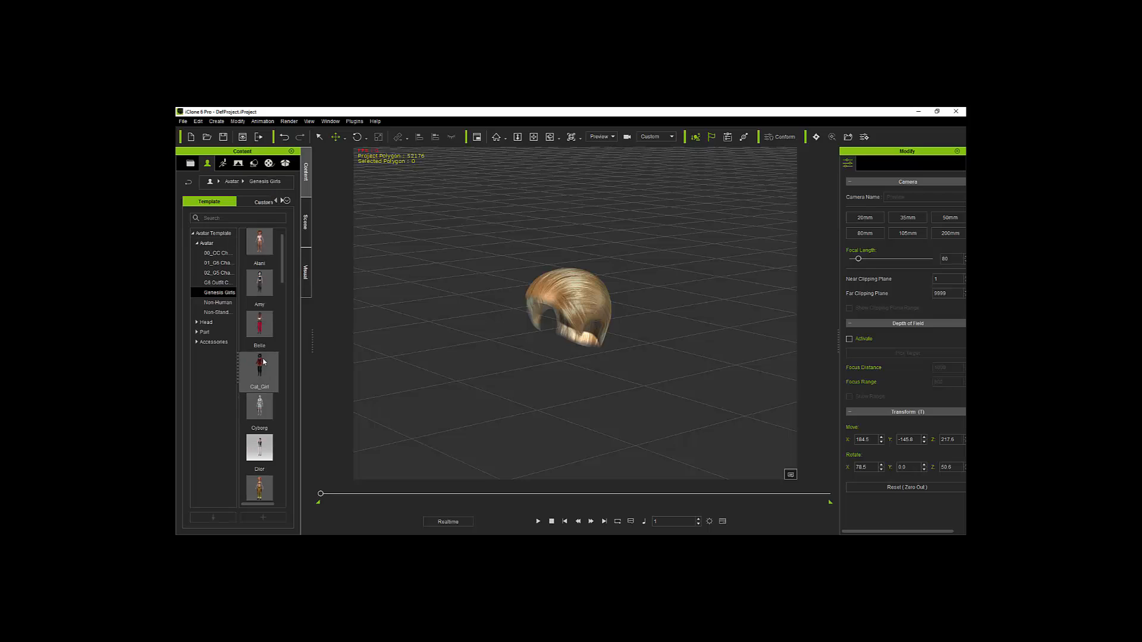
Load the green-haired girl avatar from the Genesis Girls templates into the scene.
scroll(259, 369, "down", 5)
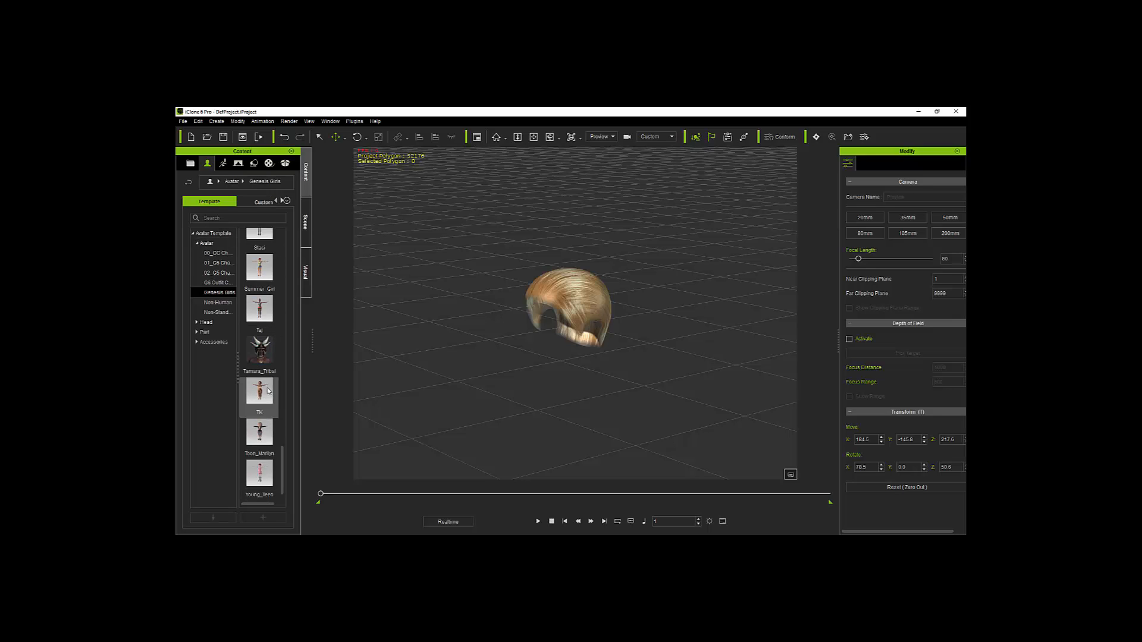
scroll(265, 381, "up", 5)
scroll(267, 388, "up", 3)
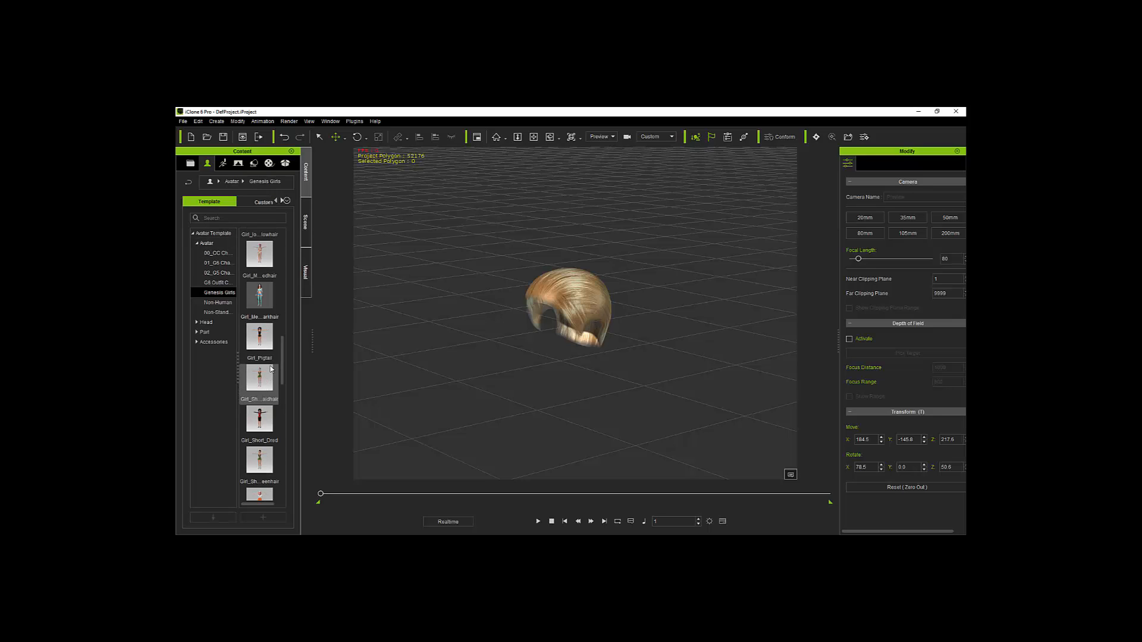
scroll(269, 375, "up", 5)
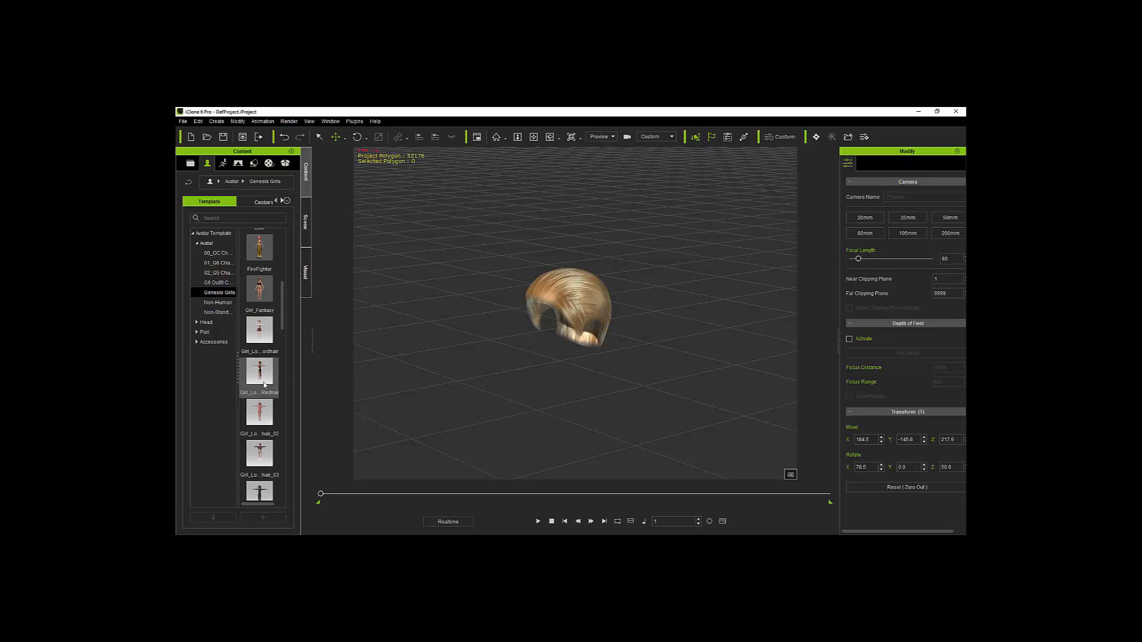
scroll(271, 342, "up", 5)
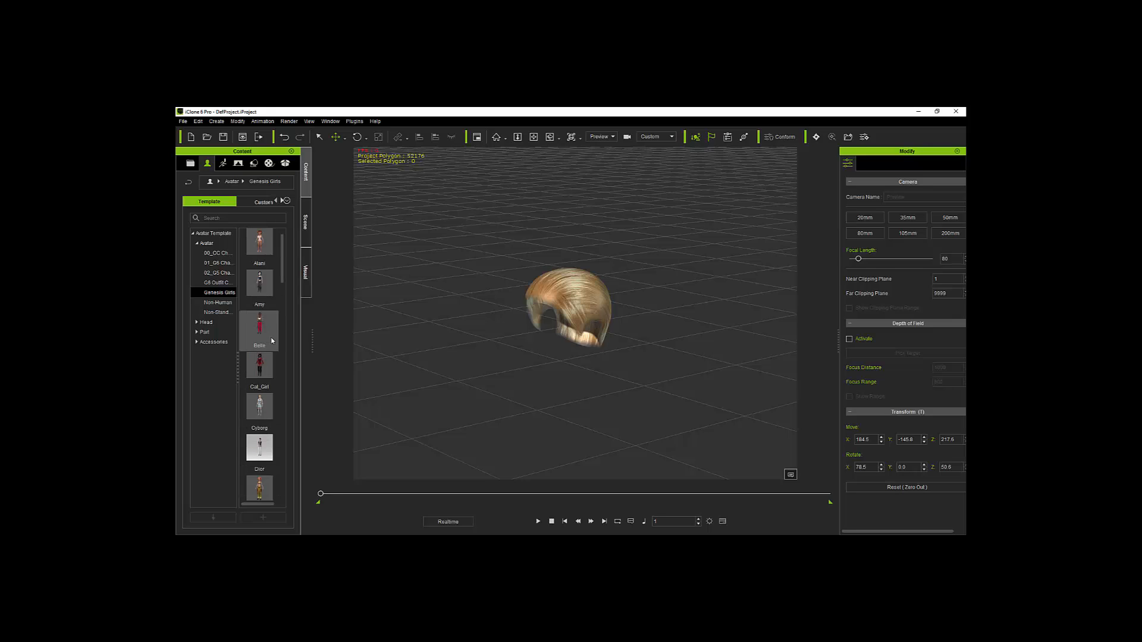
scroll(272, 341, "down", 12)
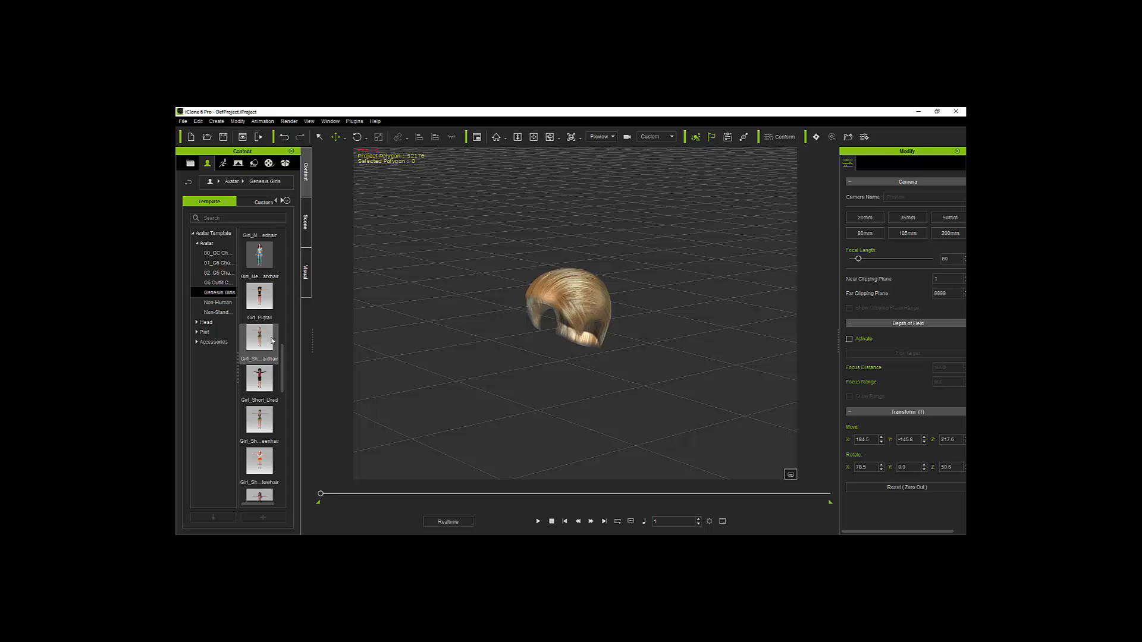
scroll(271, 340, "down", 15)
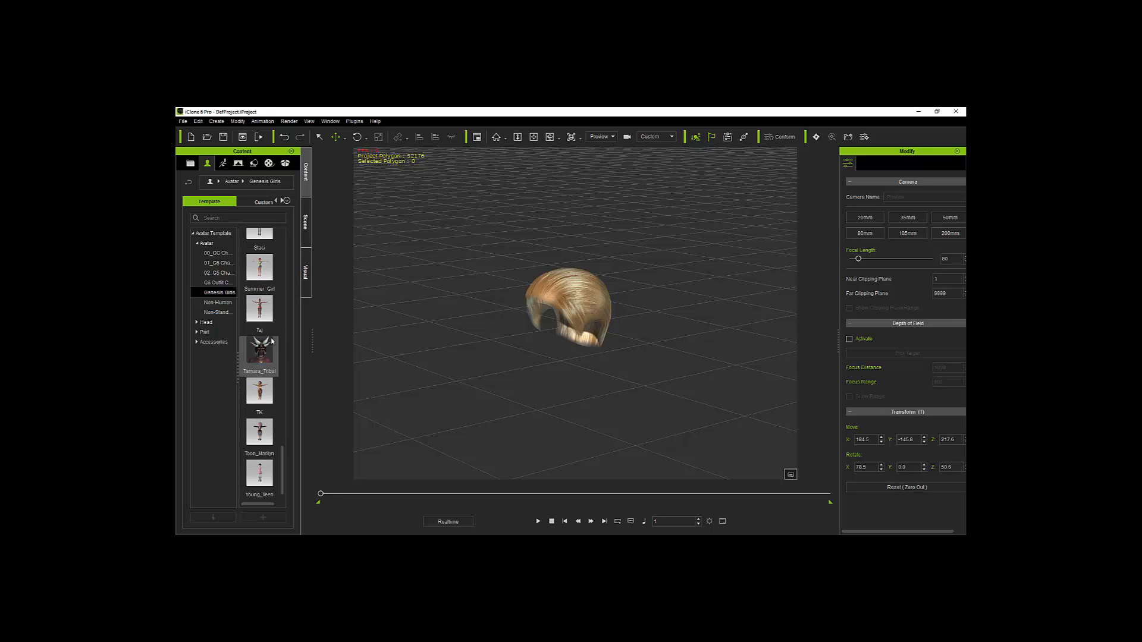
scroll(272, 341, "up", 3)
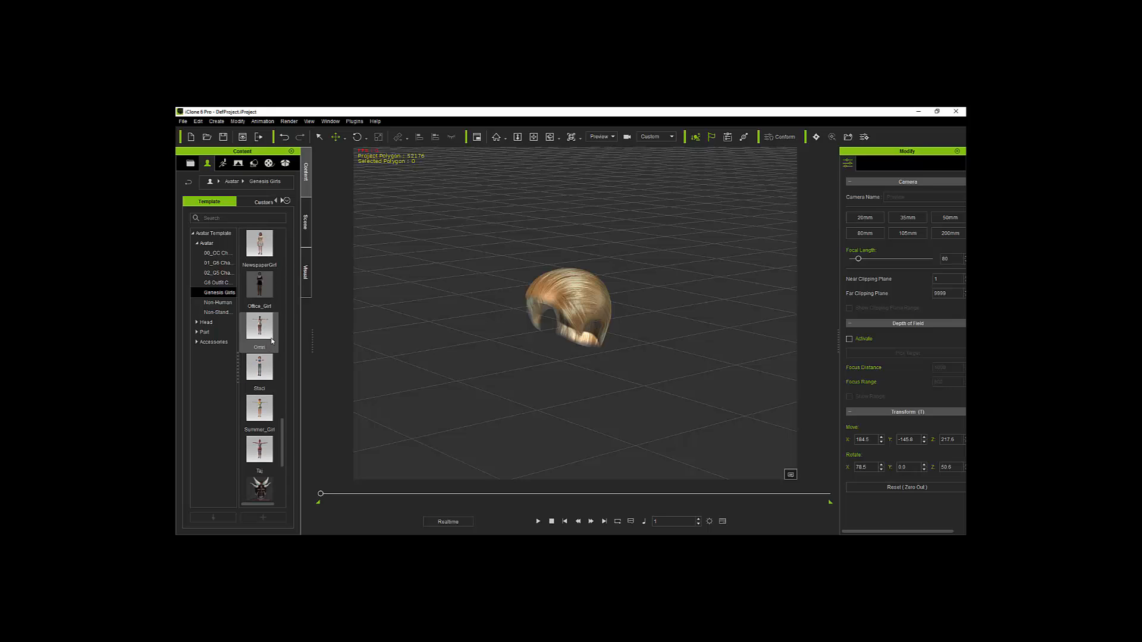
scroll(271, 333, "up", 5)
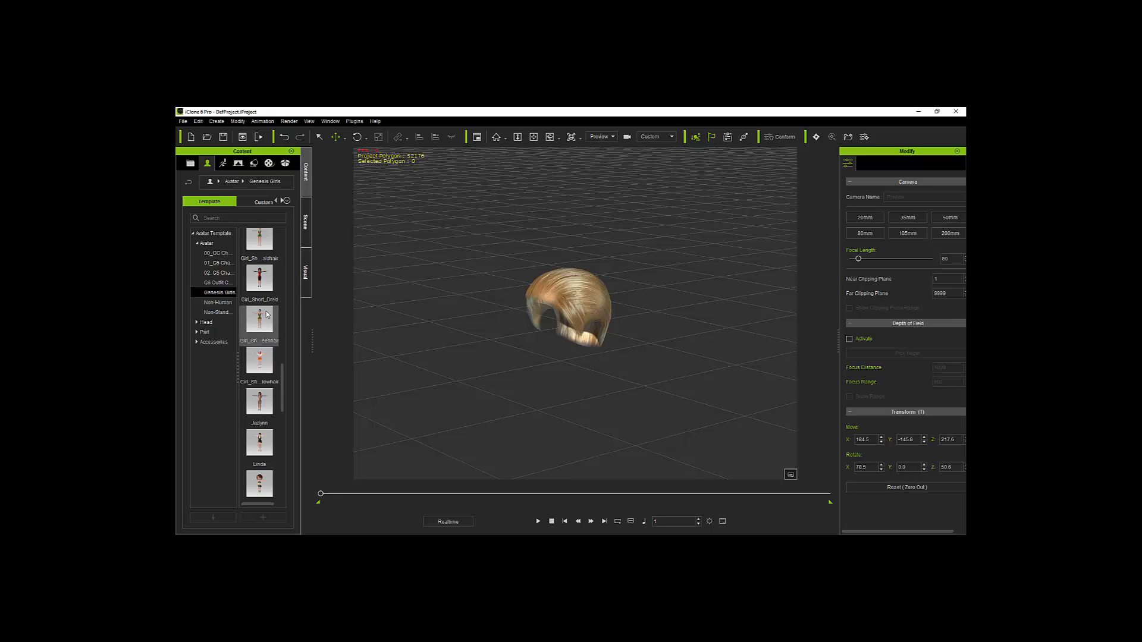
scroll(271, 311, "up", 3)
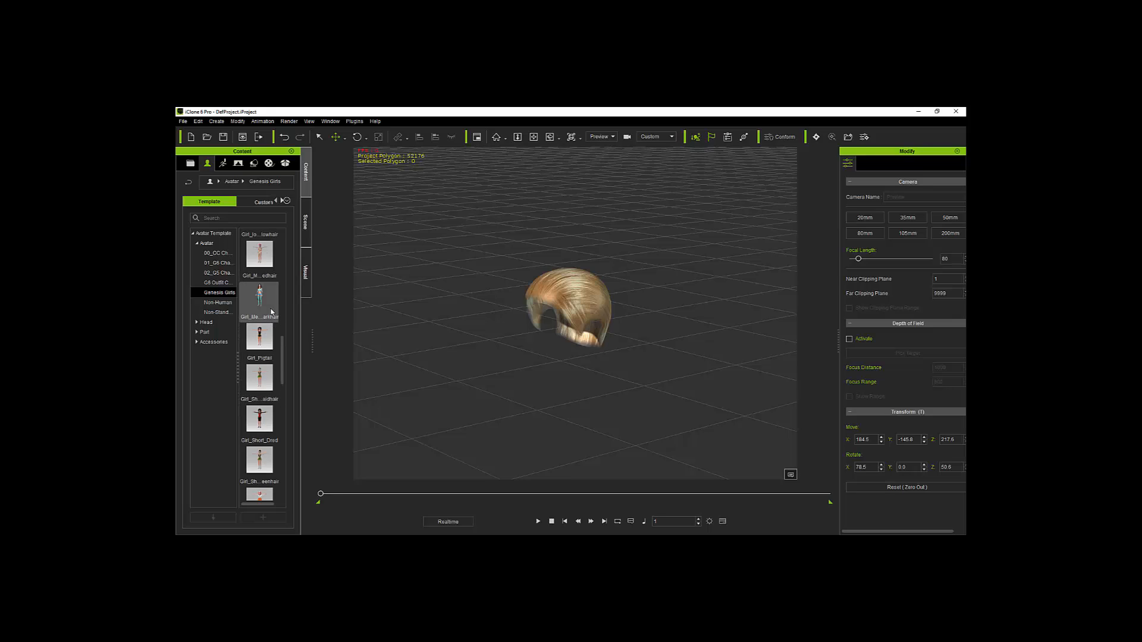
scroll(271, 311, "up", 6)
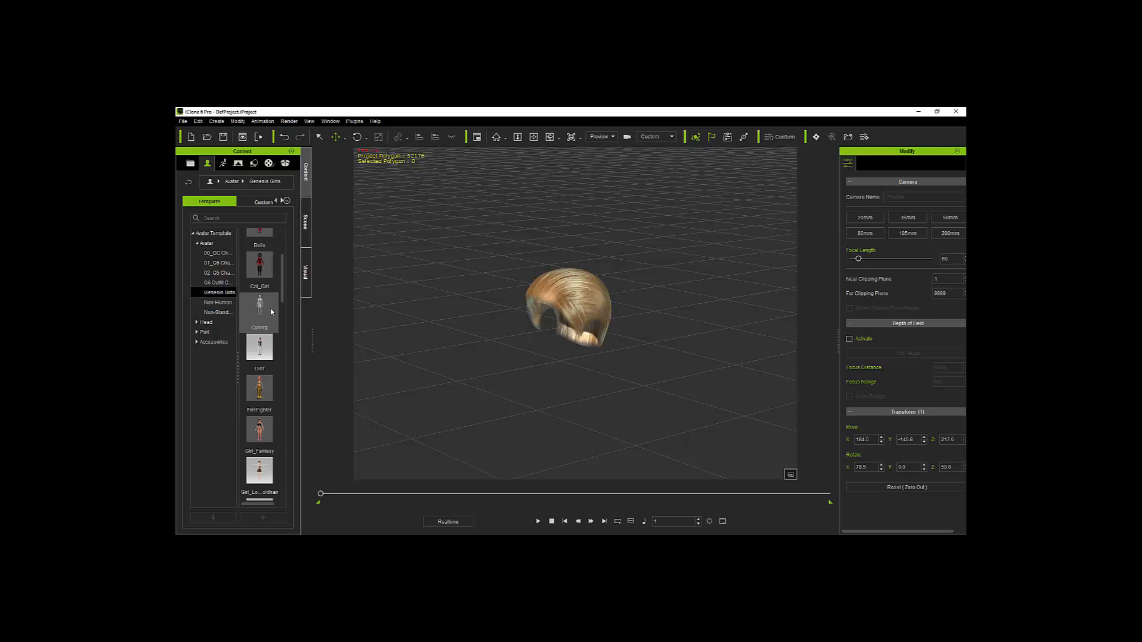
scroll(271, 312, "up", 2)
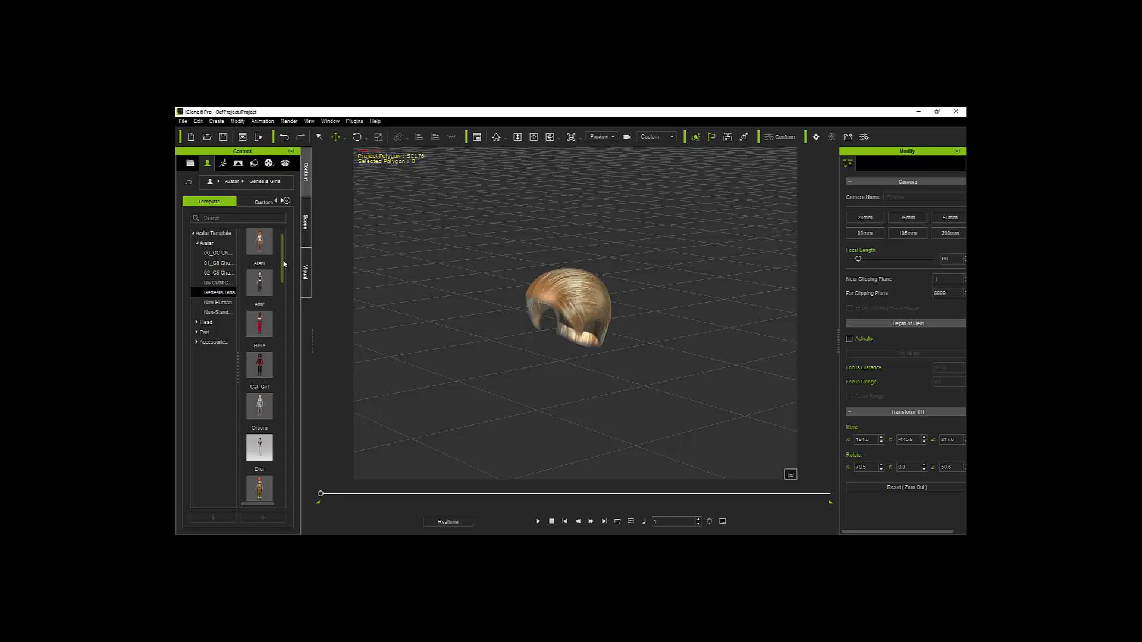
scroll(285, 292, "down", 2)
scroll(286, 291, "down", 5)
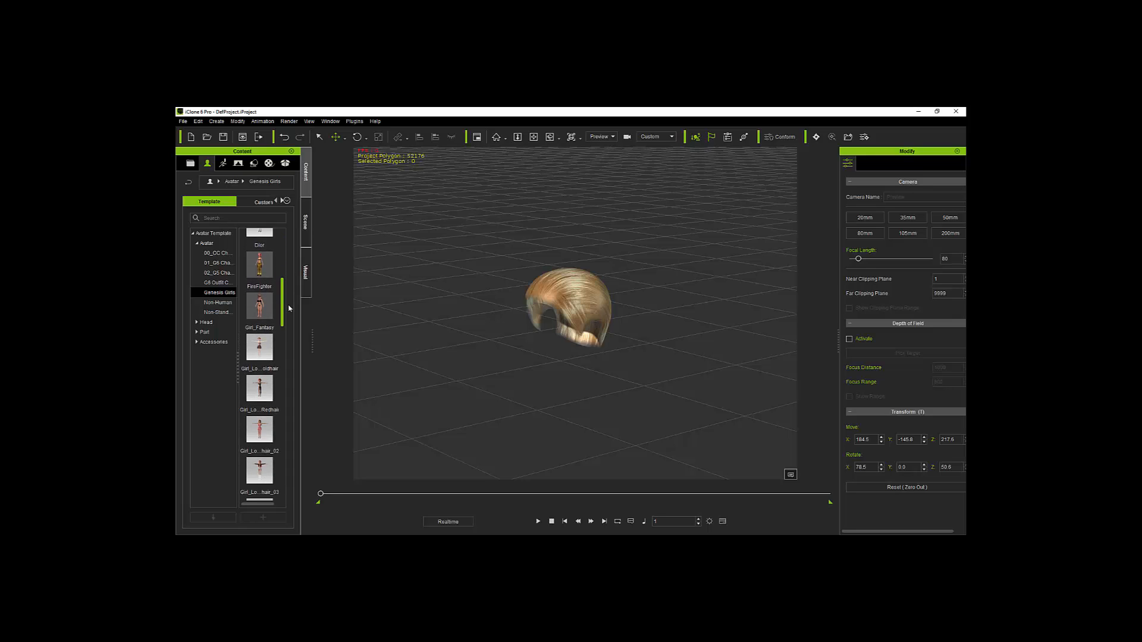
left_click_drag(290, 329, 295, 376)
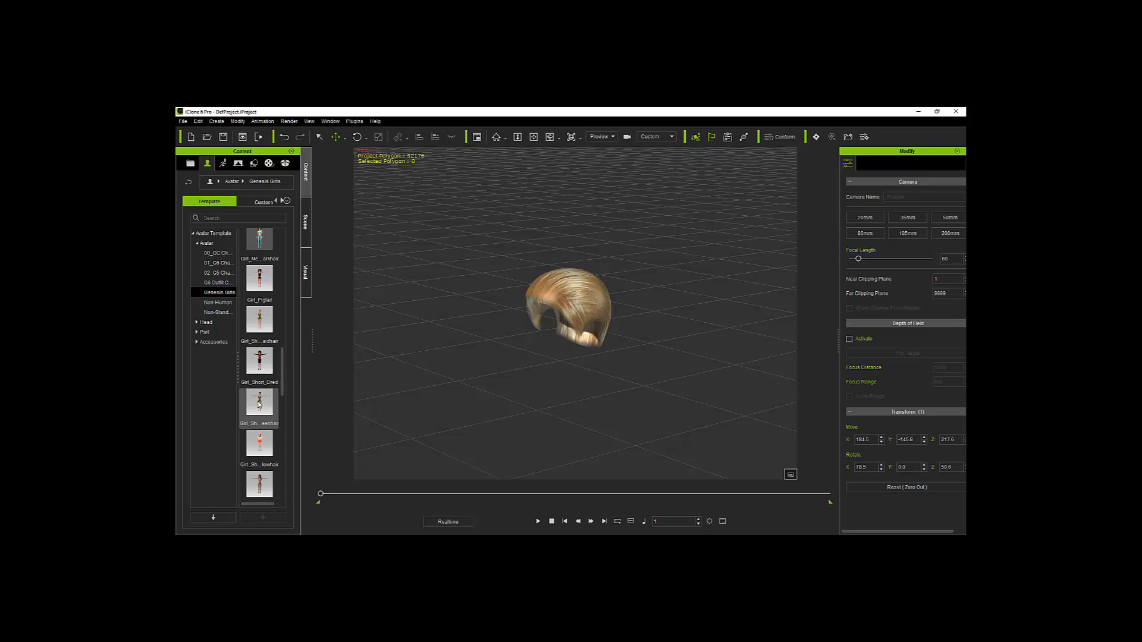
double_click(259, 403)
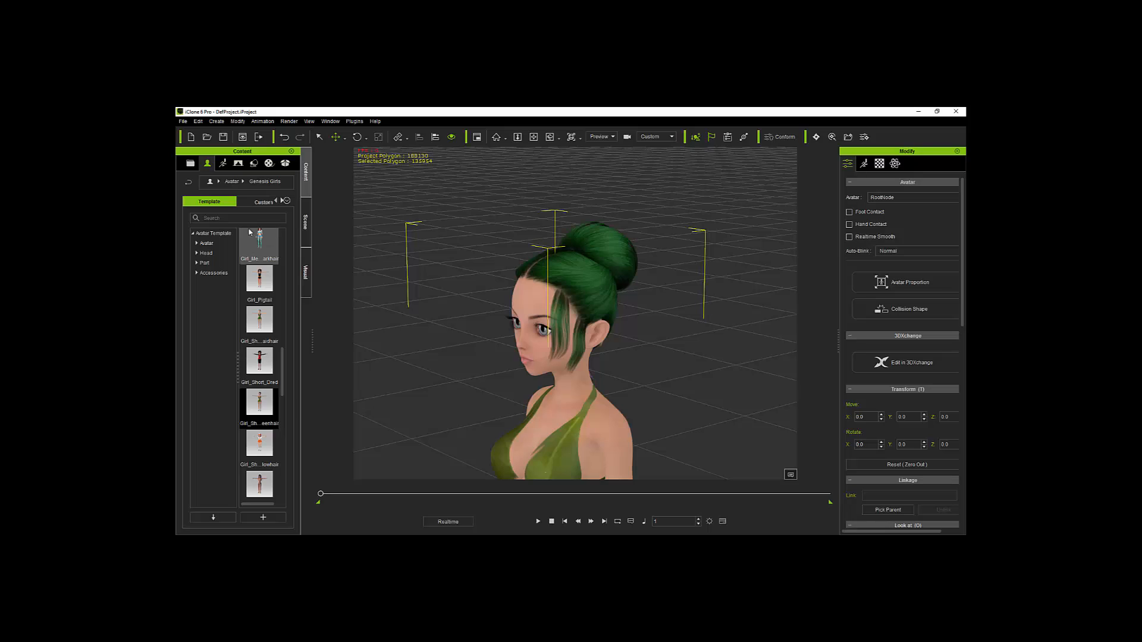
Select the green-haired avatar and set the opacity of its hair bun material to 0.
left_click(305, 222)
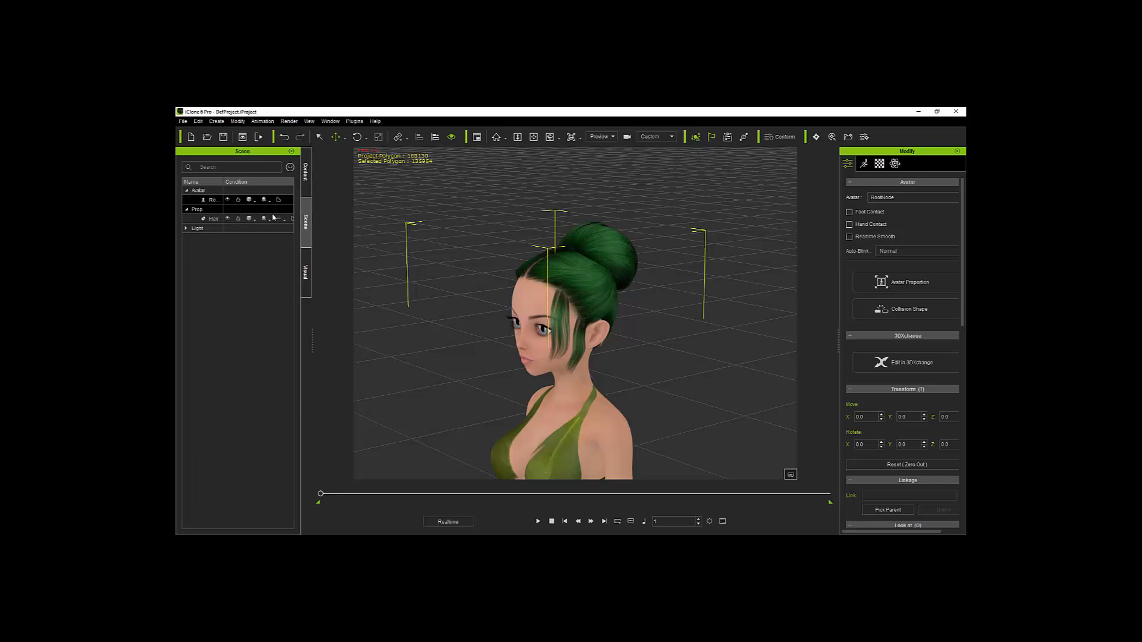
left_click(213, 200)
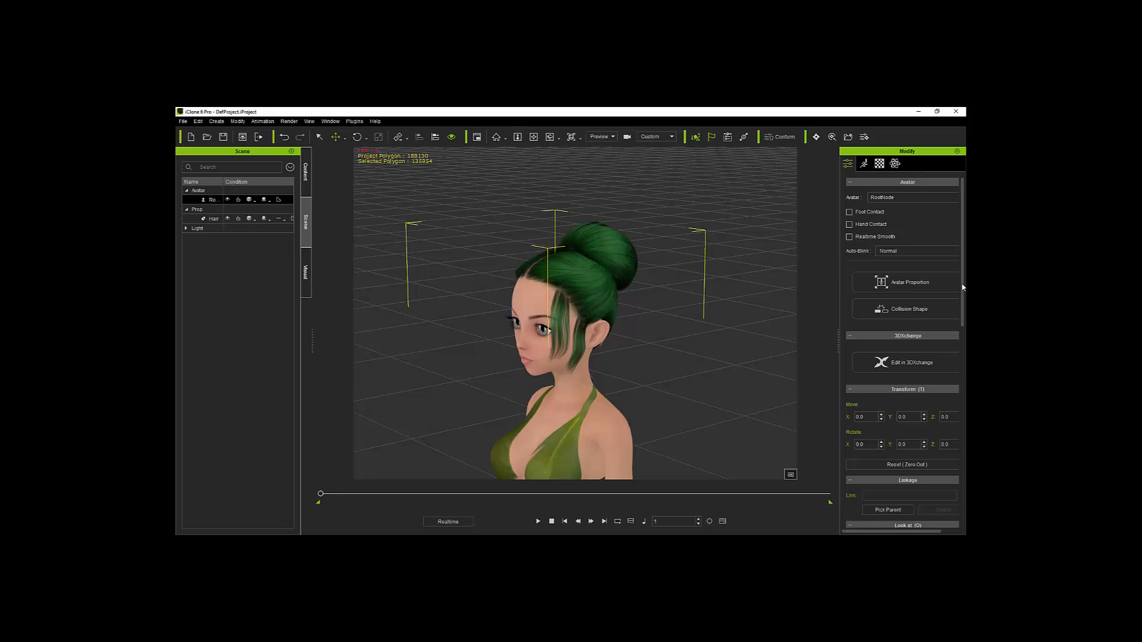
left_click(879, 163)
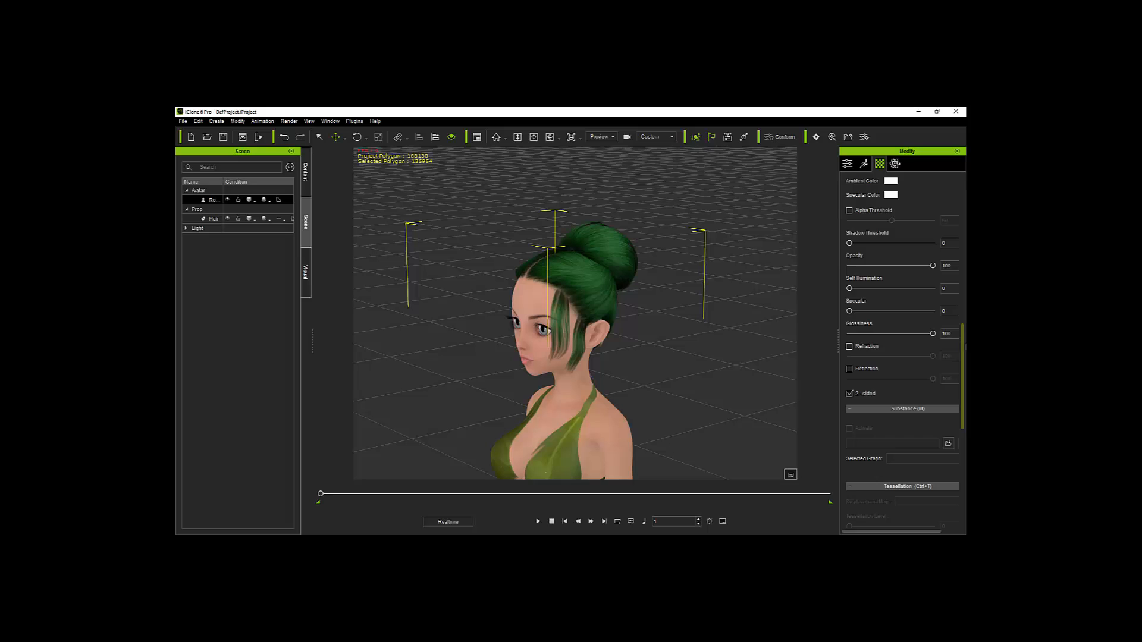
scroll(920, 299, "up", 3)
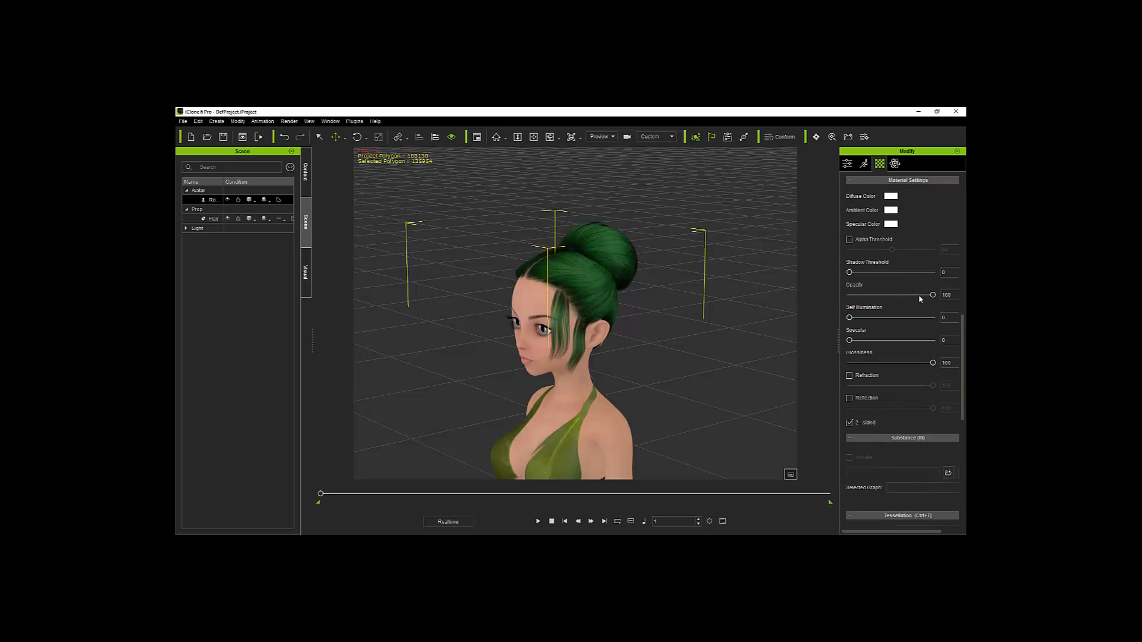
left_click_drag(932, 295, 804, 304)
key("ctrl+z")
left_click_drag(932, 295, 761, 305)
Set the opacity of the avatar's upper hair layer and loose side strand materials to 0.
left_click_drag(609, 293, 657, 312)
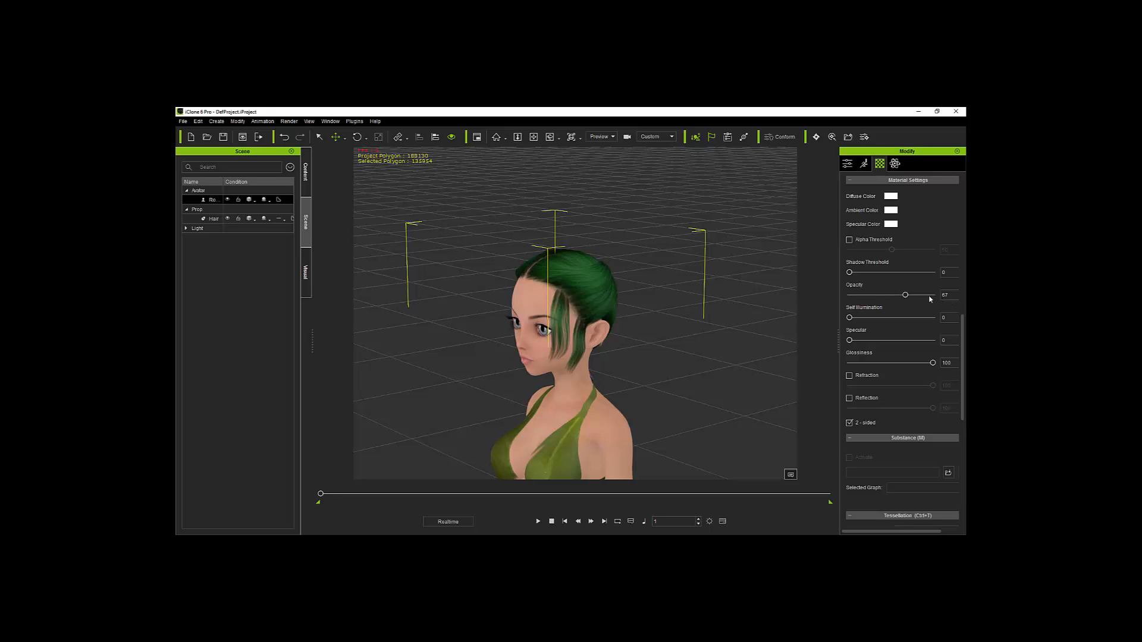
left_click_drag(905, 295, 766, 298)
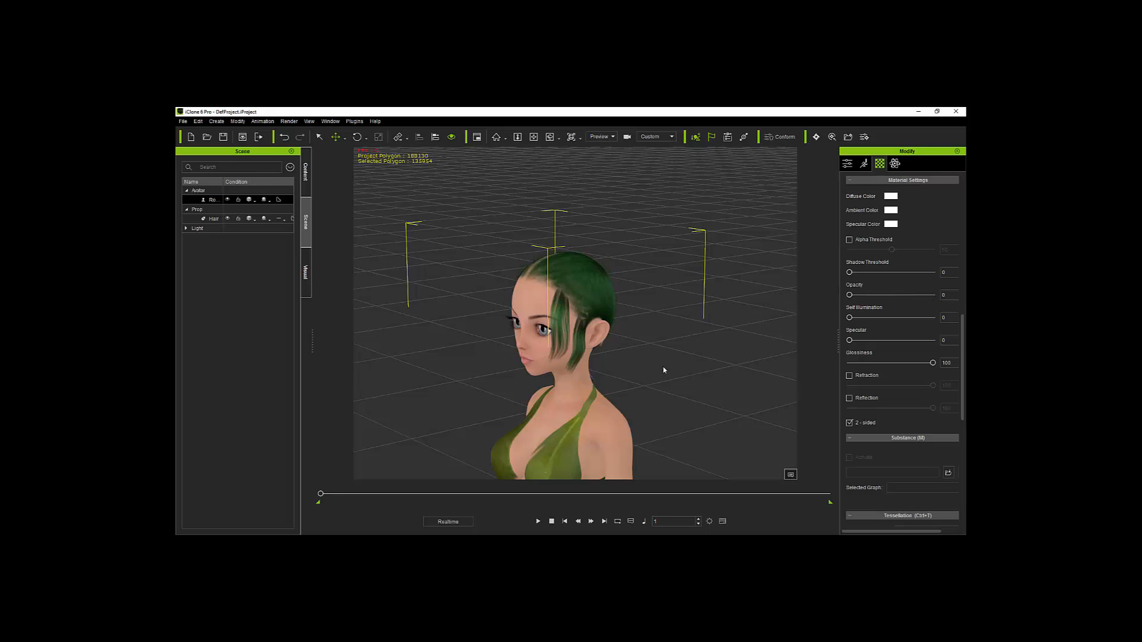
left_click_drag(664, 370, 924, 320)
left_click_drag(726, 302, 545, 318)
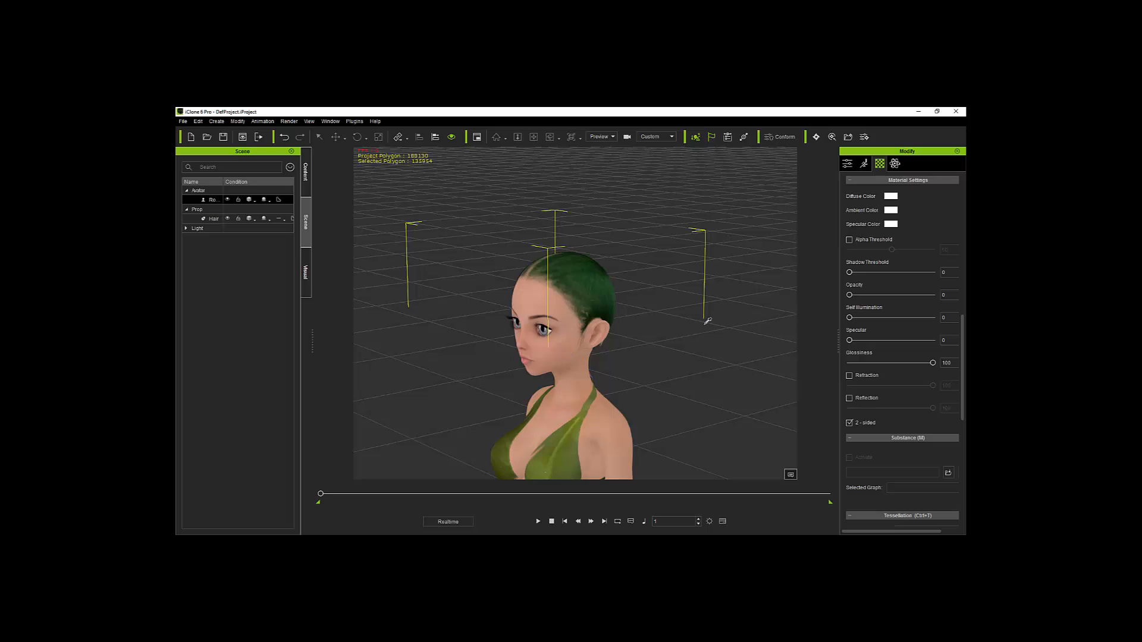
Set the opacity of the avatar's remaining green scalp hair material to 0.
scroll(902, 357, "up", 10)
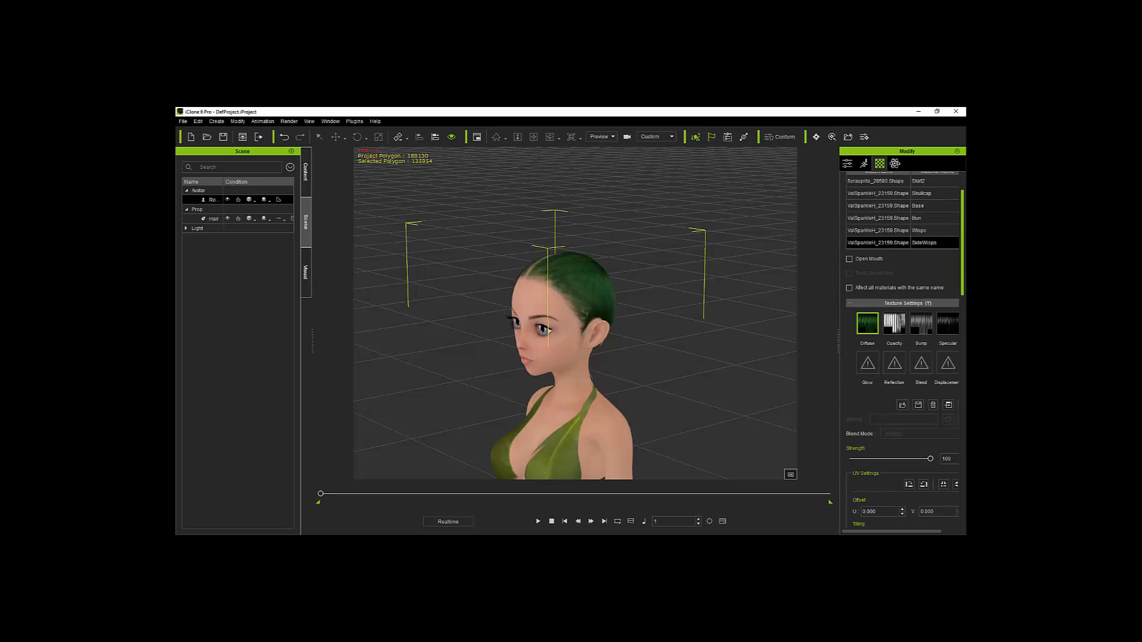
left_click(934, 232)
scroll(944, 423, "down", 5)
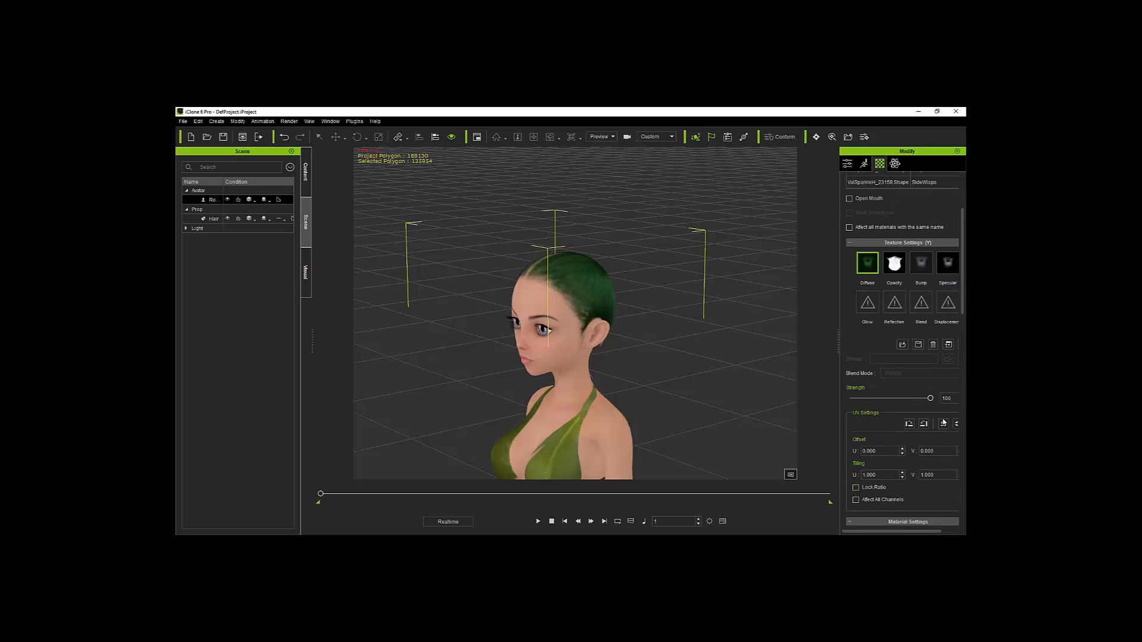
scroll(944, 423, "down", 3)
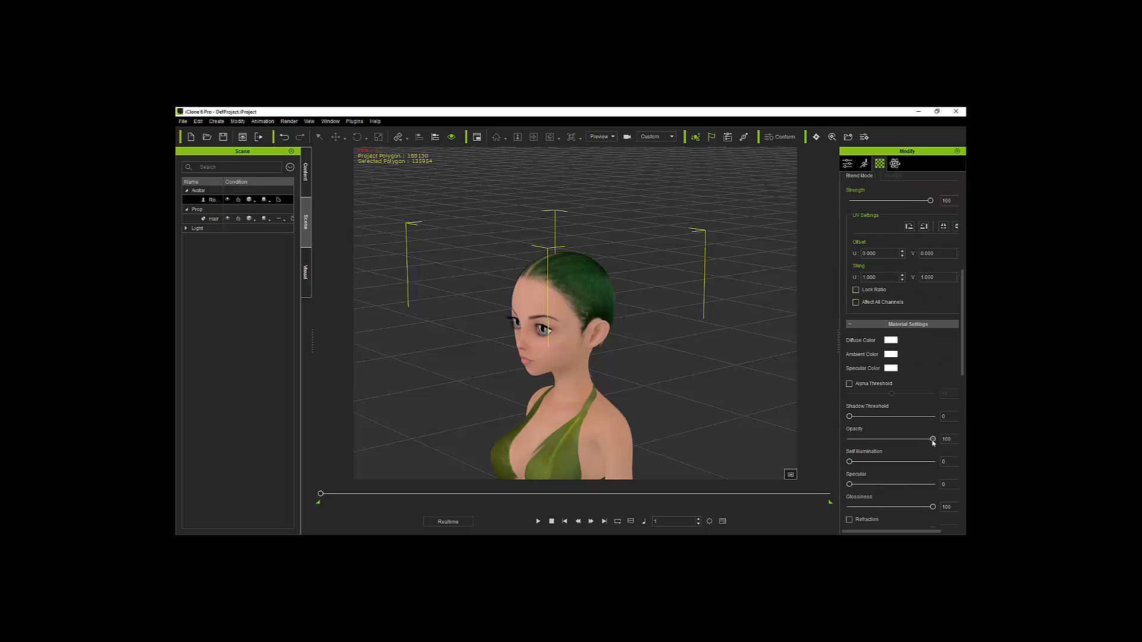
left_click_drag(886, 441, 849, 439)
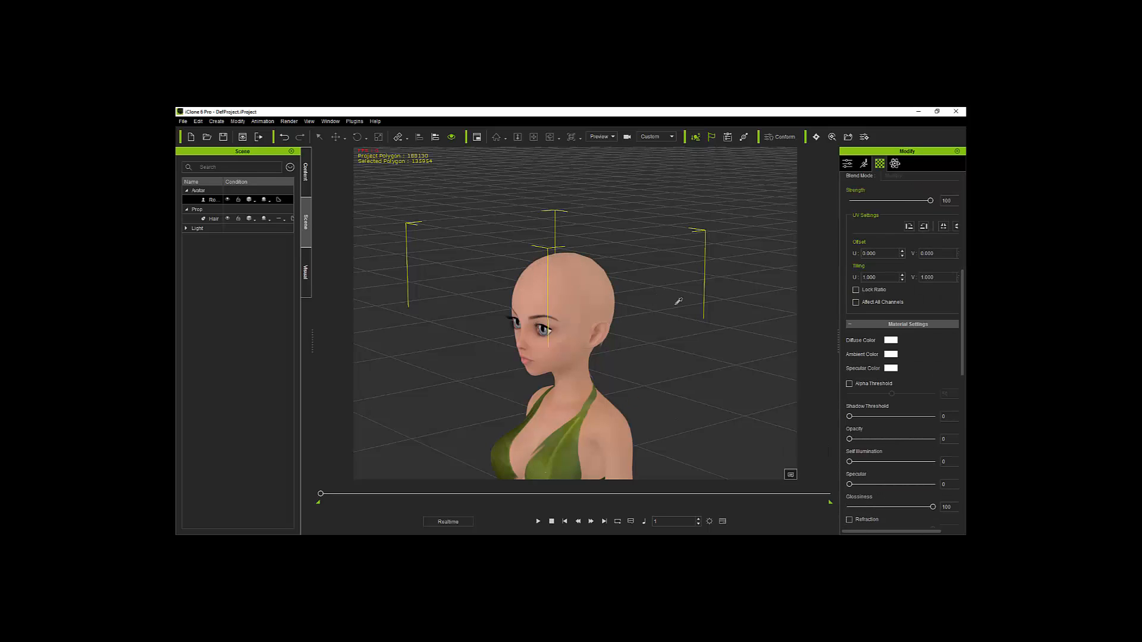
Select the hair prop, raise it to the top of the avatar's head and shift it along the front-to-back axis.
key("alt")
right_click_drag(648, 319, 757, 383)
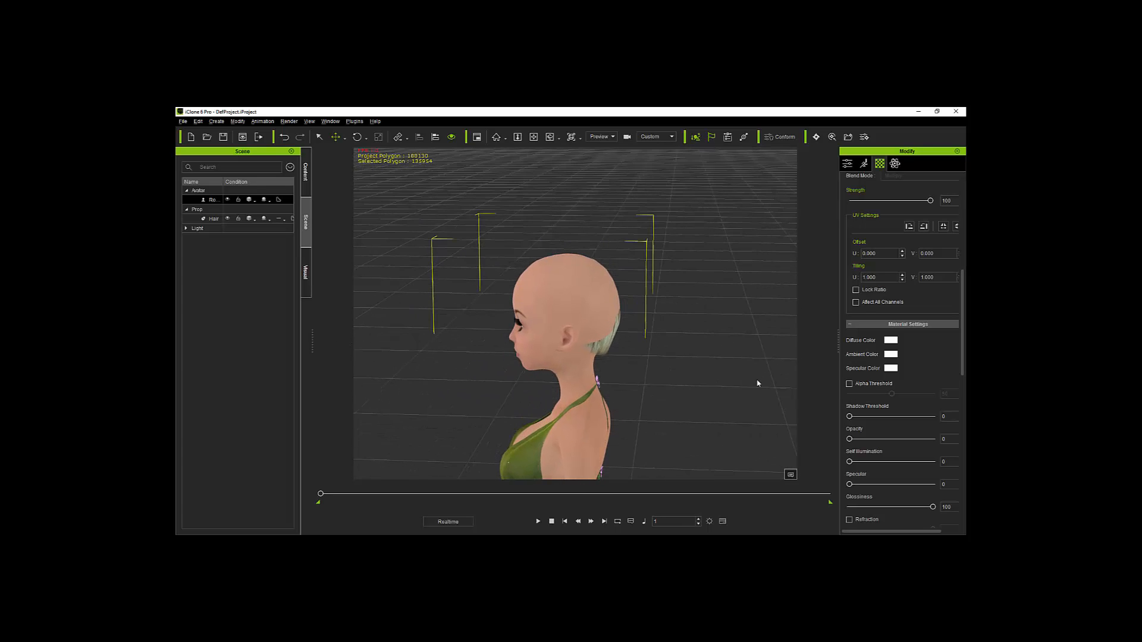
left_click(591, 340)
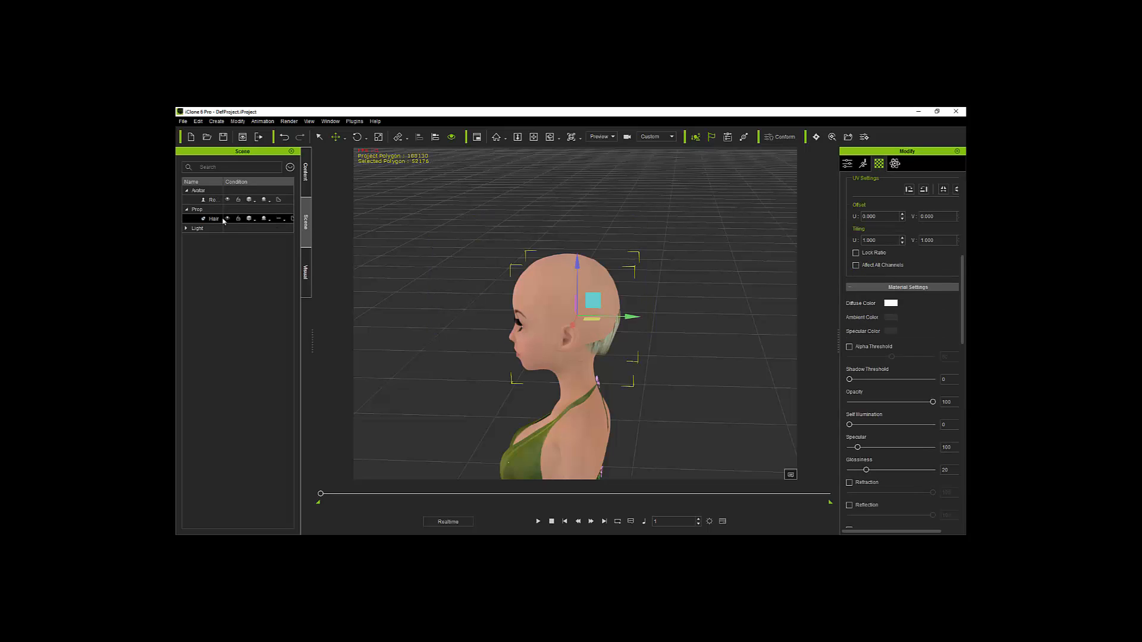
left_click_drag(576, 266, 574, 249)
right_click_drag(649, 351, 940, 395)
right_click_drag(630, 345, 748, 342)
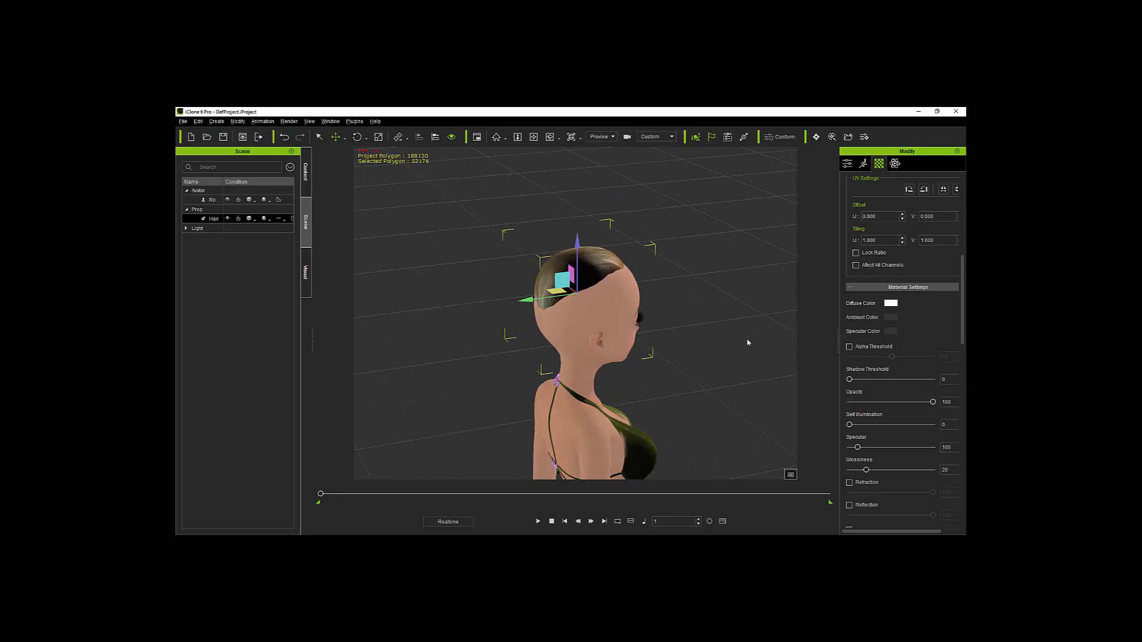
left_click_drag(528, 301, 515, 298)
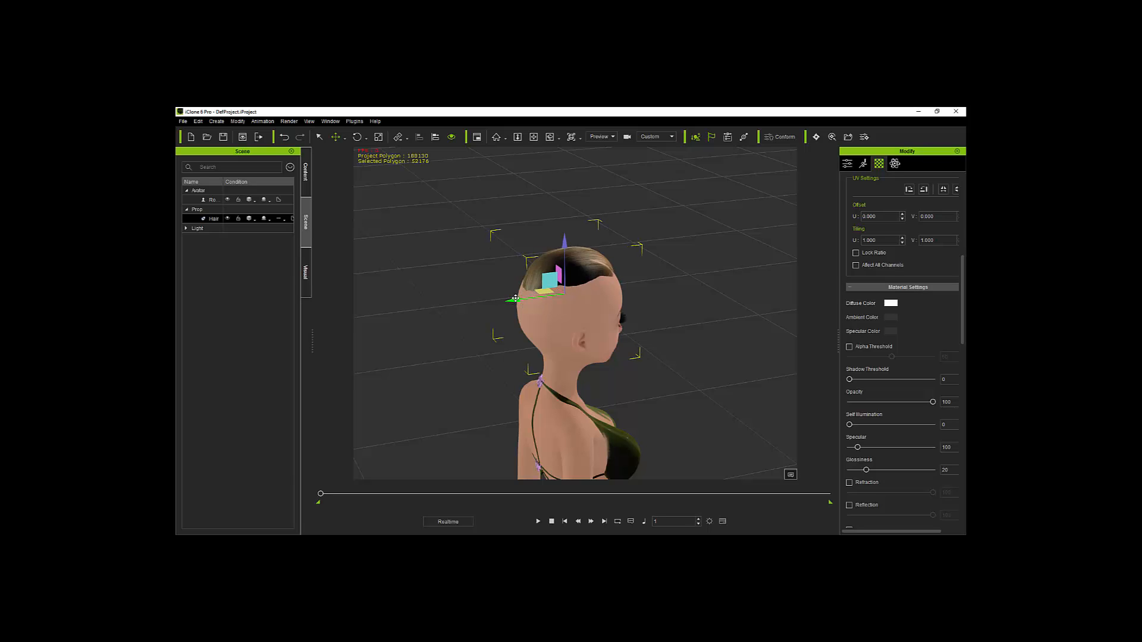
Scale the hair prop up uniformly and lower it onto the avatar's scalp.
right_click_drag(532, 355, 313, 355)
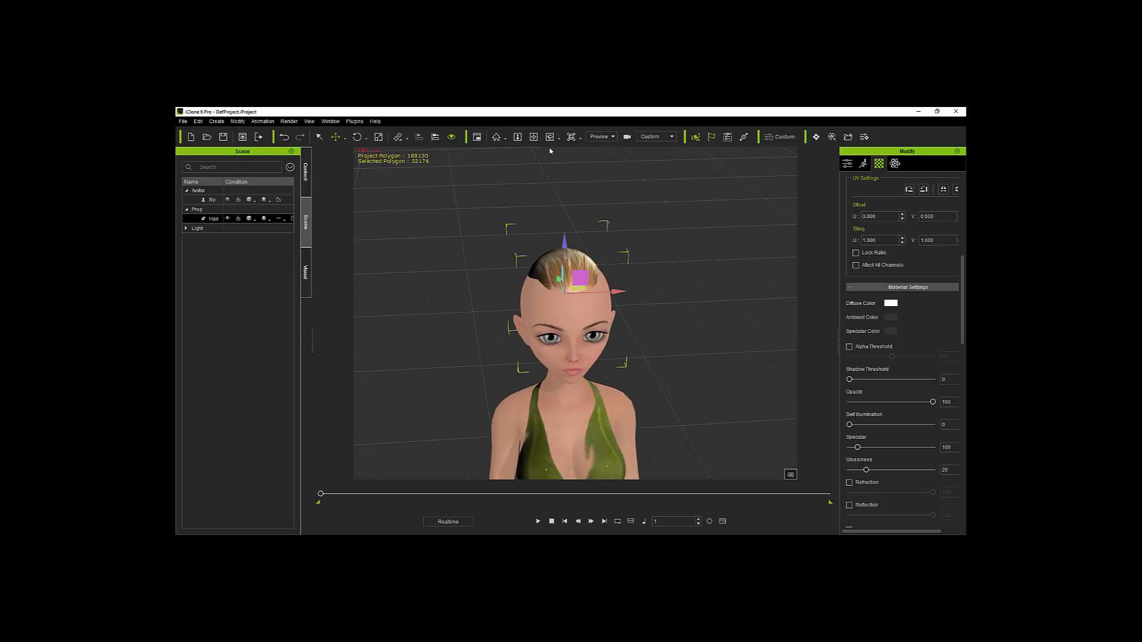
left_click(378, 136)
mouse_move(575, 295)
left_mouse_down()
mouse_move(596, 278)
mouse_move(586, 283)
left_mouse_up()
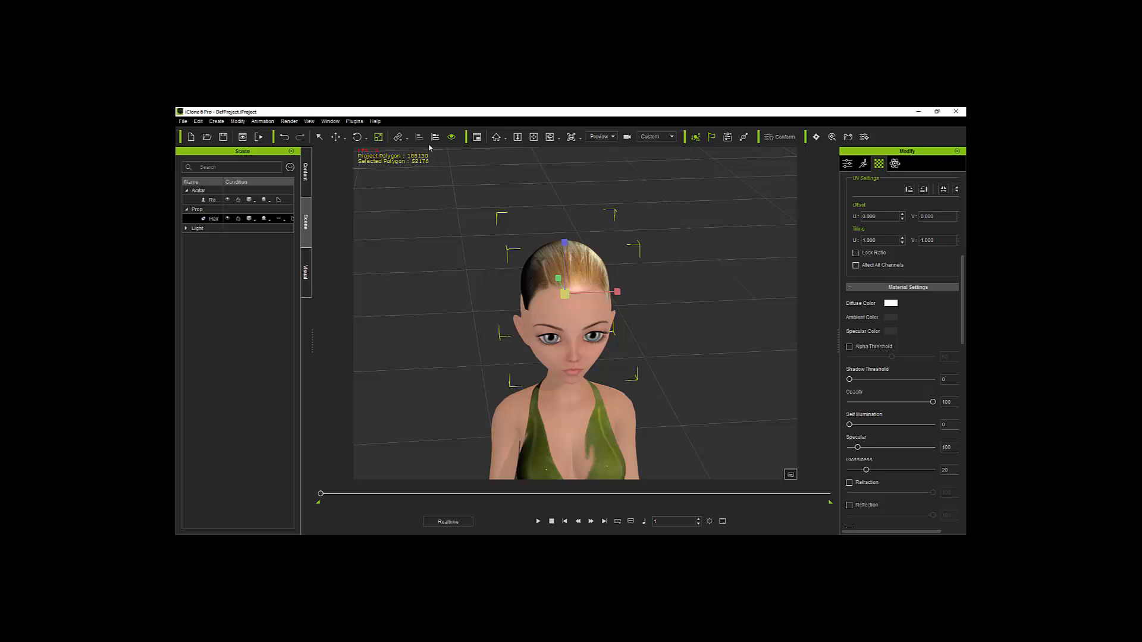
left_click(337, 138)
left_click_drag(565, 239, 563, 255)
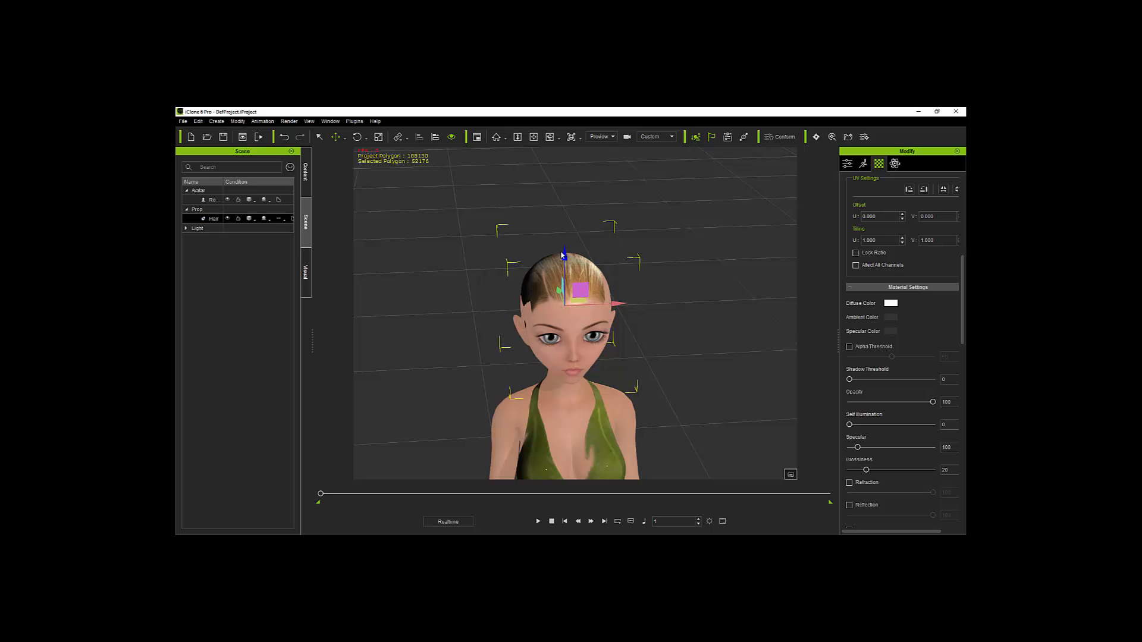
Enlarge the hair prop uniformly until it covers the scalp and lower it slightly onto the head.
left_click(379, 137)
left_click_drag(564, 306, 568, 299)
right_click_drag(495, 328, 405, 368)
right_click_drag(516, 365, 571, 364)
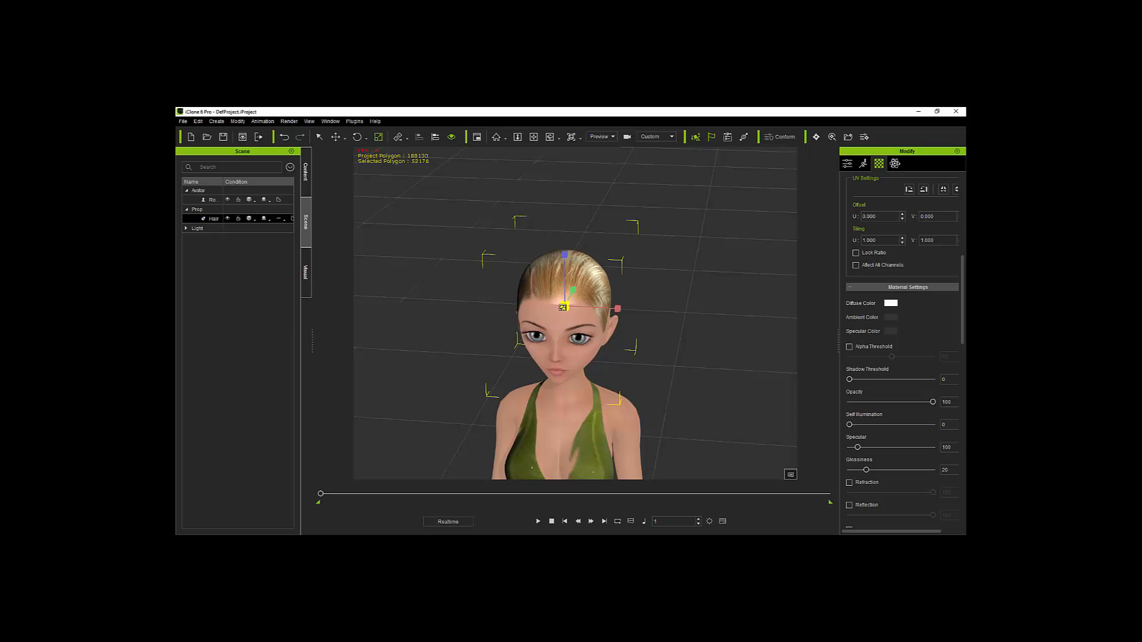
left_click_drag(563, 308, 563, 307)
right_click_drag(553, 351, 727, 401)
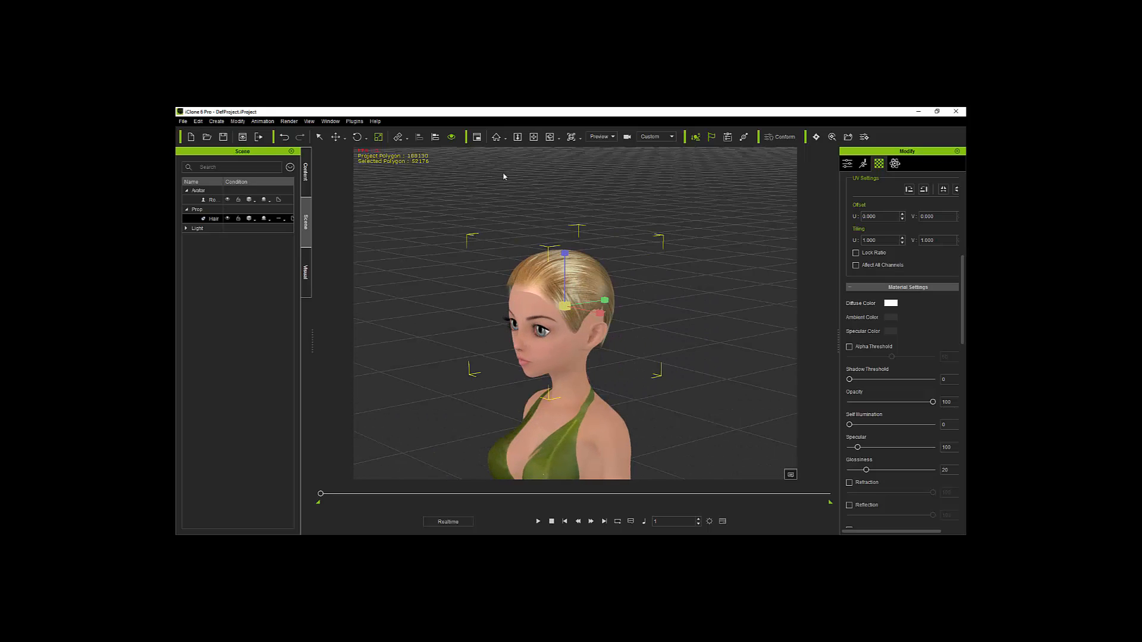
left_click(335, 138)
left_click_drag(565, 255, 566, 259)
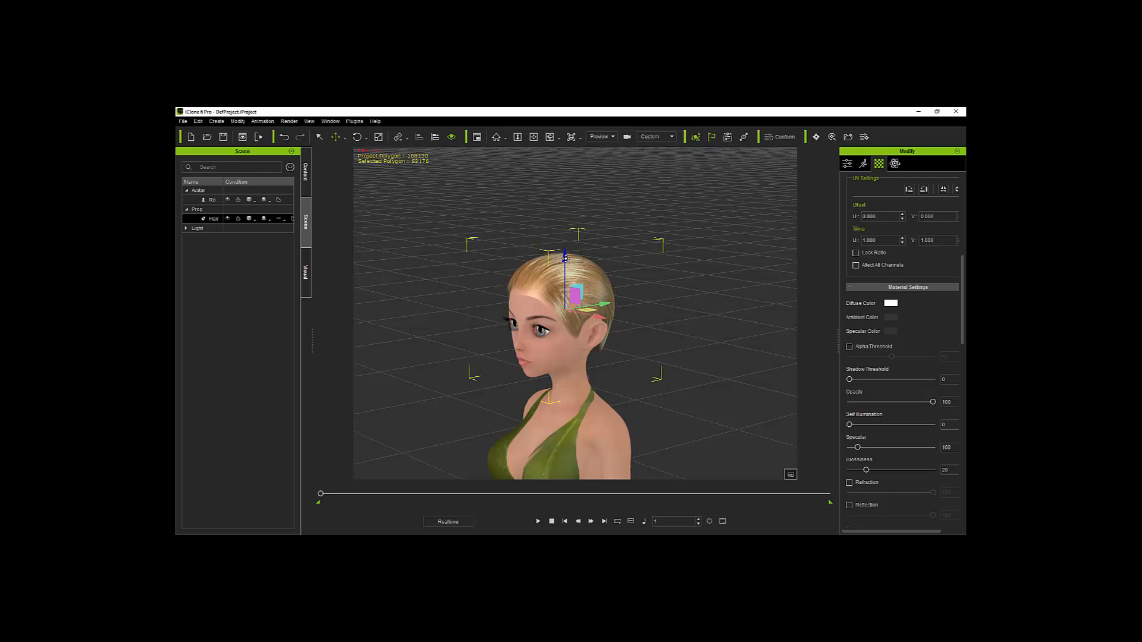
Reduce the hair prop's front-to-back scale slightly and nudge it sideways to centre it on the head.
right_click_drag(671, 337, 372, 415)
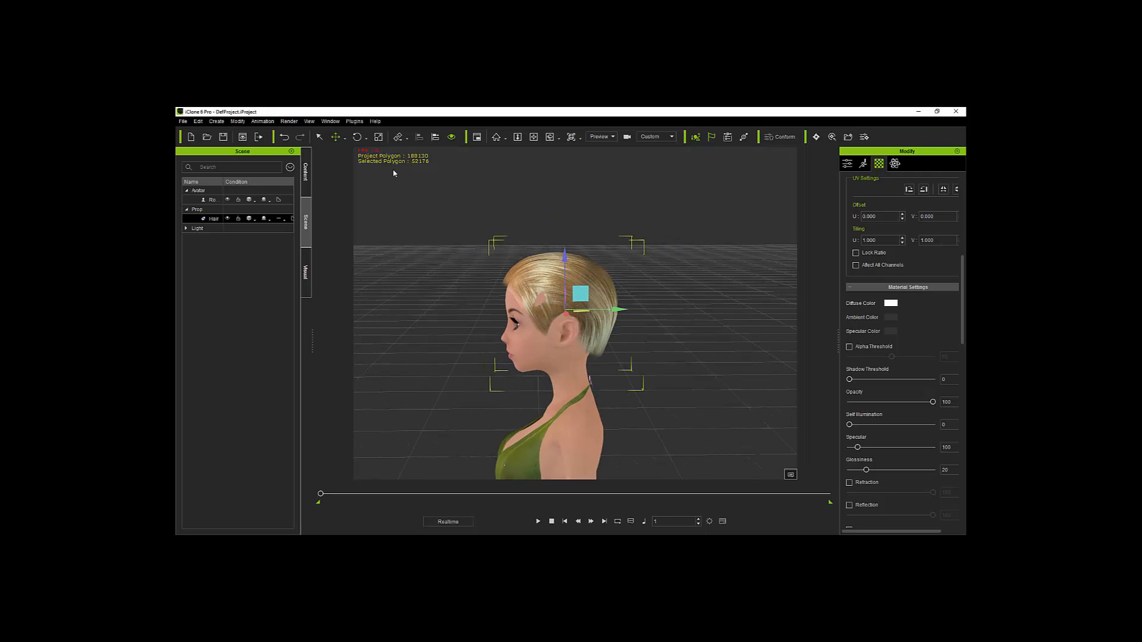
left_click(378, 139)
left_click_drag(619, 310, 616, 310)
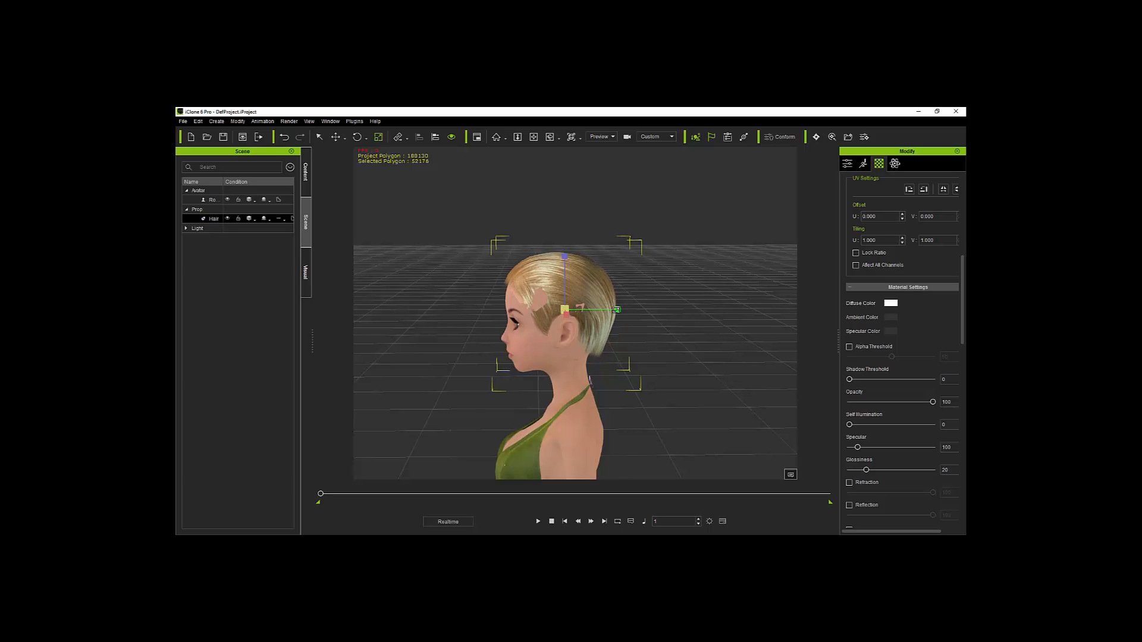
right_click_drag(432, 310, 721, 396)
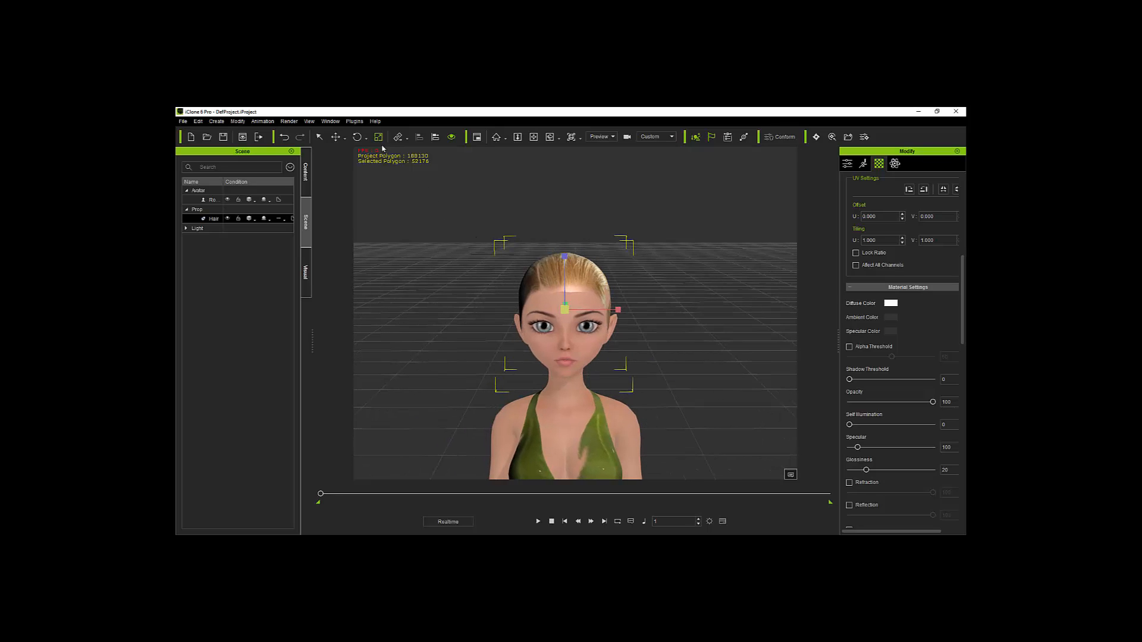
left_click(335, 137)
left_click_drag(622, 310, 623, 309)
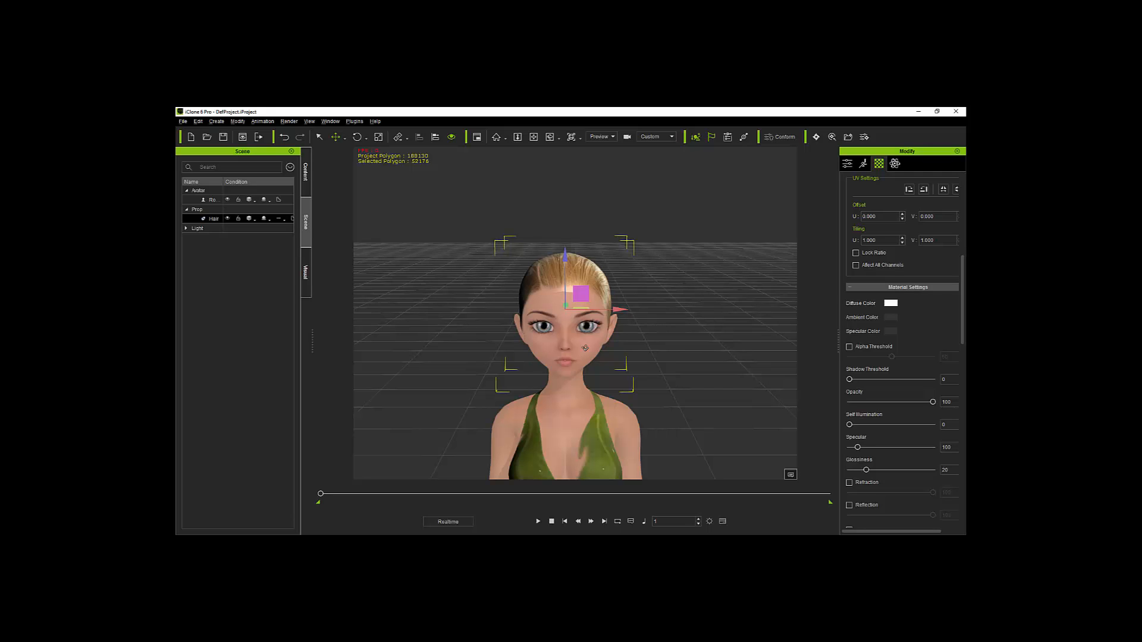
Set the opacity of the hair prop's Strands material to 100.
right_click_drag(585, 349, 751, 329)
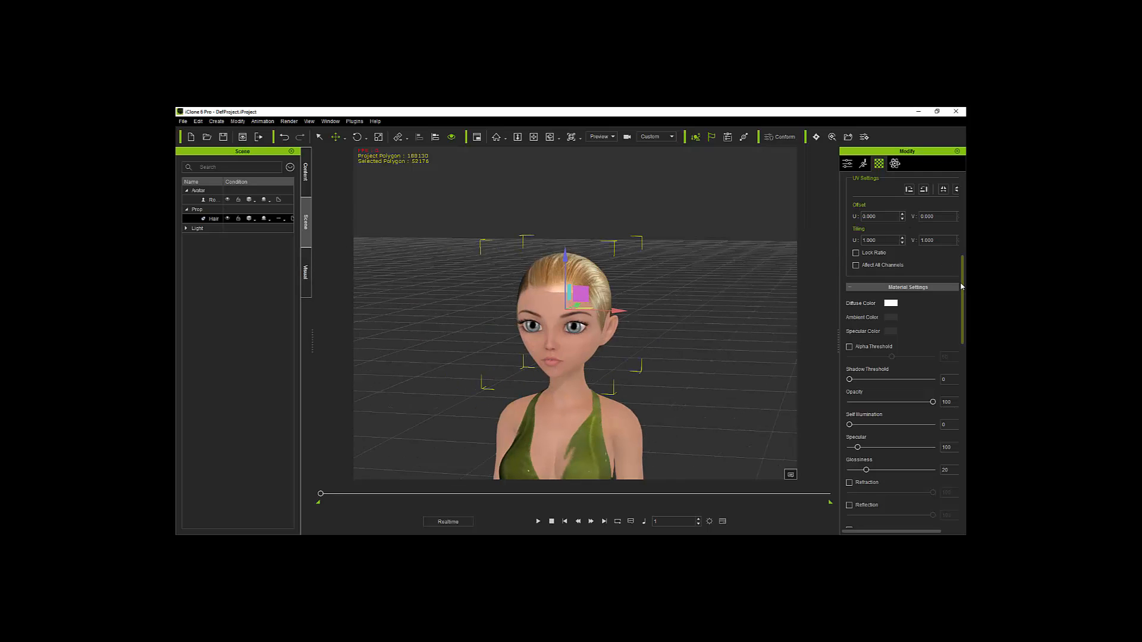
left_click_drag(961, 286, 962, 209)
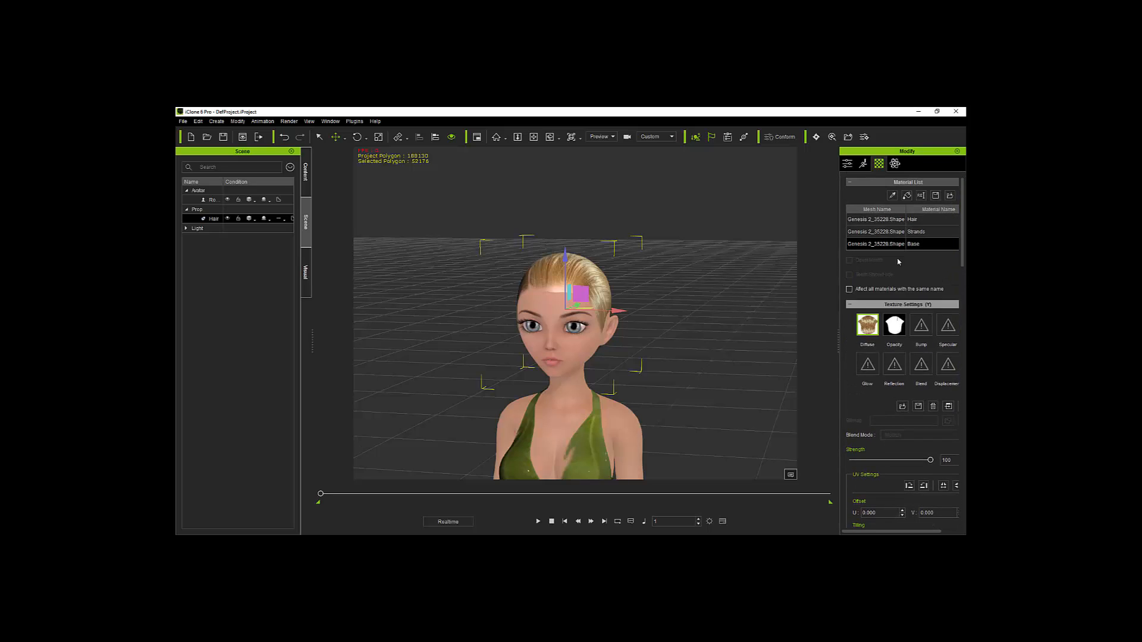
left_click(916, 231)
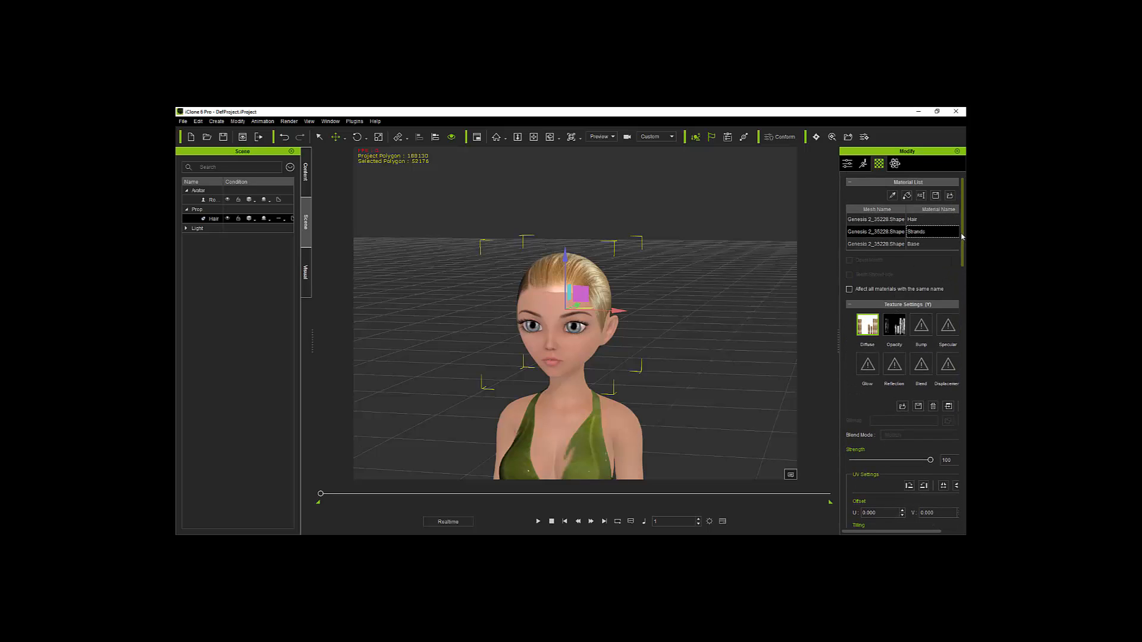
left_click_drag(962, 236, 962, 394)
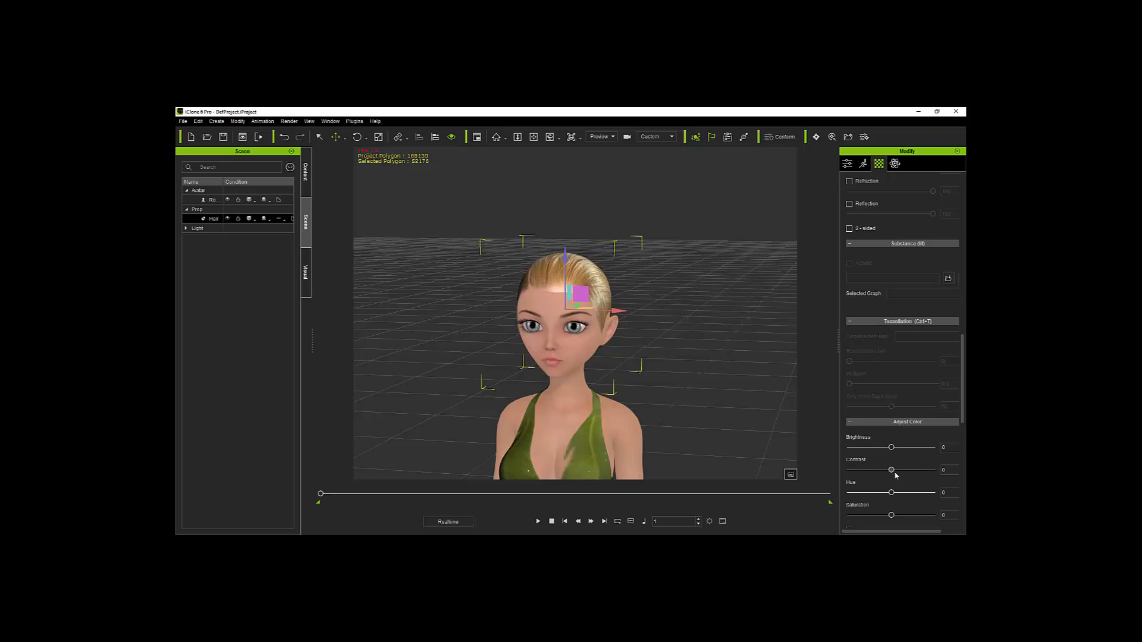
scroll(887, 312, "up", 5)
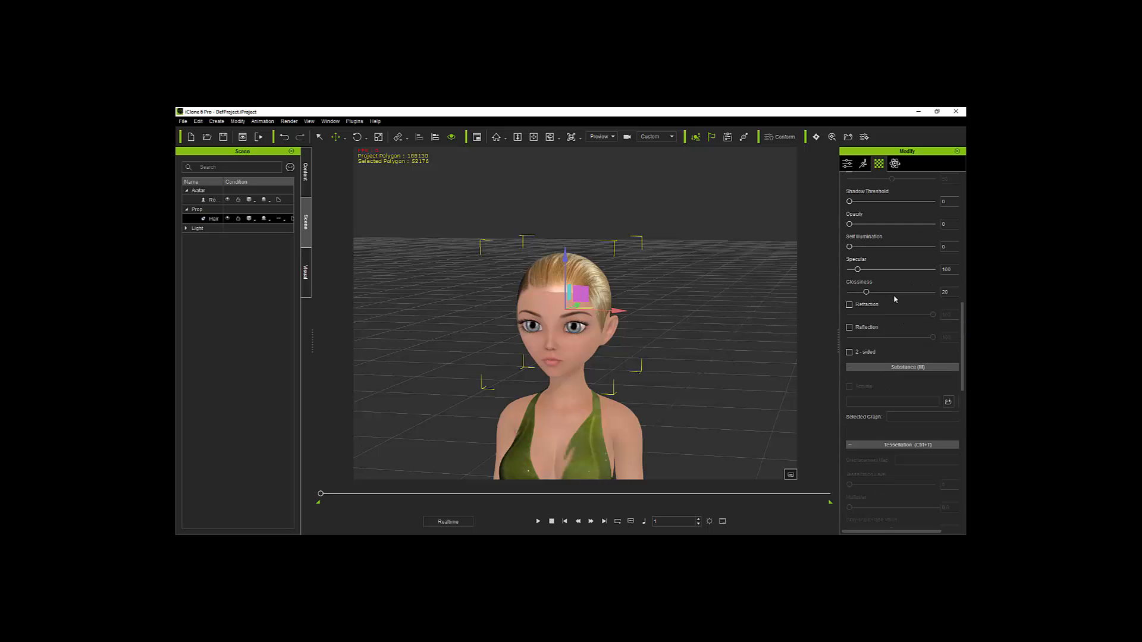
left_click_drag(851, 273, 959, 275)
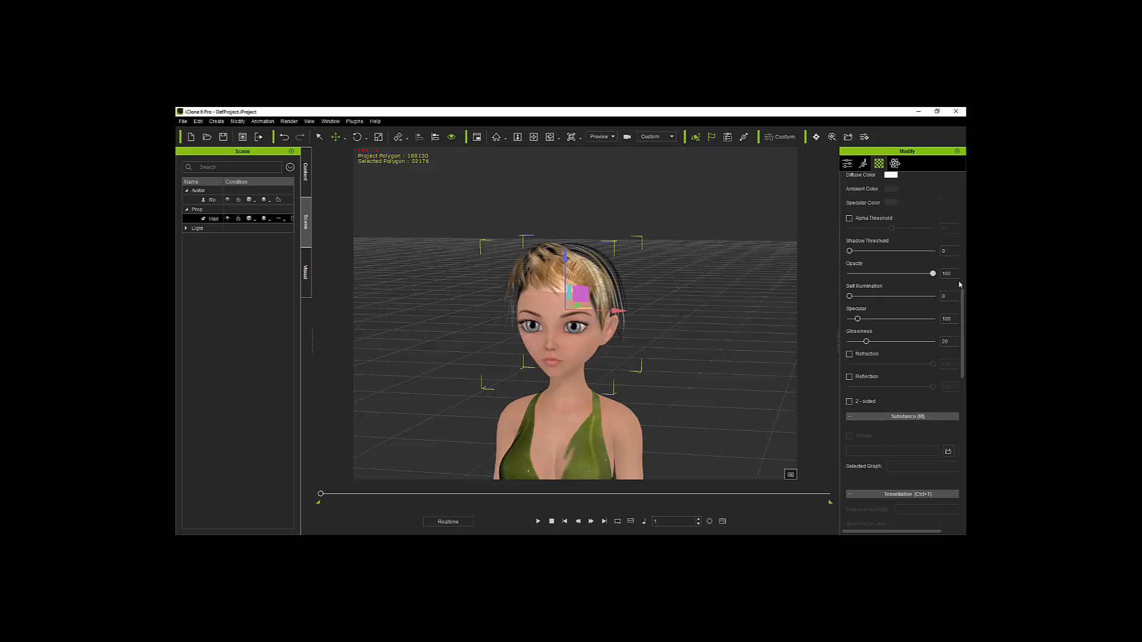
Set the opacity of the hair prop's Hair material to 100.
scroll(956, 310, "up", 6)
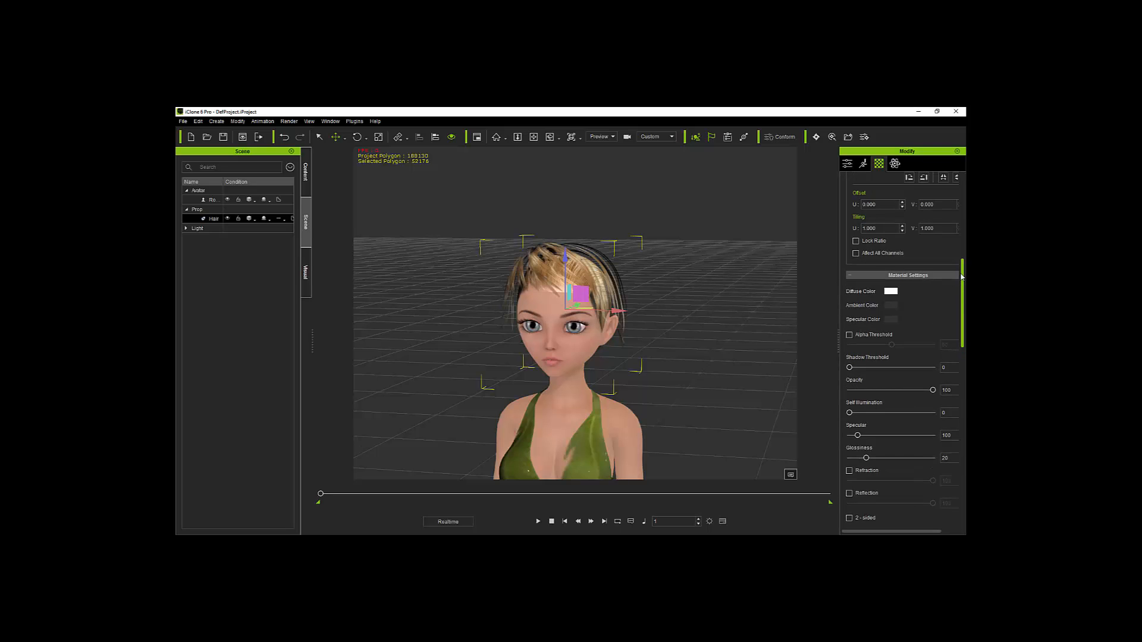
scroll(916, 238, "up", 3)
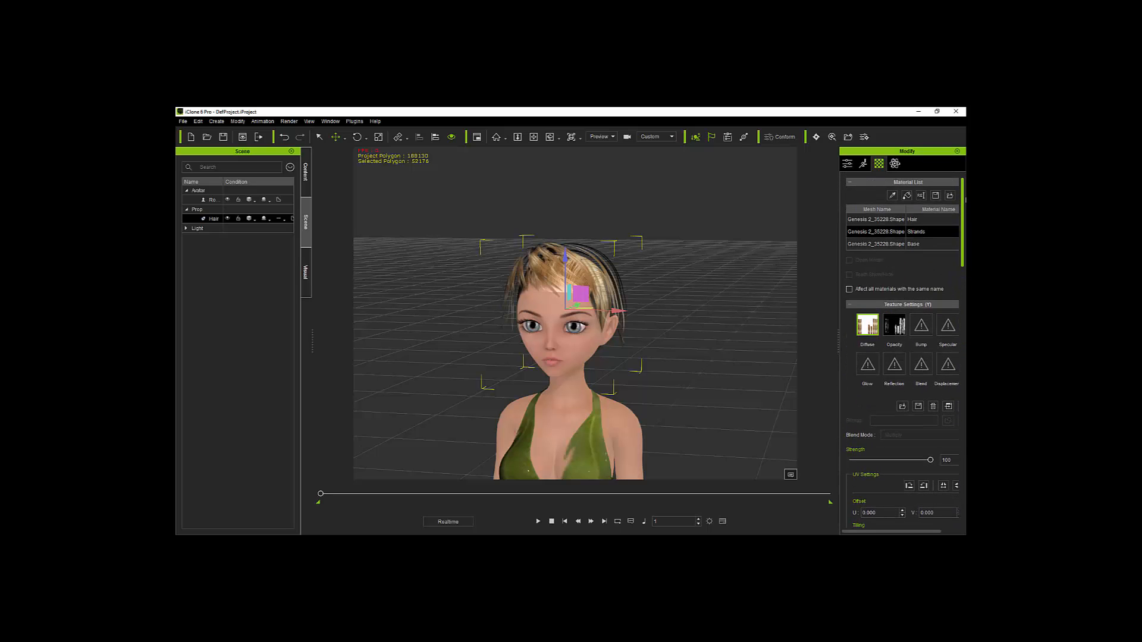
left_click(917, 222)
left_click_drag(962, 196, 962, 309)
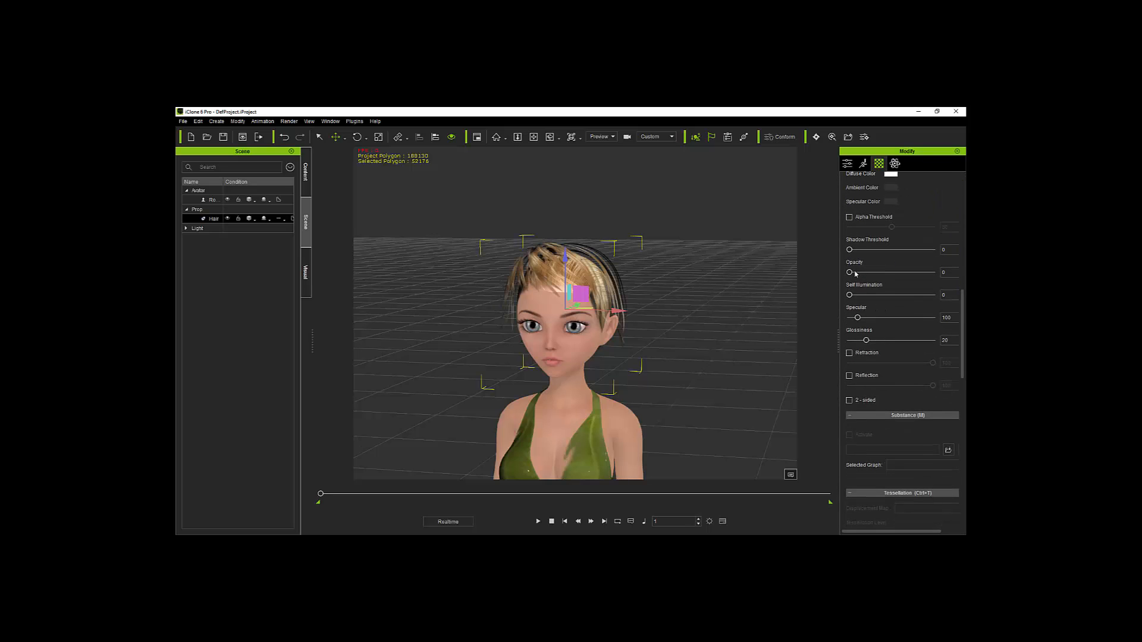
left_click_drag(850, 273, 933, 272)
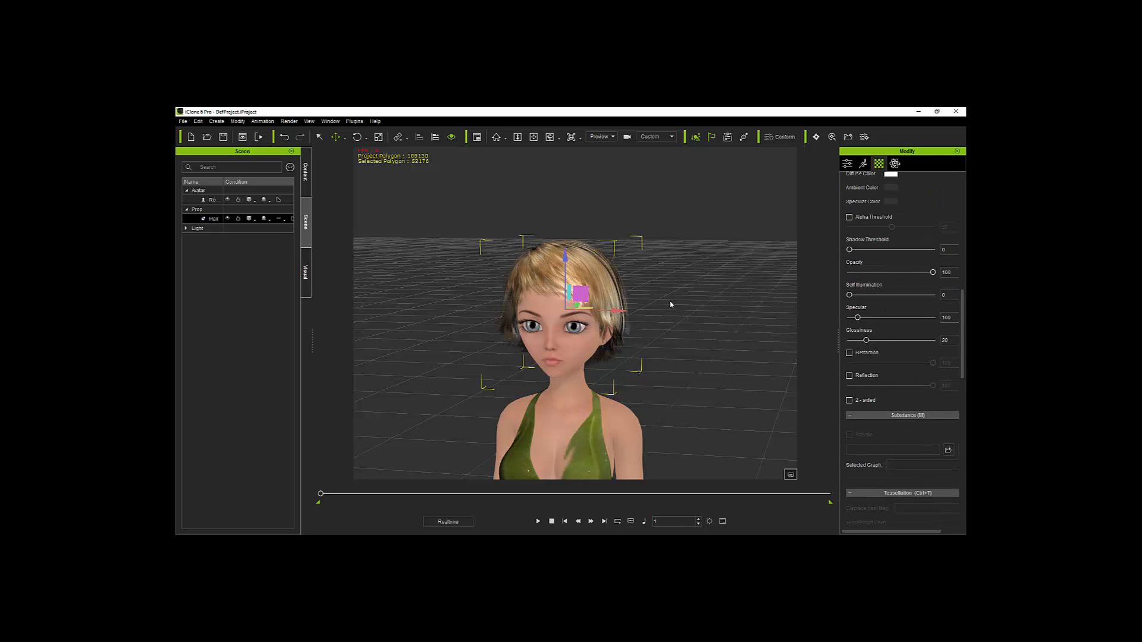
Check the complete hair around the head, scale the prop down slightly and select the avatar.
right_click_drag(668, 308, 416, 360)
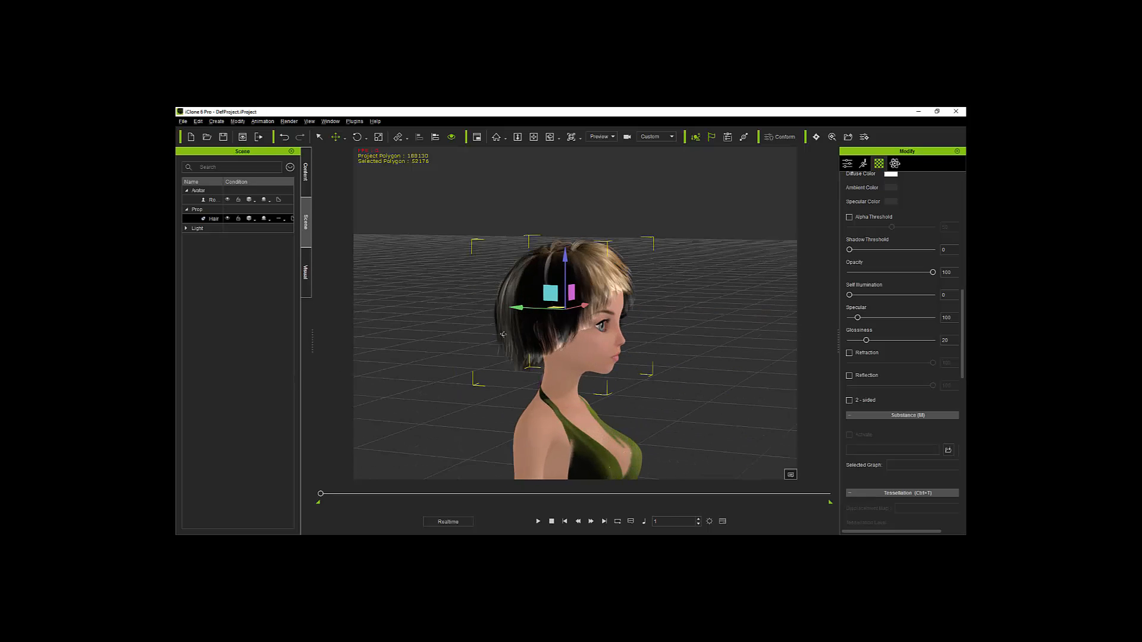
right_click_drag(504, 334, 527, 354)
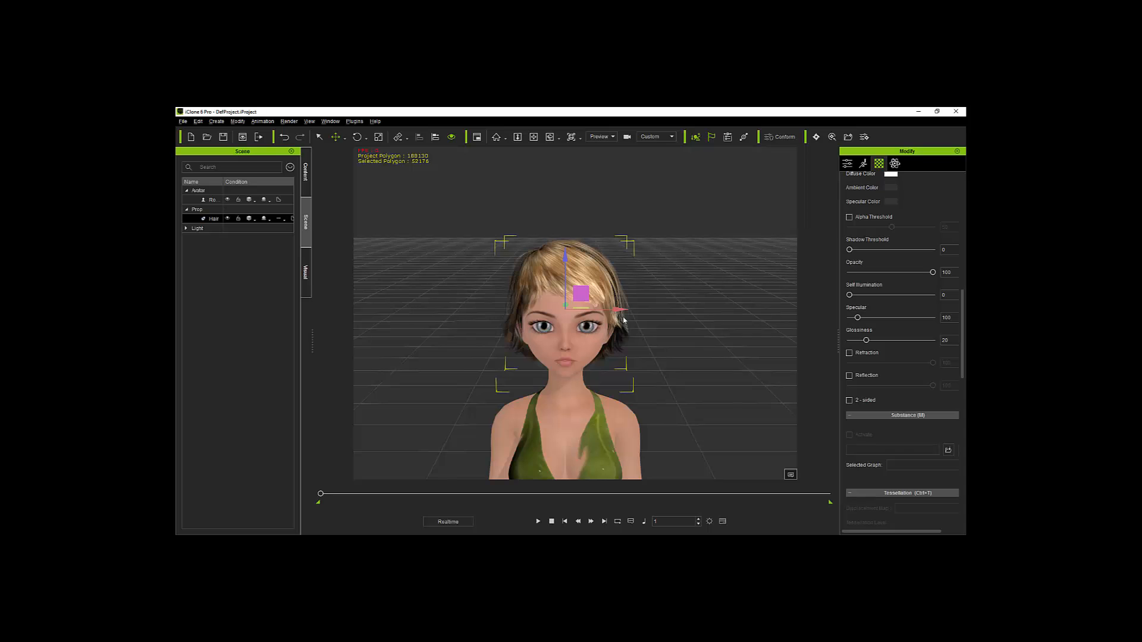
right_click_drag(605, 375, 559, 259)
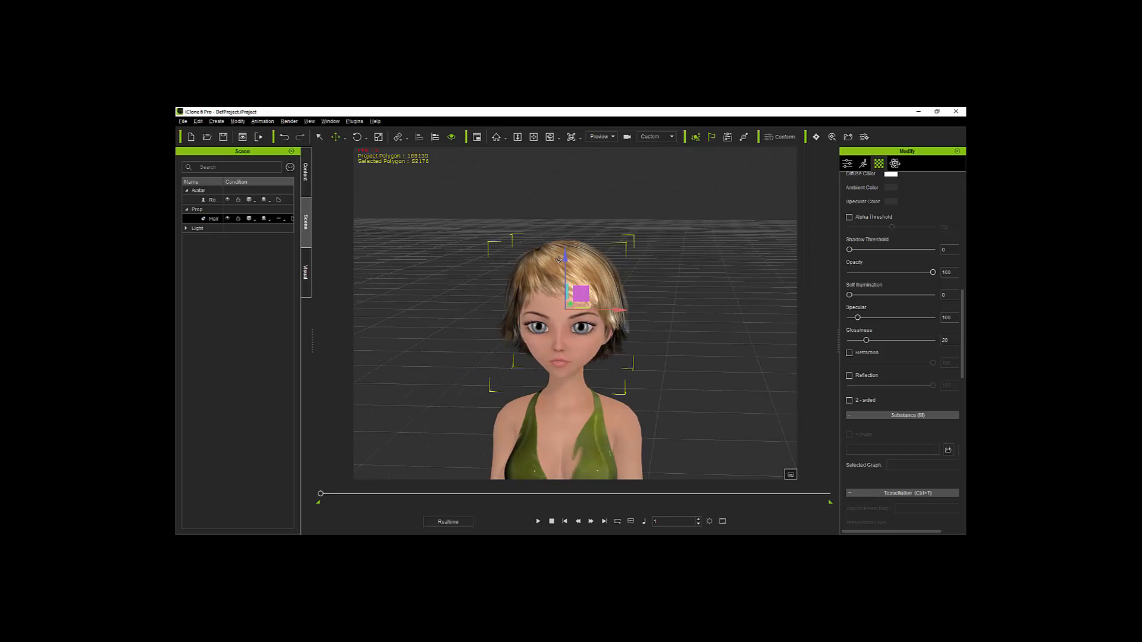
left_click(379, 137)
left_click_drag(566, 310, 562, 314)
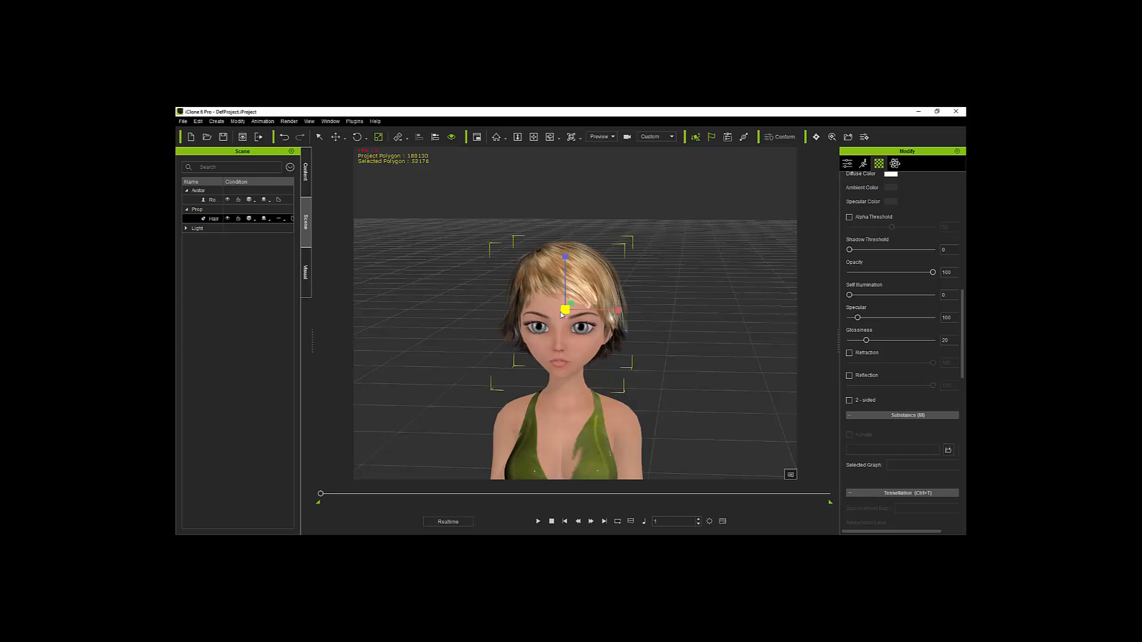
right_click_drag(675, 315, 742, 329)
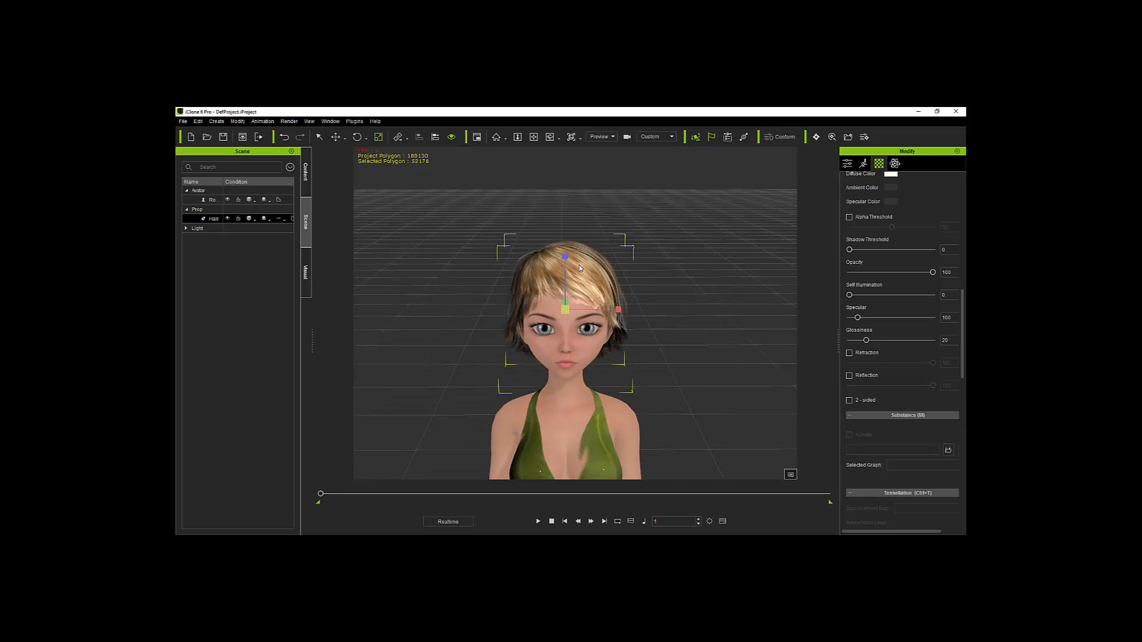
left_click(561, 439)
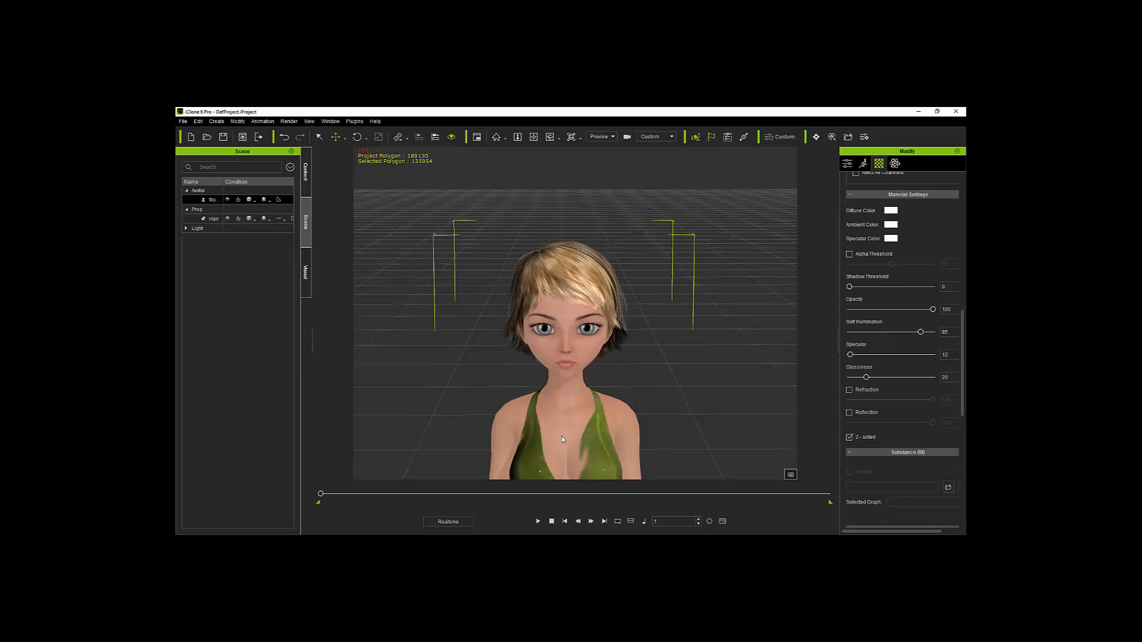
scroll(571, 422, "down", 2)
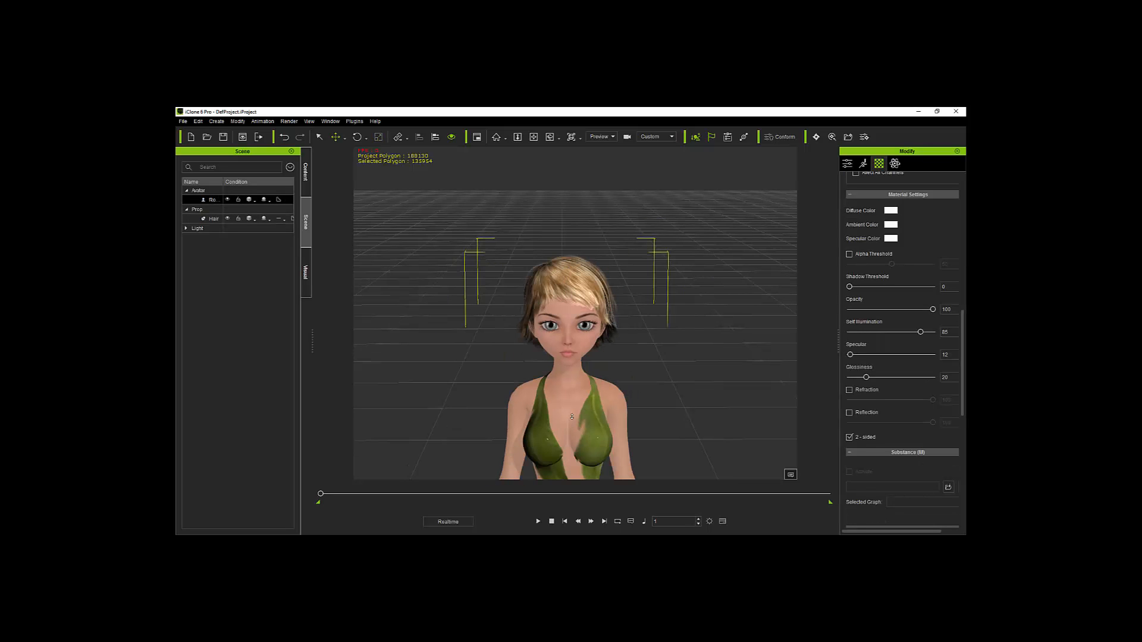
Check which commands are available for the avatar in the viewport.
right_click(573, 414)
mouse_move(644, 490)
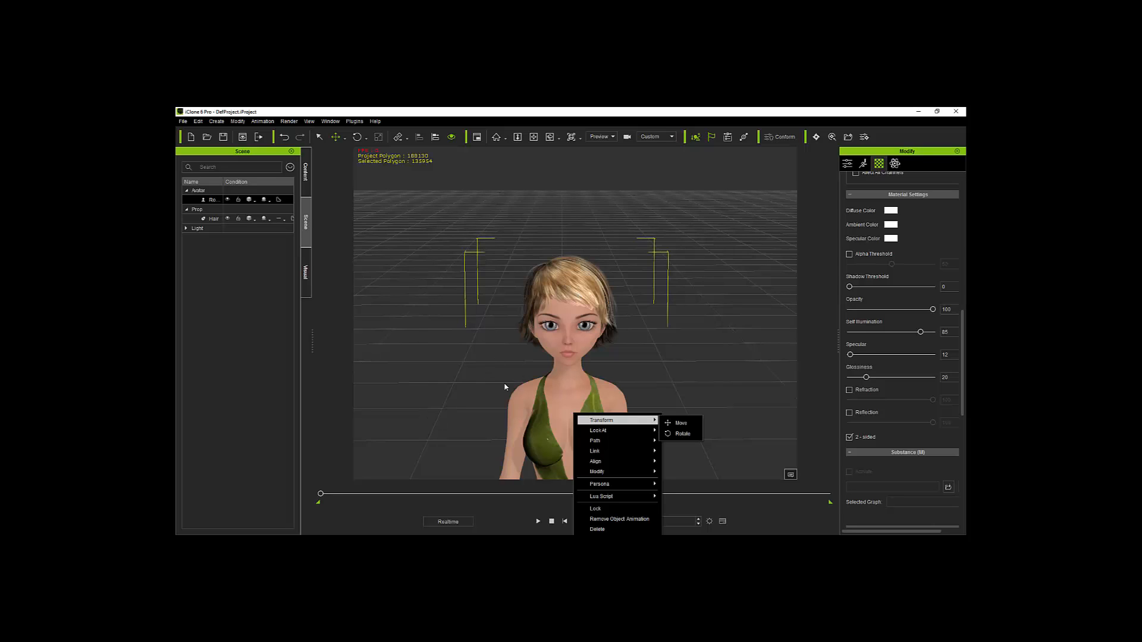
left_click(573, 408)
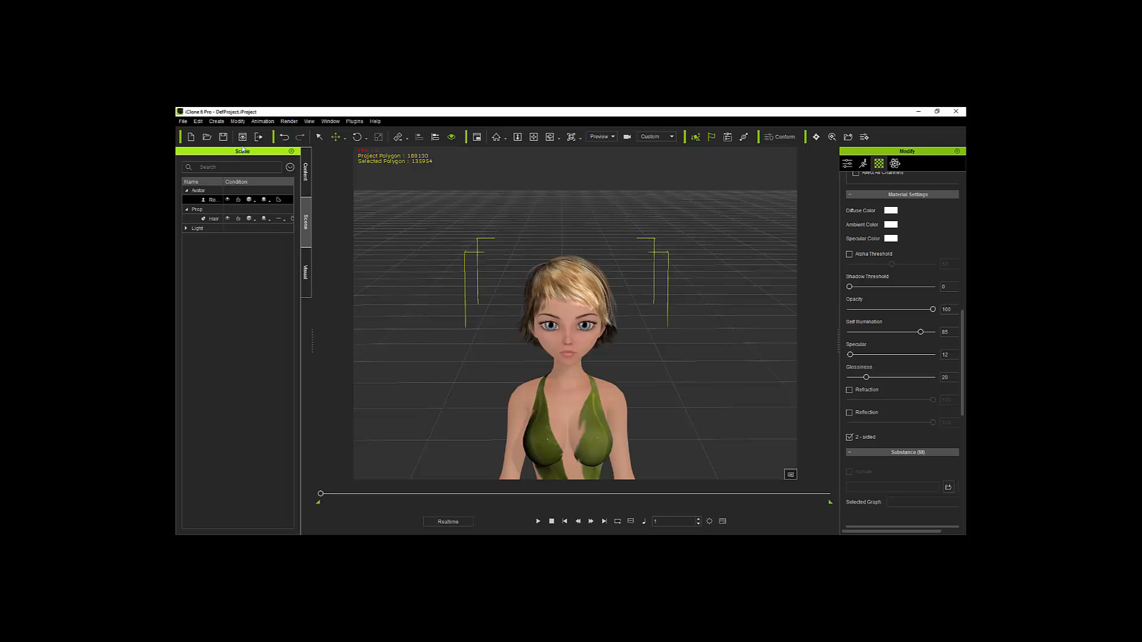
Find the Heidi template among the Persona animation content and try to place it on the avatar.
left_click(306, 173)
left_click(224, 163)
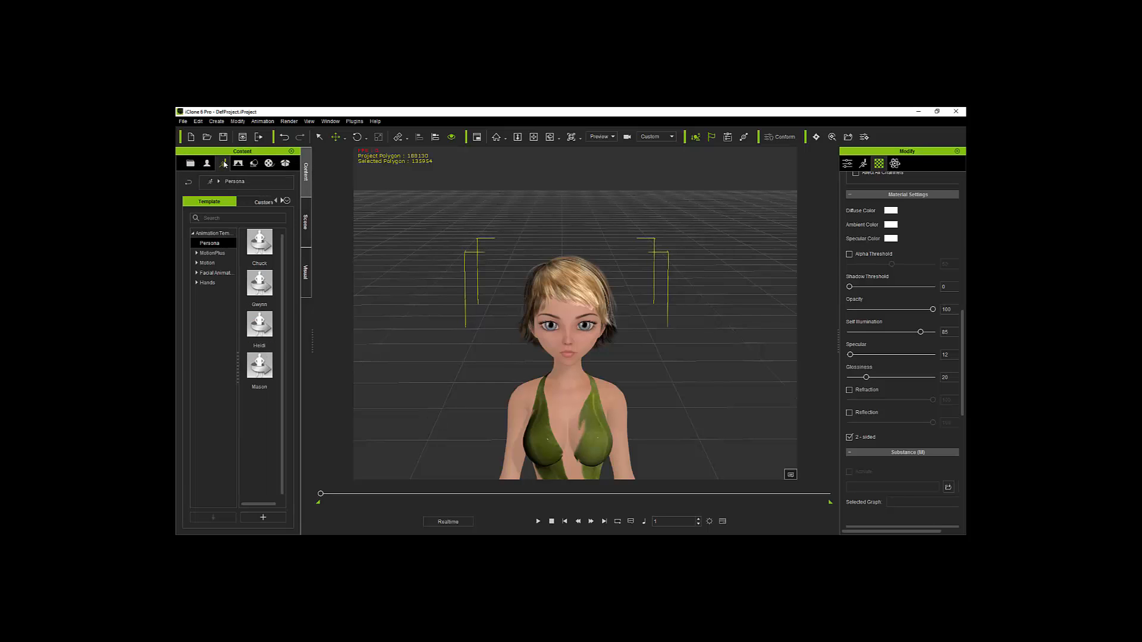
left_click(209, 243)
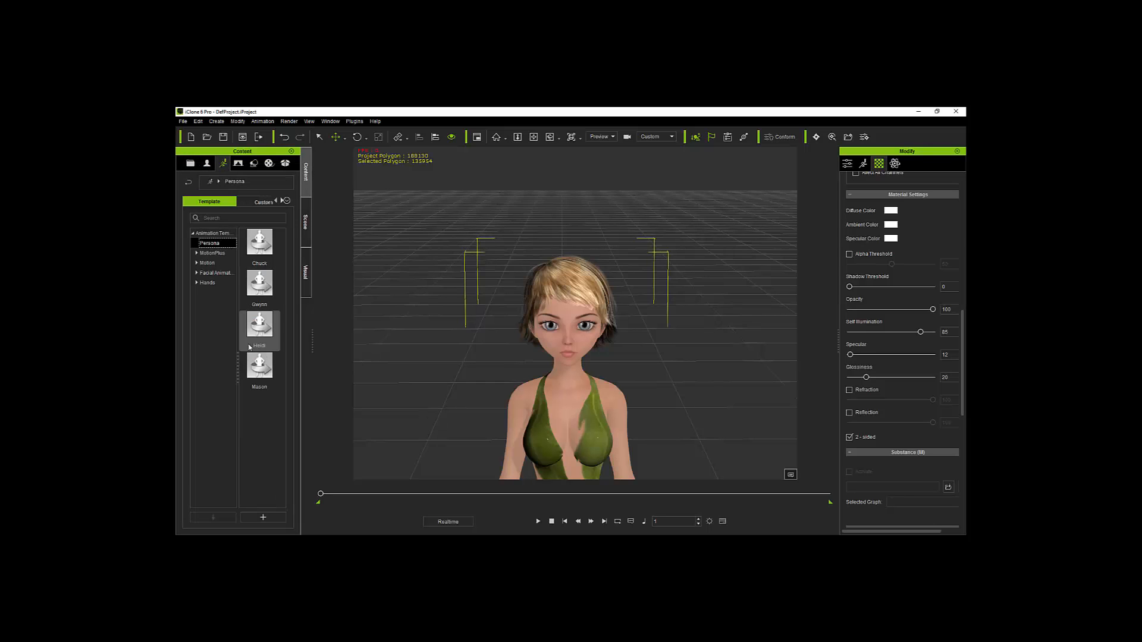
left_click(260, 326)
left_click_drag(262, 327, 593, 443)
right_click(273, 327)
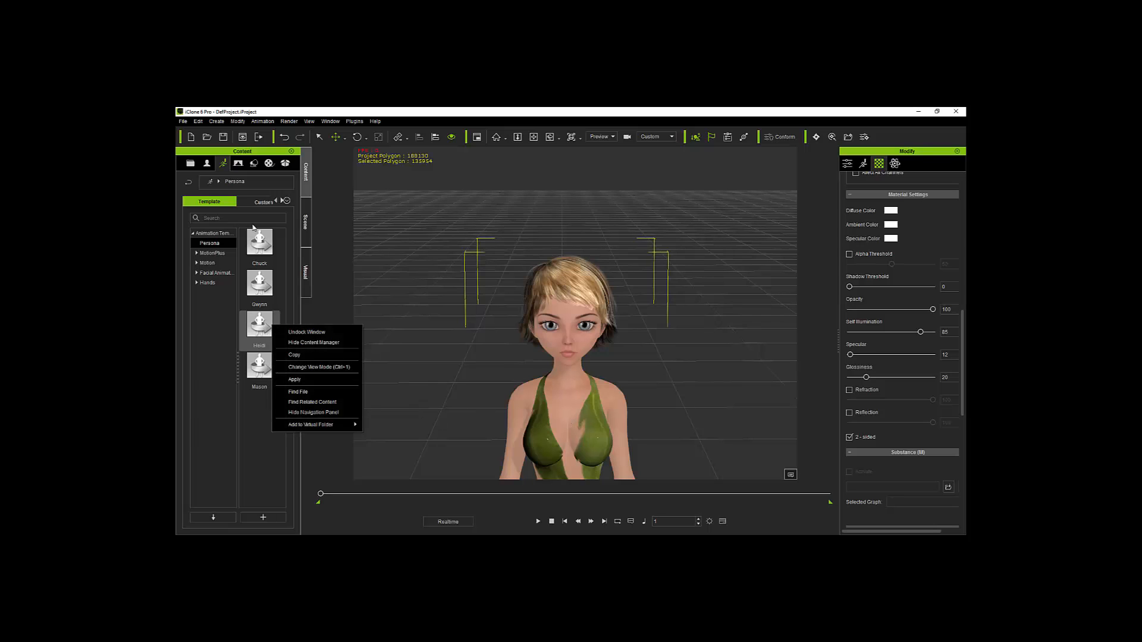
left_click(306, 217)
left_click(200, 190)
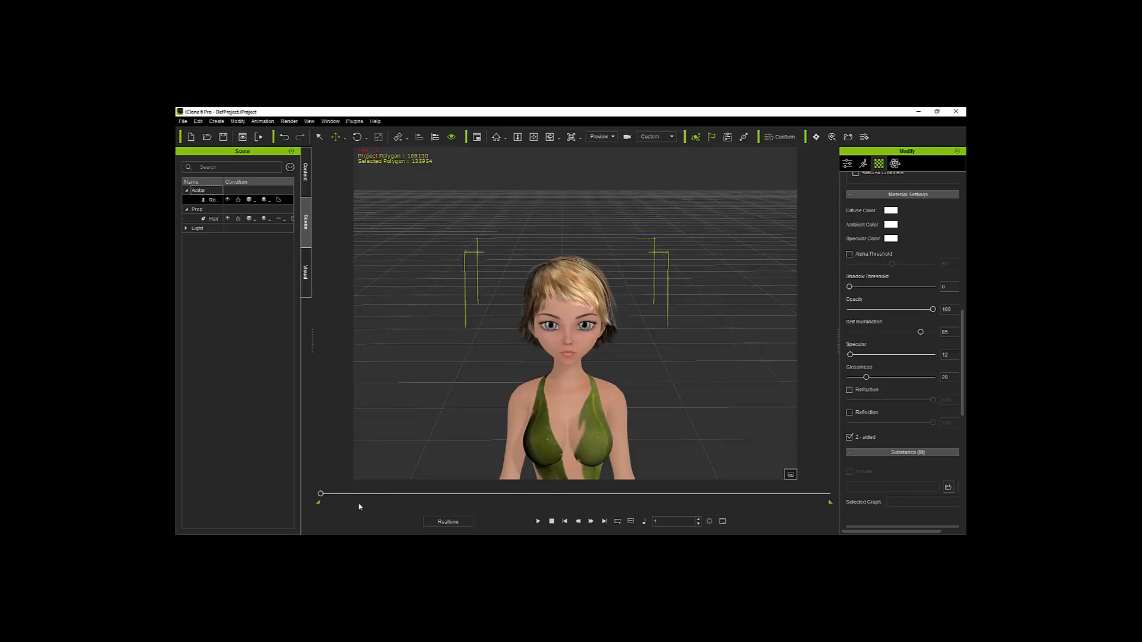
Apply the Heidi persona to the avatar and check the avatar's available commands.
left_click(305, 172)
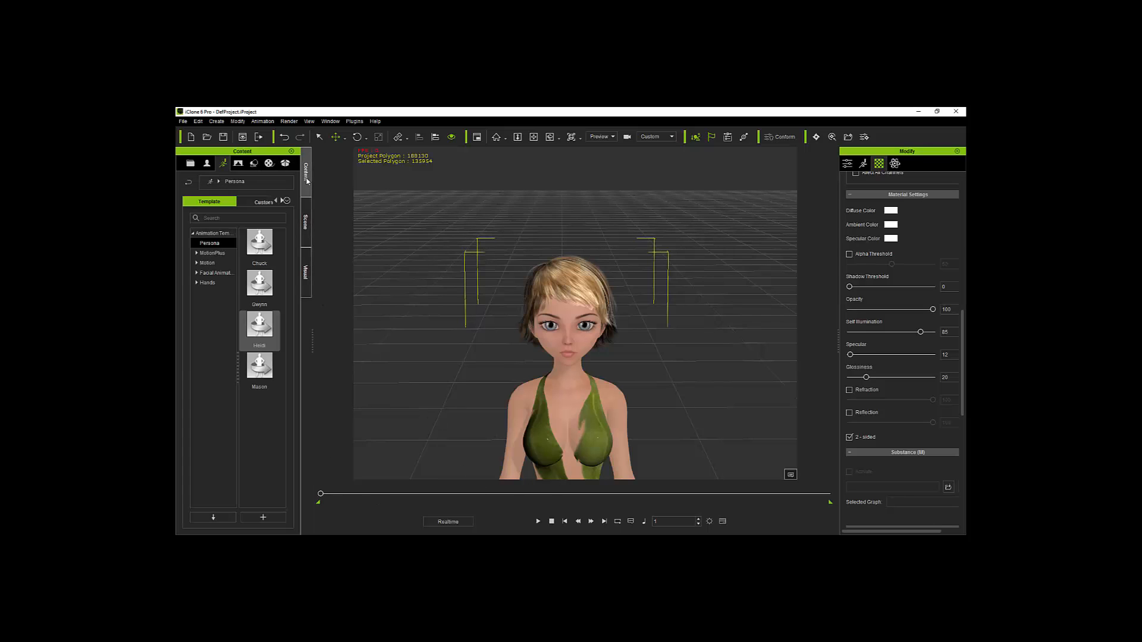
right_click(262, 325)
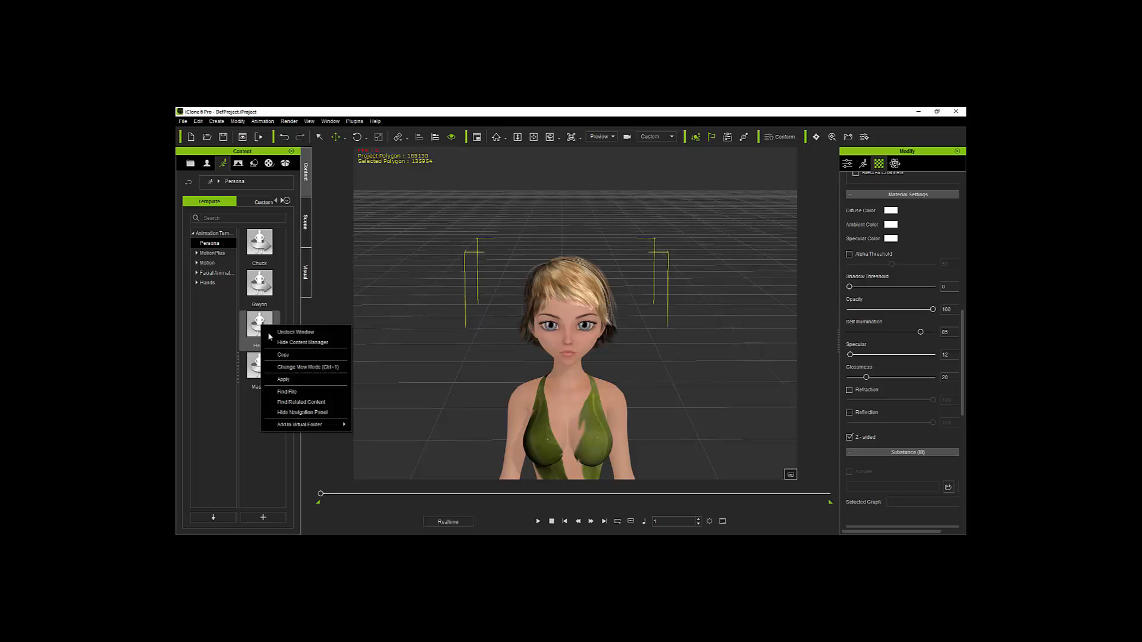
left_click(302, 381)
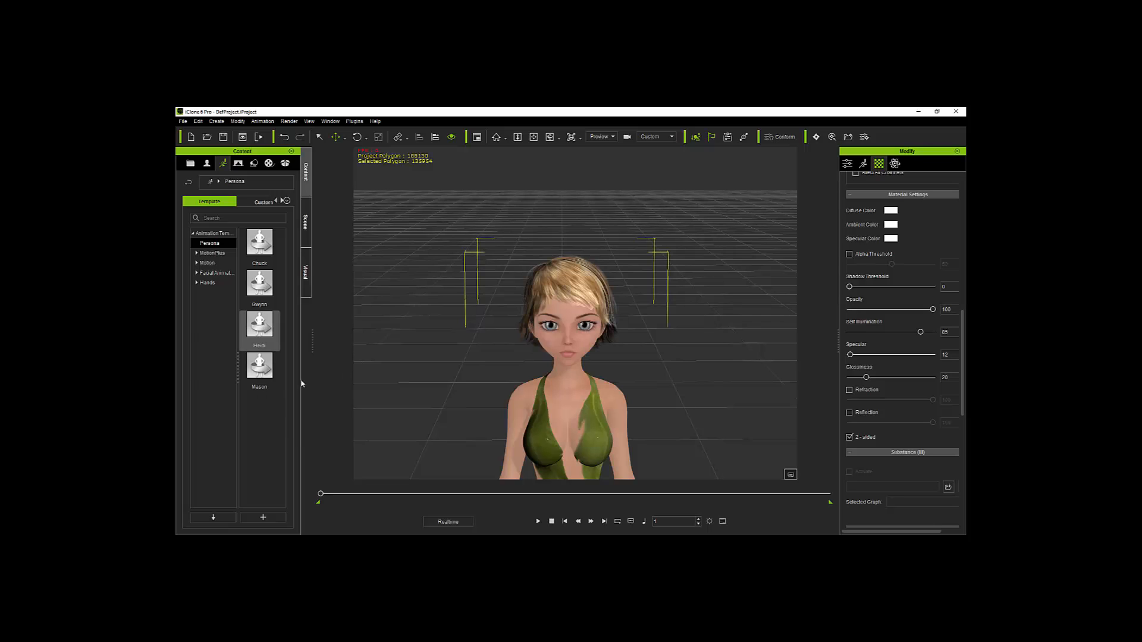
right_click(589, 396)
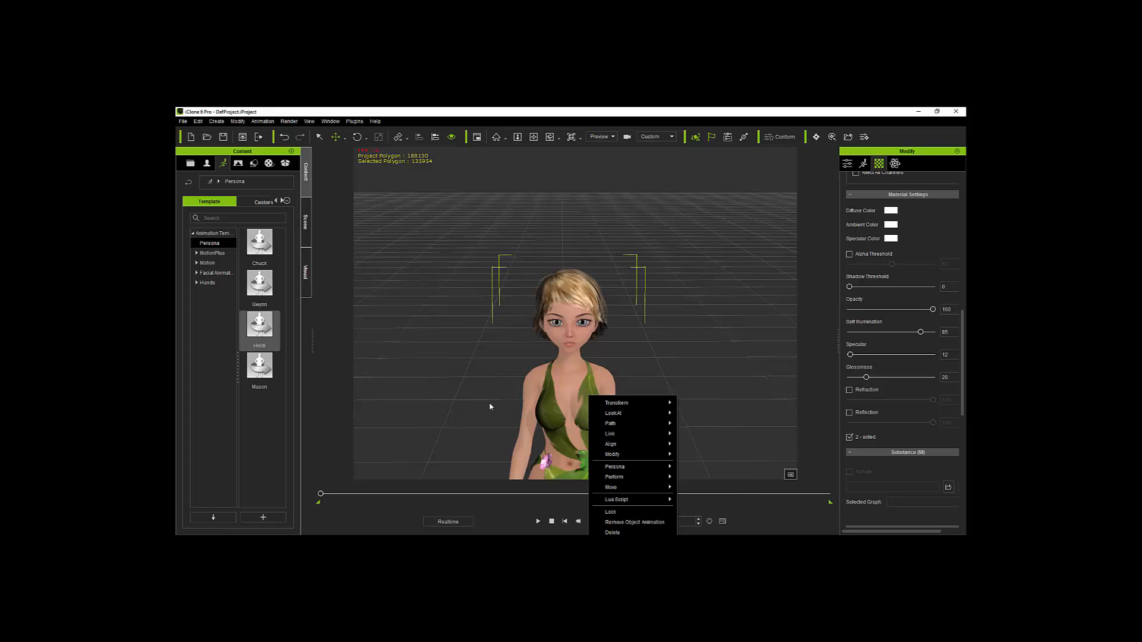
left_click(601, 320)
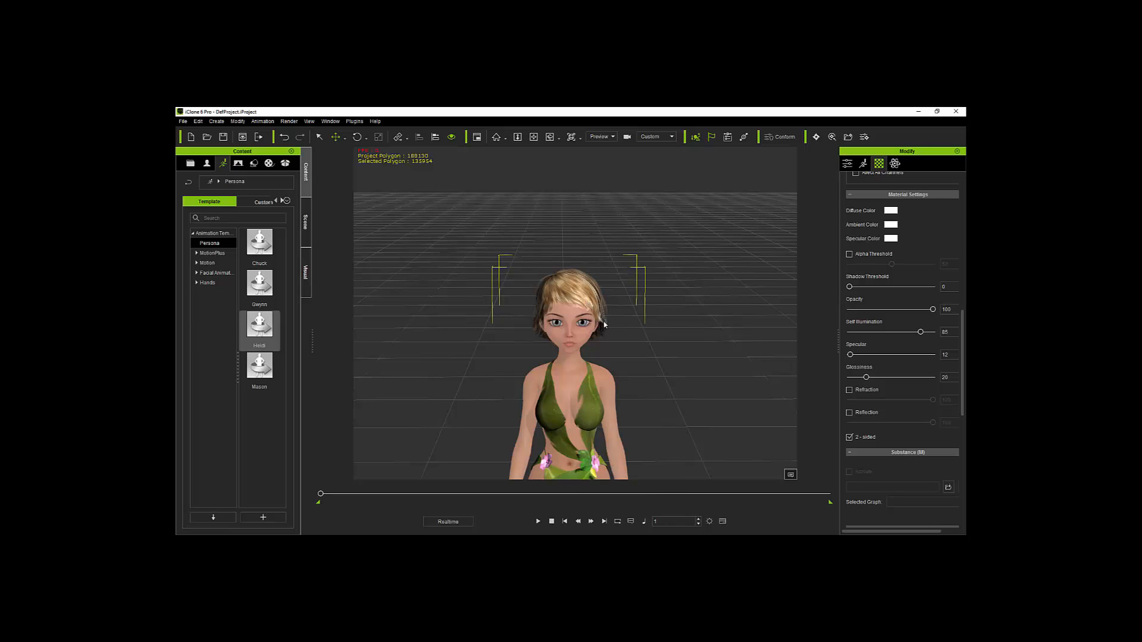
Select the hair prop in the scene and view it close up on the avatar's head.
left_click(306, 222)
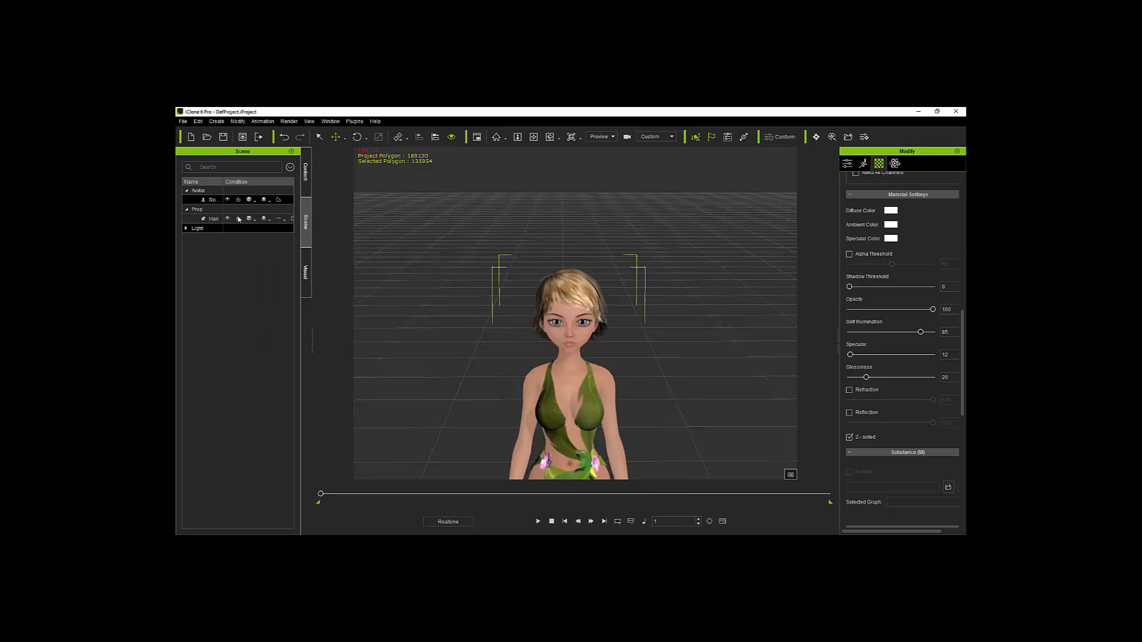
left_click(213, 218)
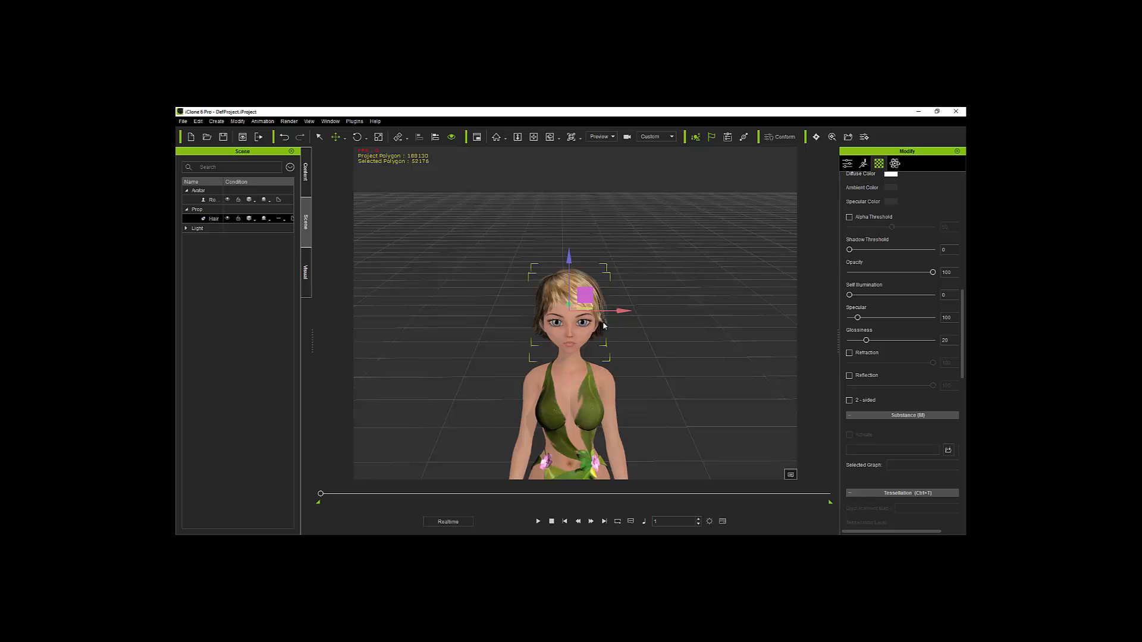
scroll(601, 330, "up", 2)
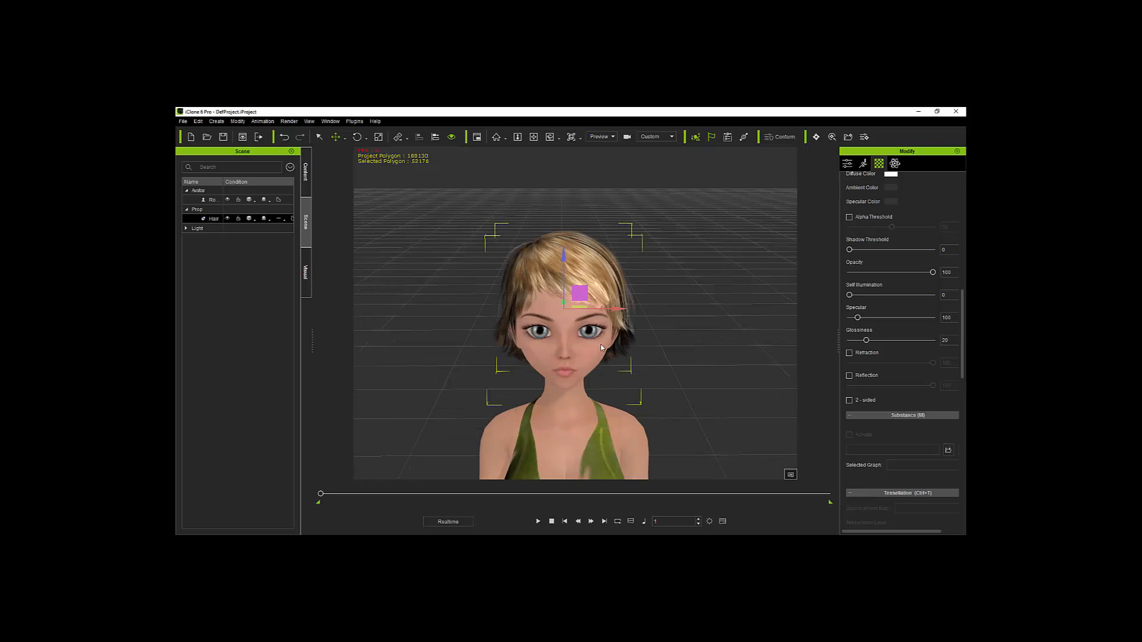
Attach the selected hair prop to the avatar.
right_click(631, 331)
mouse_move(684, 438)
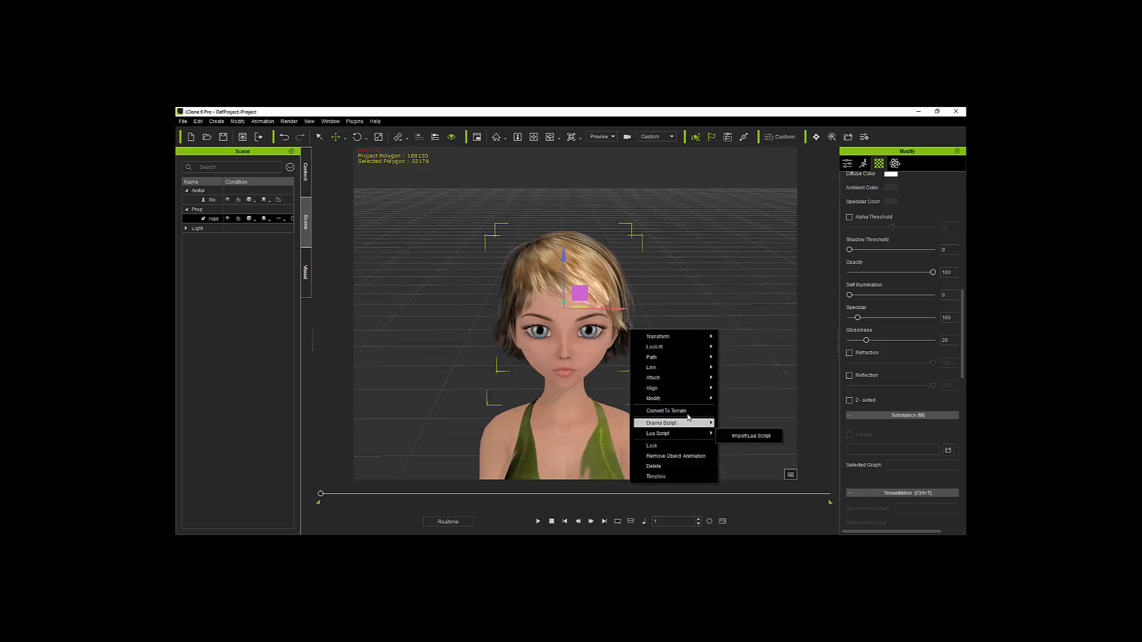
mouse_move(684, 379)
left_click(737, 380)
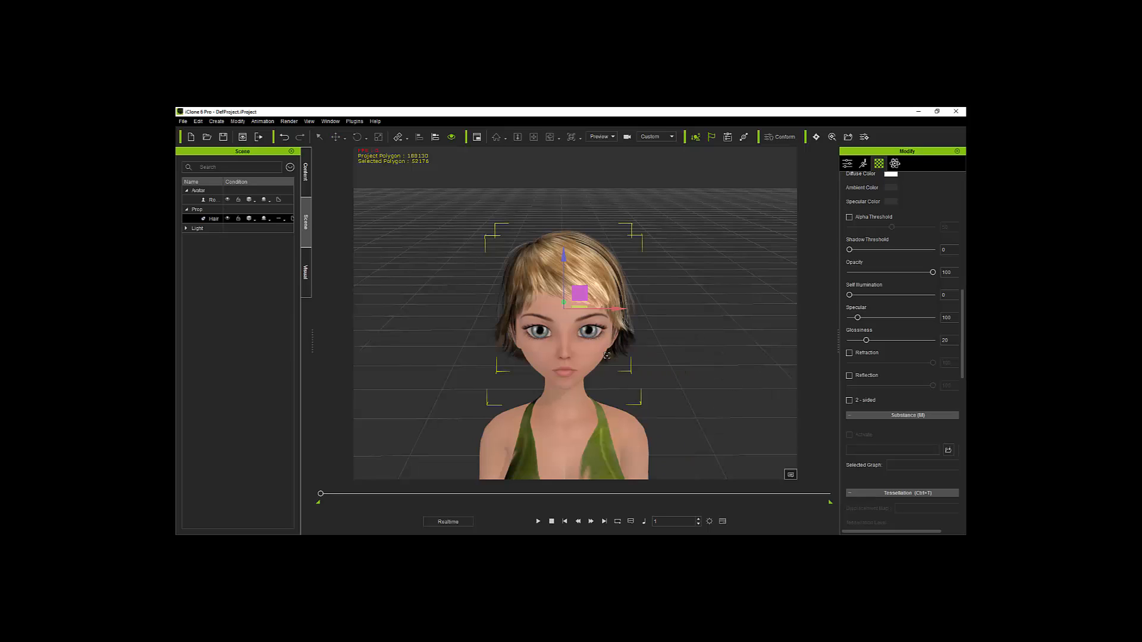
left_click(591, 402)
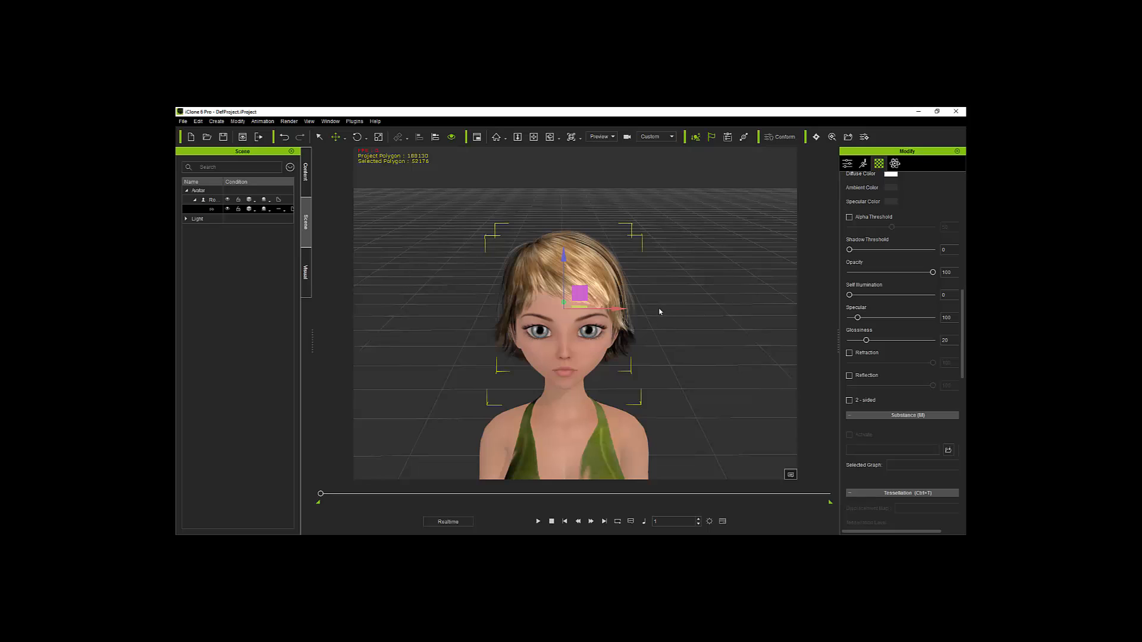
scroll(526, 322, "down", 3)
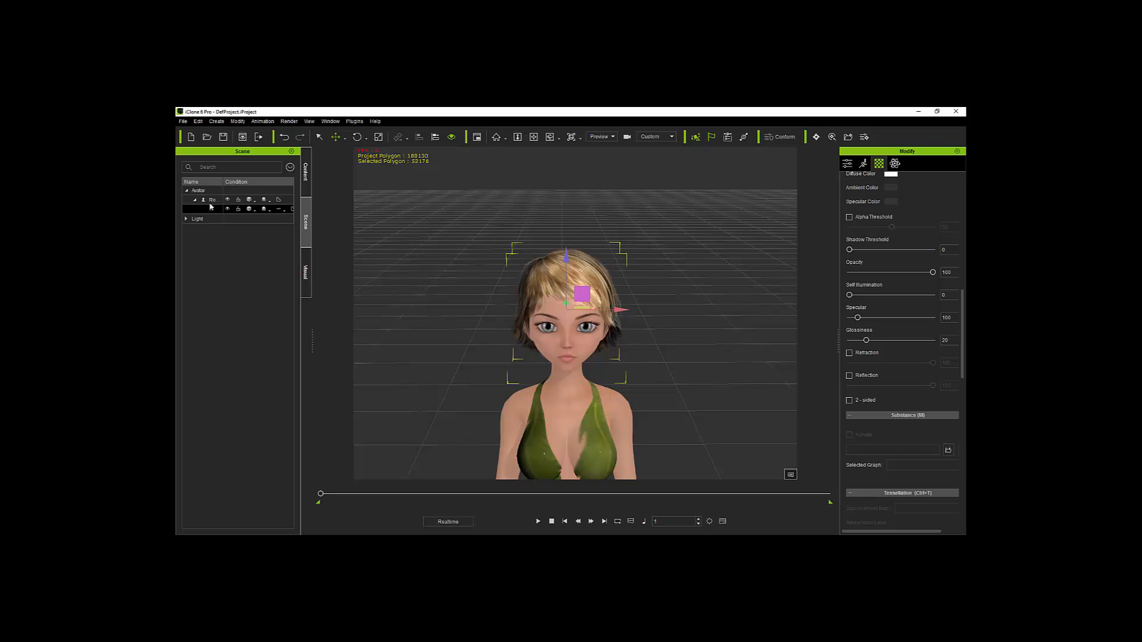
scroll(563, 330, "up", 1)
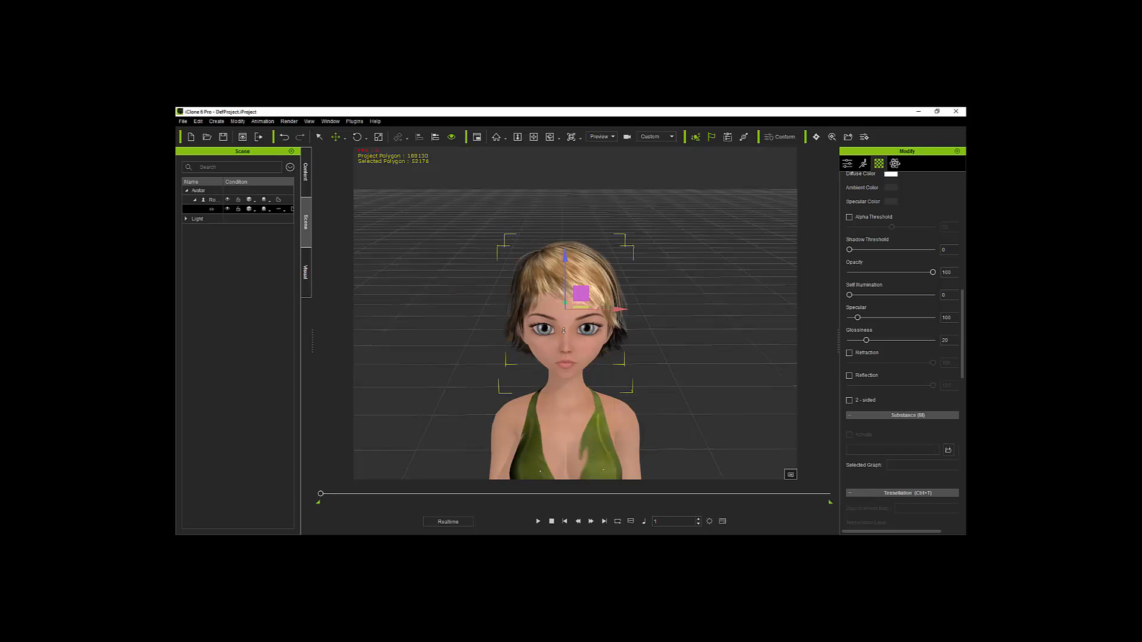
scroll(563, 331, "up", 2)
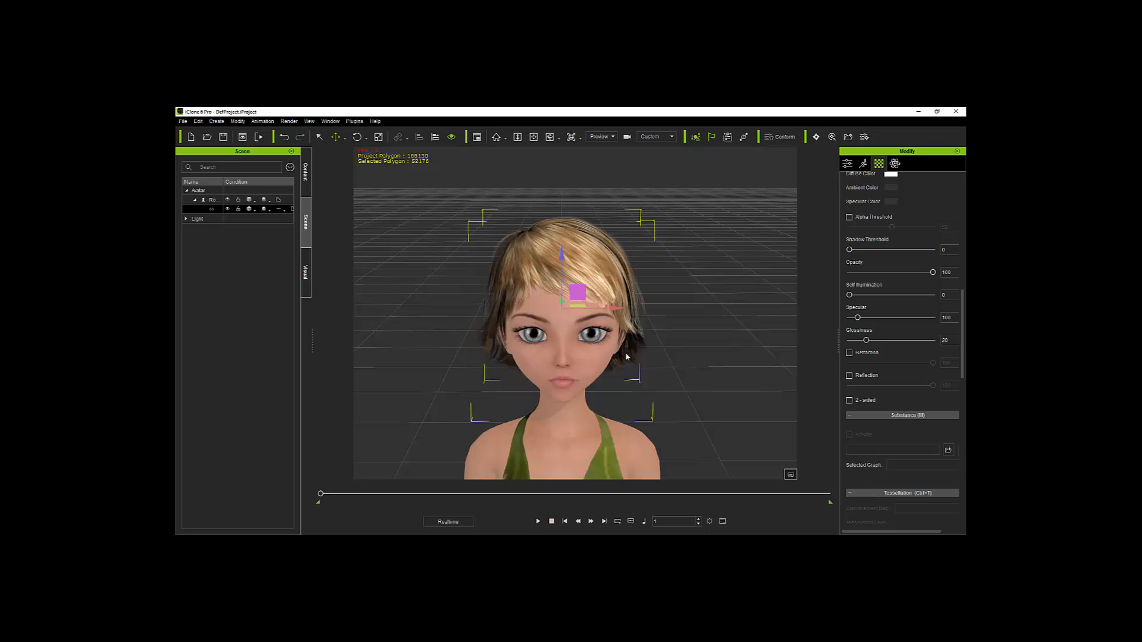
right_click(608, 352)
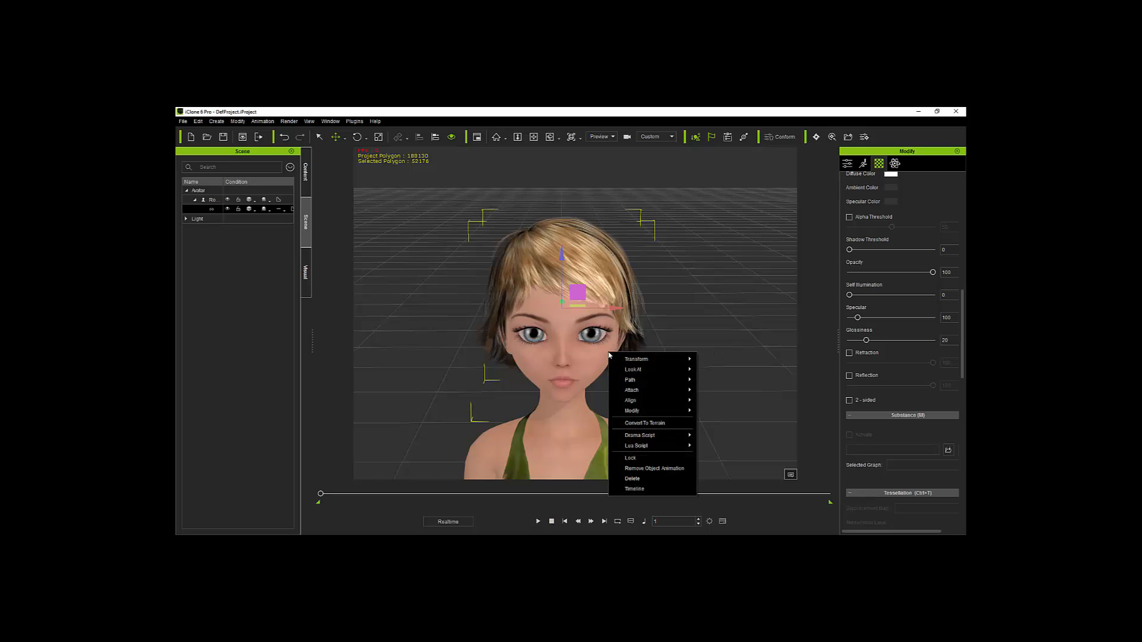
left_click(752, 411)
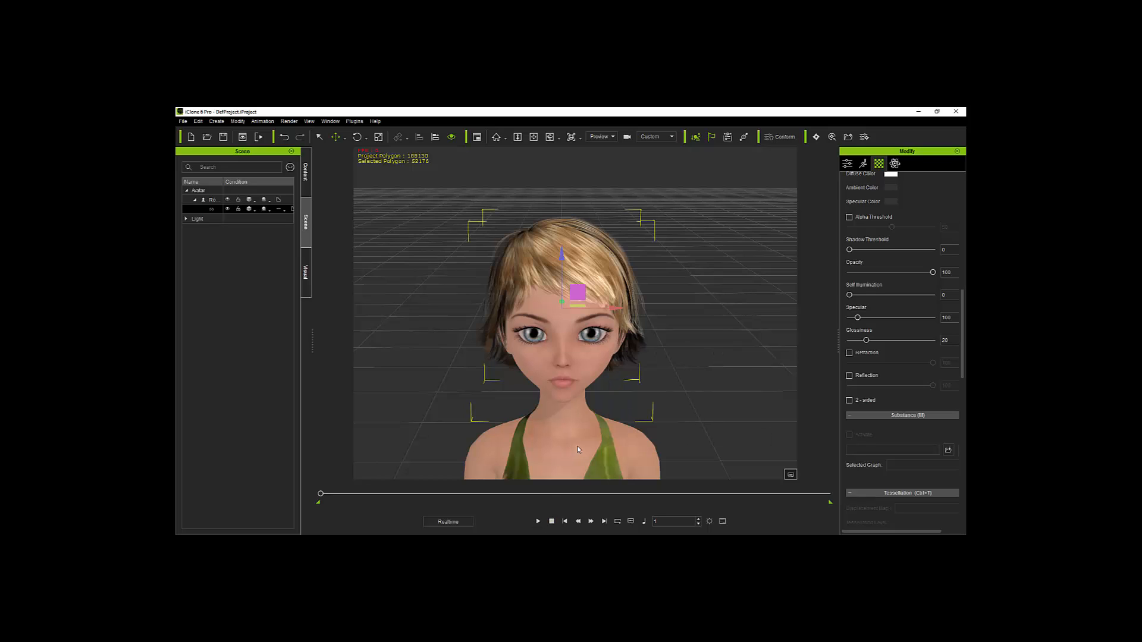
Apply the Twirl hair performance motion to the avatar and stop its playback.
left_click(211, 201)
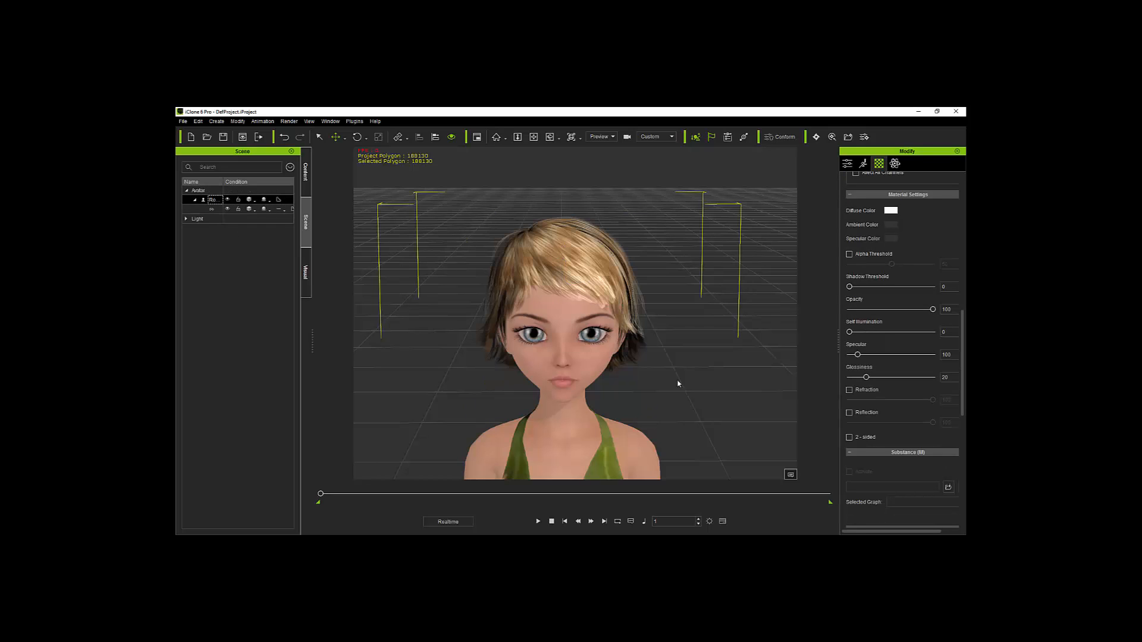
right_click(649, 443)
mouse_move(718, 393)
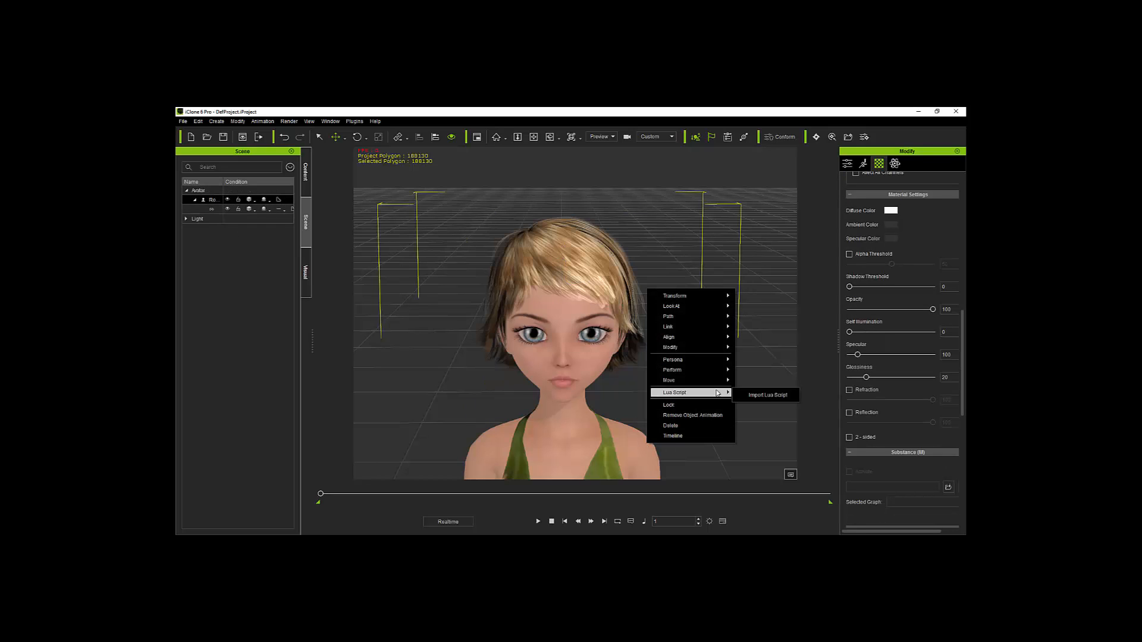
mouse_move(718, 374)
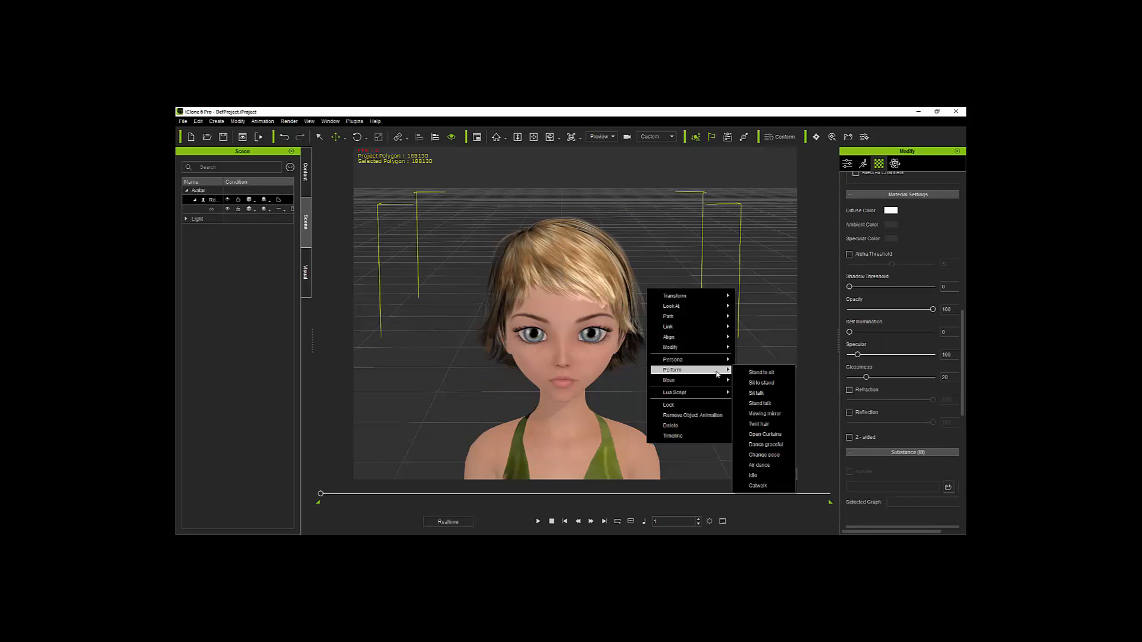
left_click(759, 423)
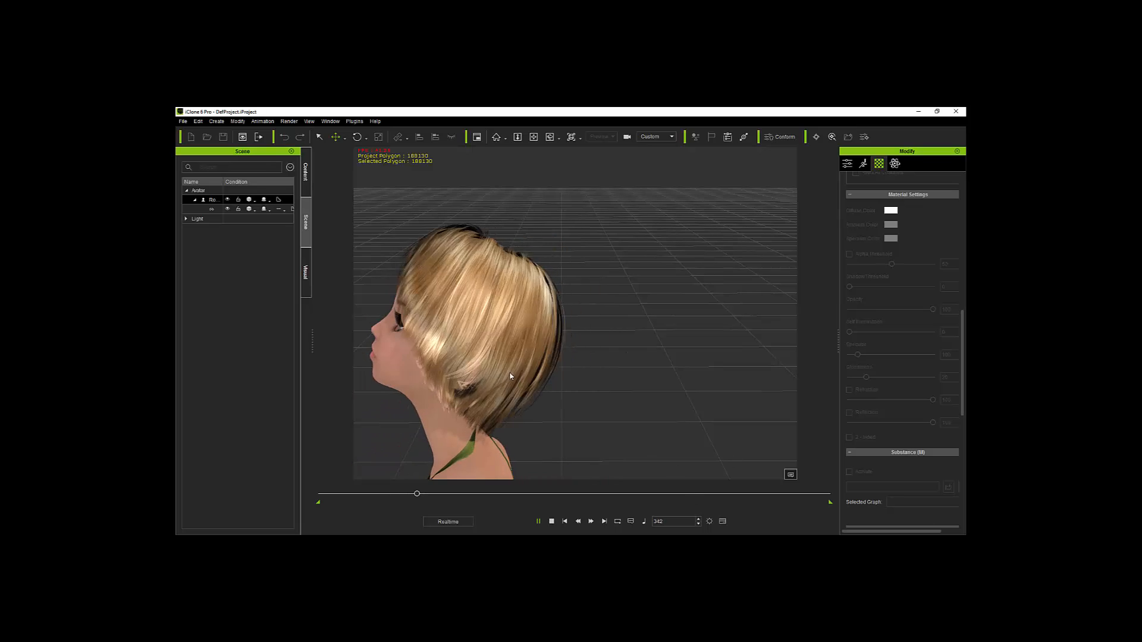
left_click(552, 522)
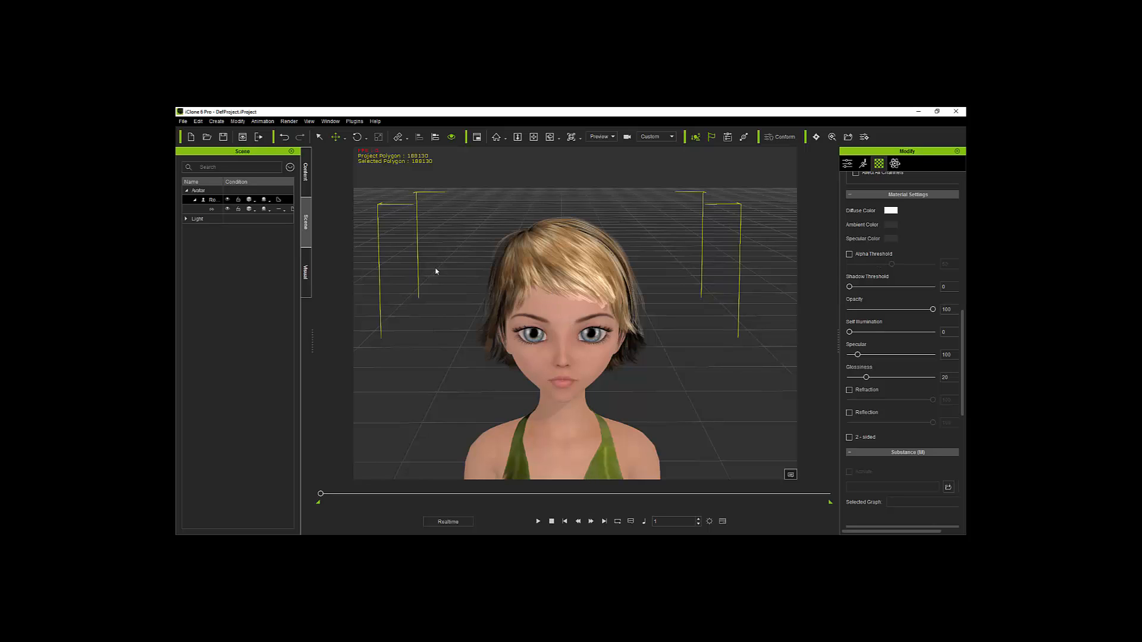
Activate physics on the attached hair and set it to Soft Cloth, continuing into weight map editing.
left_click(512, 262)
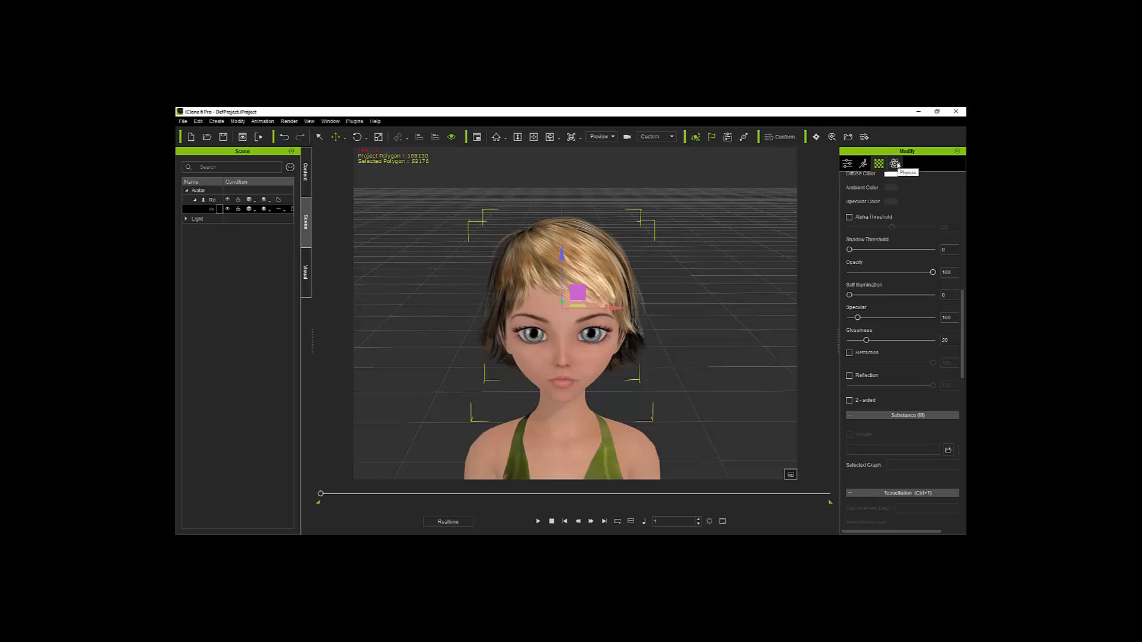
left_click(896, 165)
left_click(850, 198)
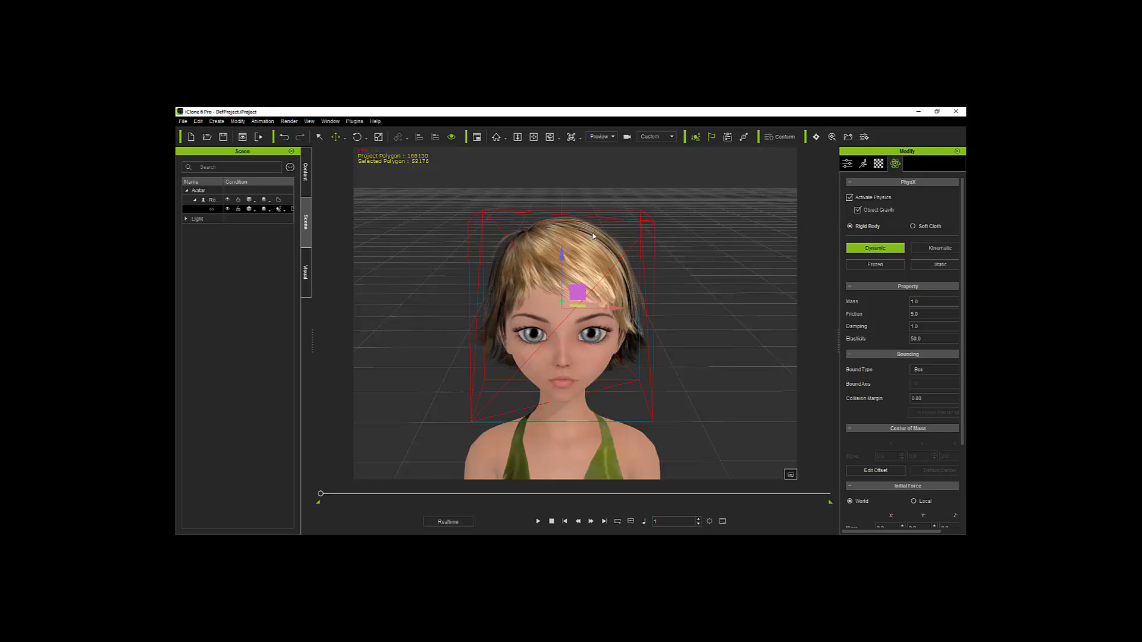
left_click(913, 226)
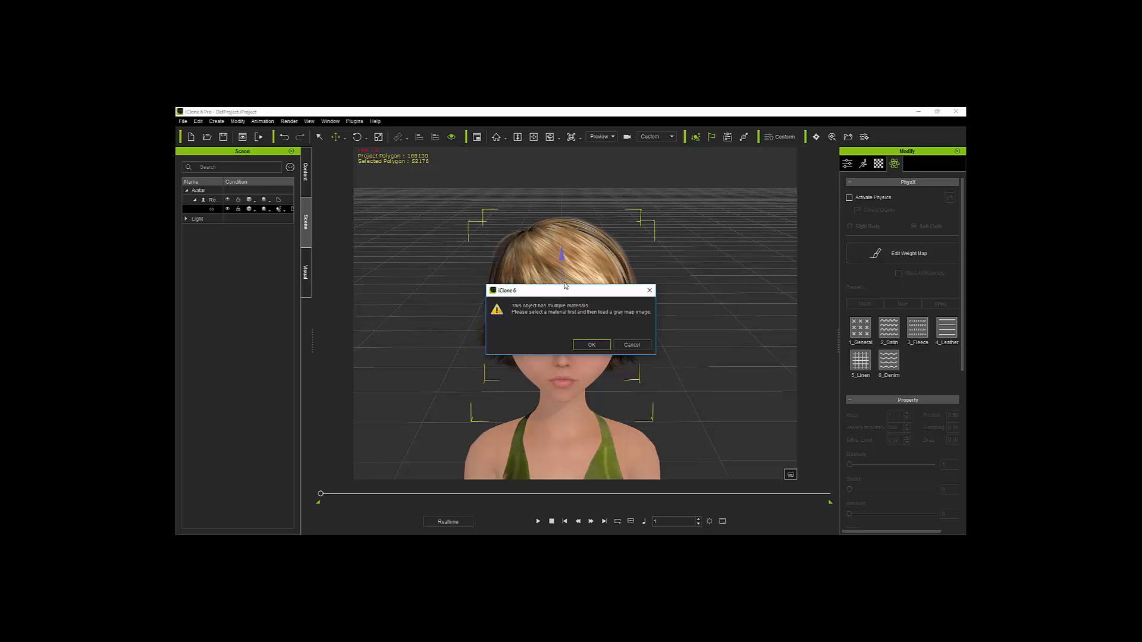
left_click(592, 346)
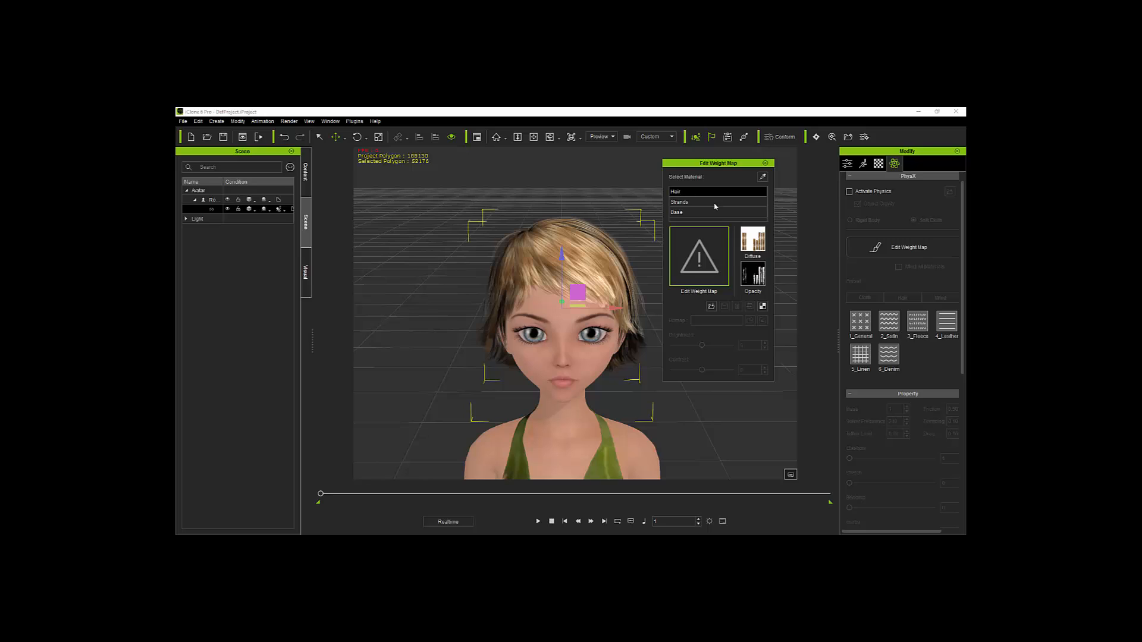
Examine the maps of the Strands, Base and Hair materials in the weight map editor.
left_click(695, 204)
left_click(693, 213)
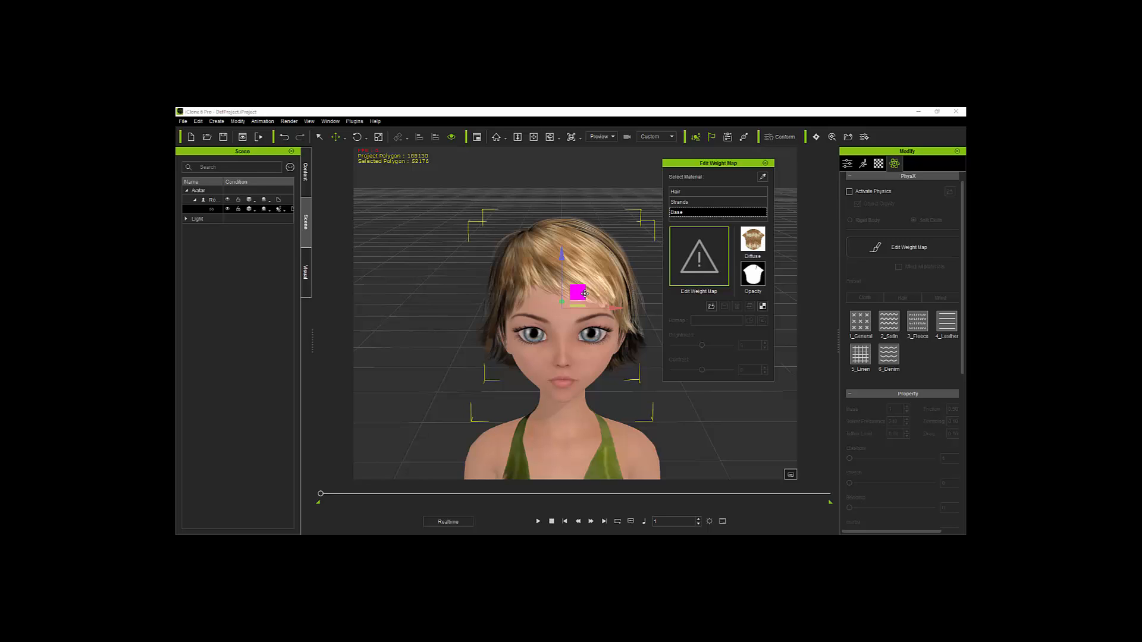
left_click(685, 193)
left_click(689, 203)
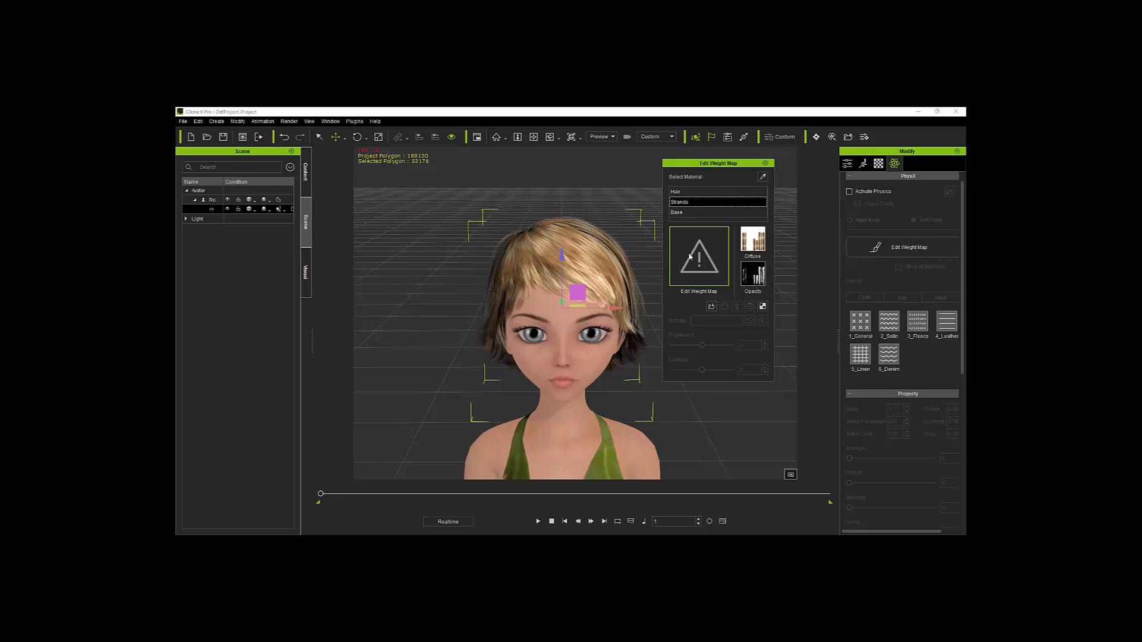
Load softcloth_28 as the weight map of the Hair material and preview the hair physics by playing the animation.
left_click(678, 192)
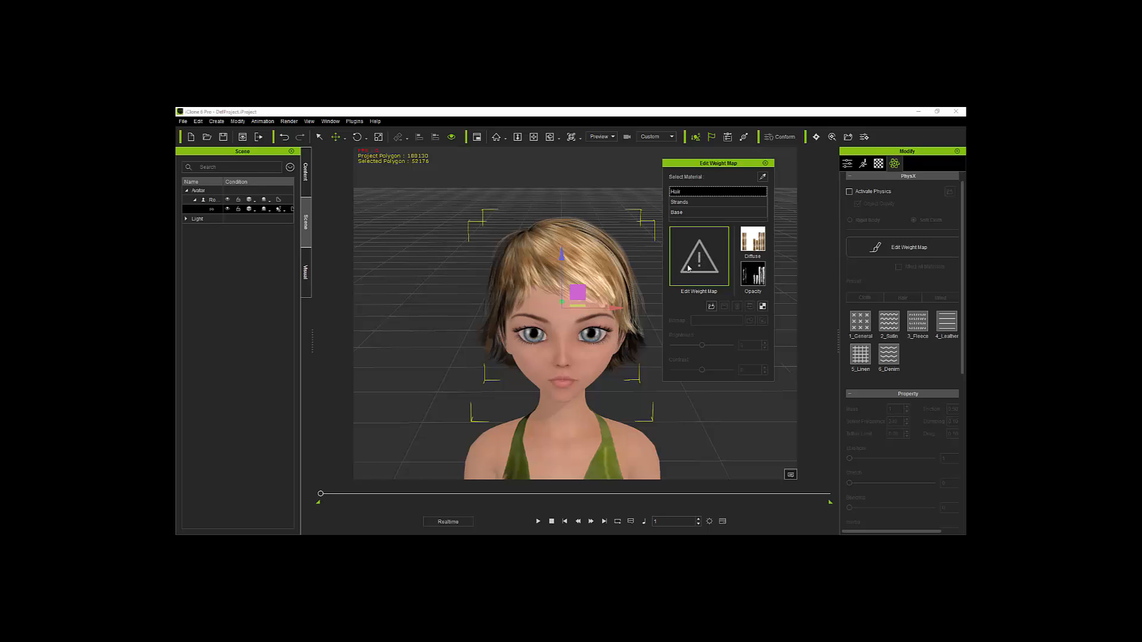
left_click(694, 258)
scroll(463, 220, "down", 1)
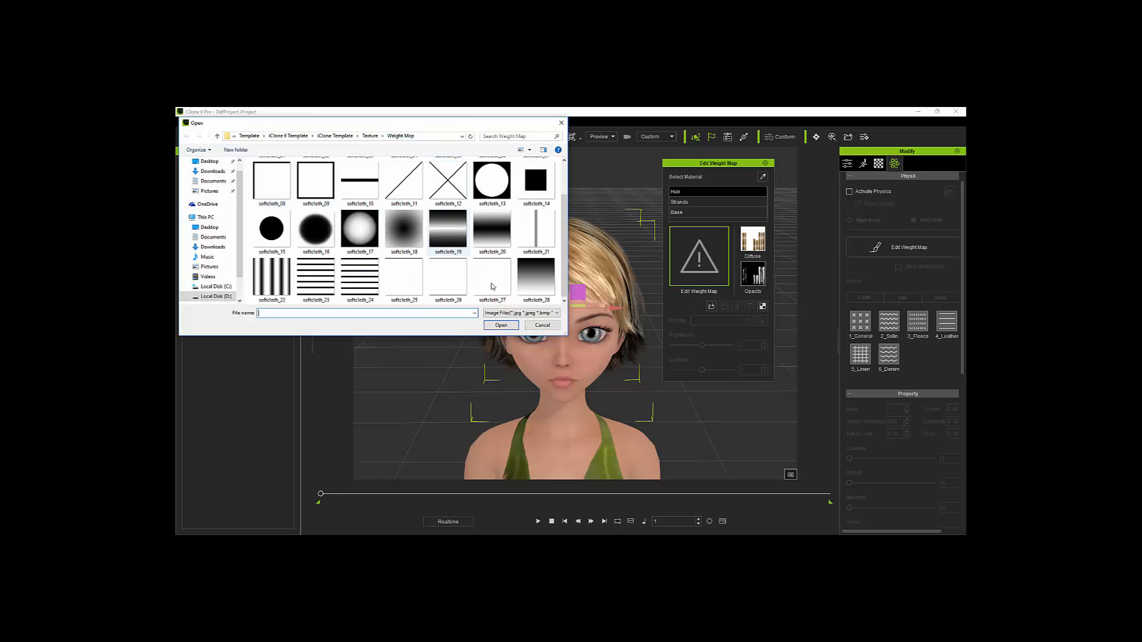
left_click(530, 261)
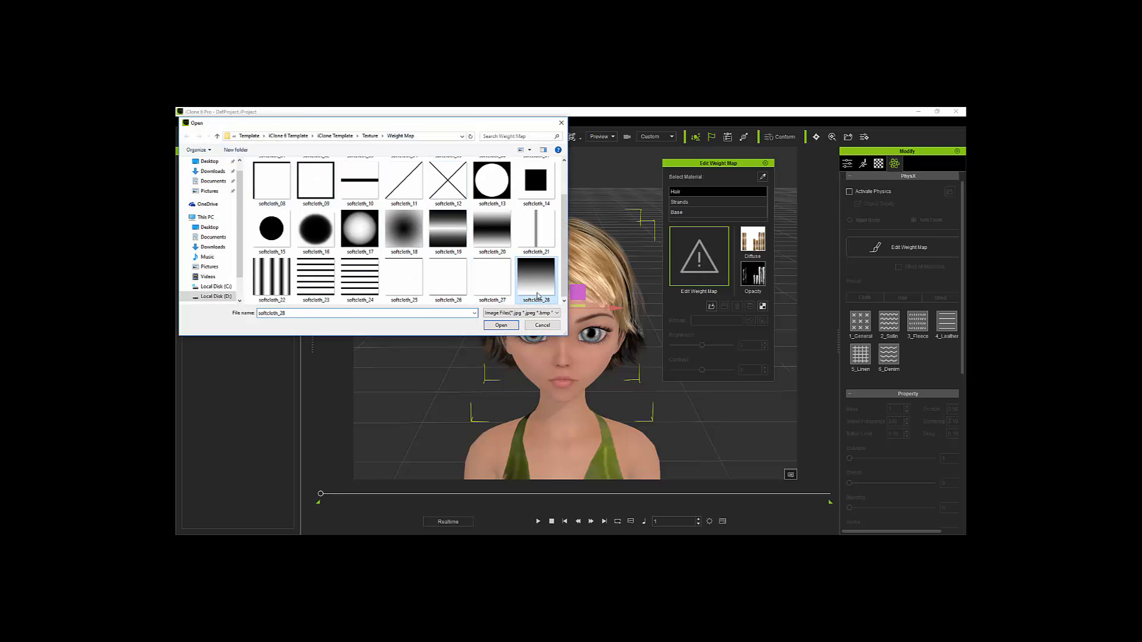
left_click(501, 324)
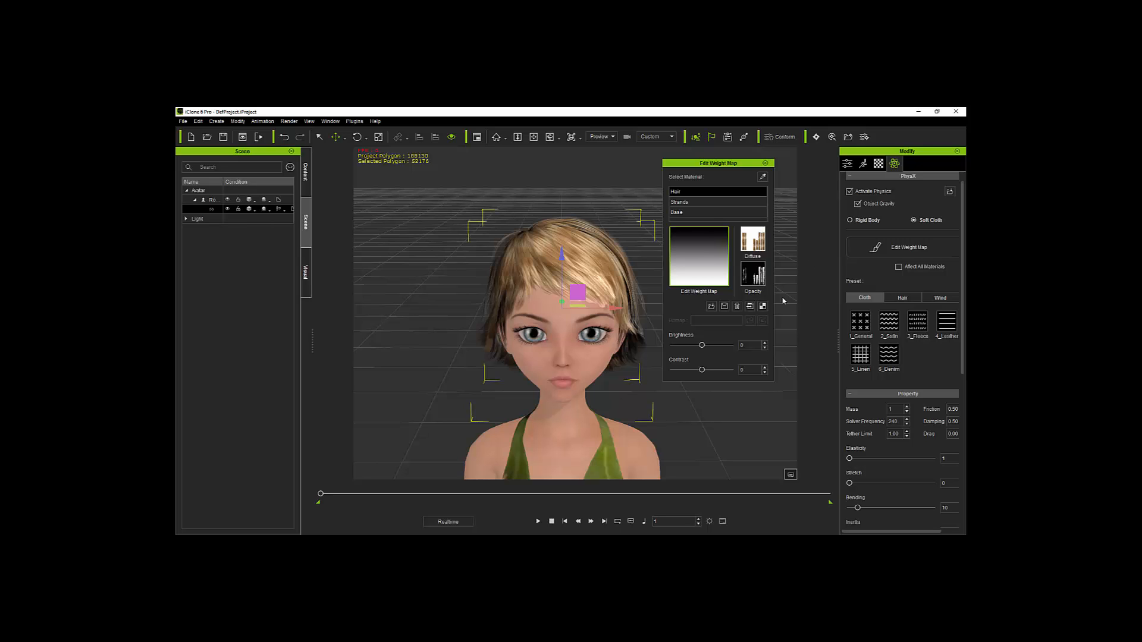
left_click(538, 521)
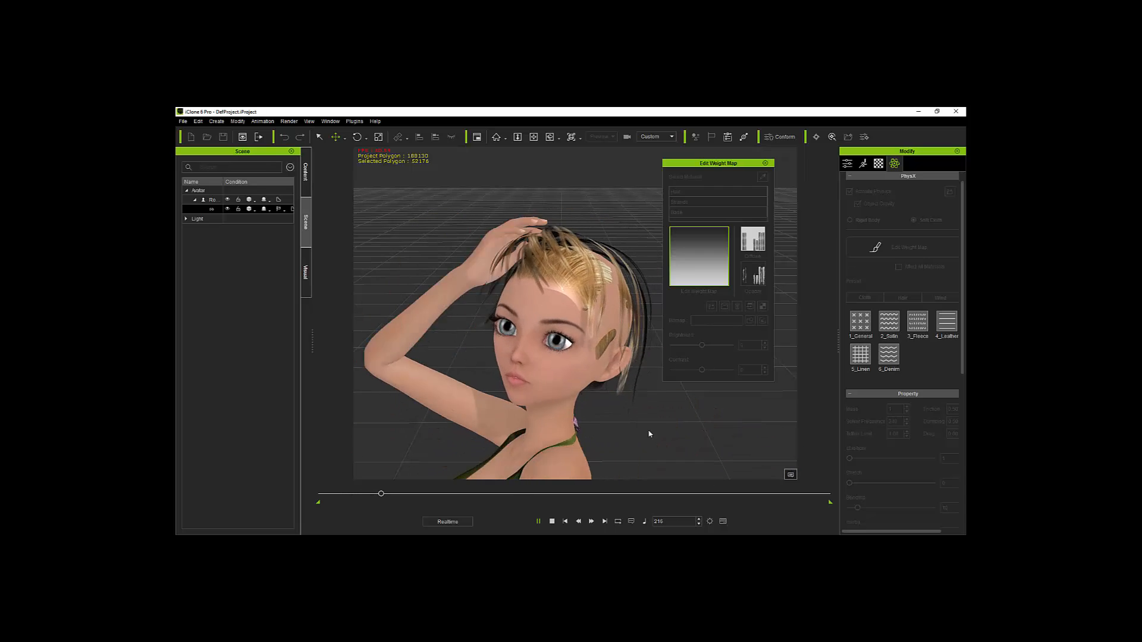
left_click(552, 522)
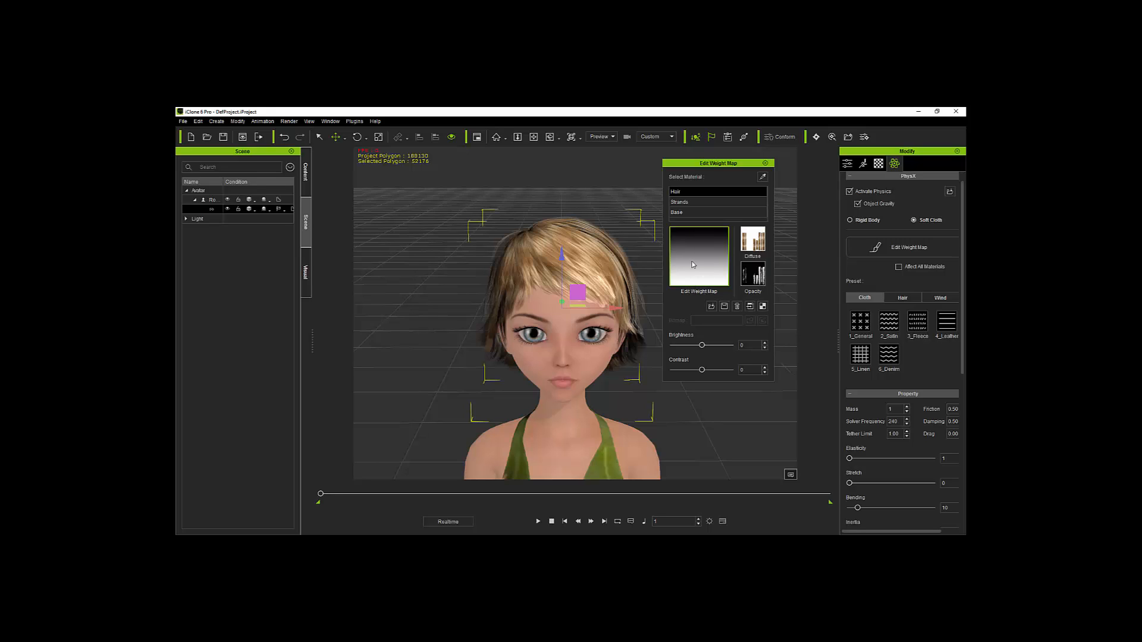
left_click(751, 308)
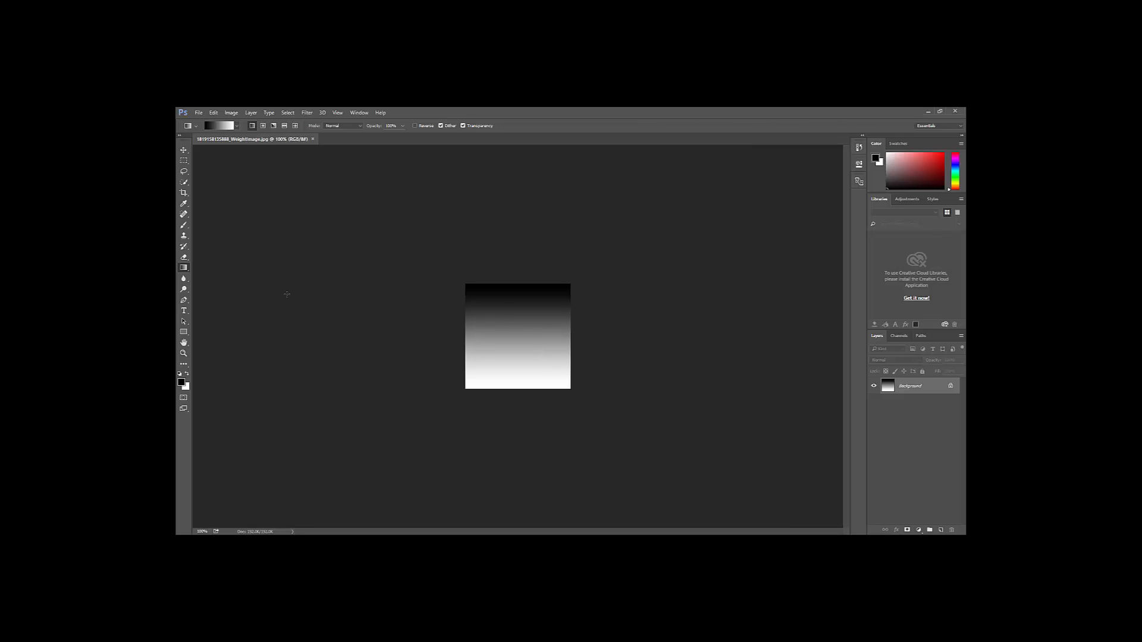
left_click(202, 531)
left_click(952, 387)
left_click(334, 138)
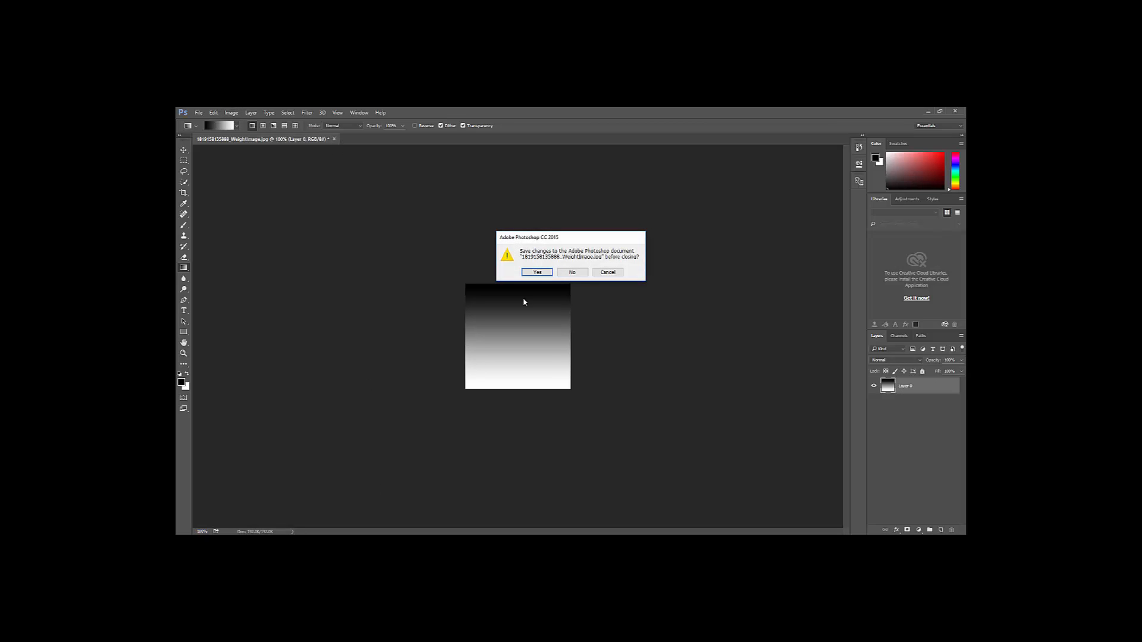
left_click(562, 273)
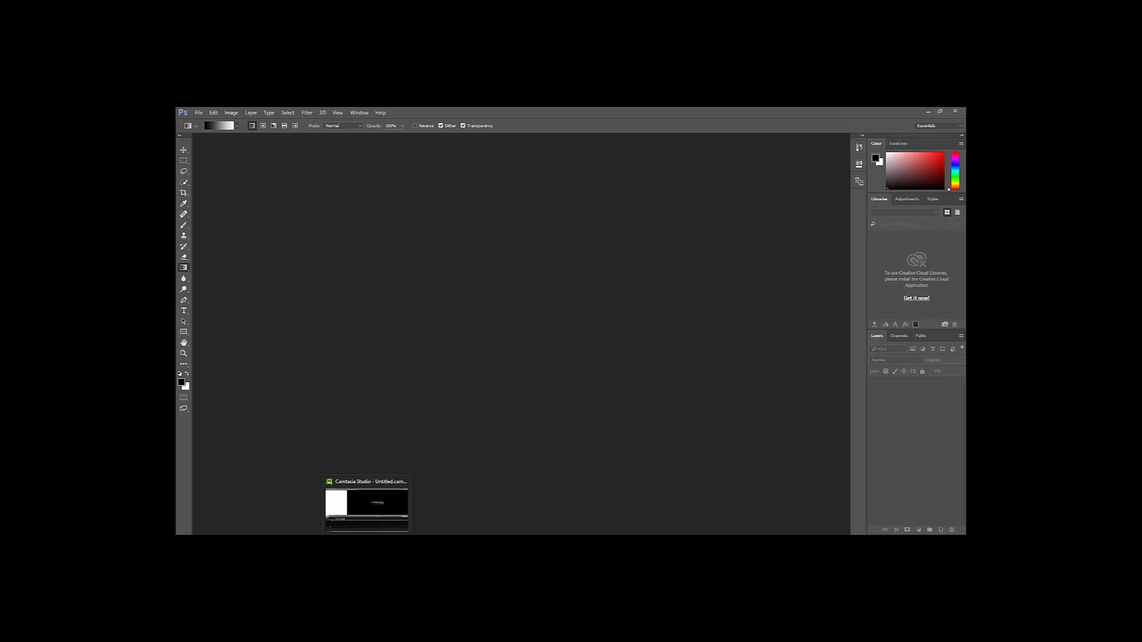
left_click(407, 542)
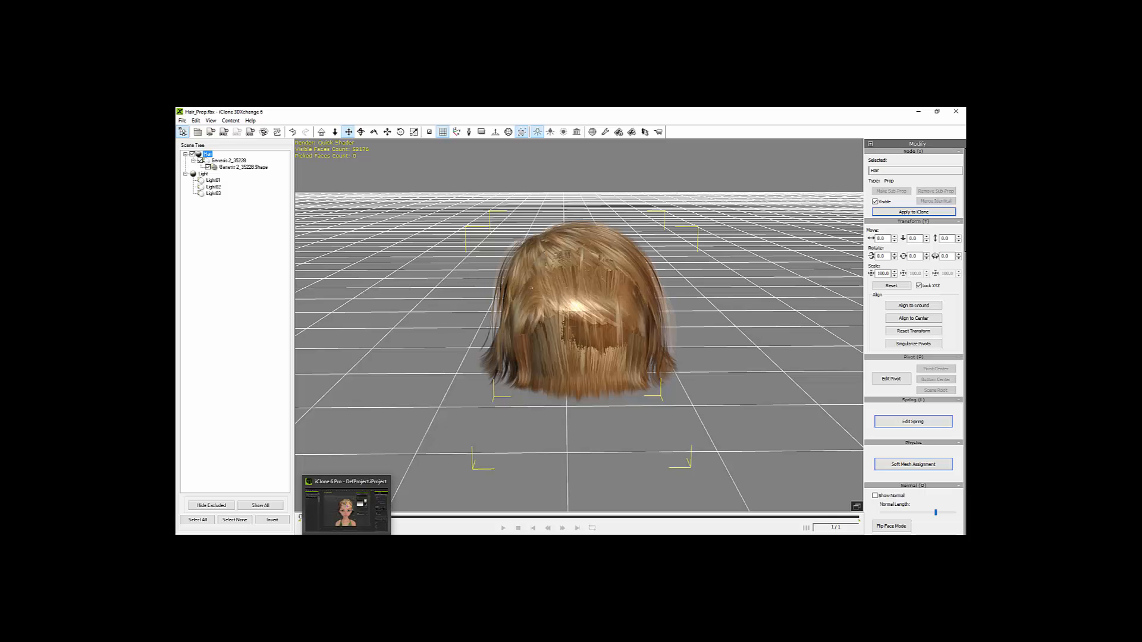
left_click(347, 543)
Open the Hair material's diffuse texture in Photoshop and add a new empty layer above the background.
left_click(753, 238)
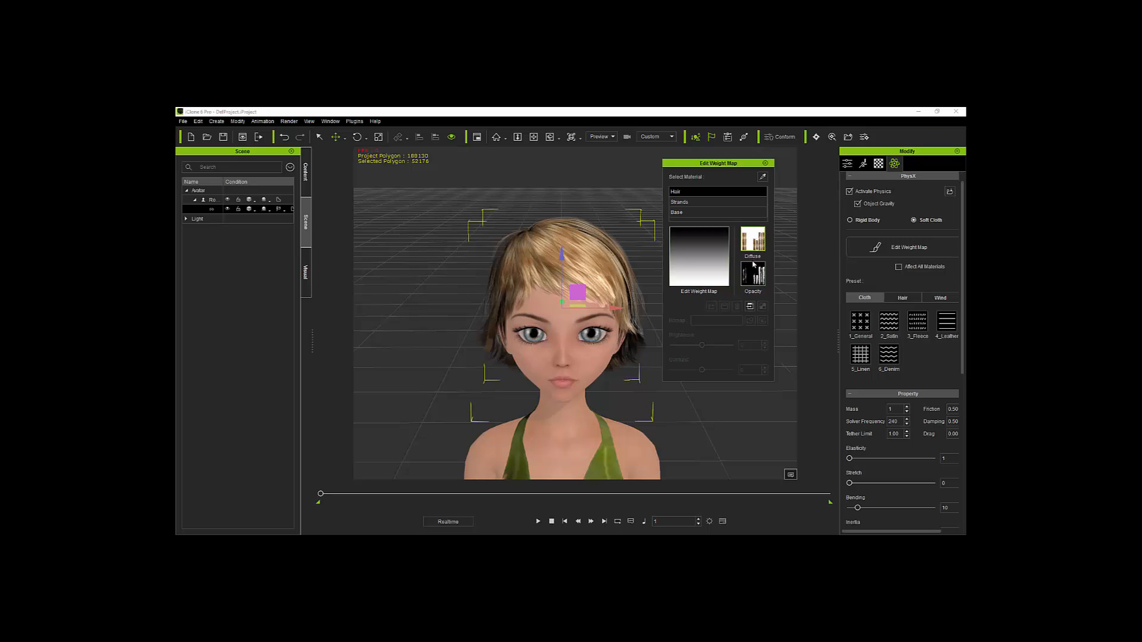
left_click(750, 306)
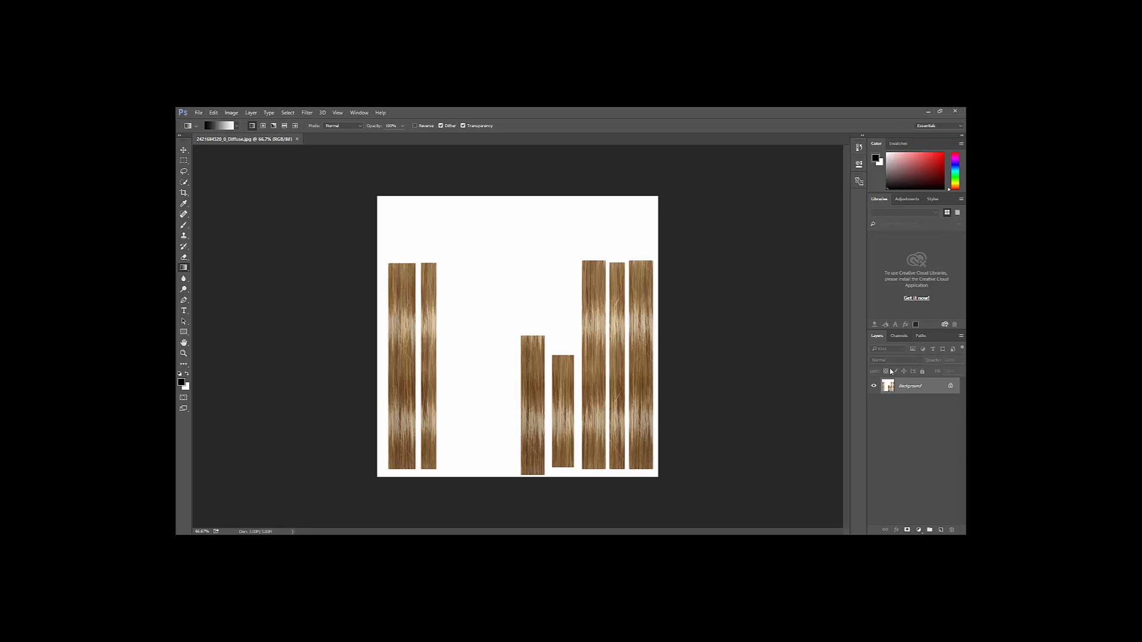
left_click(941, 530)
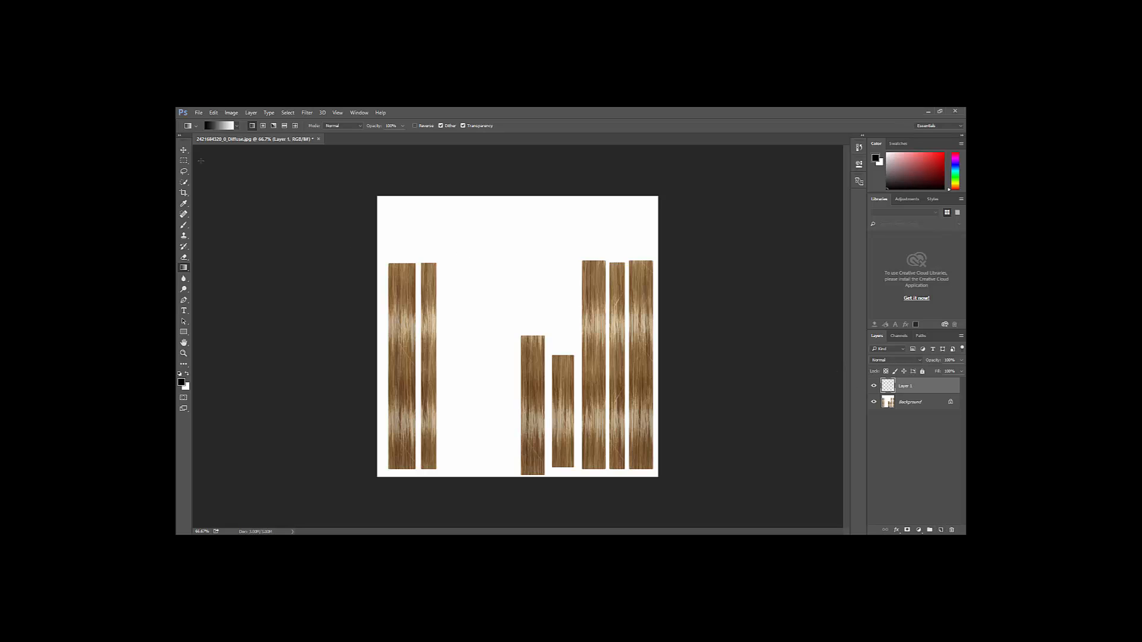
left_click(905, 407)
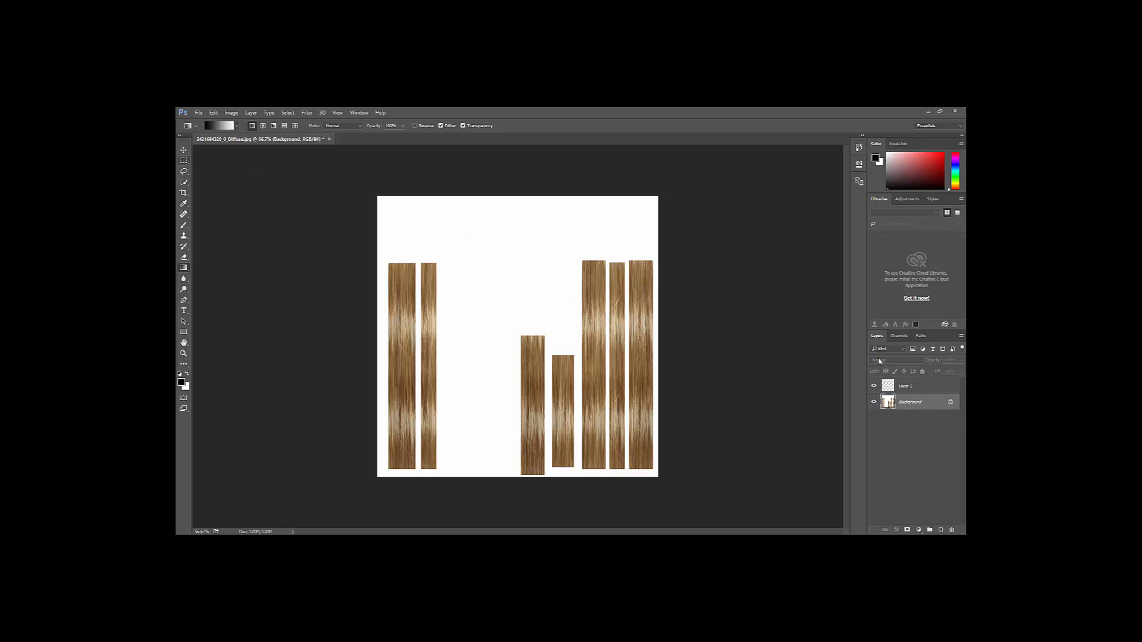
left_click(889, 389)
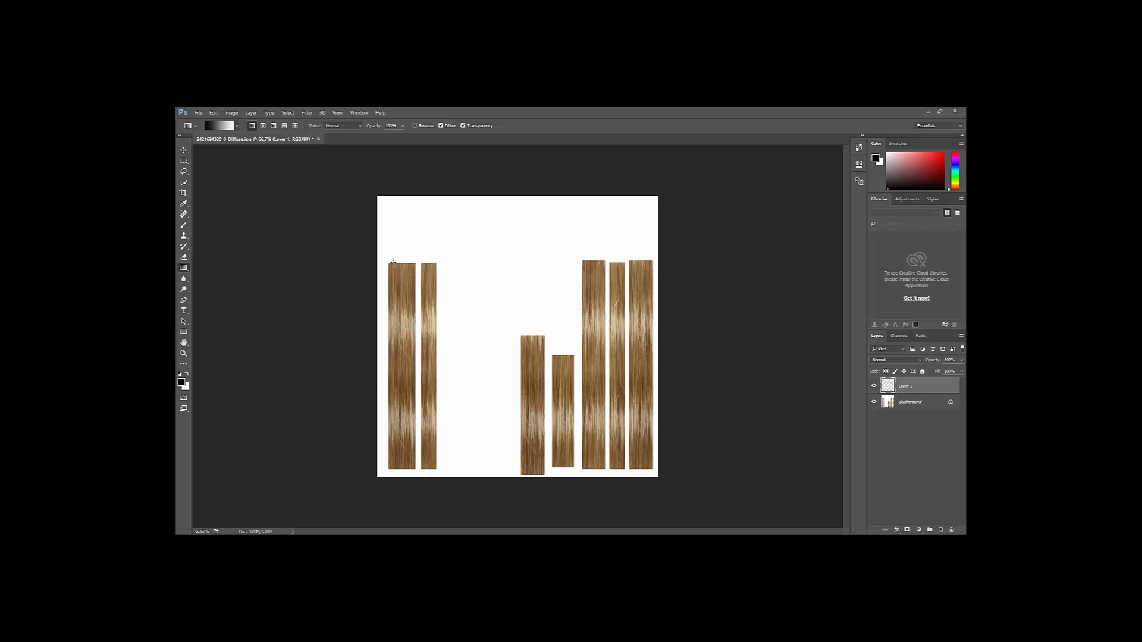
Select the leftmost hair strip of the texture with a rectangular marquee and get the Gradient tool ready.
left_click(184, 161)
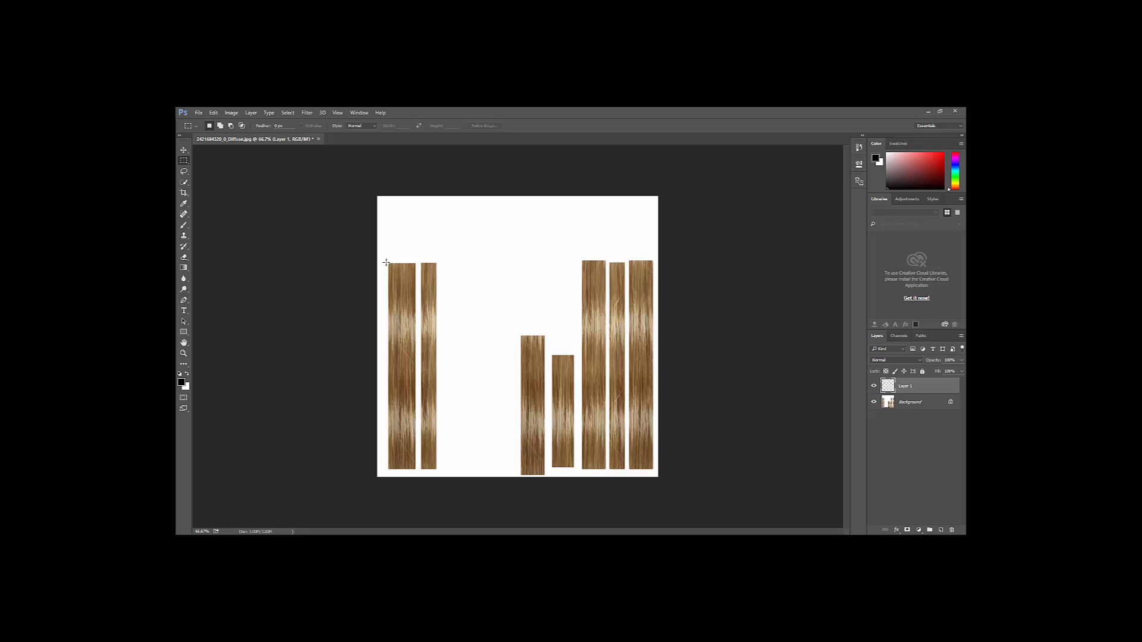
left_click_drag(387, 263, 417, 470)
left_click(183, 267)
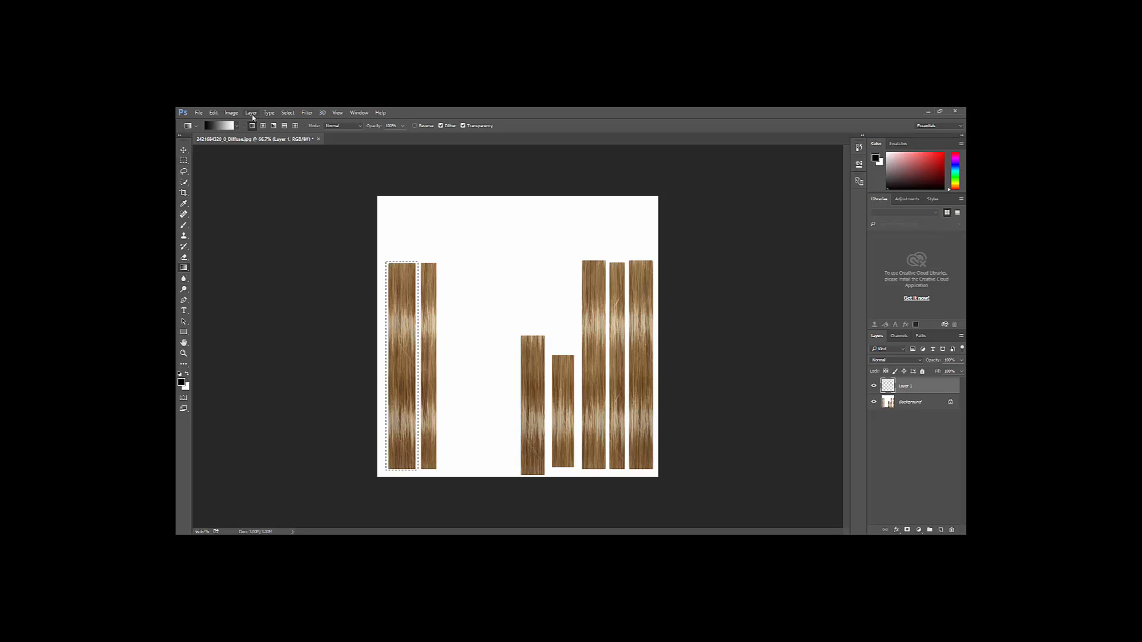
Add a black stop at 19% to the gradient, shift its midpoint toward white, and fill the selected strip from top to bottom.
left_click(222, 125)
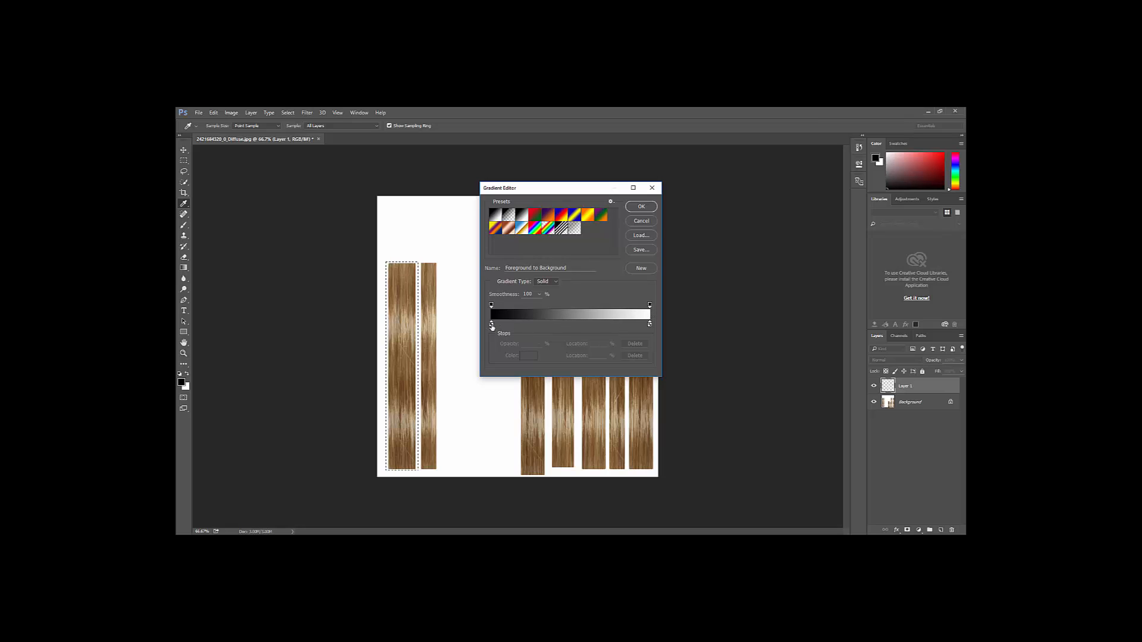
left_click(577, 325)
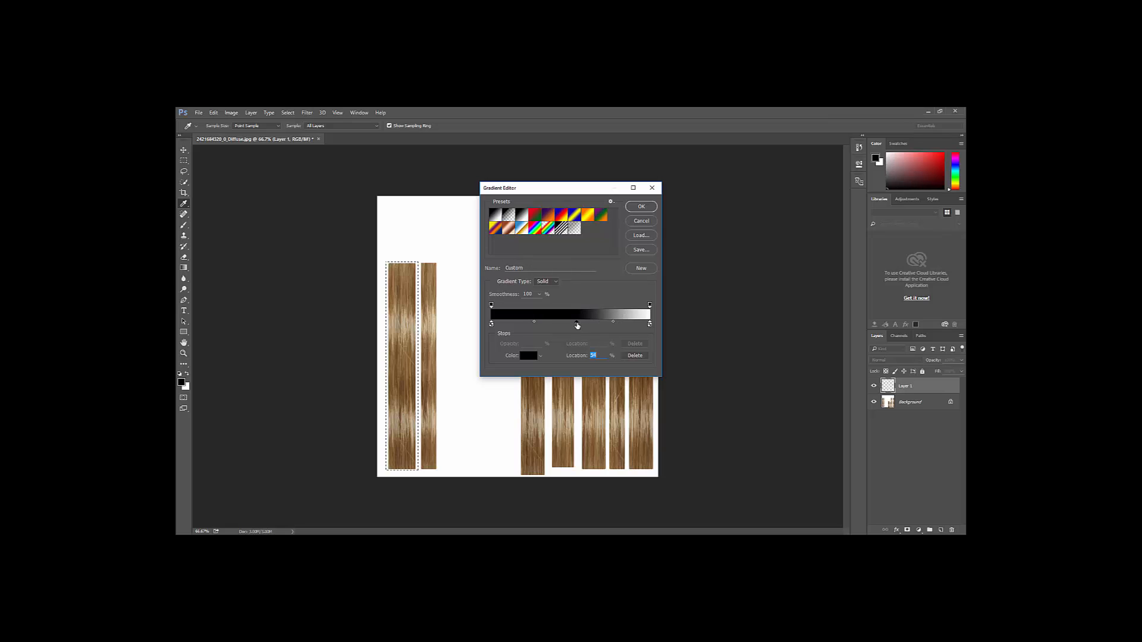
left_click_drag(577, 325, 521, 325)
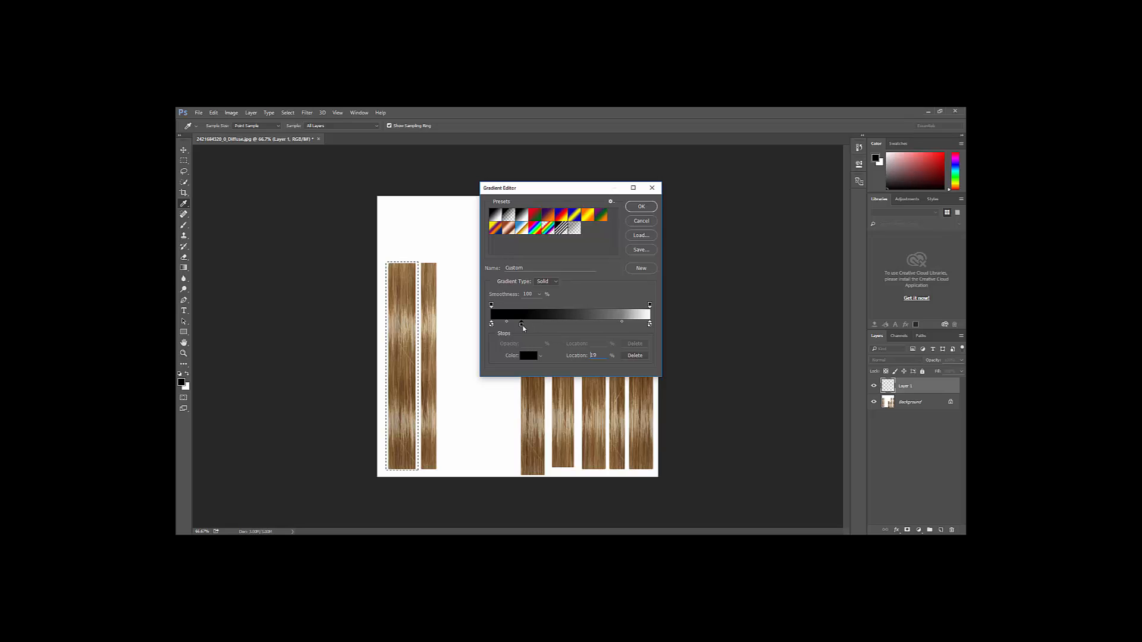
mouse_move(623, 323)
left_mouse_down()
mouse_move(651, 324)
mouse_move(632, 326)
left_mouse_up()
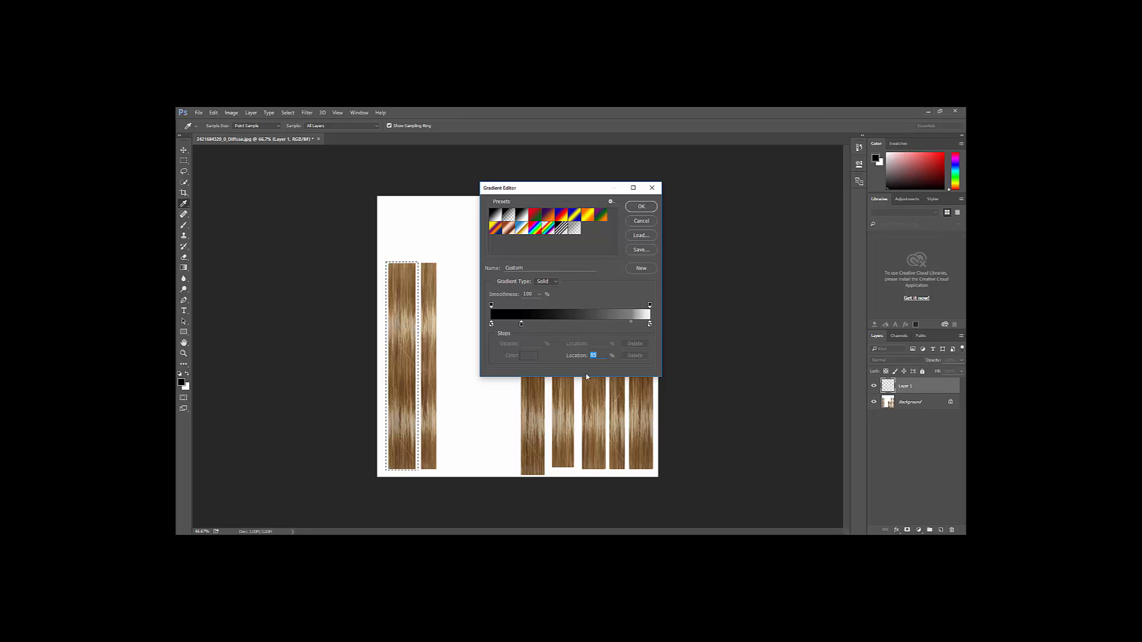
left_click(641, 206)
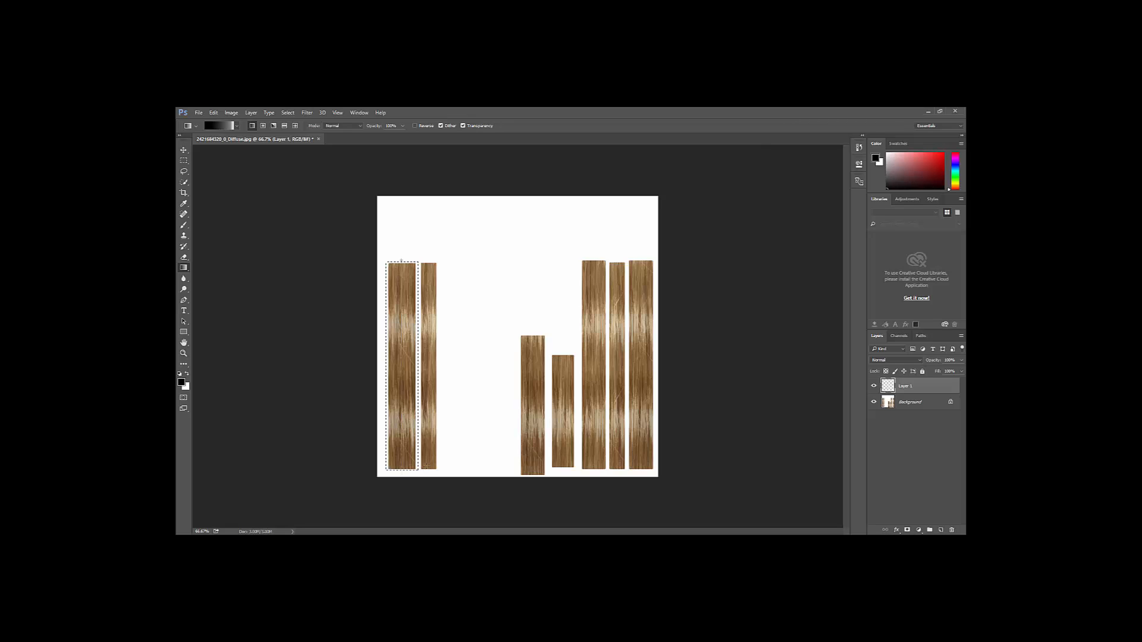
left_click_drag(402, 261, 428, 471)
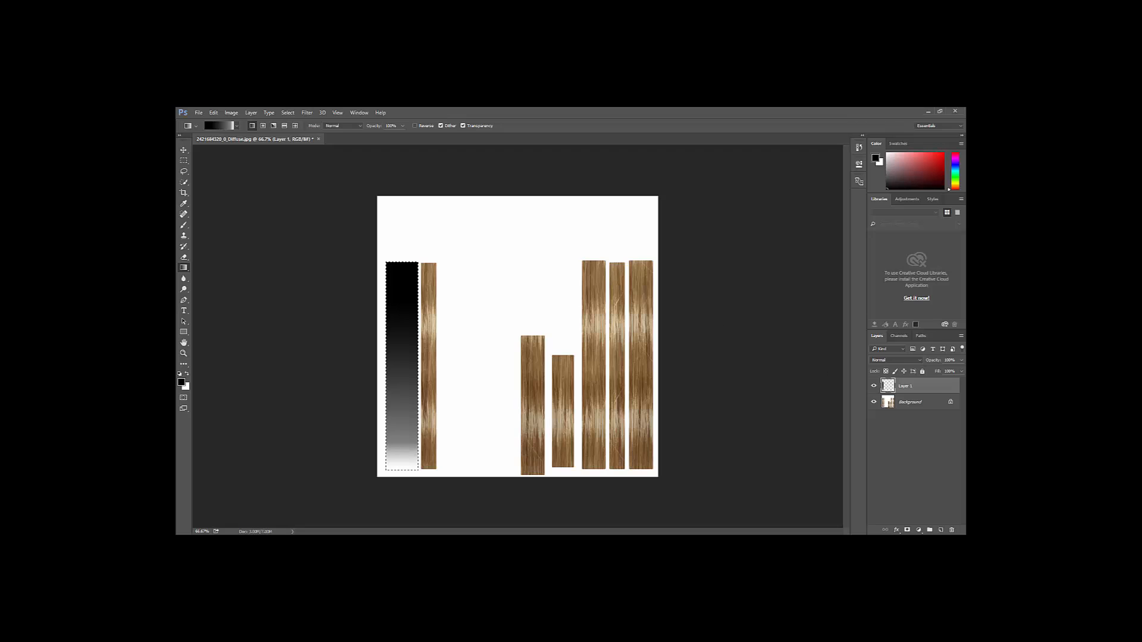
mouse_move(346, 540)
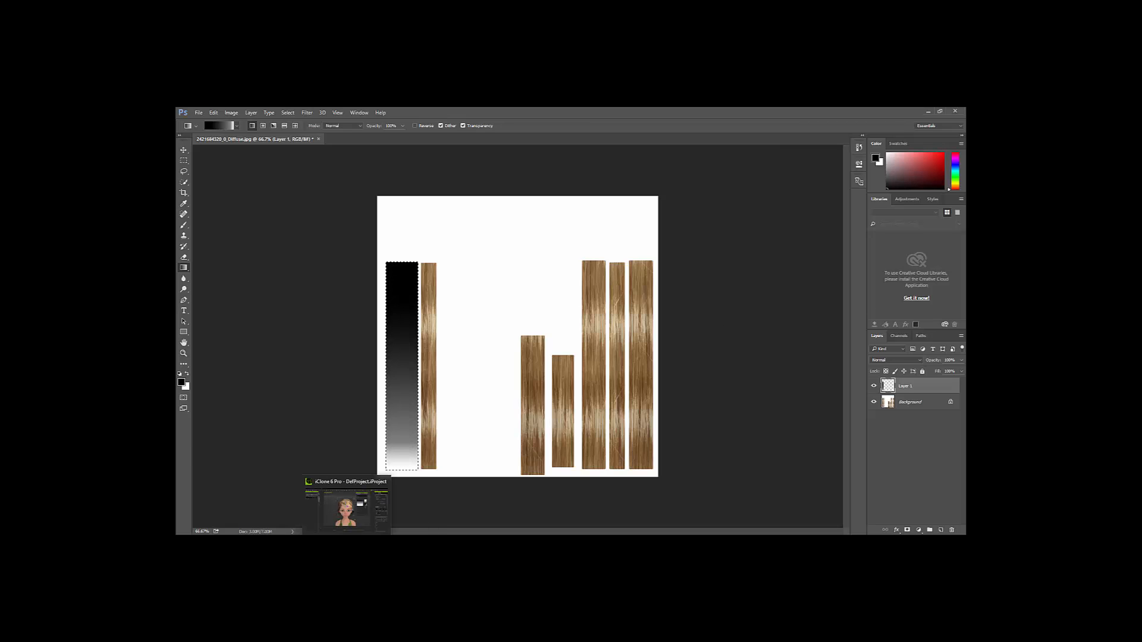
left_click(347, 509)
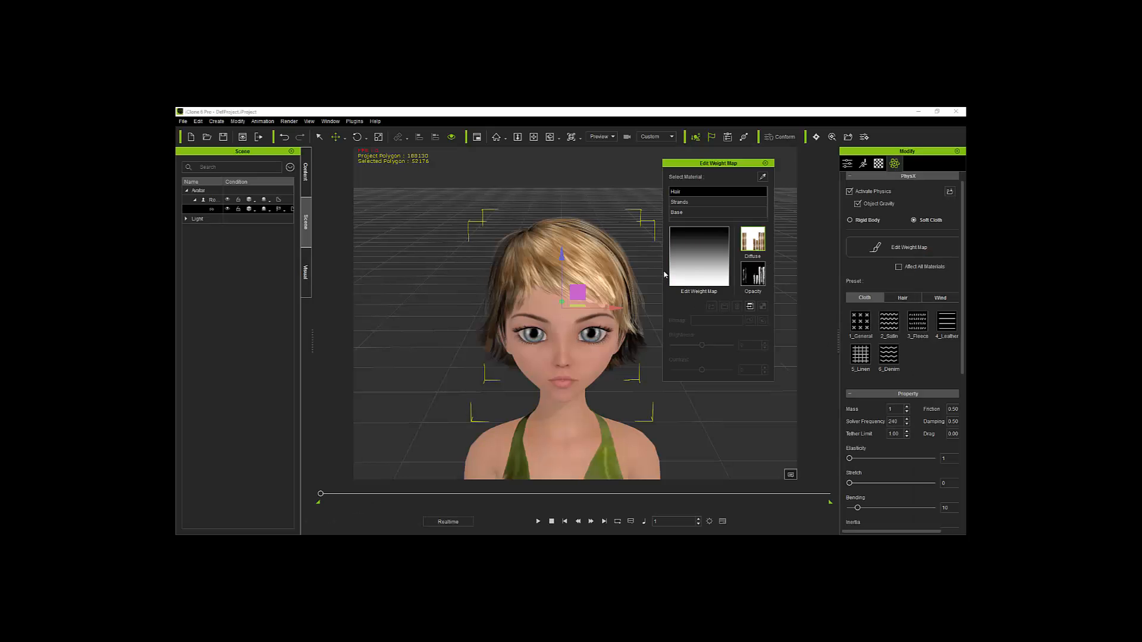
left_click(700, 275)
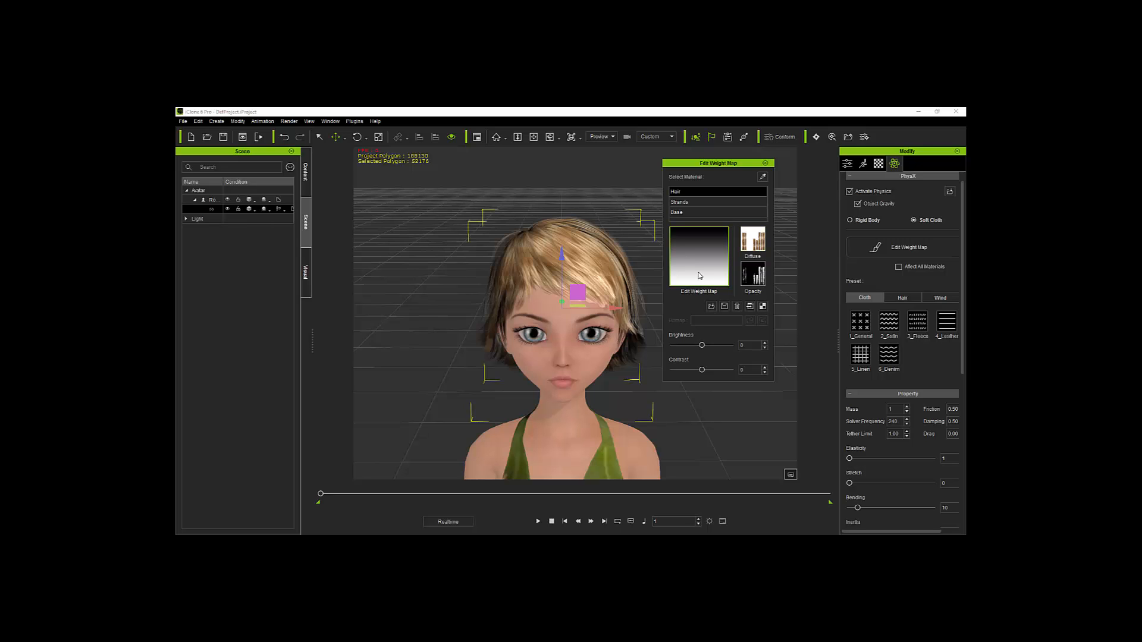
double_click(700, 275)
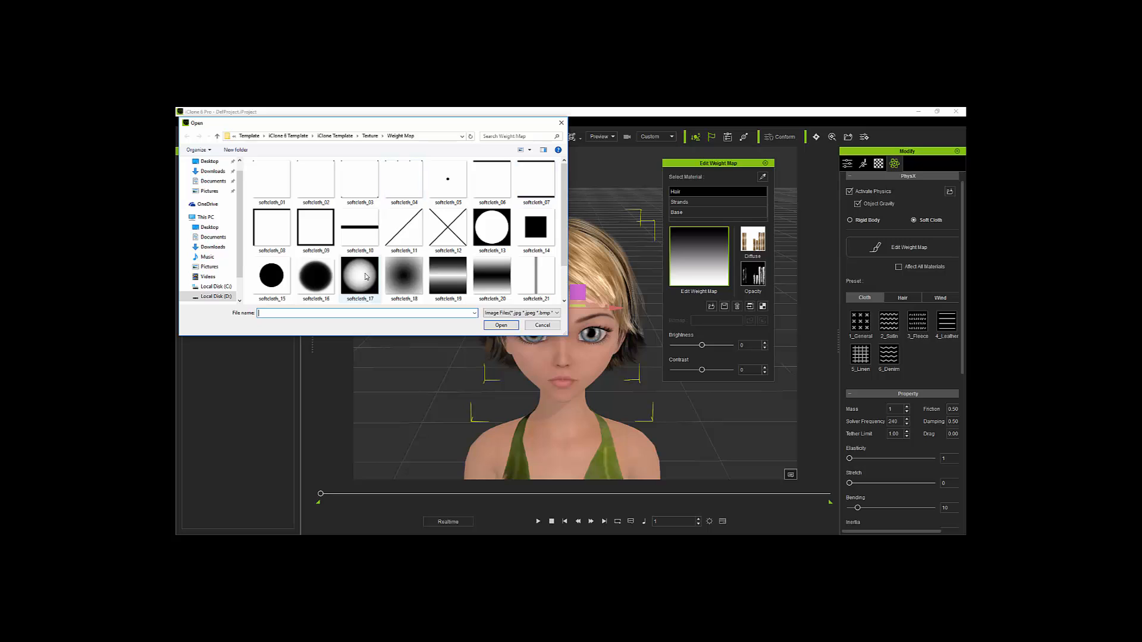
left_click(561, 123)
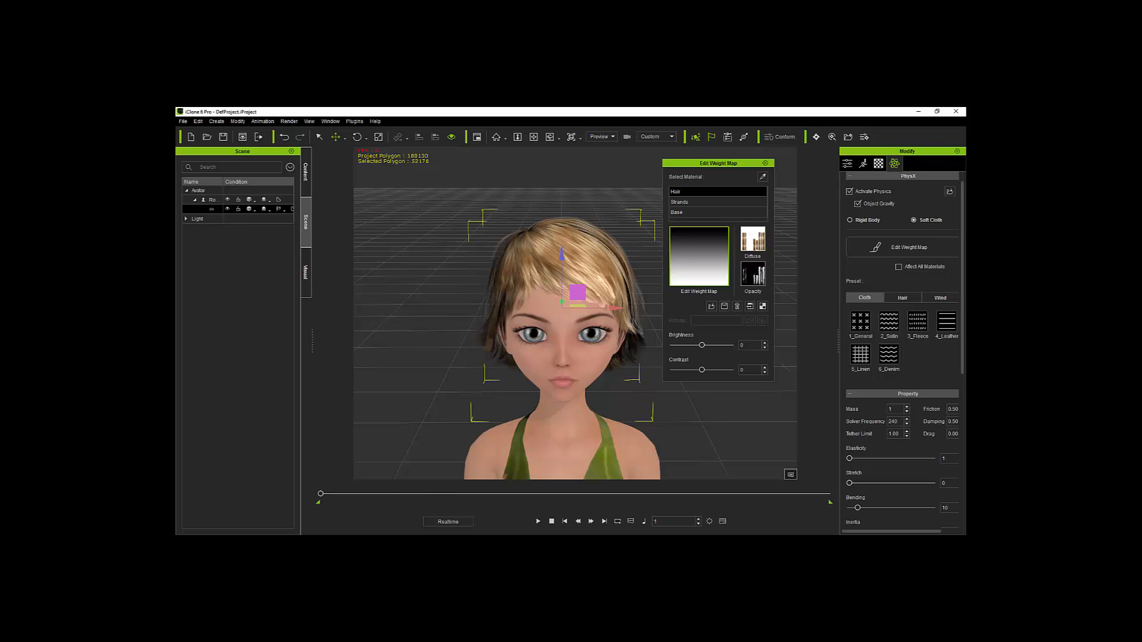
mouse_move(350, 529)
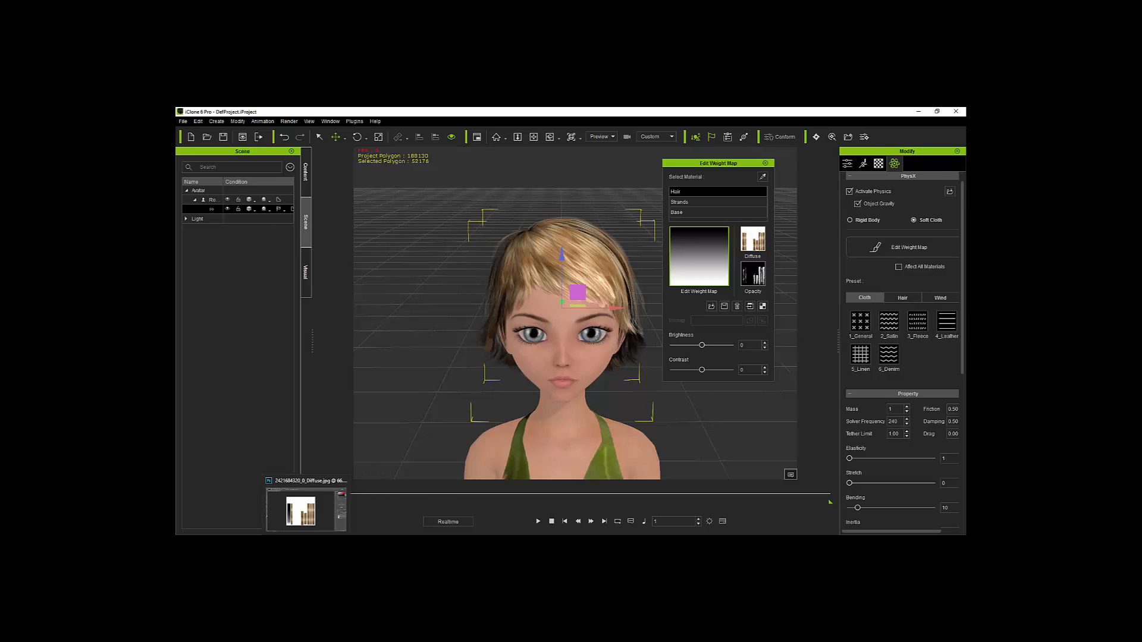
left_click(318, 512)
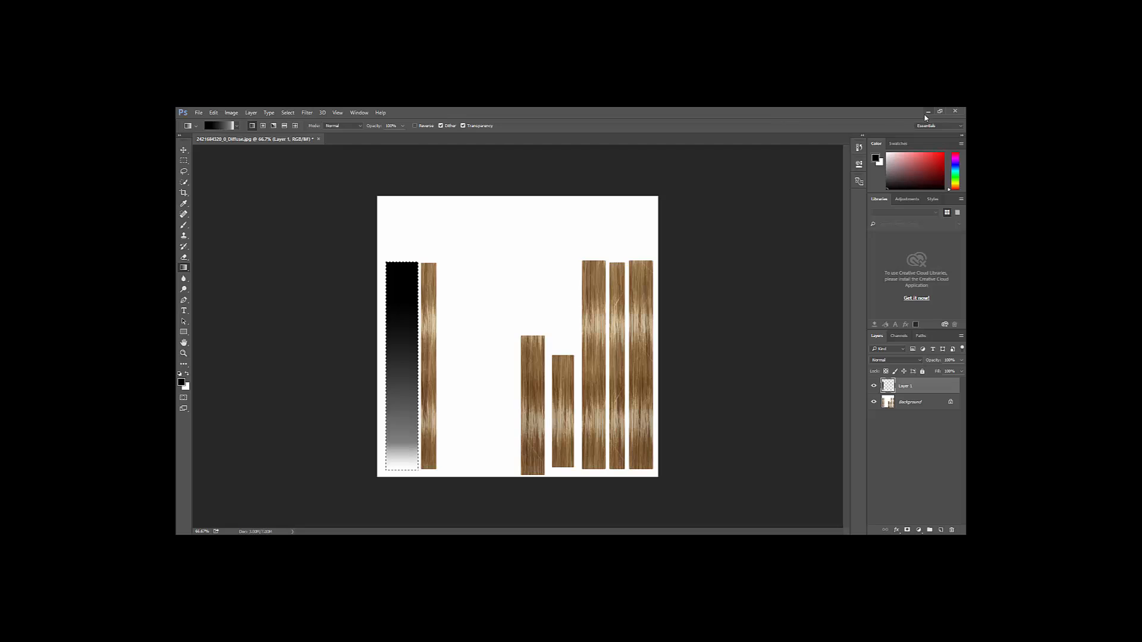
mouse_move(346, 543)
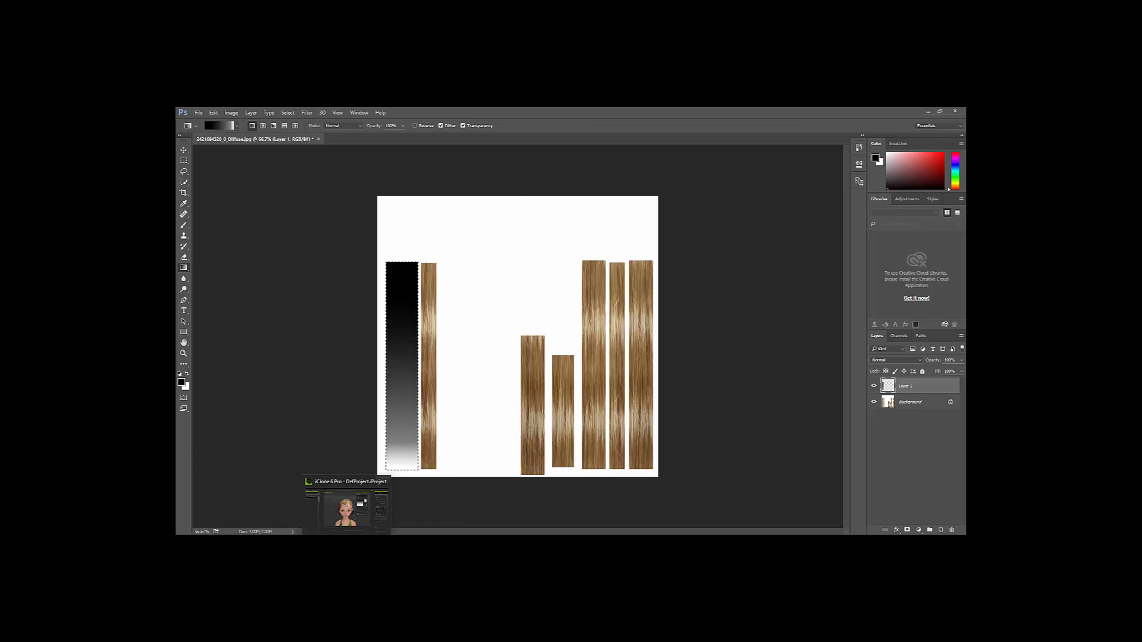
left_click(346, 543)
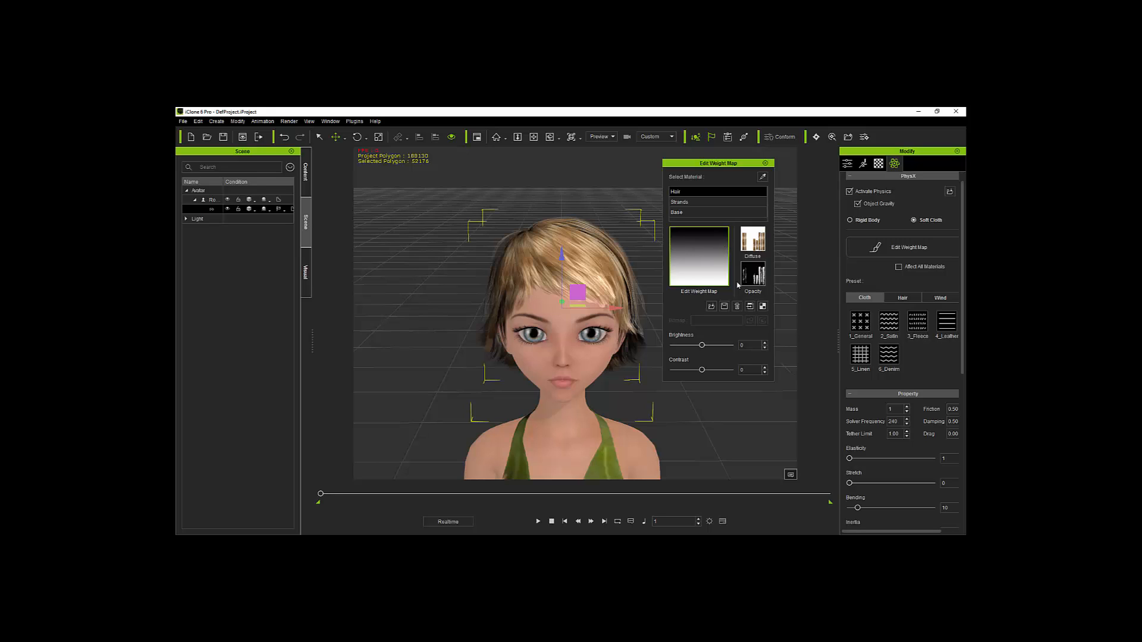
mouse_move(408, 543)
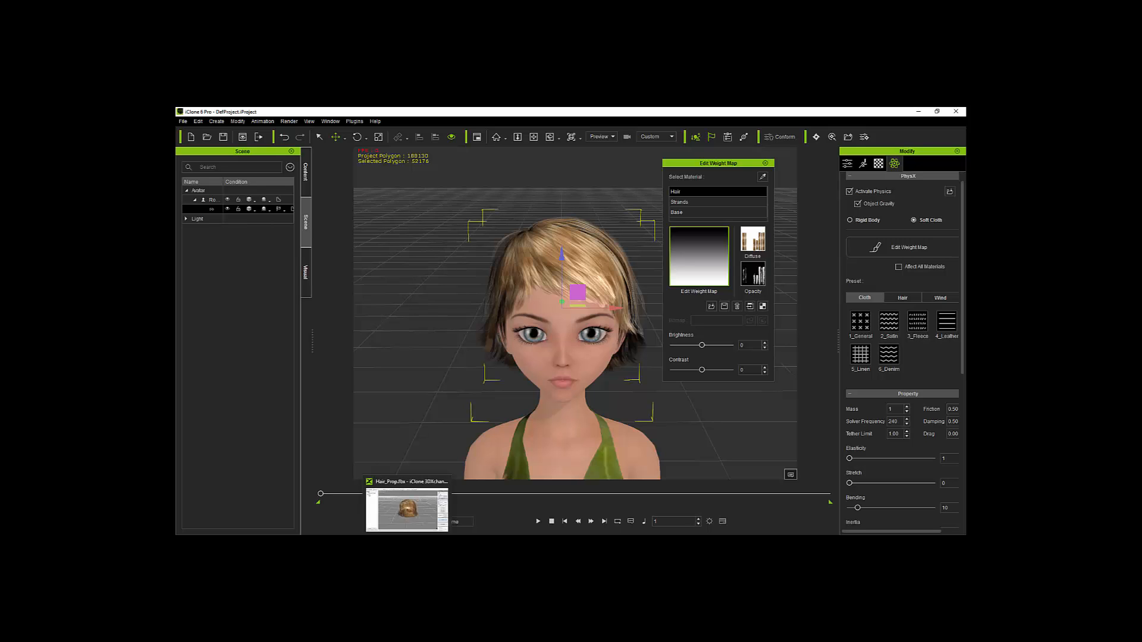
left_click(326, 543)
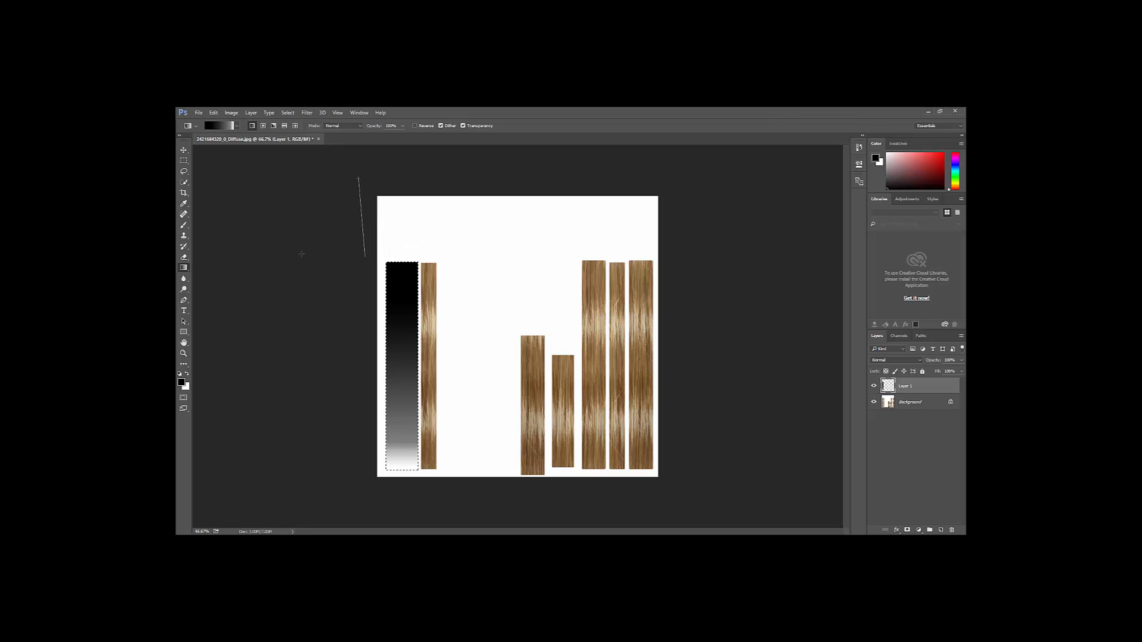
Marquee-select the blank area above the hair strips and switch back to iClone.
left_click_drag(358, 177, 675, 251)
left_click(184, 161)
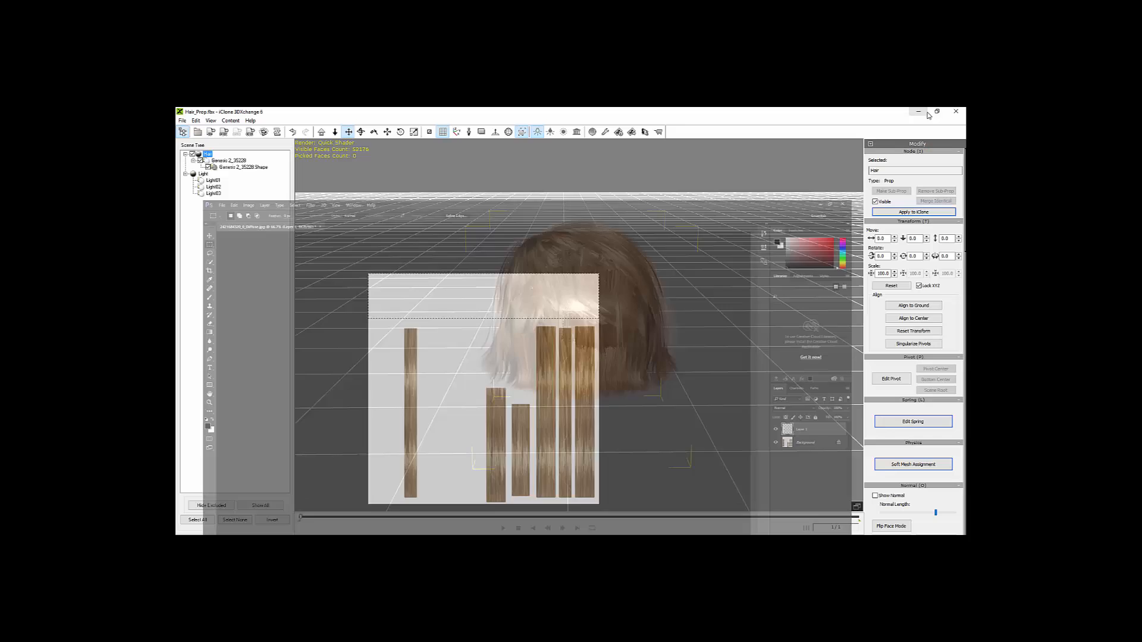
left_click(348, 542)
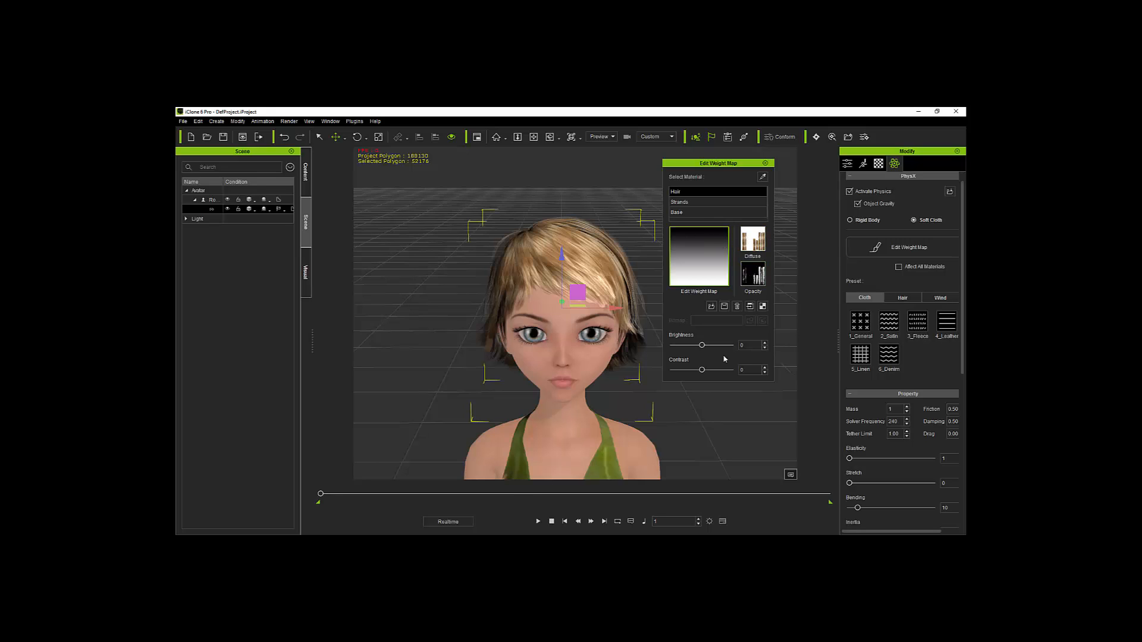
Lower the Hair weight map's brightness to -53 and preview the hair physics by playing the animation.
left_click_drag(702, 345, 687, 346)
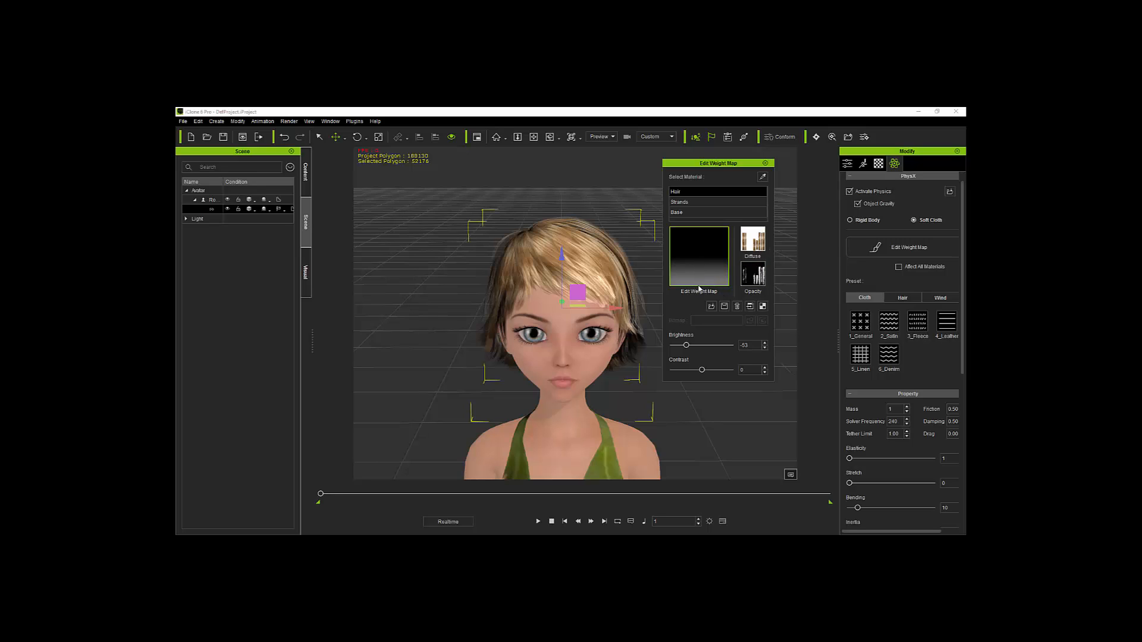
left_click(539, 521)
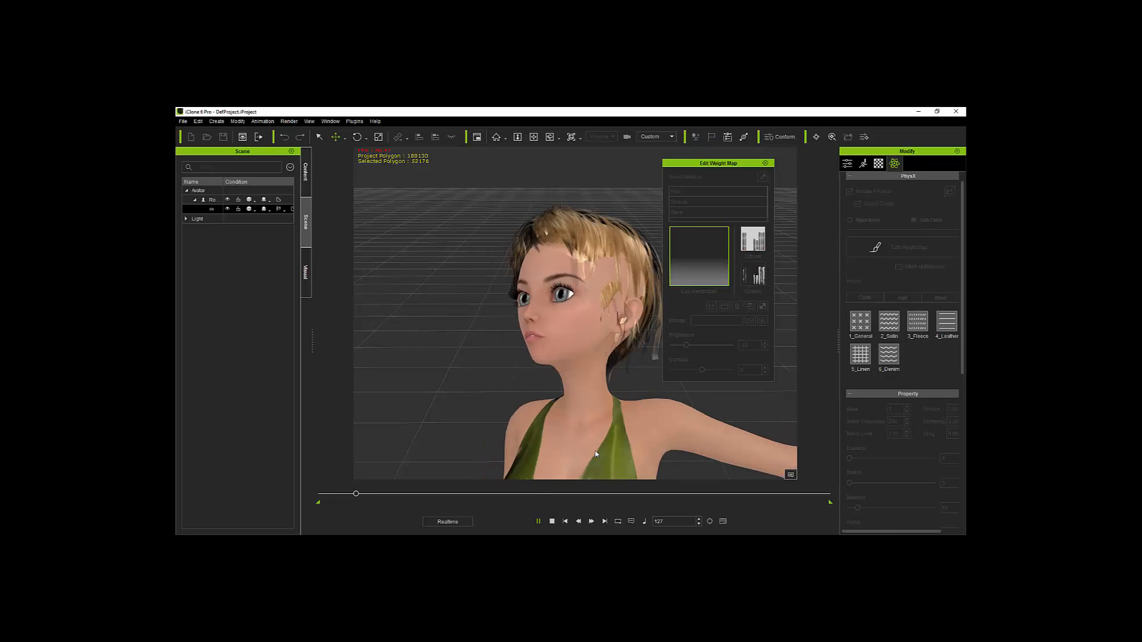
left_click(551, 521)
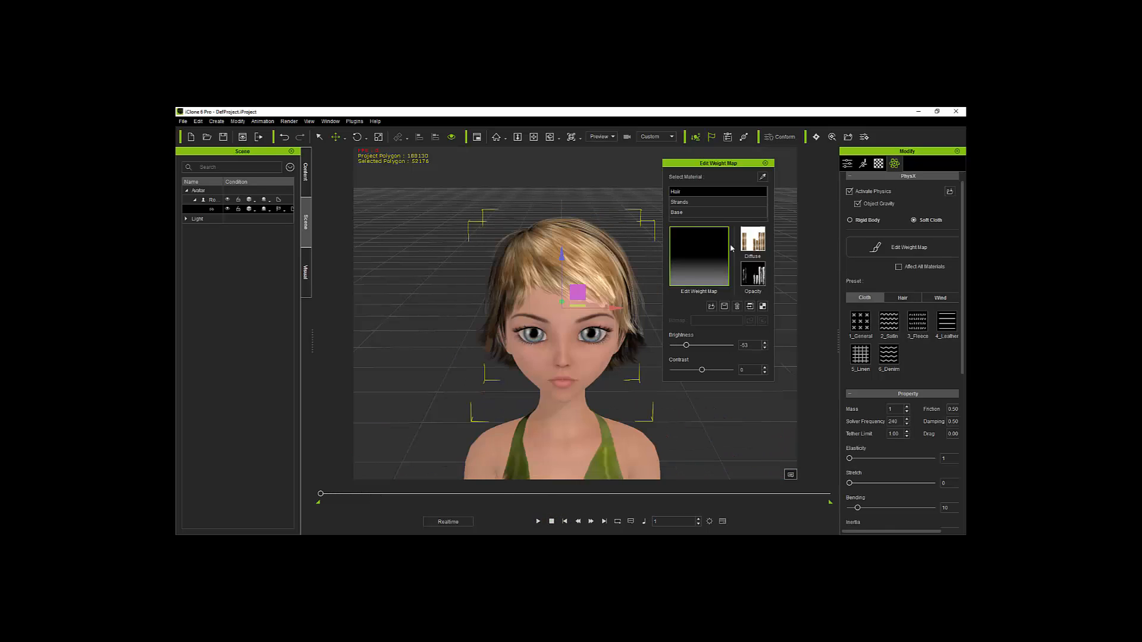
Set the Hair weight map's brightness to -65 and contrast to 37, and play the animation to preview the hair.
left_click_drag(686, 345, 682, 345)
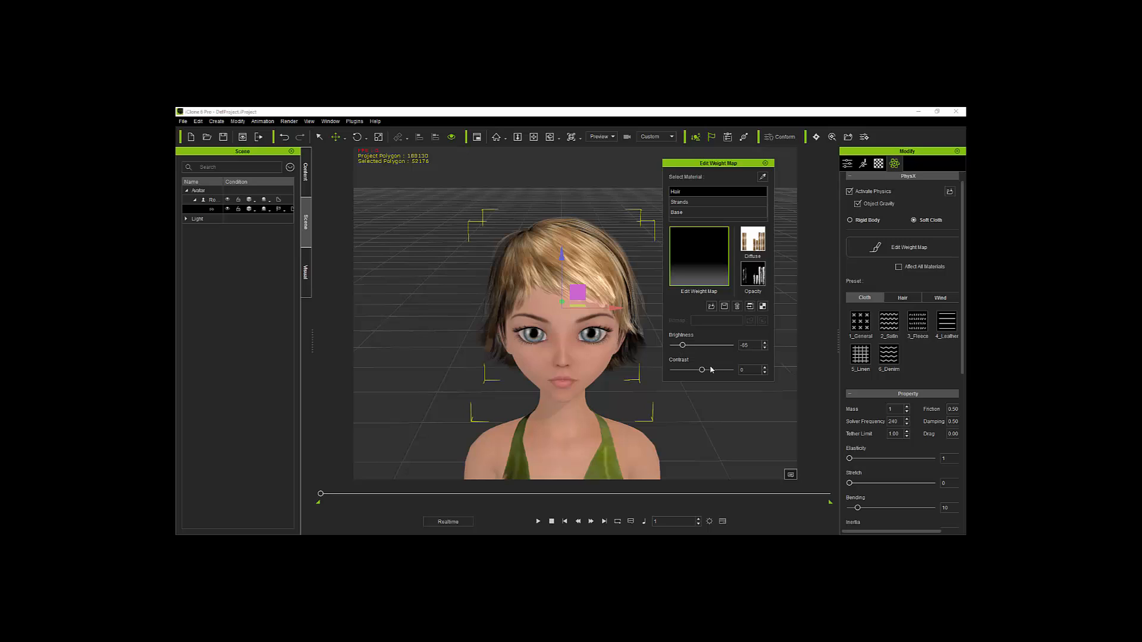
left_click_drag(702, 370, 713, 373)
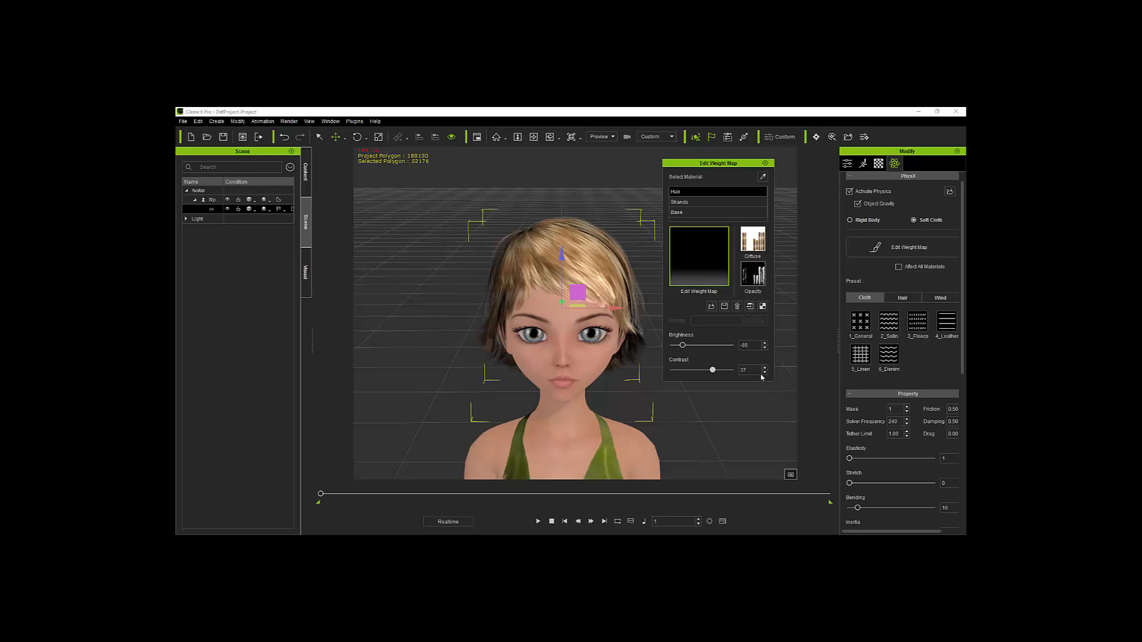
left_click(537, 522)
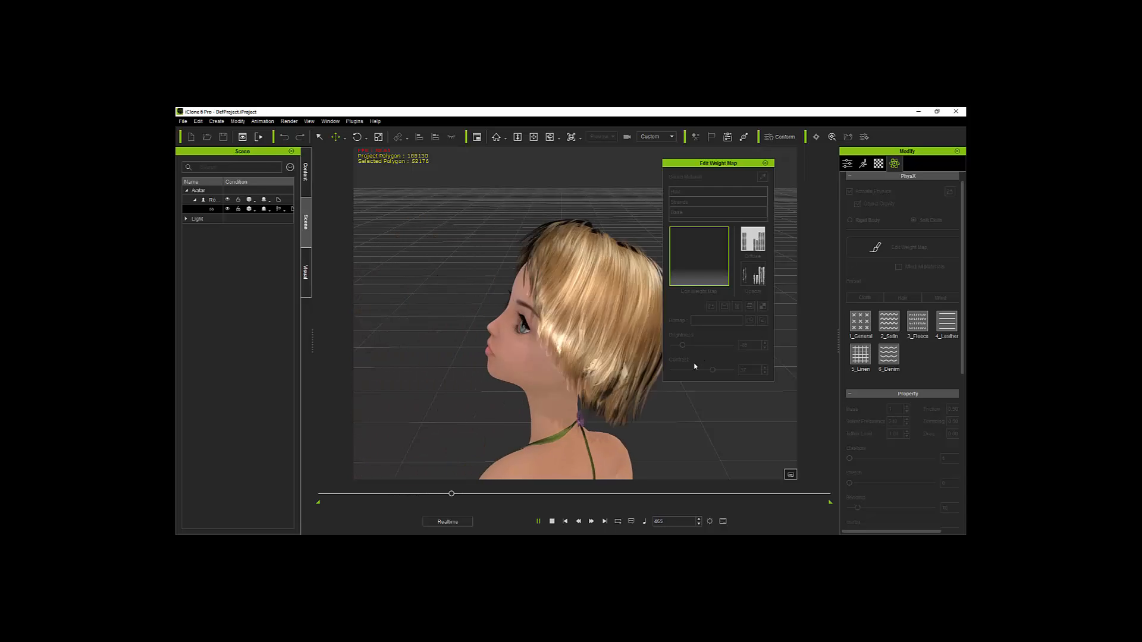
left_click(553, 522)
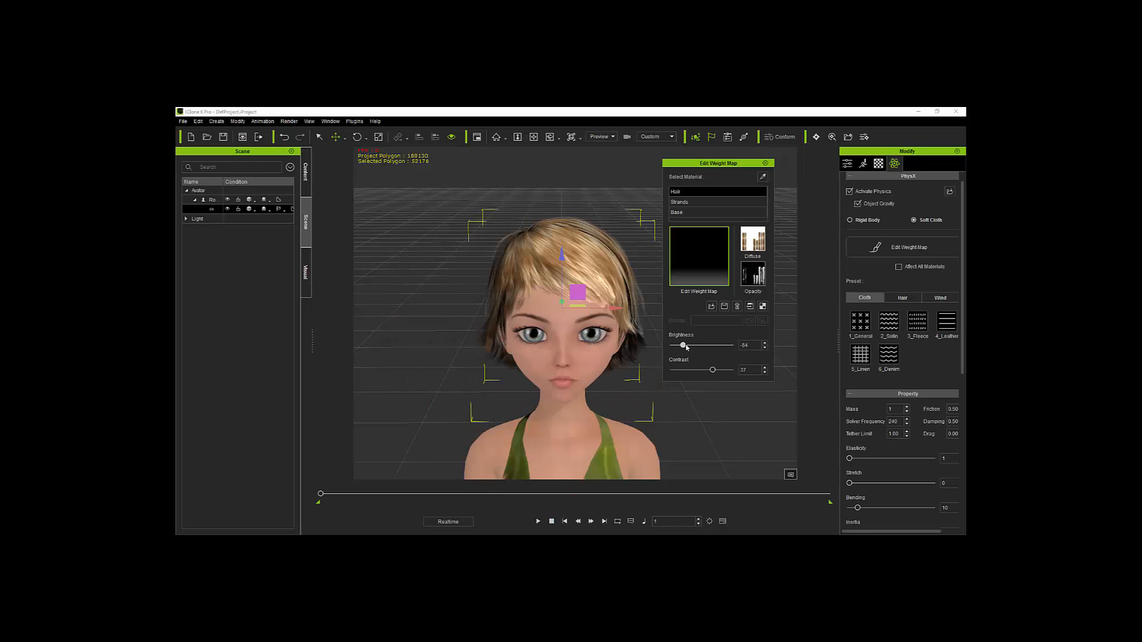
Set the Hair weight map's brightness to -60 and contrast to 12, and play the animation to check the hair's movement.
left_click_drag(686, 347, 704, 370)
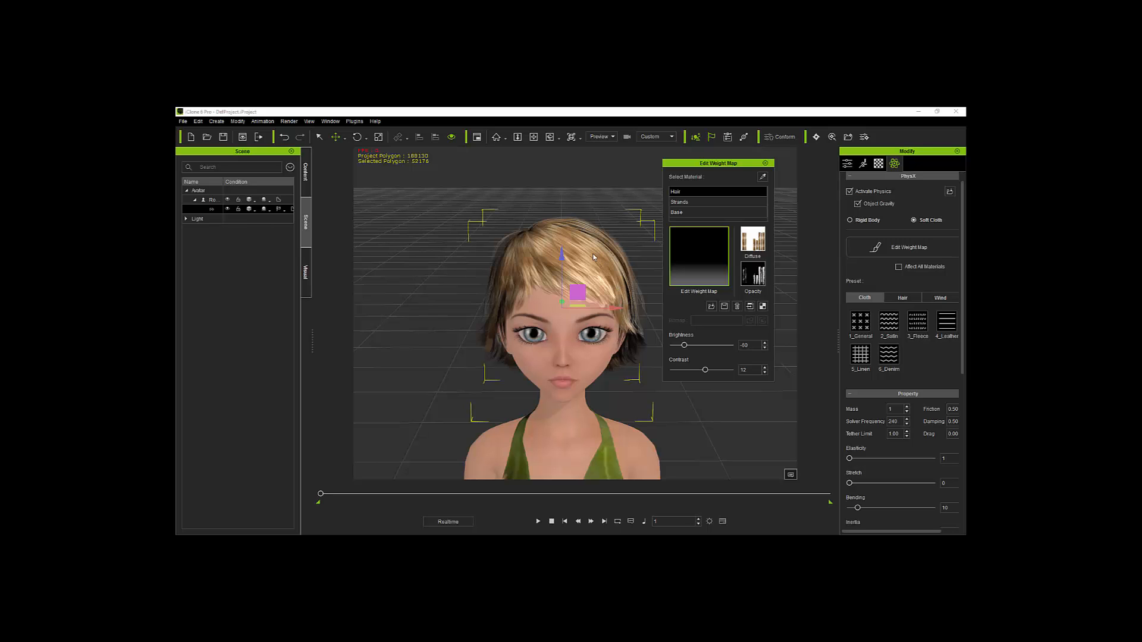
left_click(538, 521)
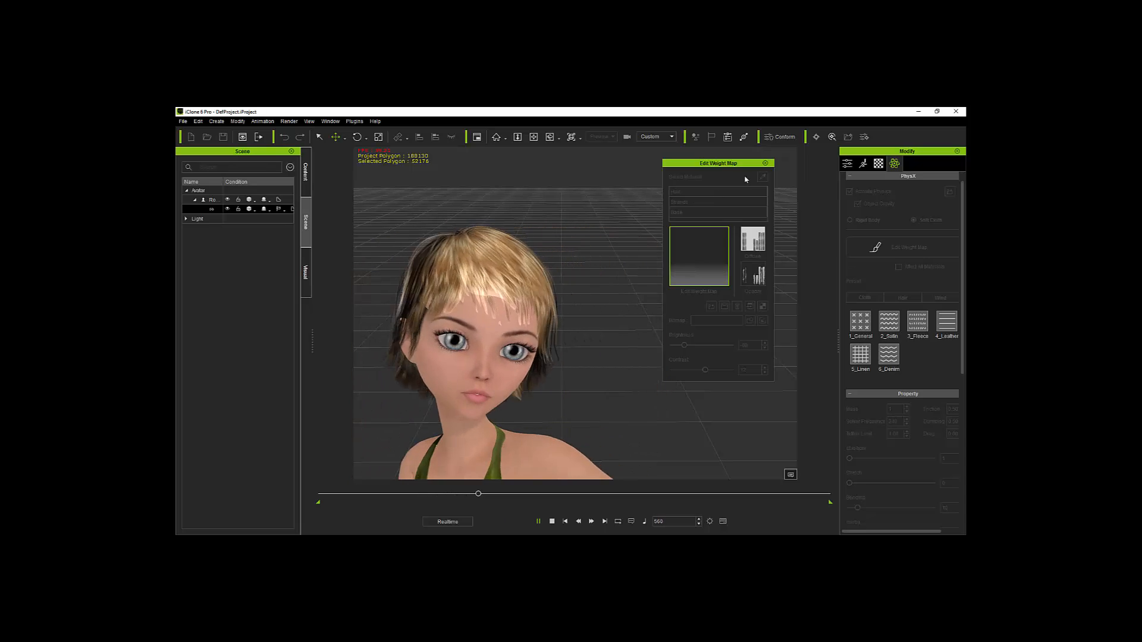
left_click(552, 522)
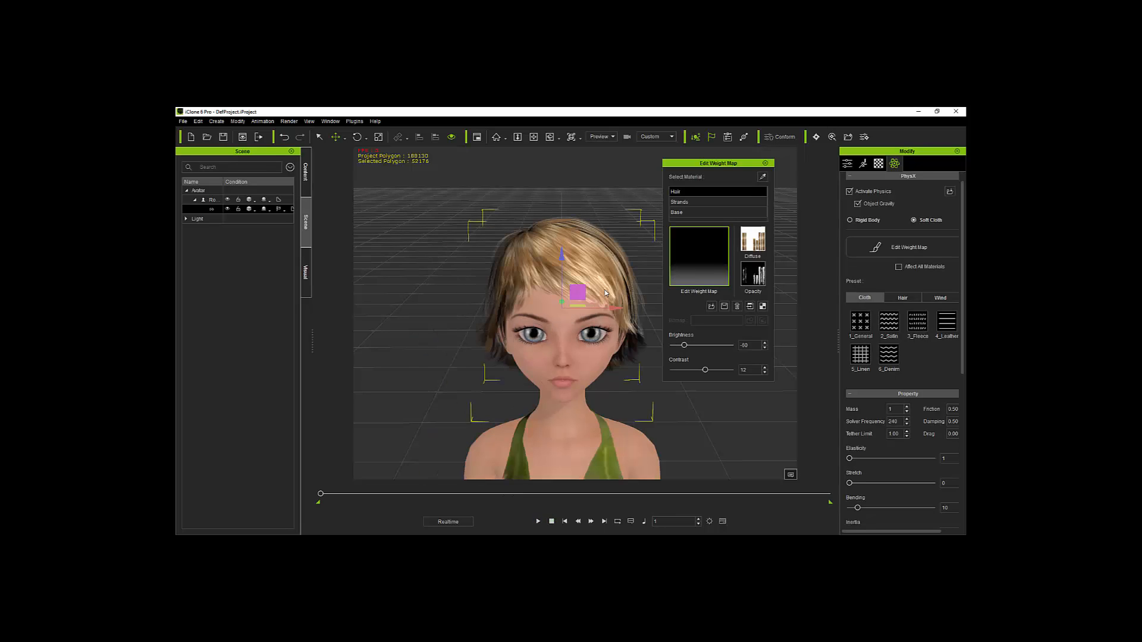
Load softcloth_28 as the weight map of the Strands material.
left_click(678, 202)
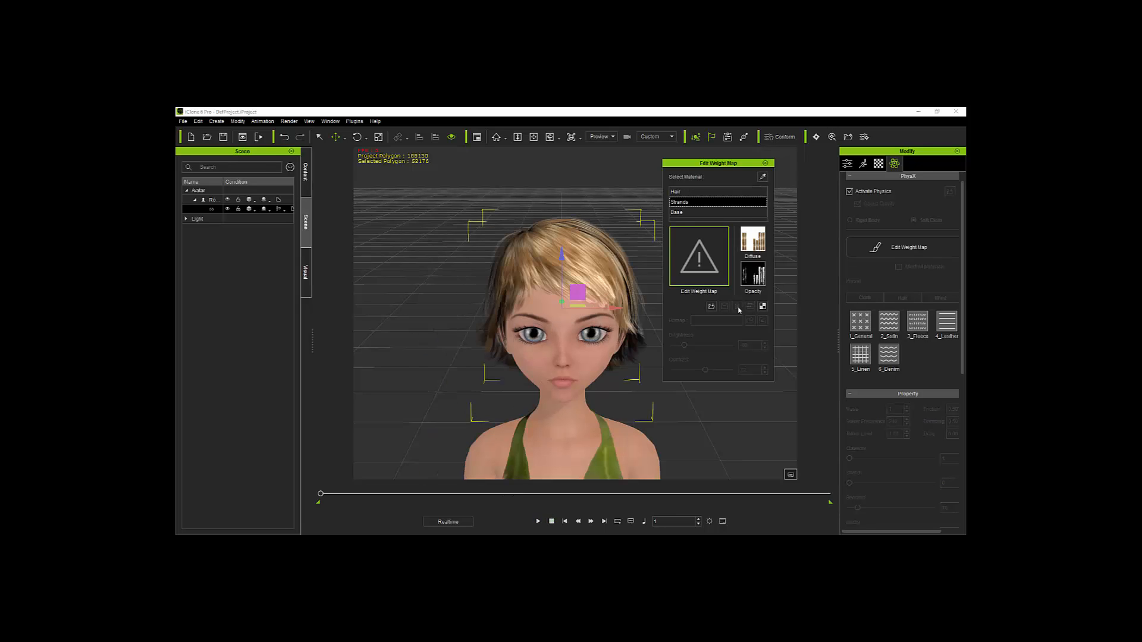
left_click(703, 245)
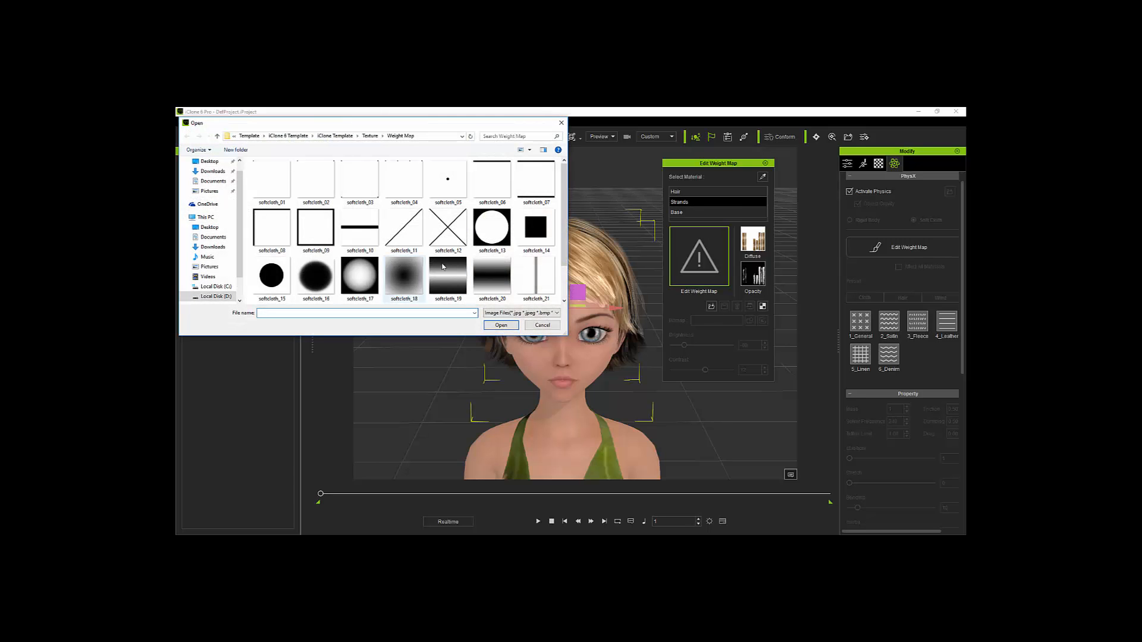
scroll(509, 238, "down", 1)
left_click(537, 278)
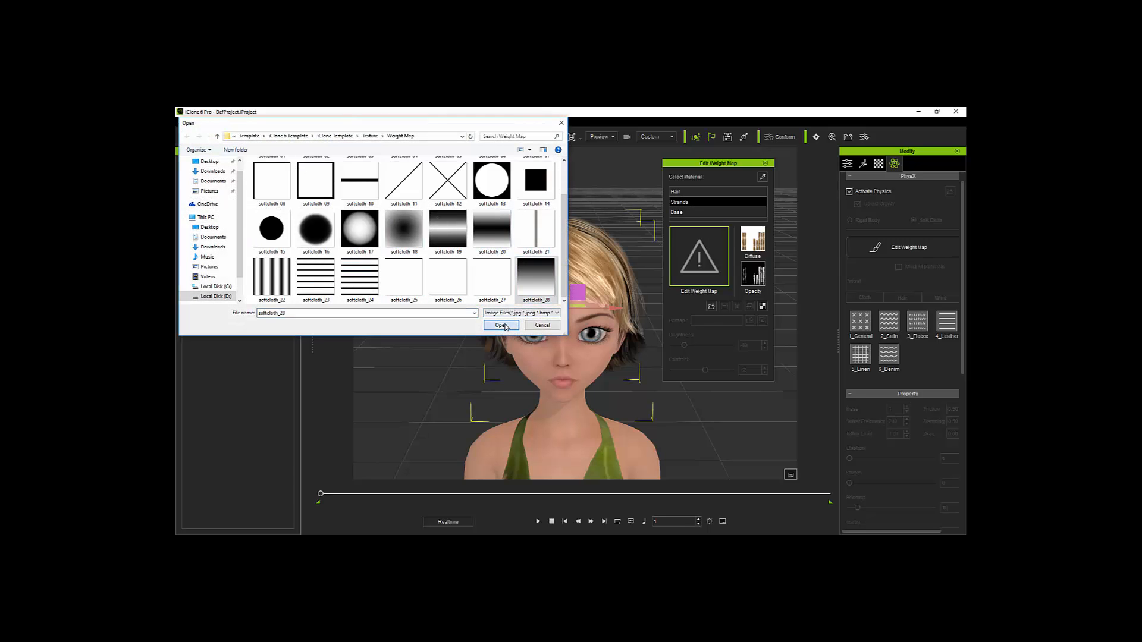
left_click(501, 324)
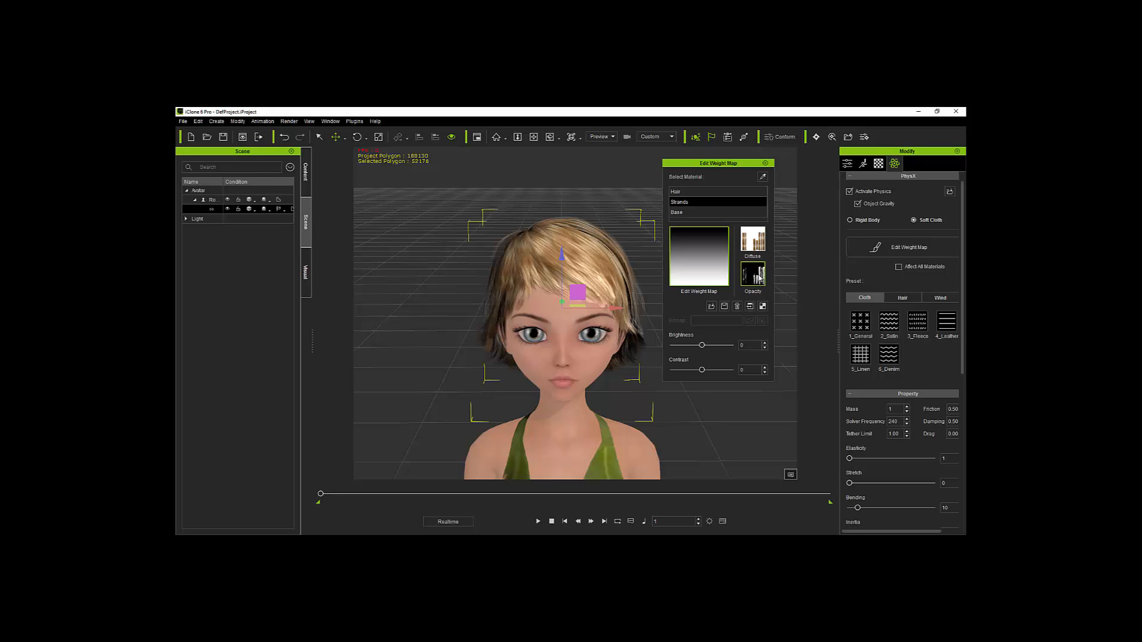
Set the Strands weight map's brightness to -45 and contrast to 37, and play the animation to preview the hair.
left_click_drag(702, 346, 711, 370)
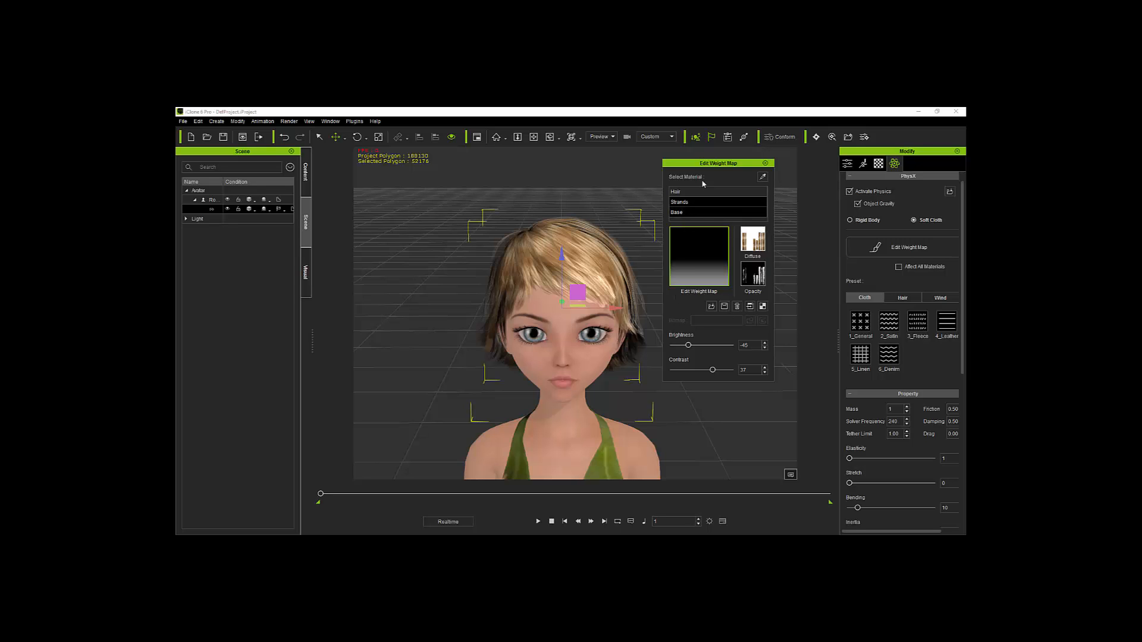
left_click(538, 521)
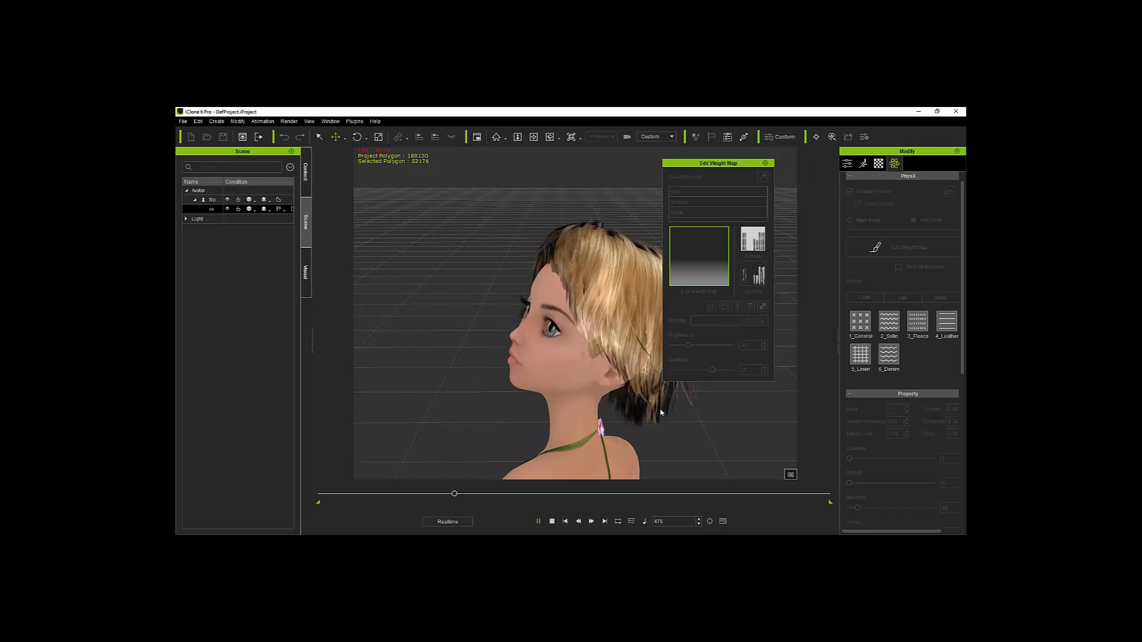
left_click(552, 521)
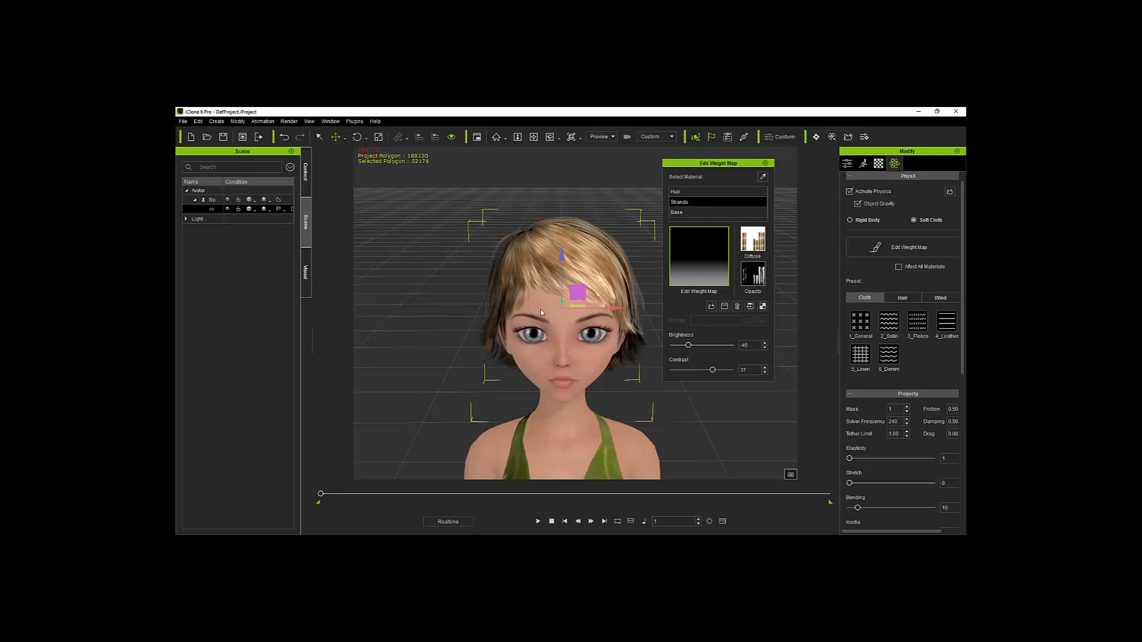
Check the Base material's weight map, close the weight map editor and examine the hair up close.
scroll(543, 281, "up", 3)
scroll(546, 288, "down", 1)
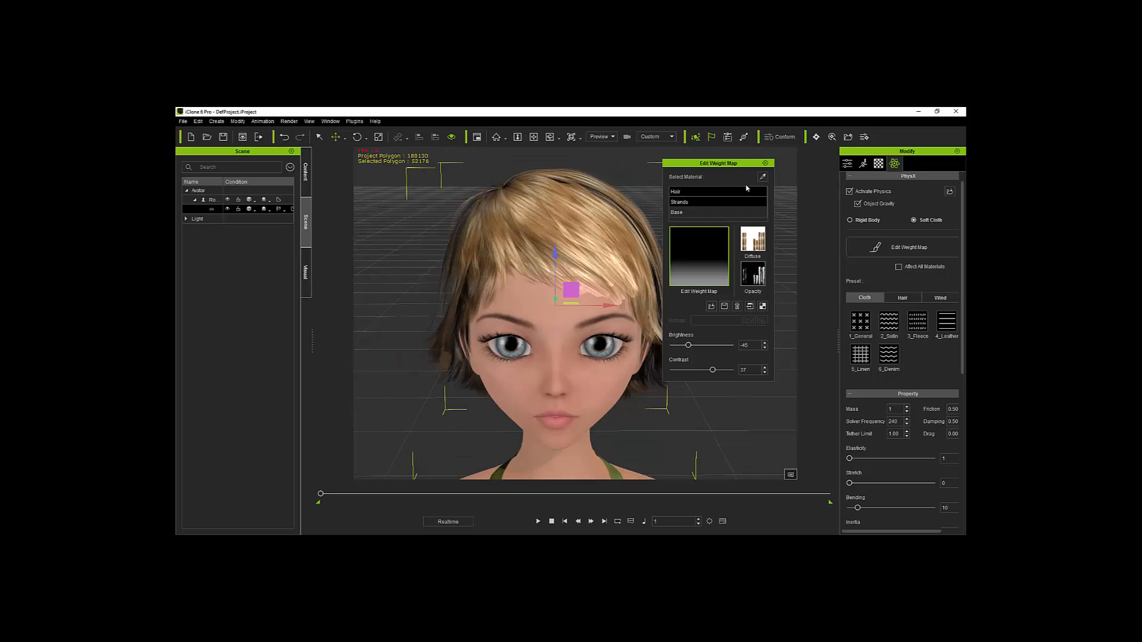
left_click(702, 213)
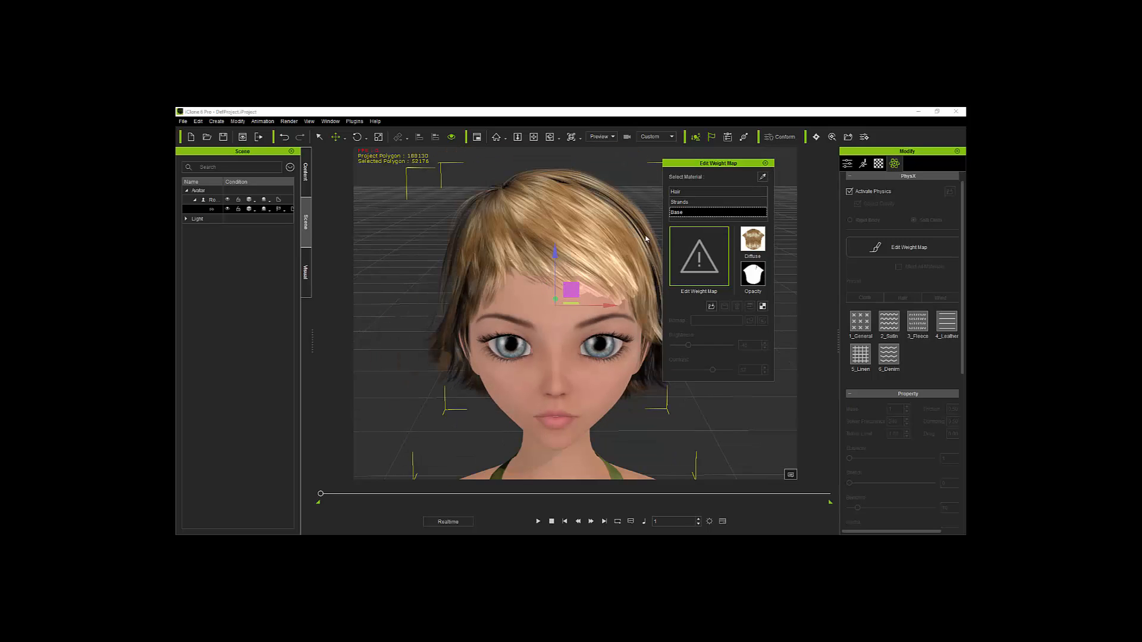
left_click(764, 163)
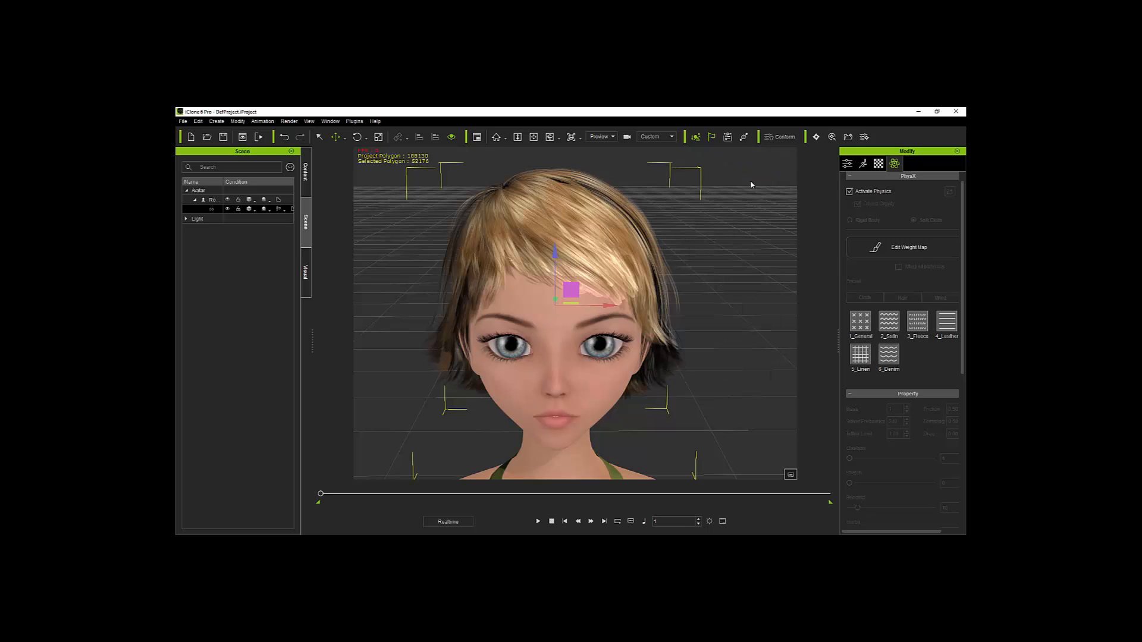
scroll(537, 329, "up", 5)
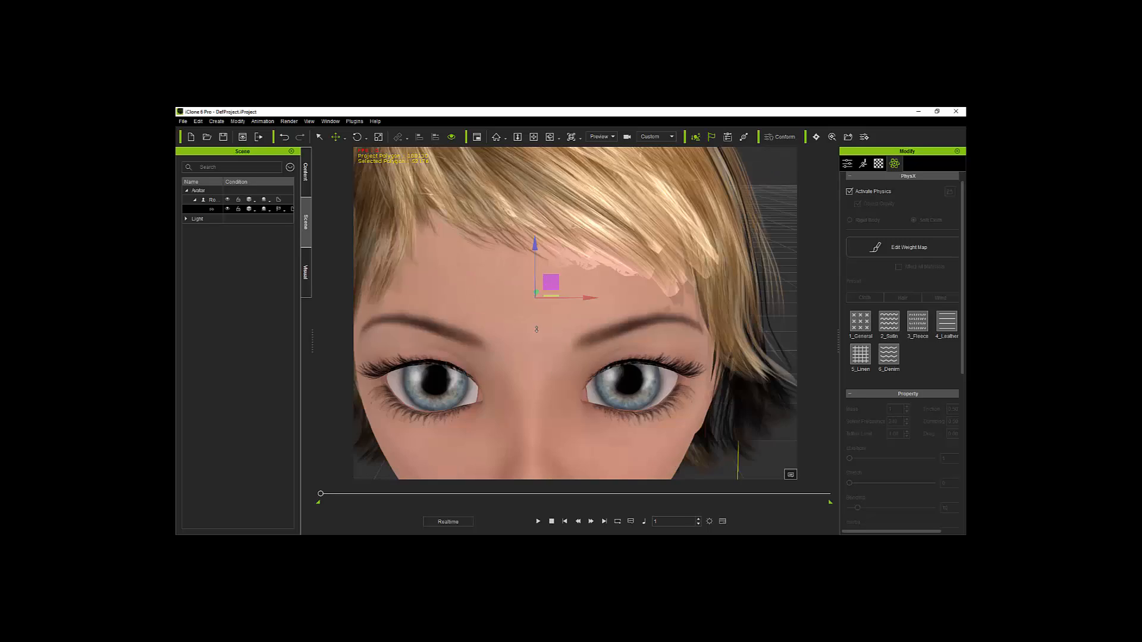
scroll(536, 330, "down", 8)
scroll(601, 282, "up", 1)
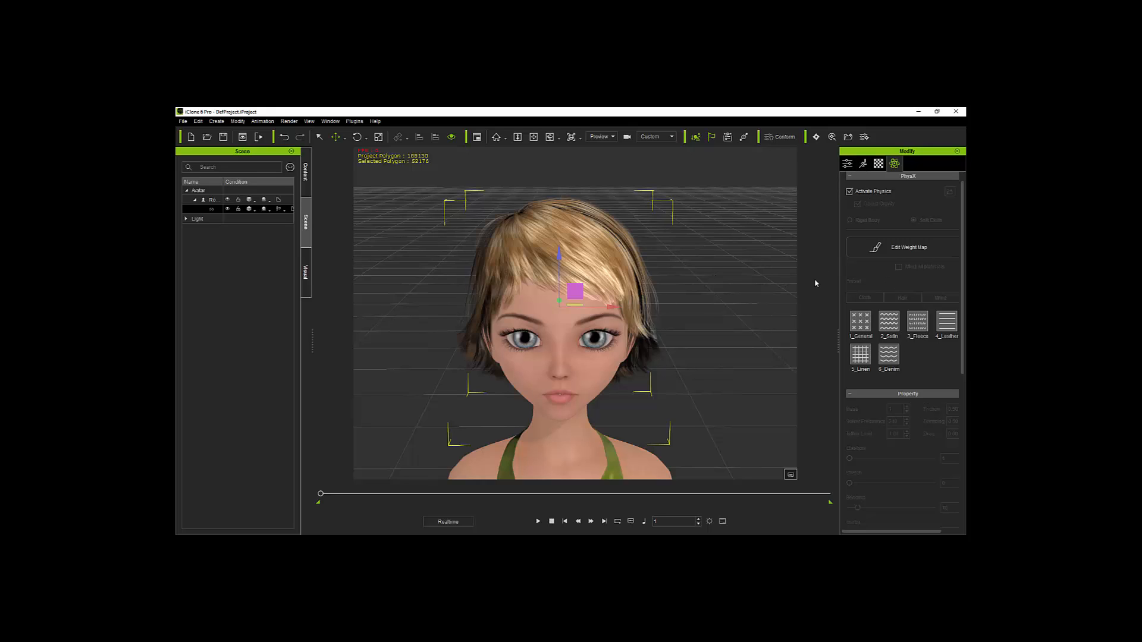
Check the avatar body's materials in the weight map editor, reselect the hair and close the editor.
left_click(611, 266)
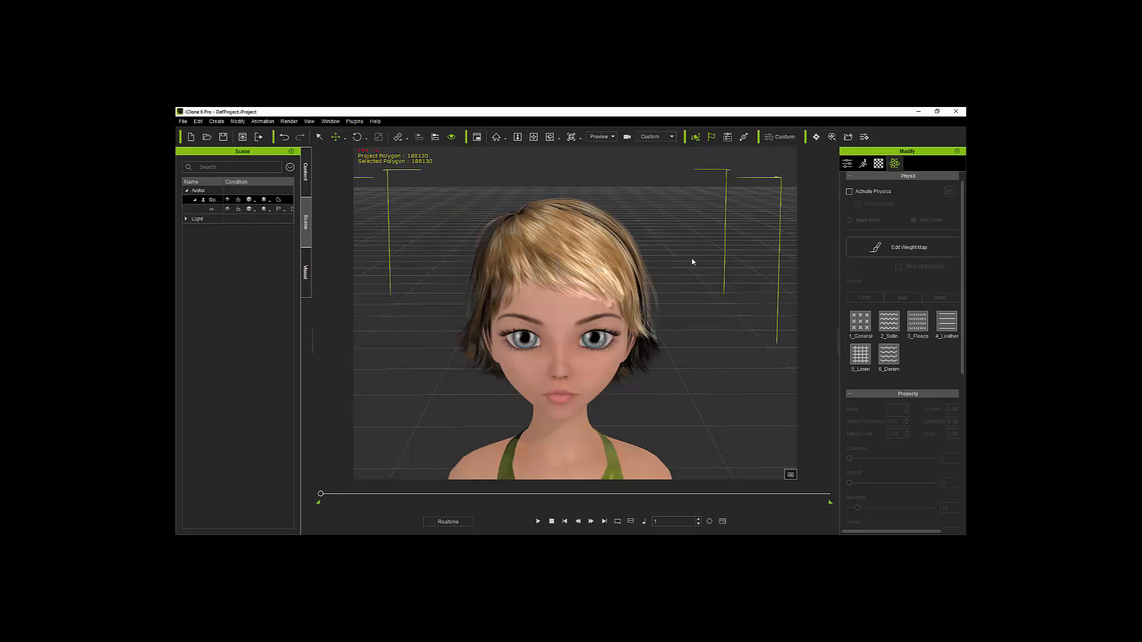
left_click(908, 248)
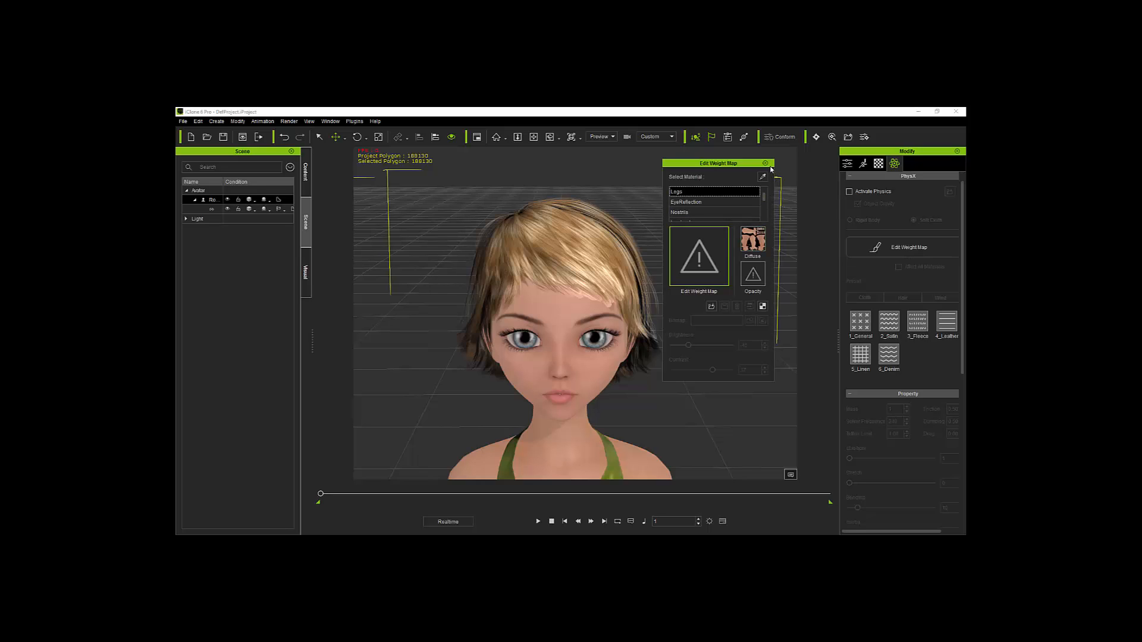
left_click(565, 201)
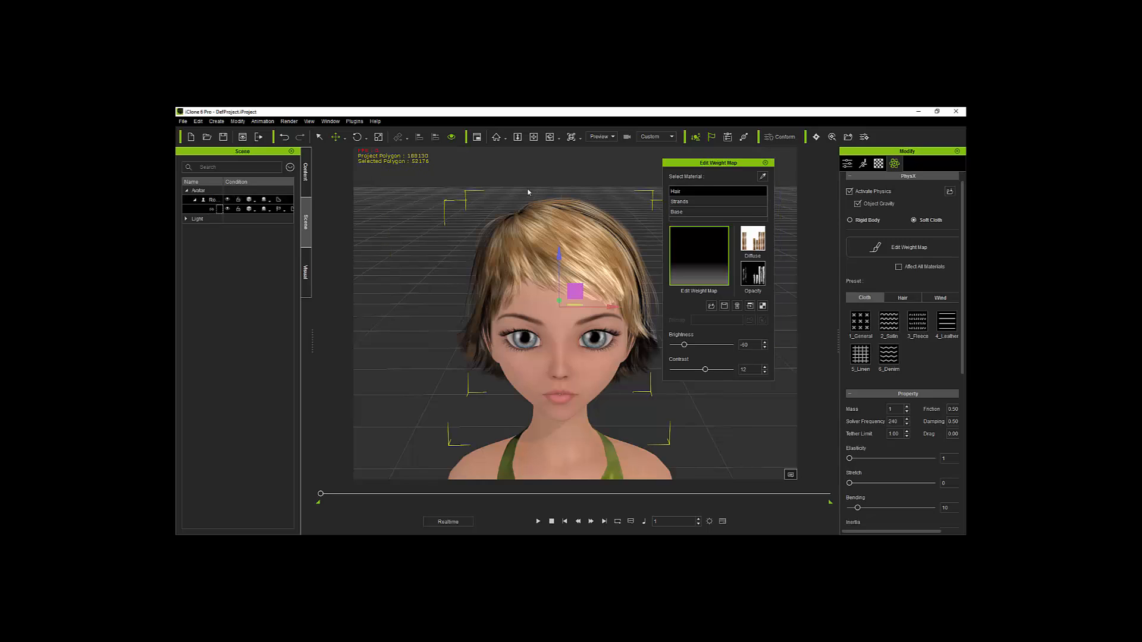
left_click(762, 163)
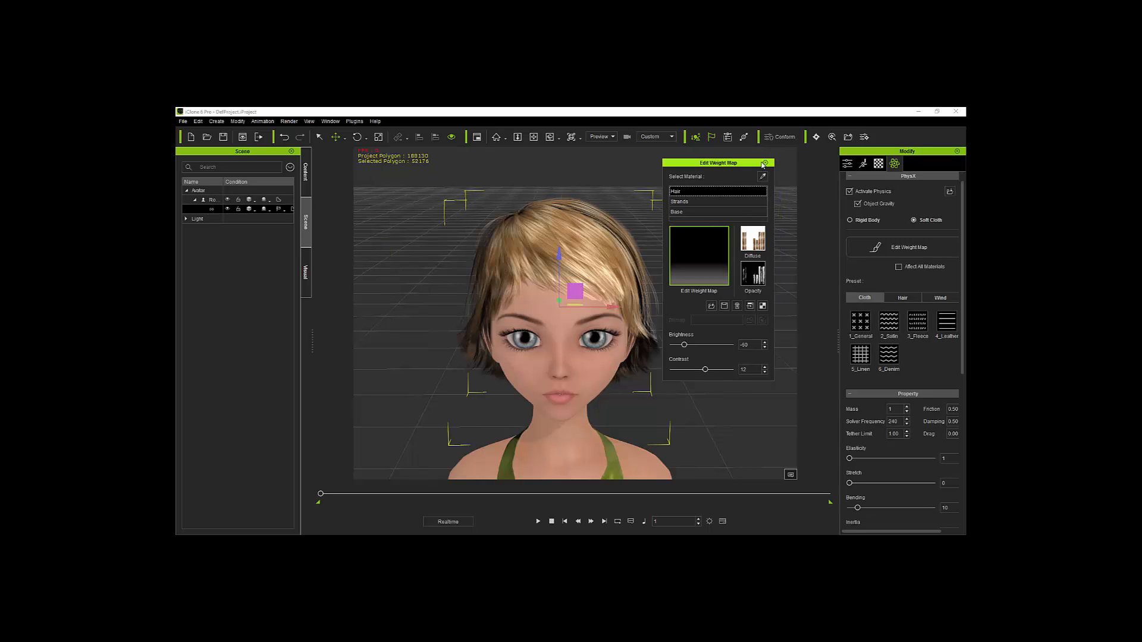
left_click(765, 162)
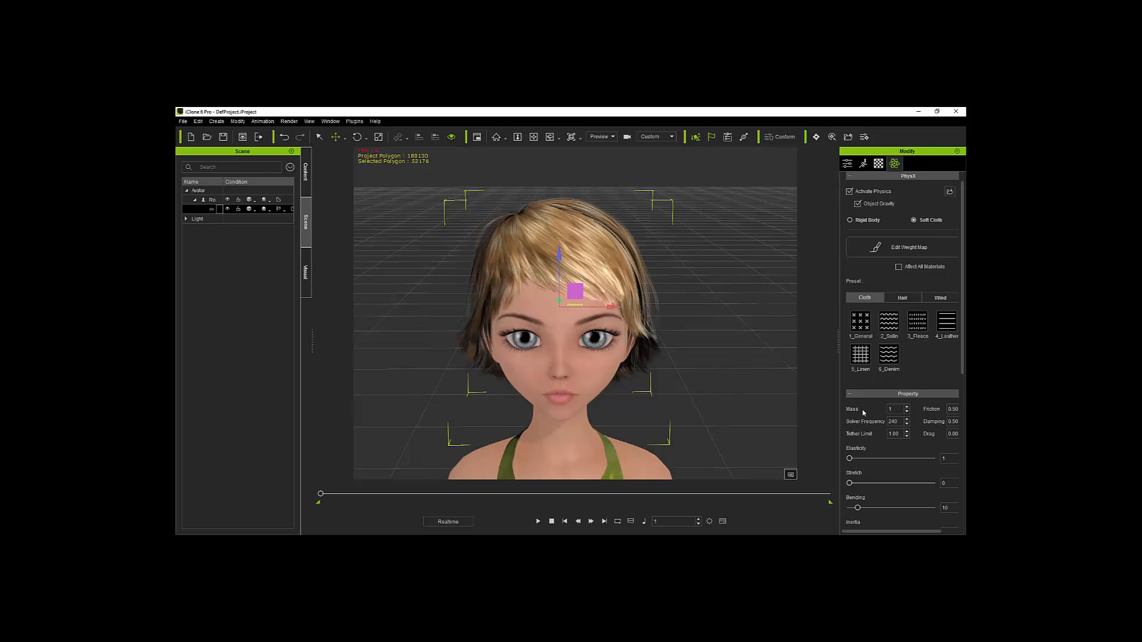
Apply the 1_Straight hair physics preset to the Hair material with its weight map editor open.
left_click(902, 298)
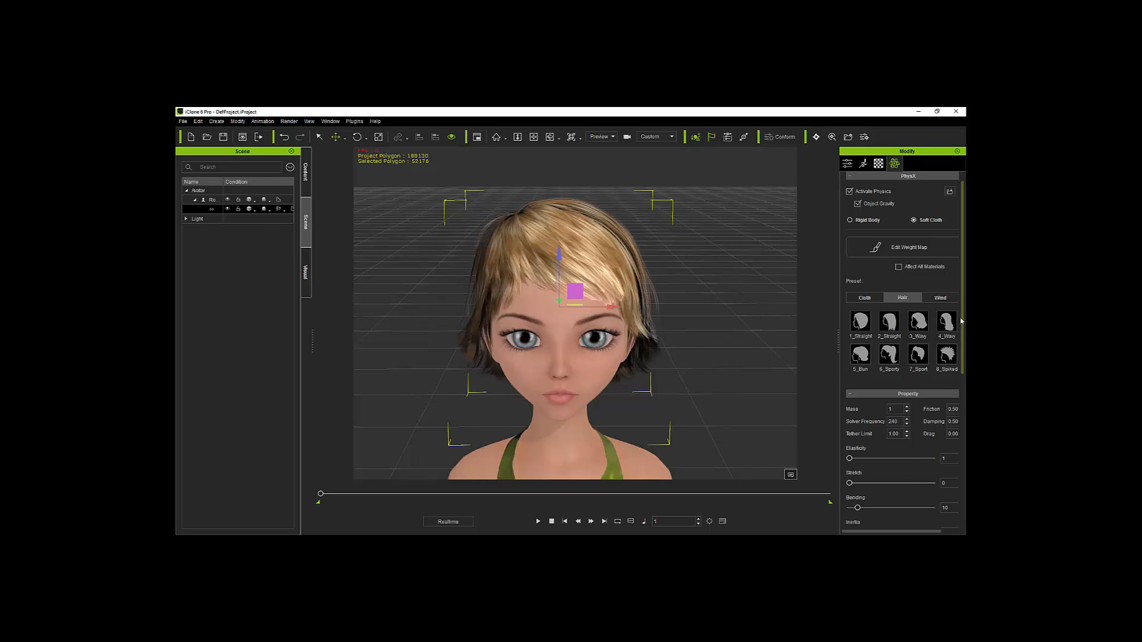
left_click_drag(961, 320, 961, 370)
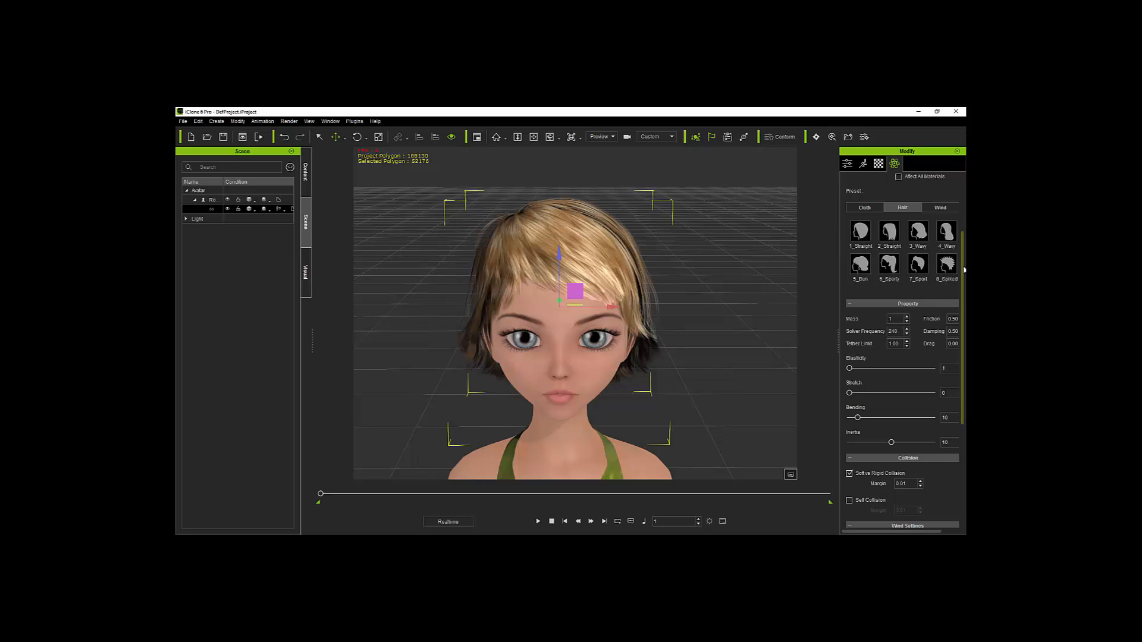
scroll(963, 264, "up", 1)
scroll(964, 264, "up", 1)
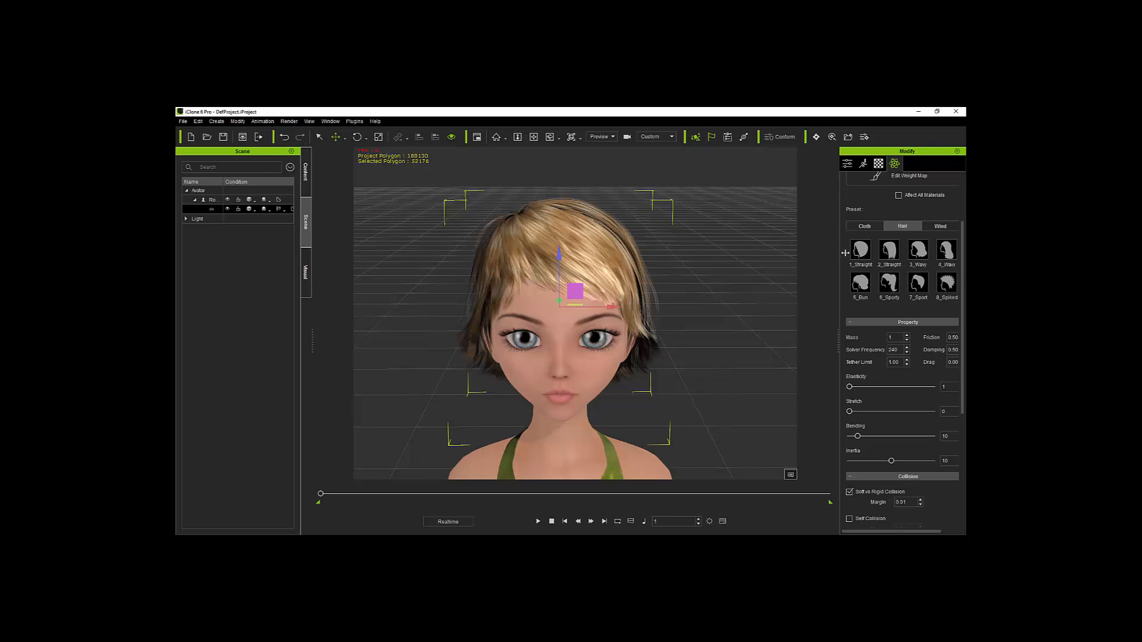
scroll(929, 226, "up", 3)
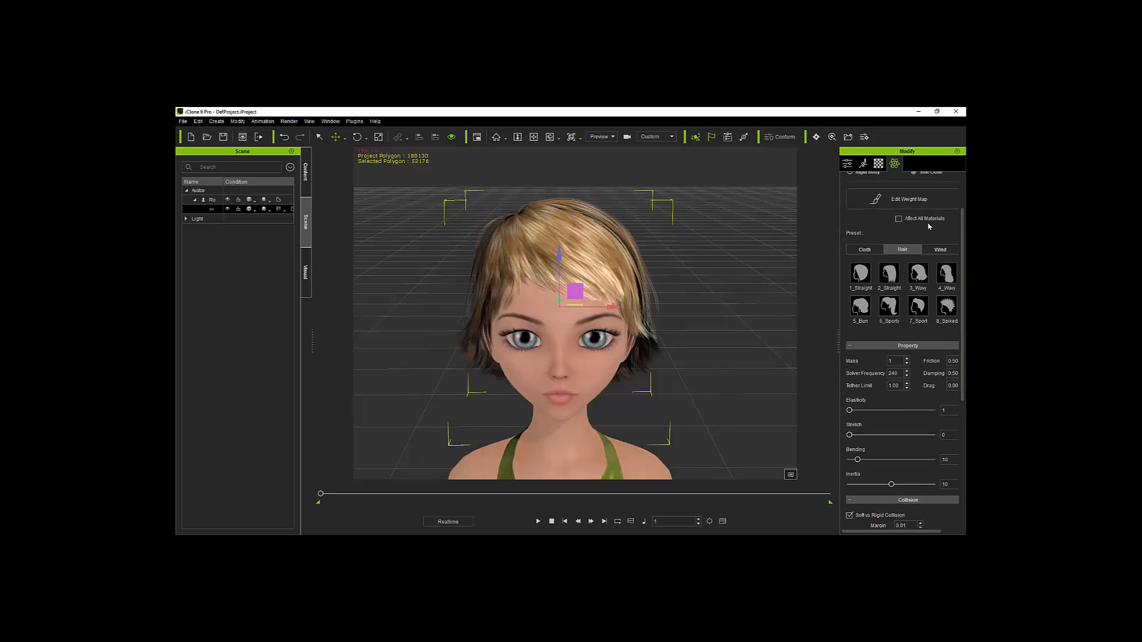
left_click(911, 201)
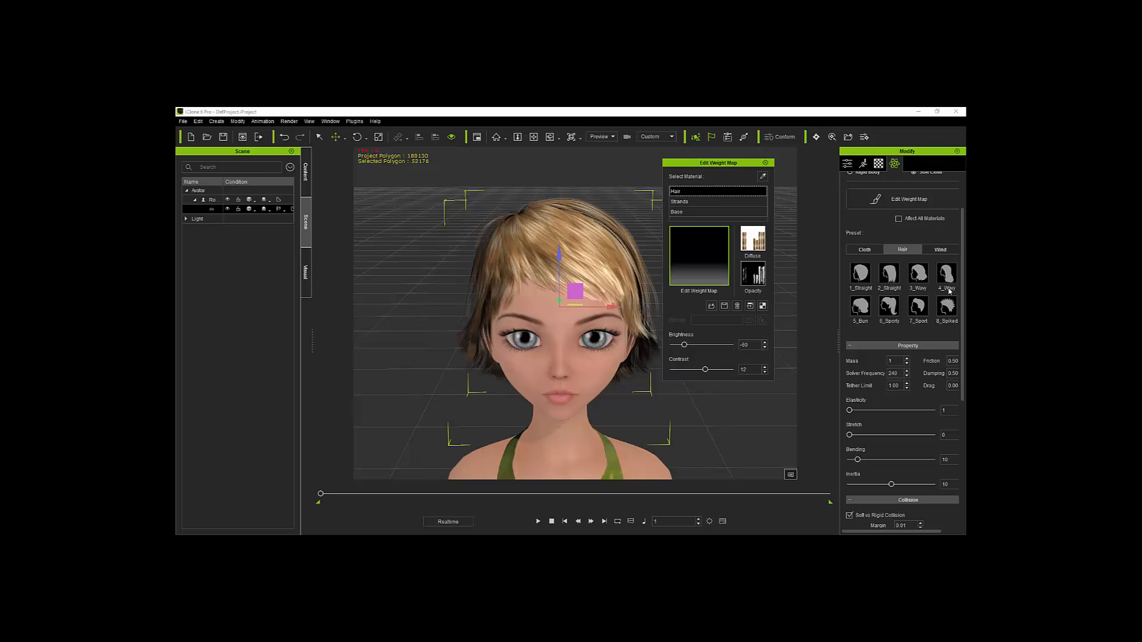
left_click(875, 274)
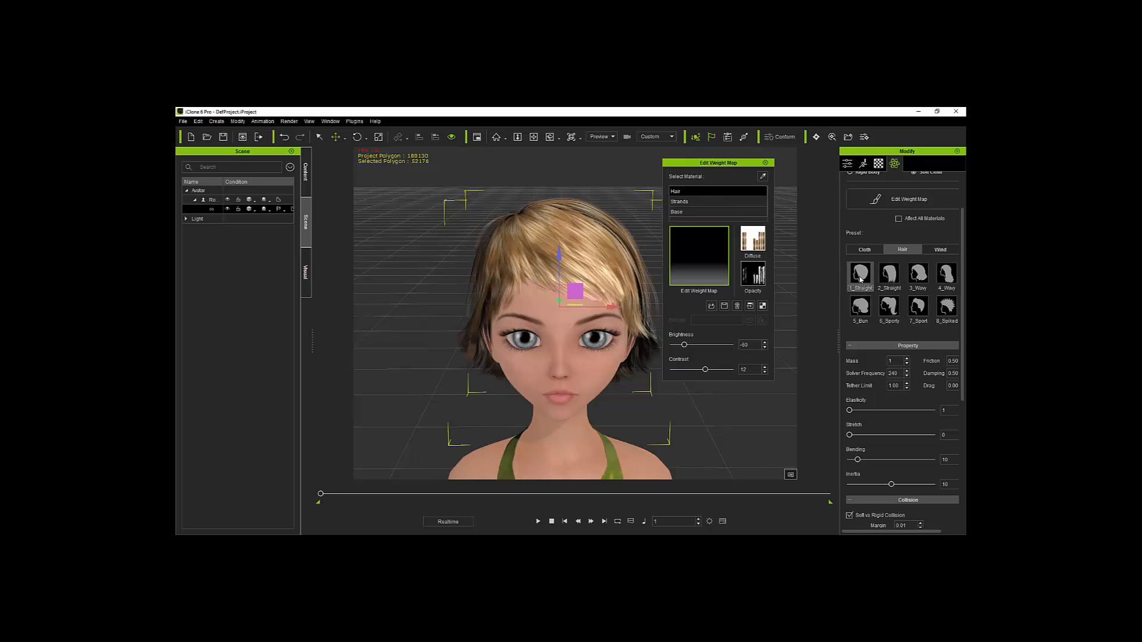
double_click(863, 279)
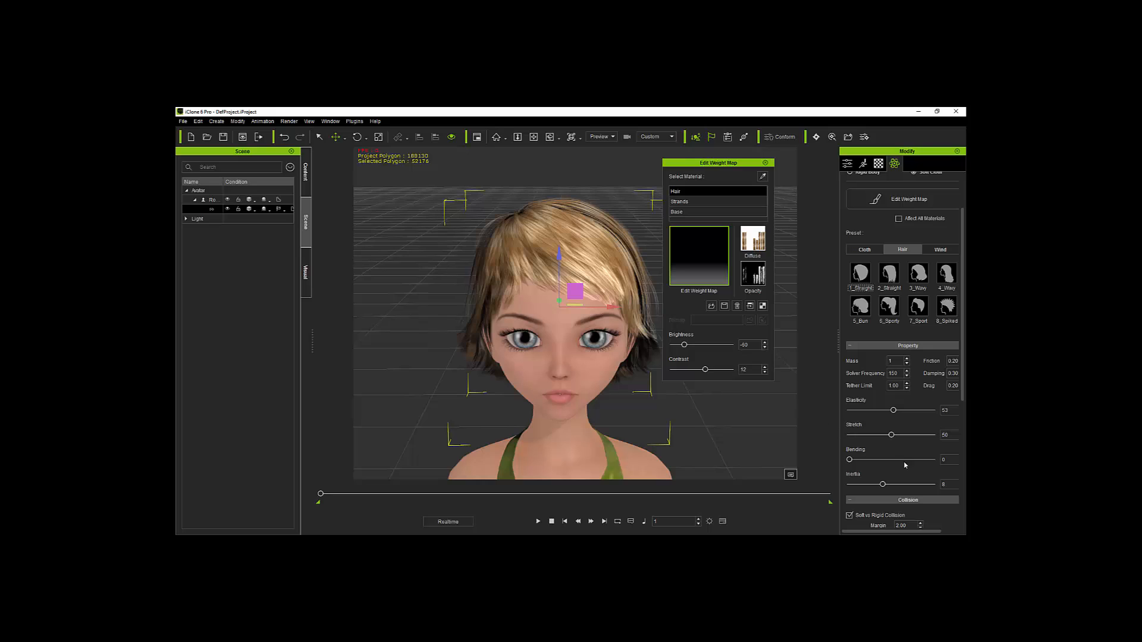
Enable Affect All Materials and apply the 1_Straight hair preset so the Strands material gets the same physics properties.
left_click(717, 202)
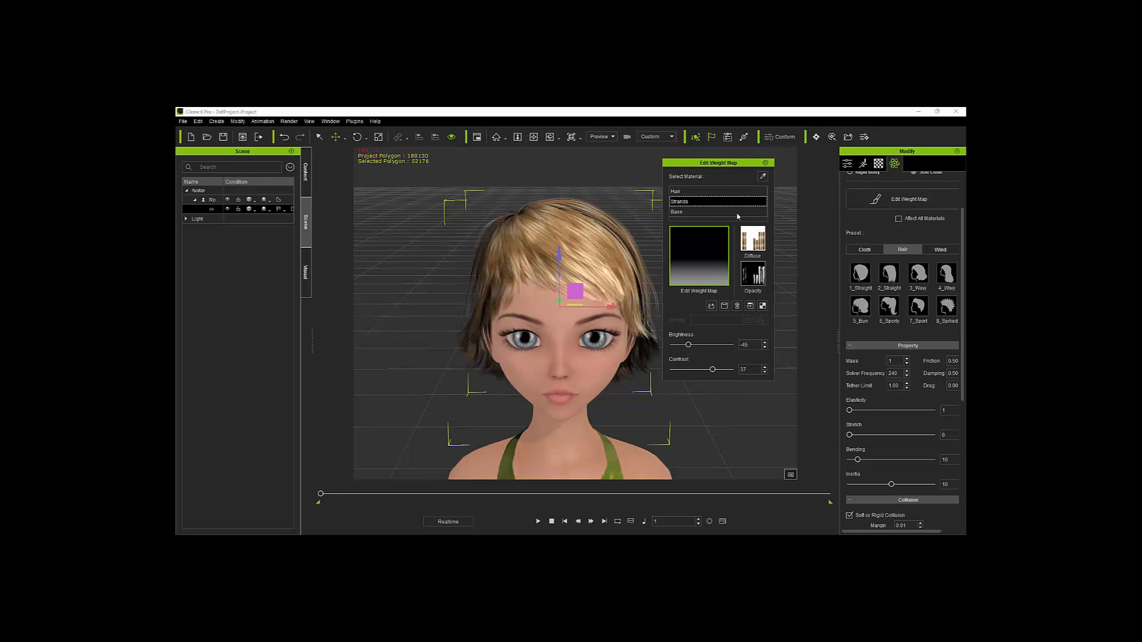
left_click(705, 194)
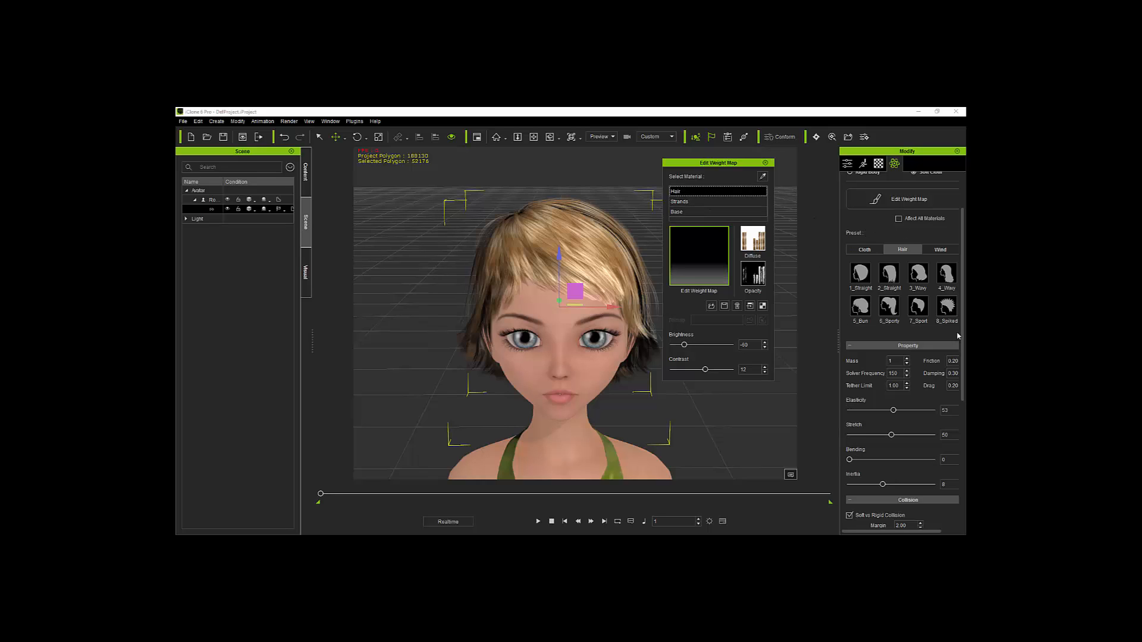
scroll(962, 312, "up", 2)
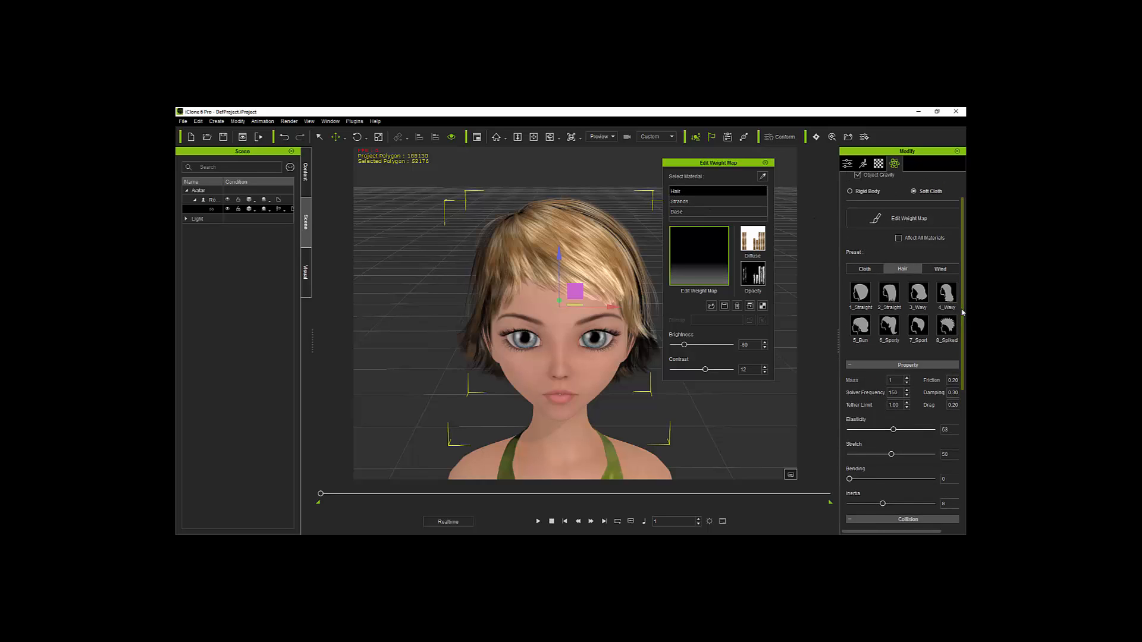
left_click(898, 238)
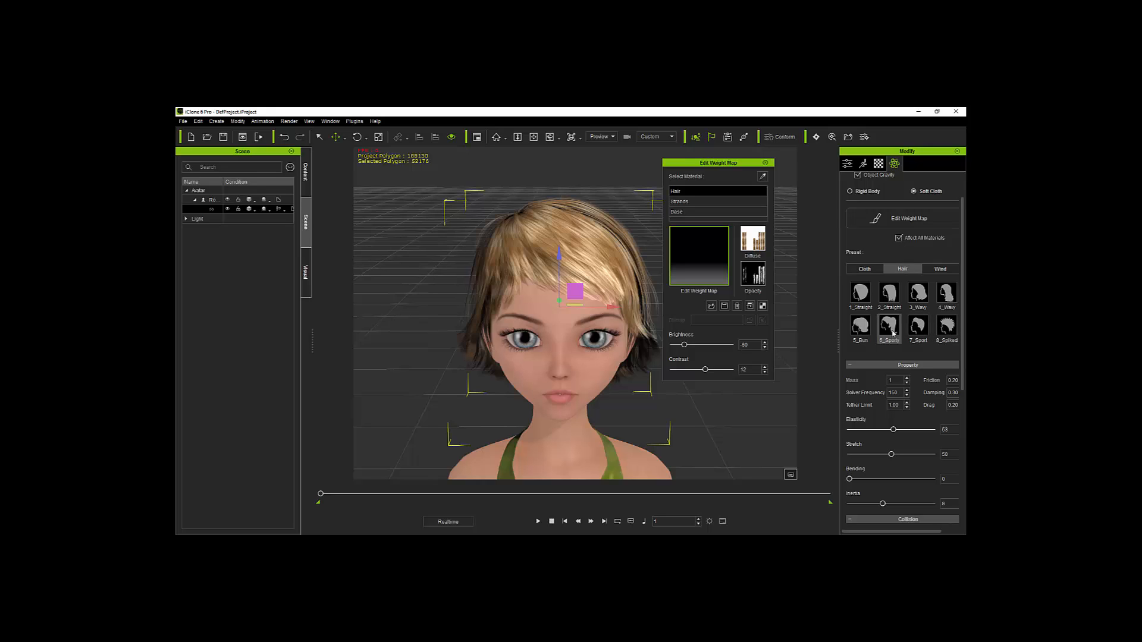
left_click(860, 293)
Compare the physics properties of the Strands, Hair and Base materials, and close the weight map editor.
left_click(695, 204)
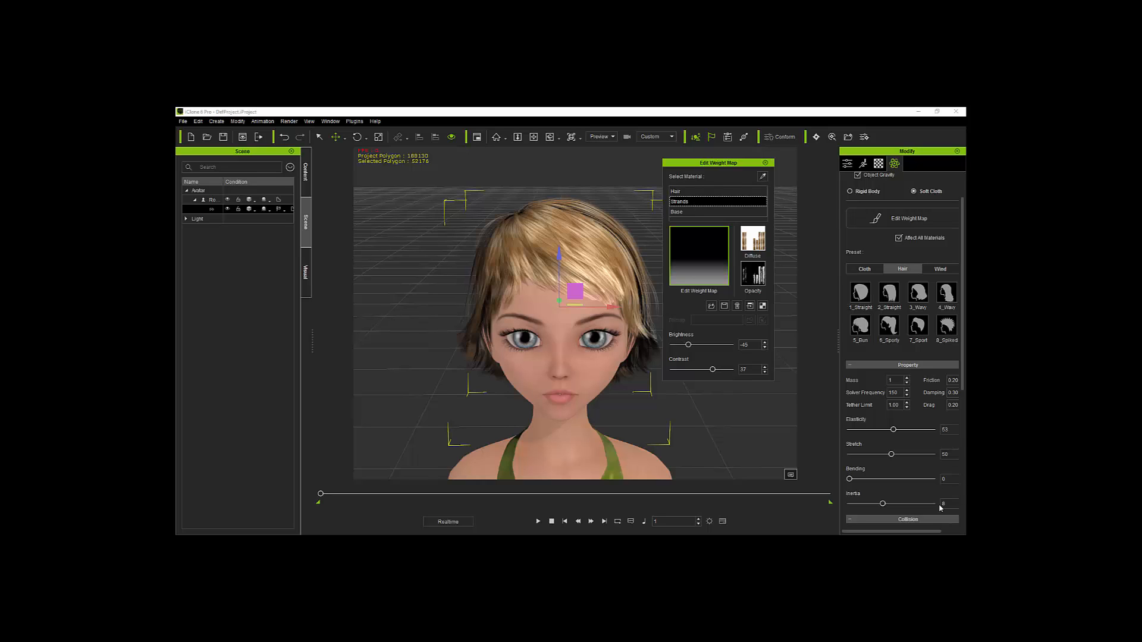
left_click(691, 192)
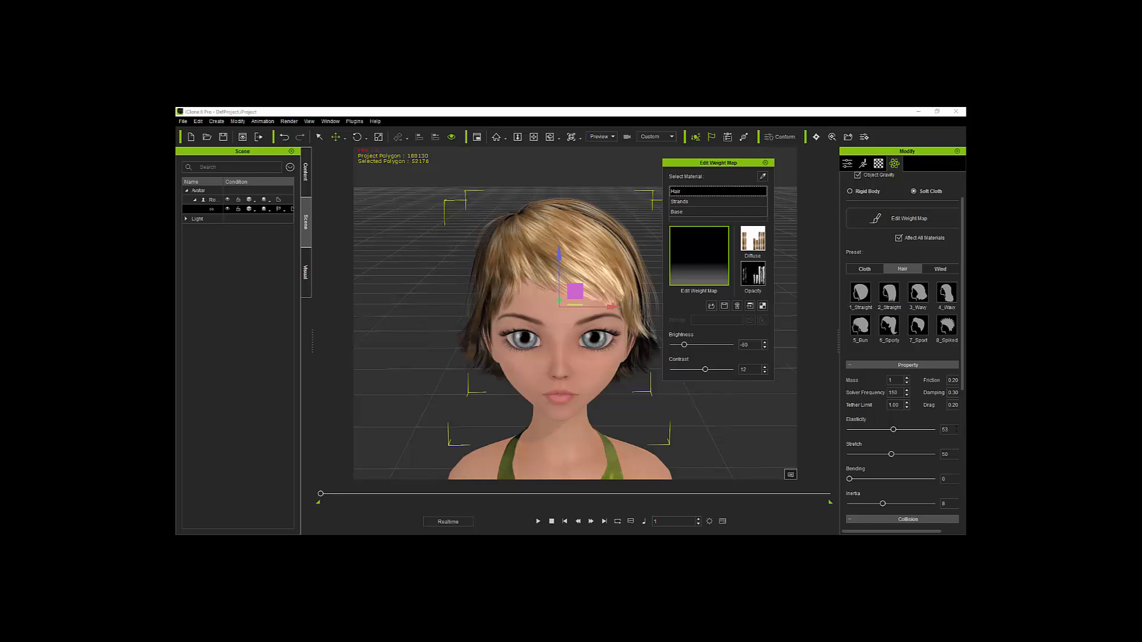
left_click(703, 212)
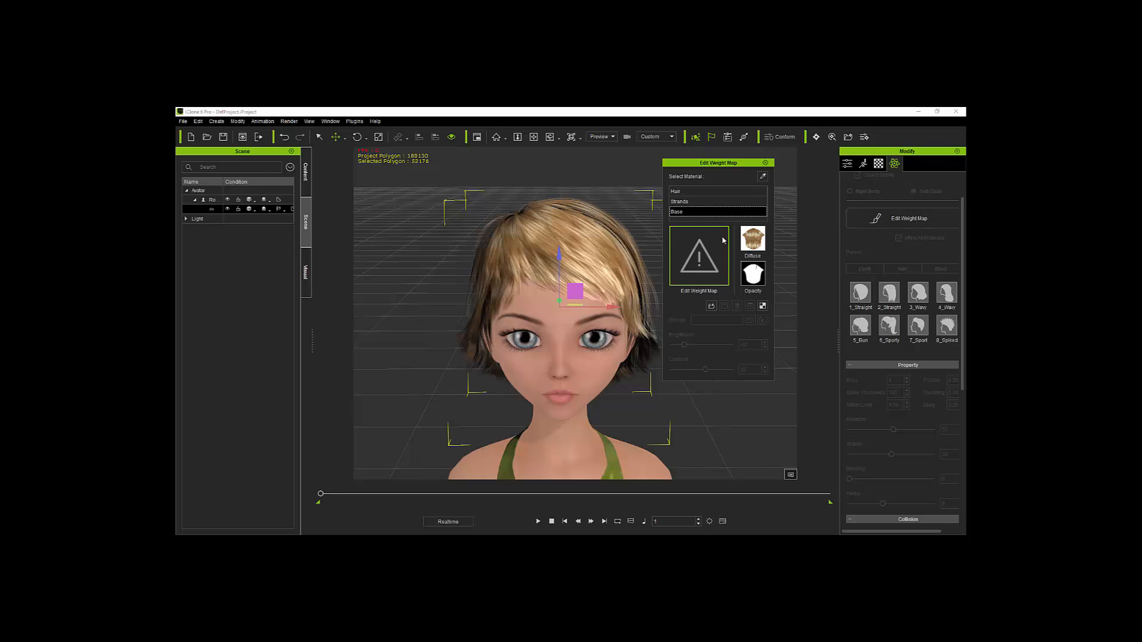
left_click(765, 163)
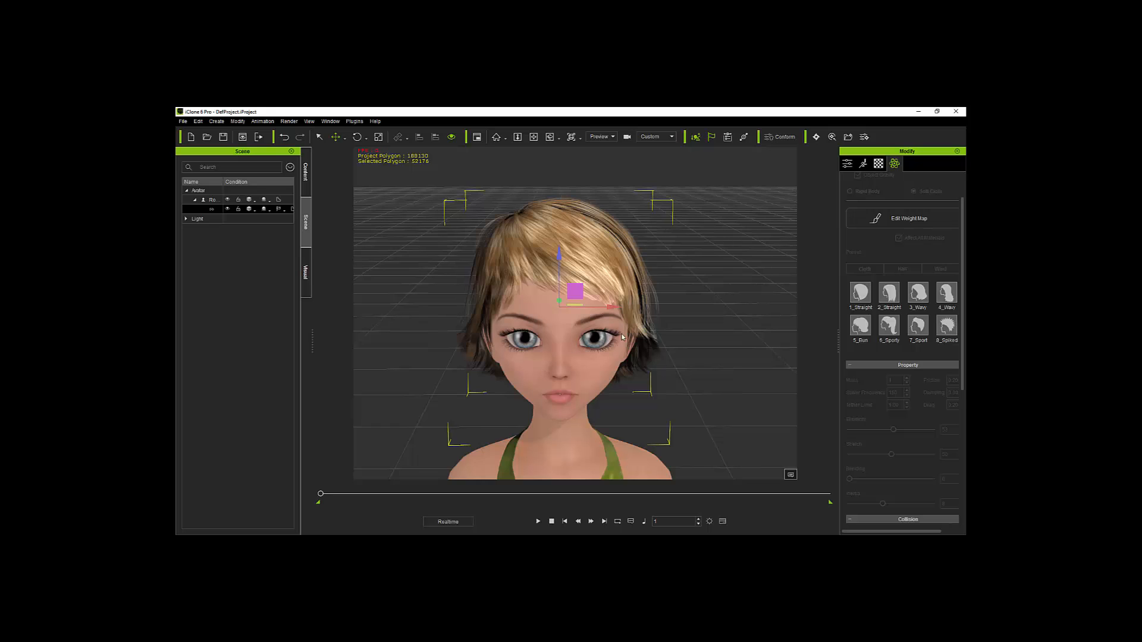
Set the Hair material's specular to 20 in its material settings.
right_click_drag(622, 337, 798, 339)
mouse_move(606, 343)
right_mouse_down()
mouse_move(618, 341)
mouse_move(602, 354)
right_mouse_up()
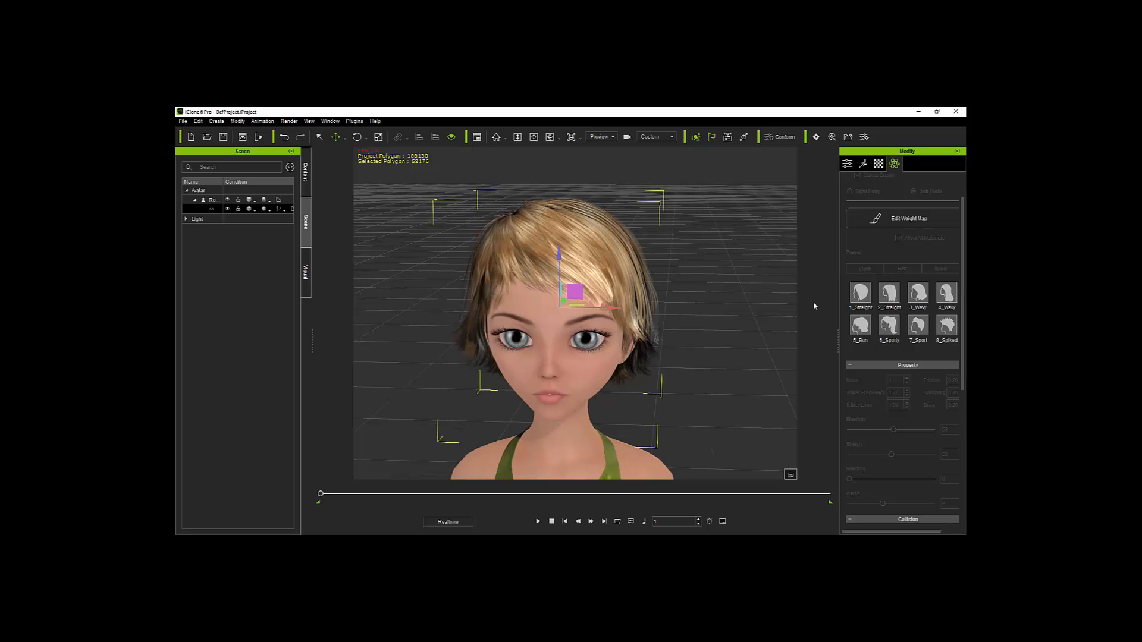
left_click(879, 165)
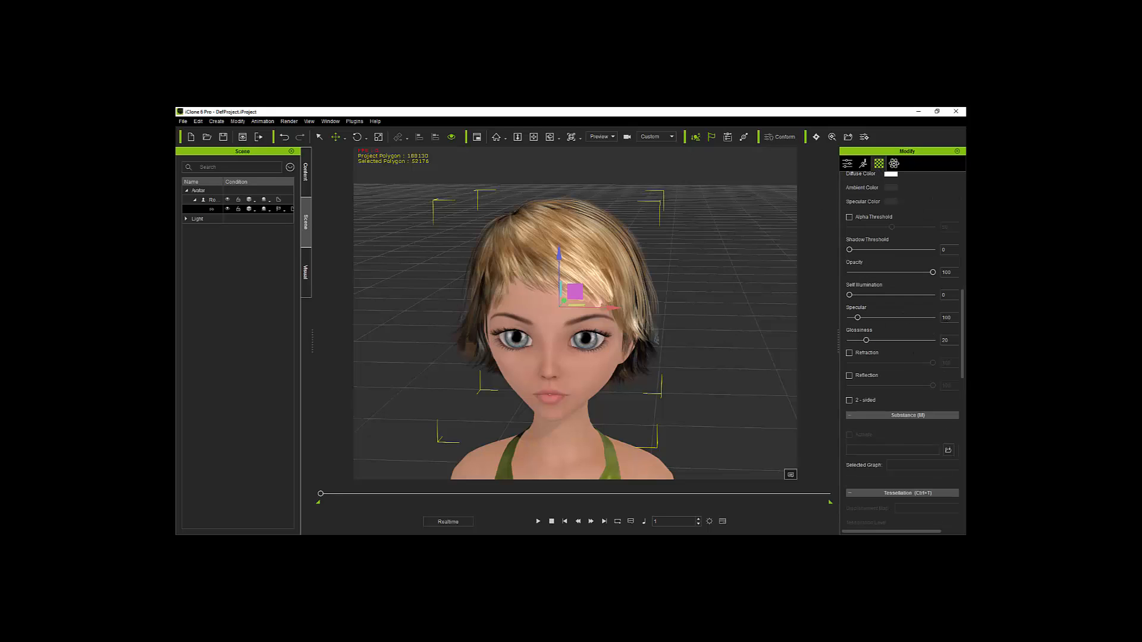
left_click(946, 318)
type("20")
key("Return")
Select the Strands material and set its specular to 20.
scroll(883, 249, "up", 10)
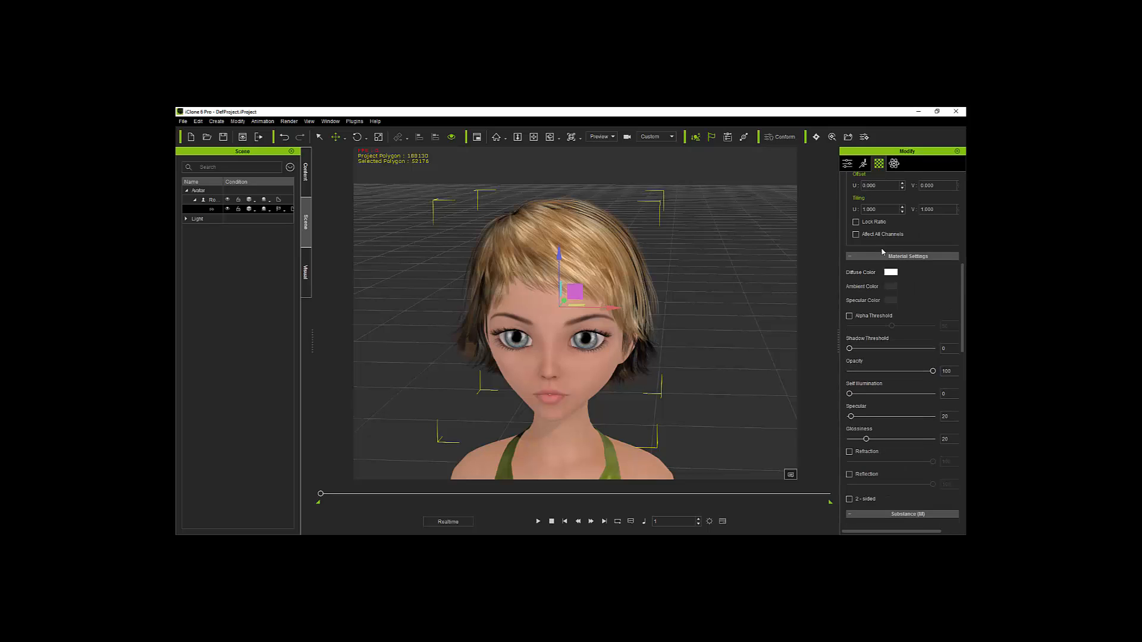
scroll(883, 252, "up", 5)
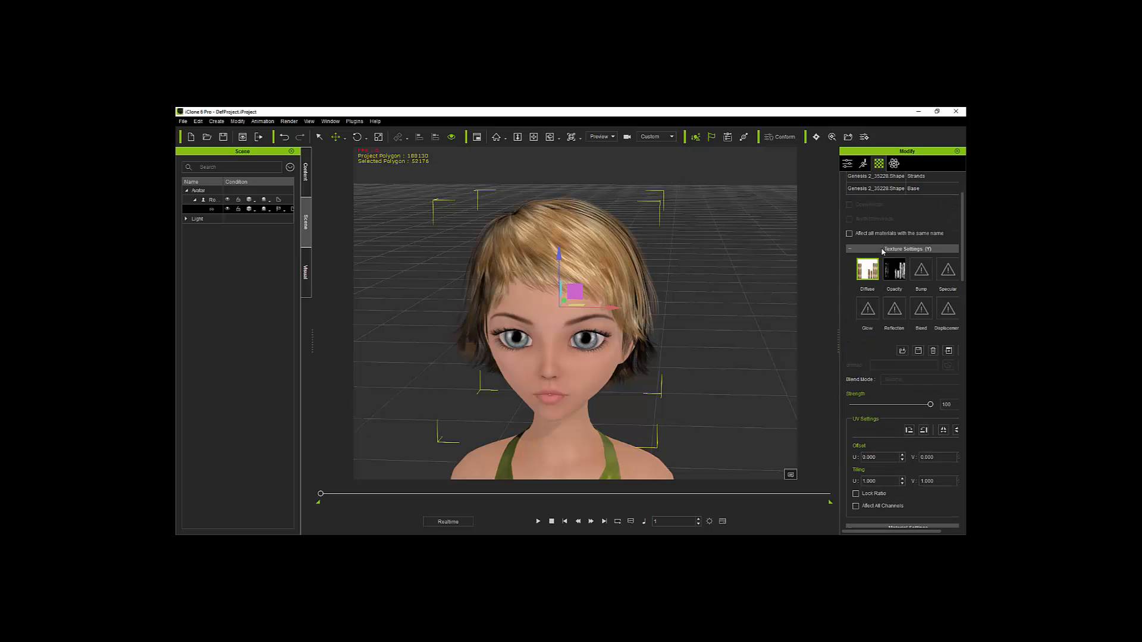
left_click(926, 203)
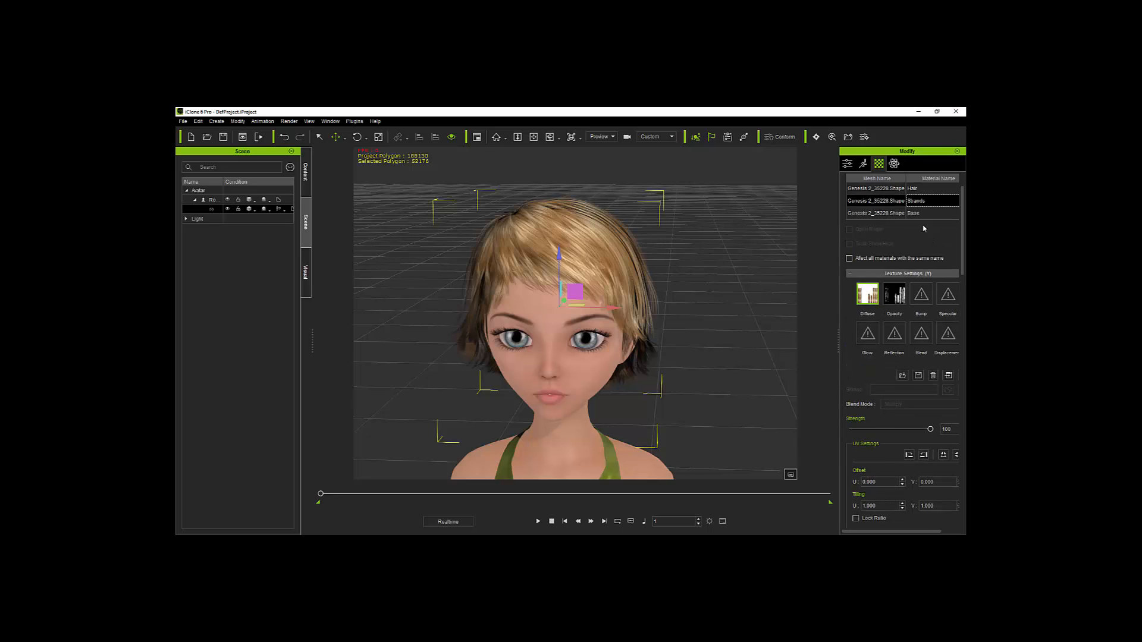
scroll(920, 427, "down", 5)
scroll(920, 427, "down", 3)
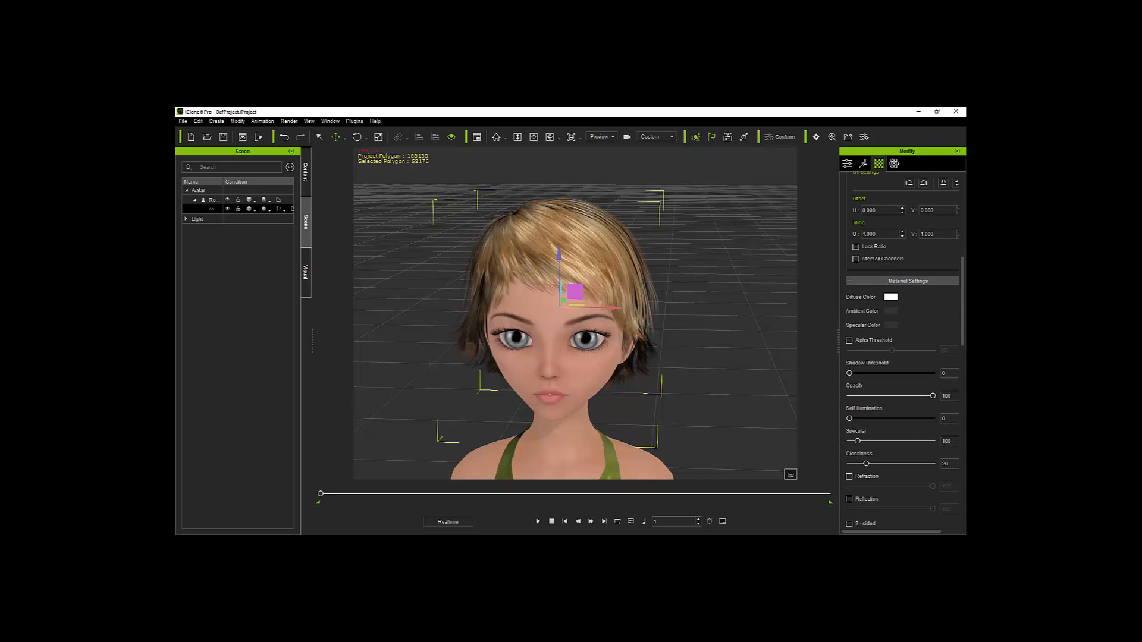
double_click(952, 441)
type("20")
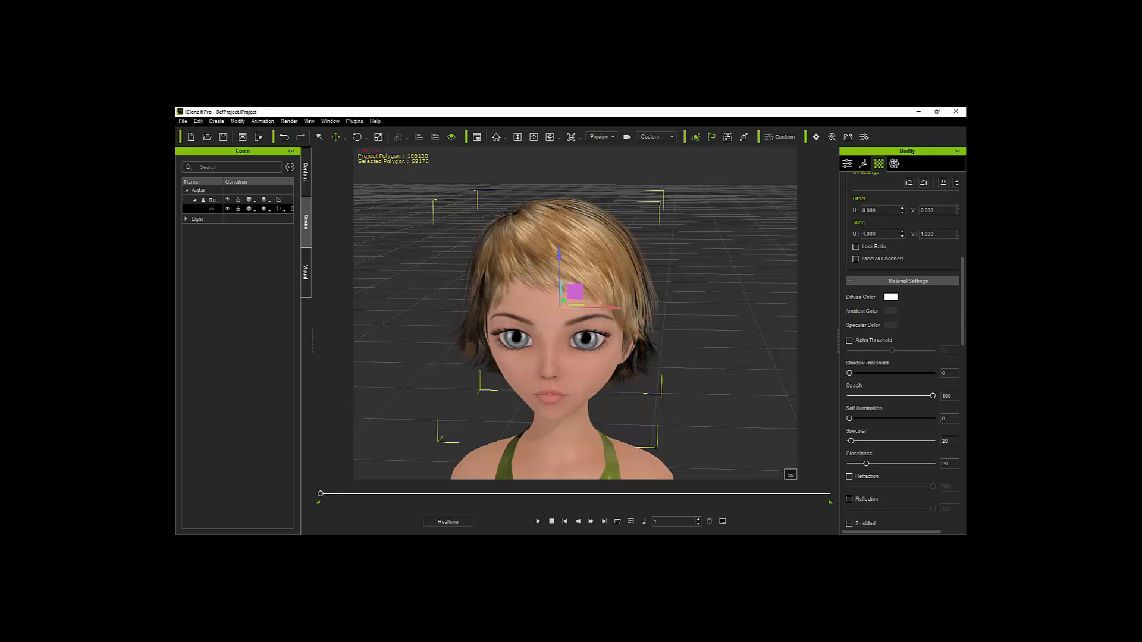
Select the Base material and set its specular to 20.
left_click_drag(963, 309, 962, 226)
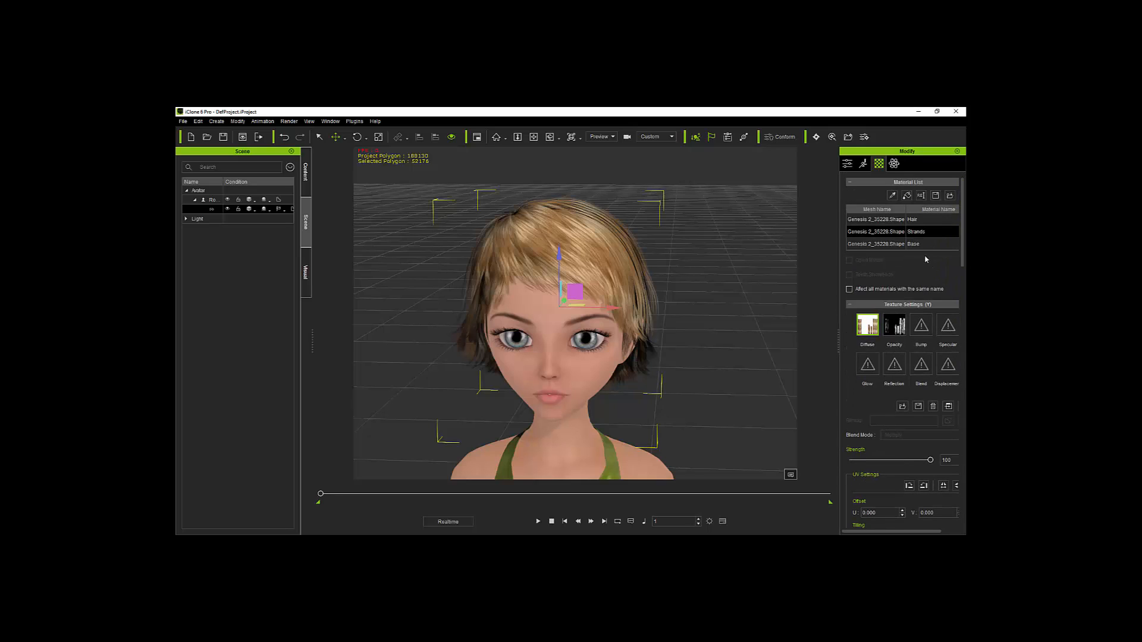
left_click(914, 244)
scroll(922, 357, "down", 5)
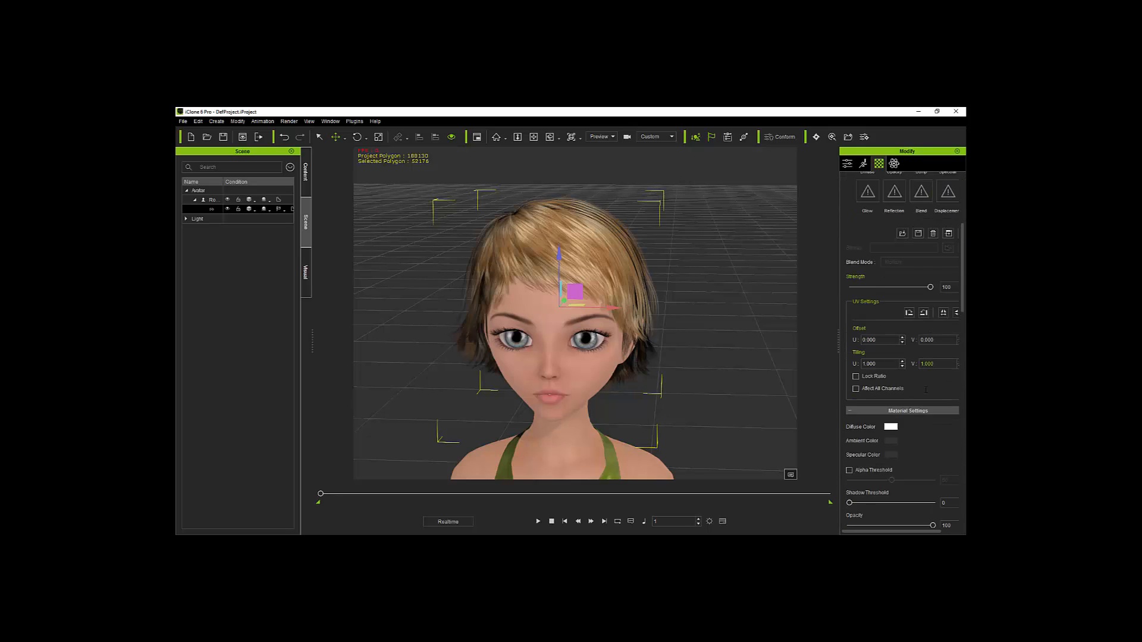
scroll(926, 399, "down", 2)
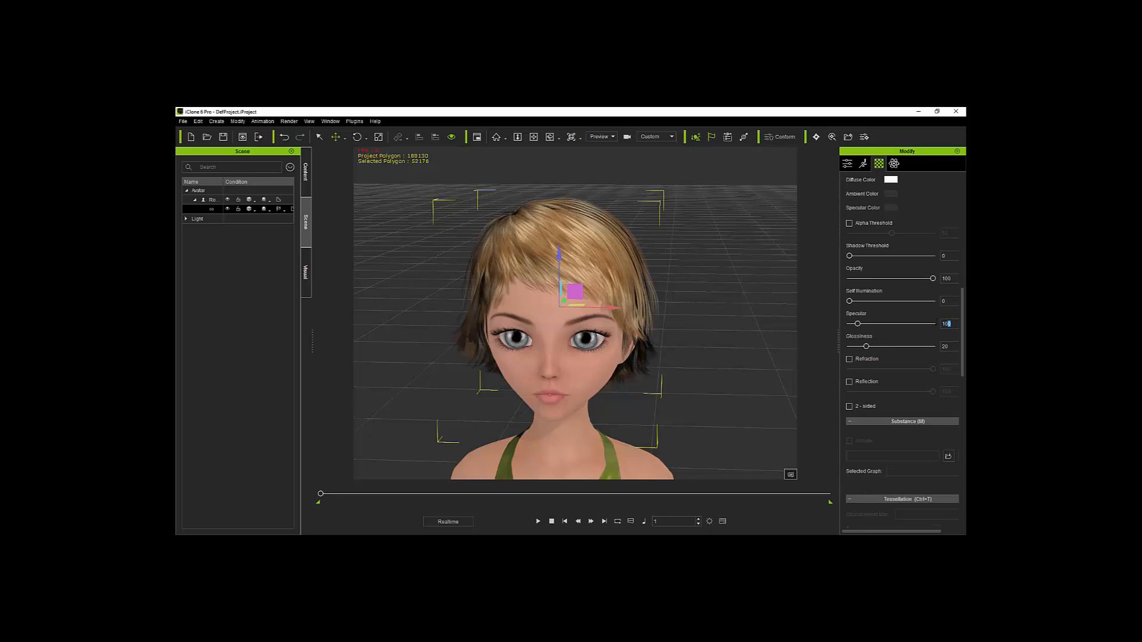
left_click_drag(947, 324, 937, 325)
type("20")
key("Return")
Lower the Base material's glossiness to 0 and check the back of the hair.
left_click_drag(866, 347, 734, 360)
right_click_drag(588, 369, 478, 427)
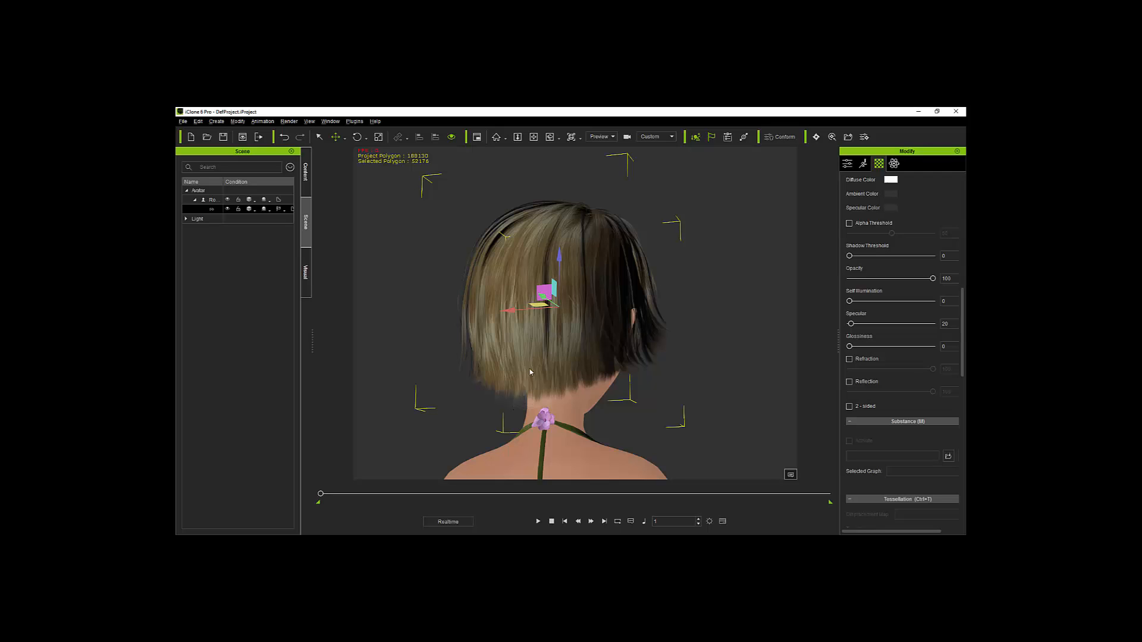
right_click_drag(531, 372, 523, 409)
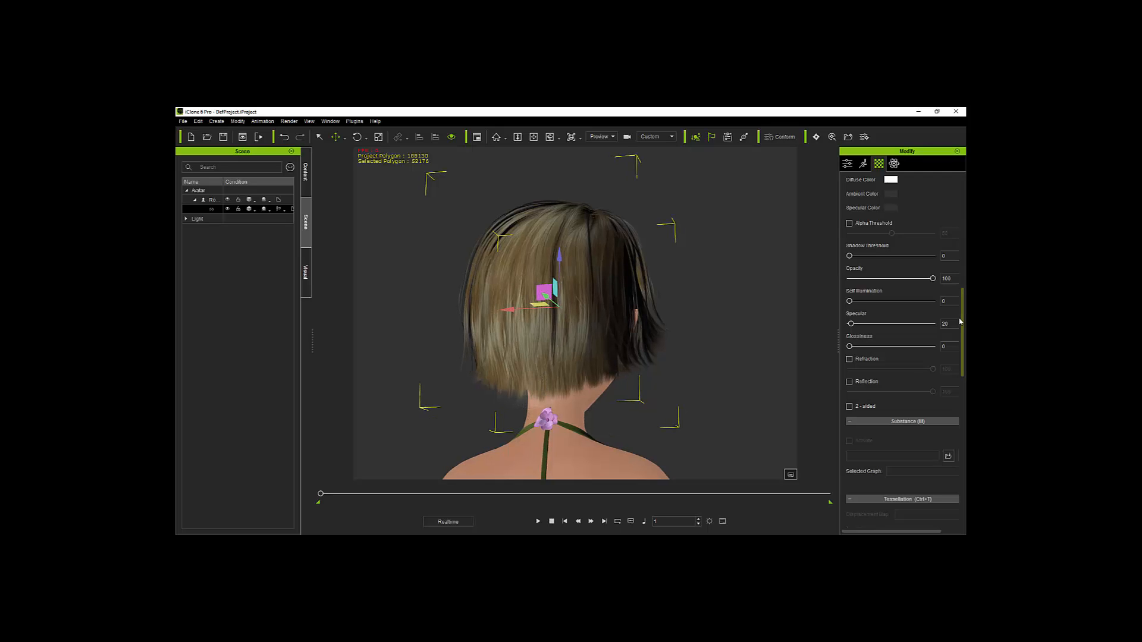
Select the Strands material and lower its glossiness to 15.
scroll(960, 316, "up", 8)
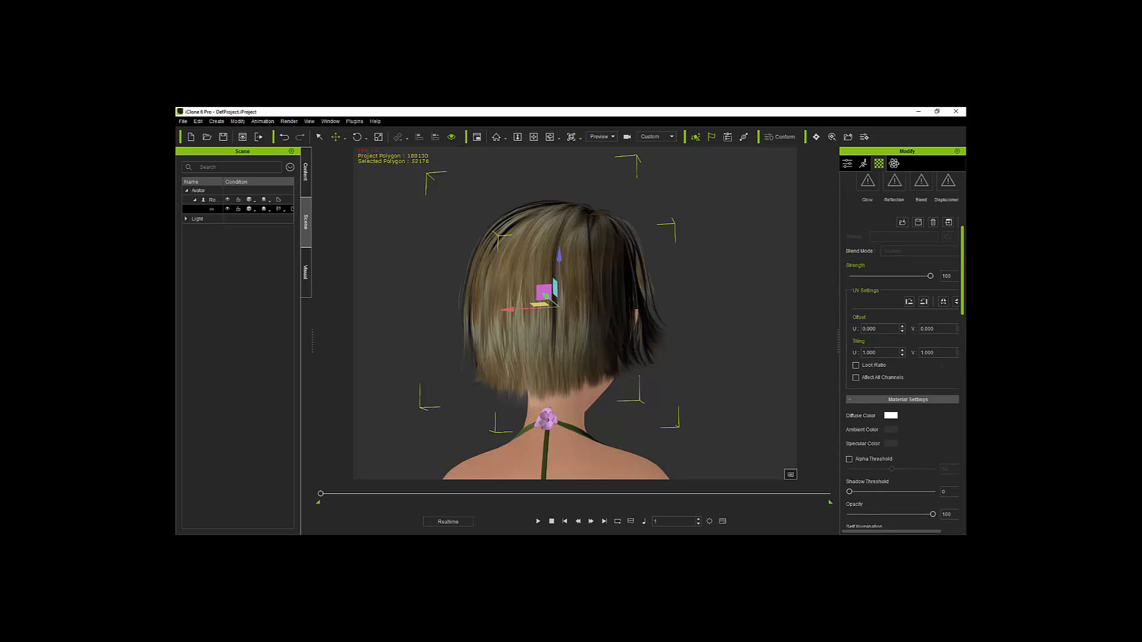
scroll(960, 316, "up", 3)
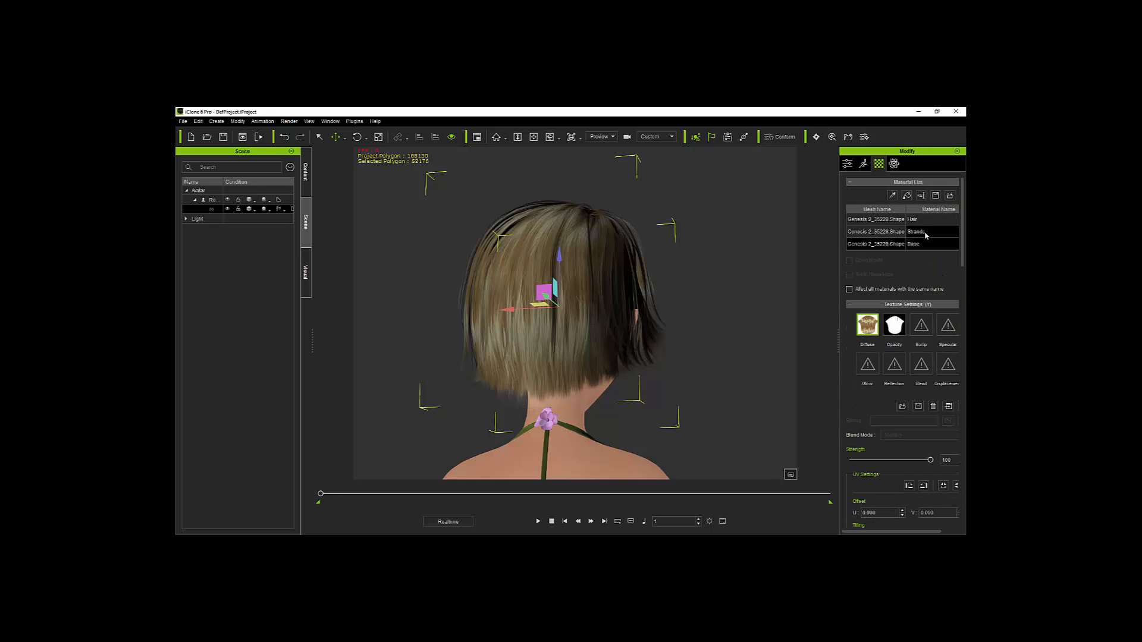
left_click(923, 232)
scroll(959, 343, "down", 7)
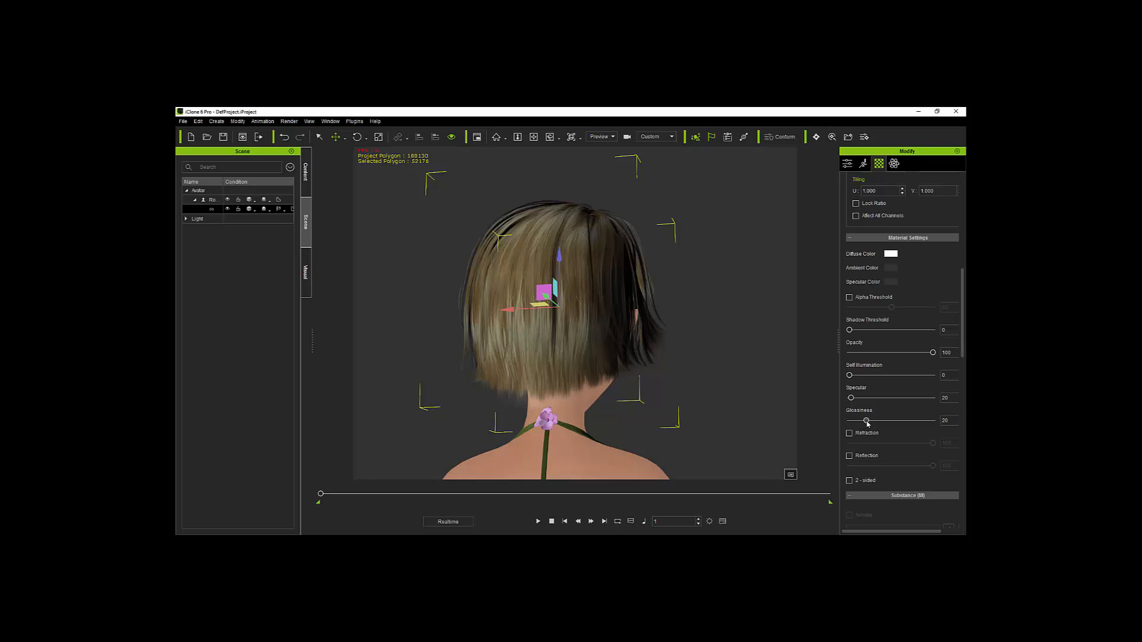
mouse_move(867, 421)
left_mouse_down()
mouse_move(843, 424)
mouse_move(862, 421)
left_mouse_up()
Select the Hair material and reduce its glossiness slightly, to just under 20.
left_click_drag(963, 320, 964, 217)
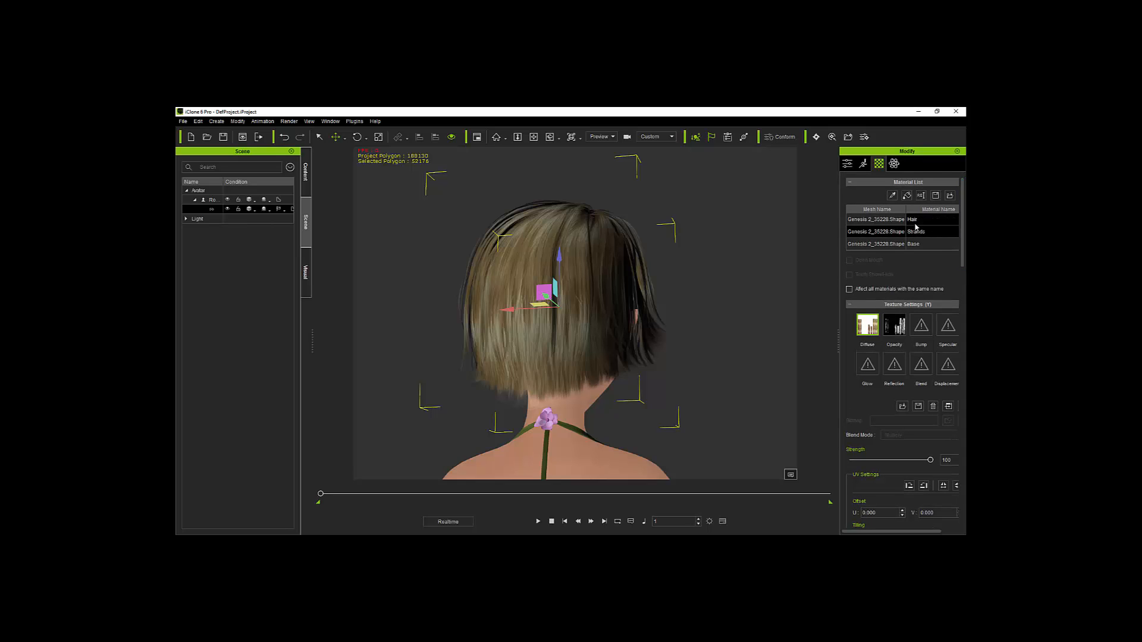
left_click(917, 224)
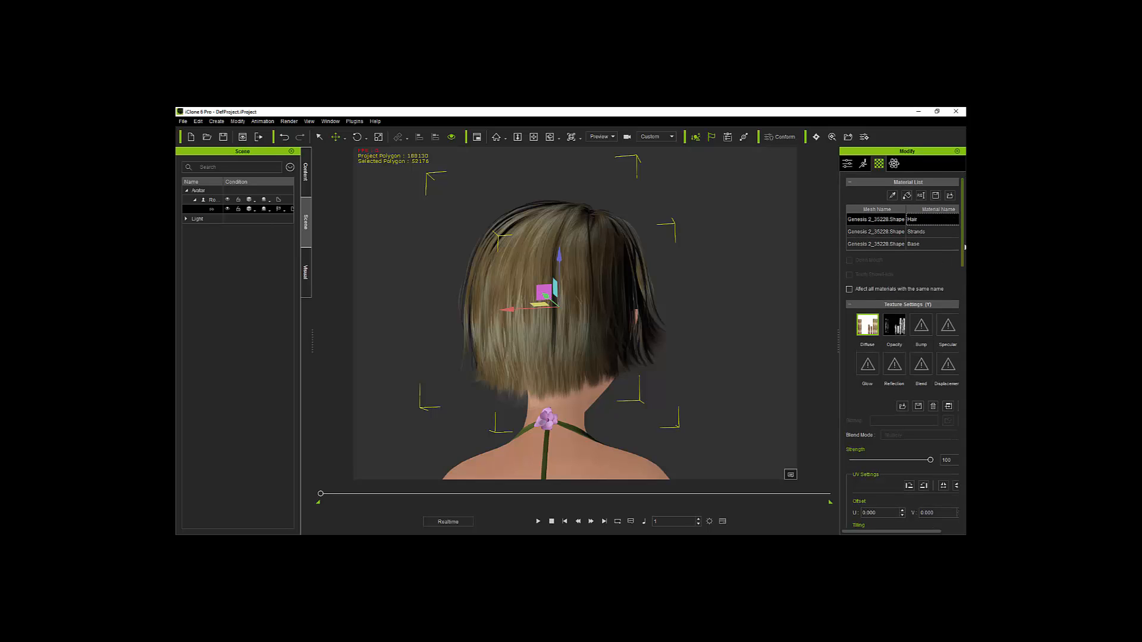
left_click_drag(963, 244, 965, 380)
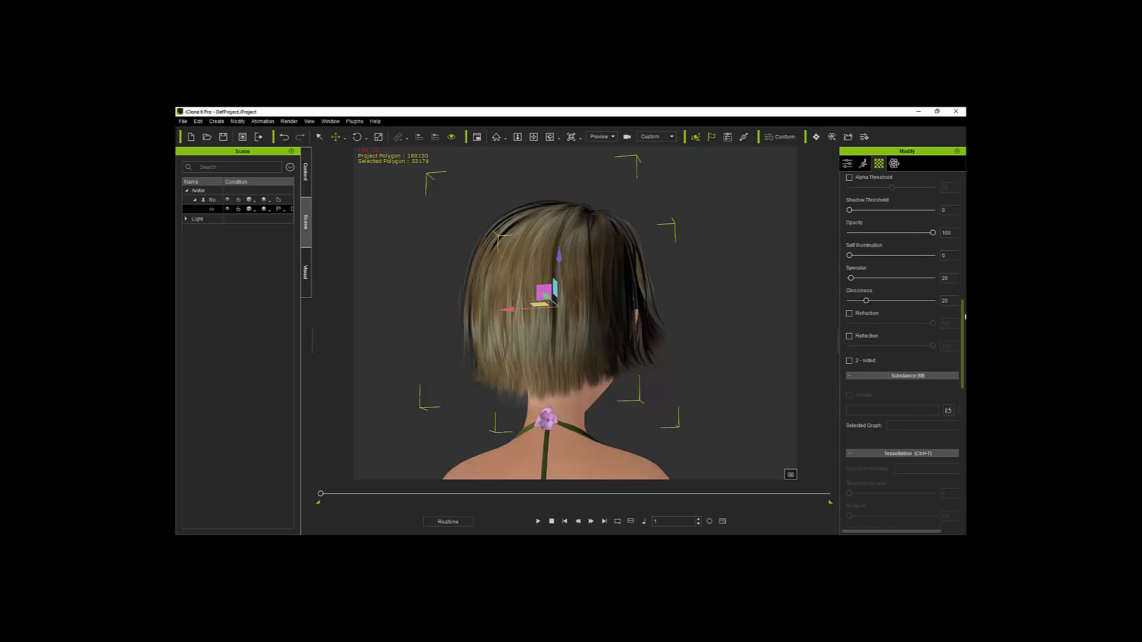
mouse_move(865, 301)
left_mouse_down()
mouse_move(851, 301)
mouse_move(866, 300)
left_mouse_up()
scroll(892, 260, "up", 3)
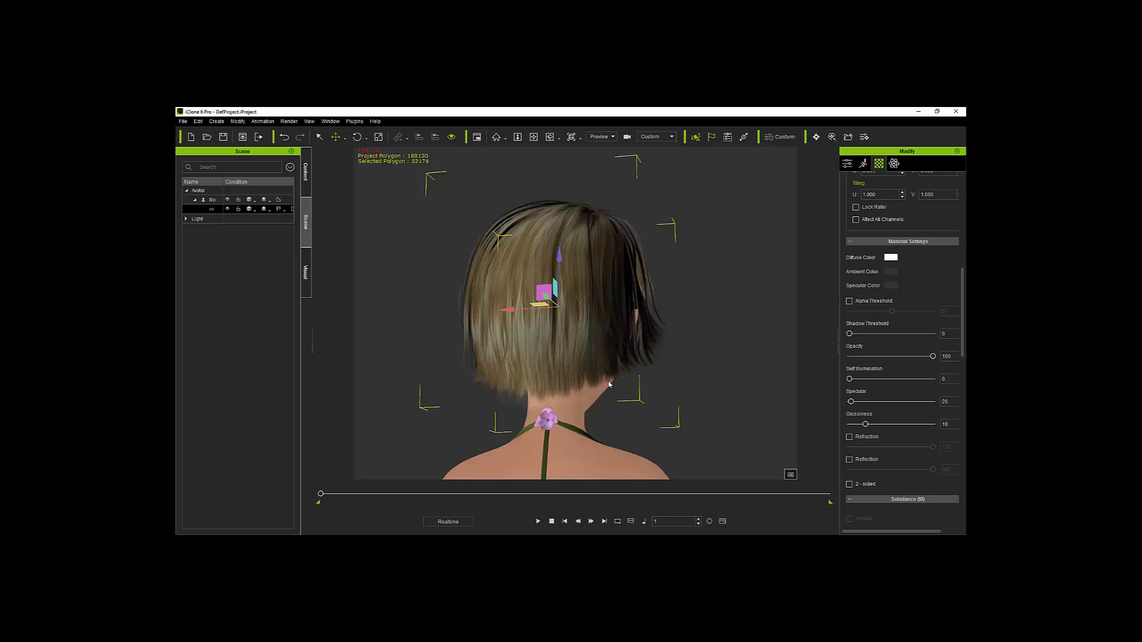
right_click_drag(551, 359, 882, 346)
right_click_drag(588, 398, 570, 333)
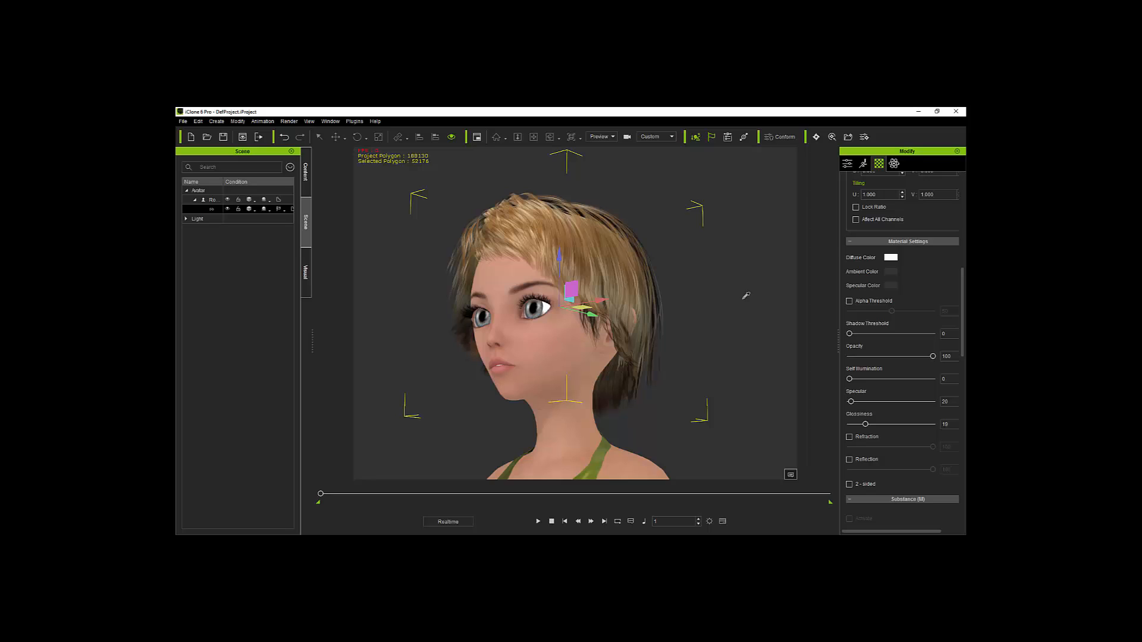
Try a white ambient color with the avatar selected instead of the hair, and undo the change.
left_click(546, 340)
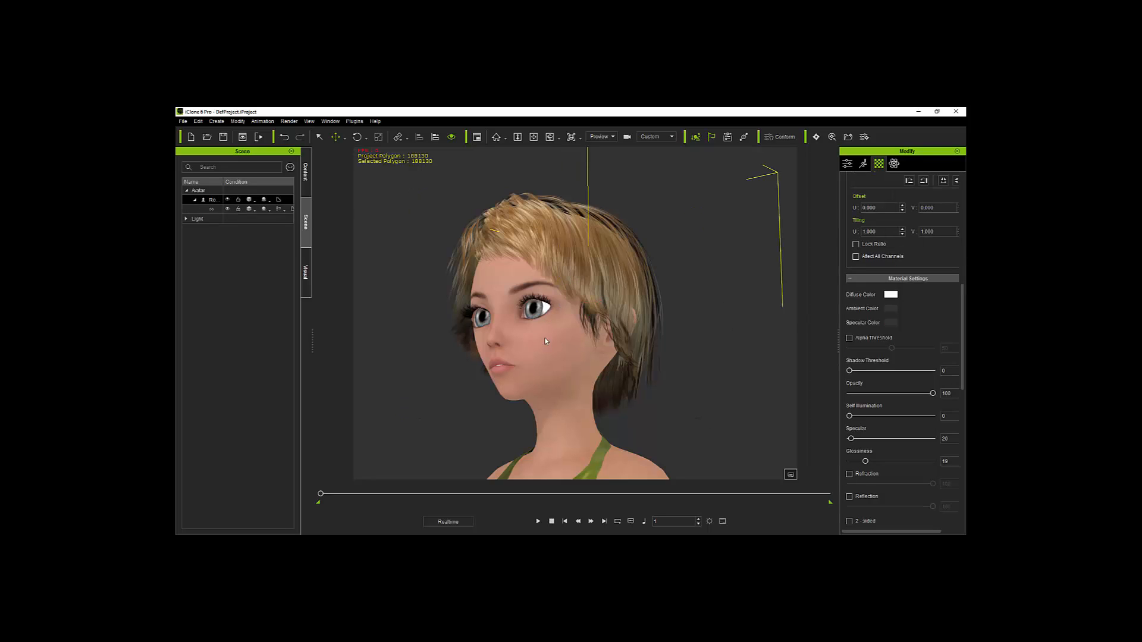
left_click(210, 200)
left_click(647, 319)
left_click(610, 262)
left_click(891, 309)
left_click(466, 367)
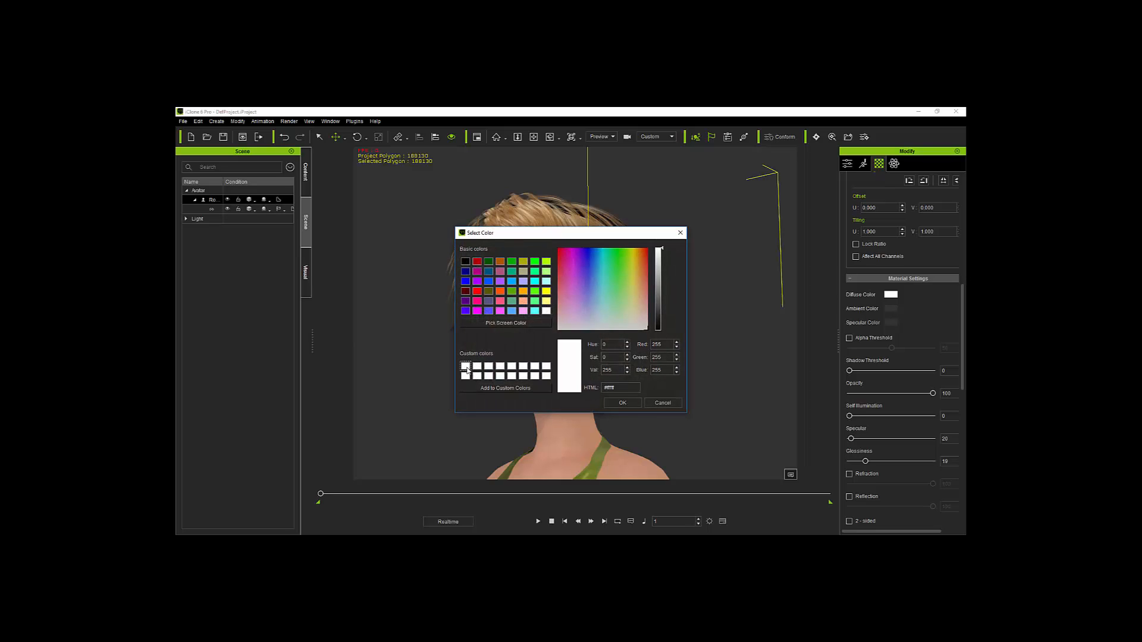
left_click(622, 403)
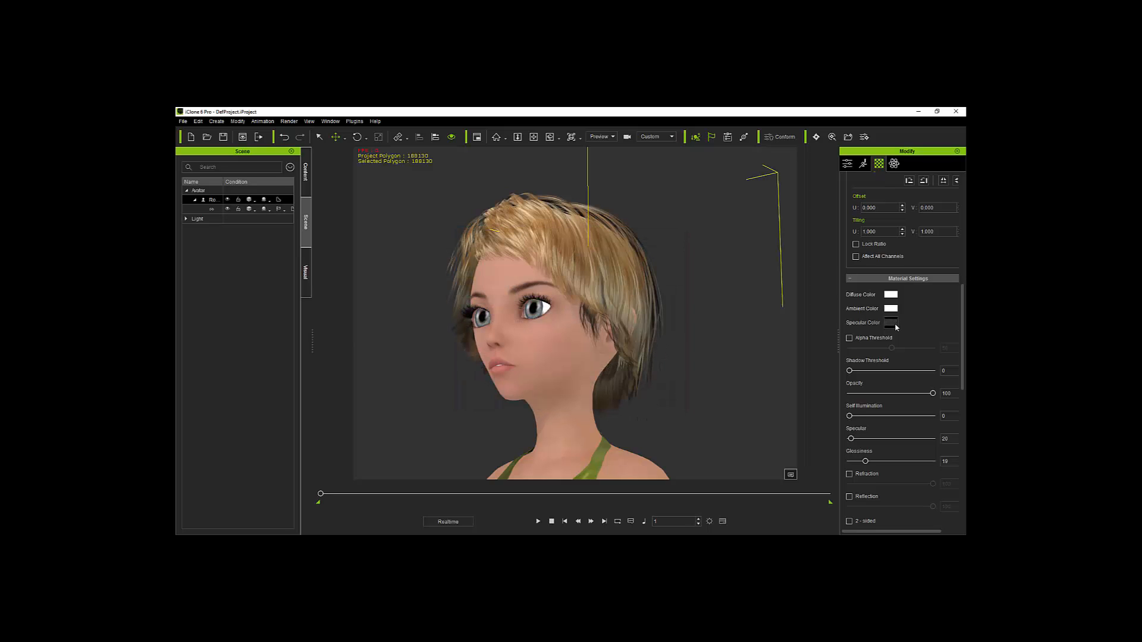
key("ctrl+z")
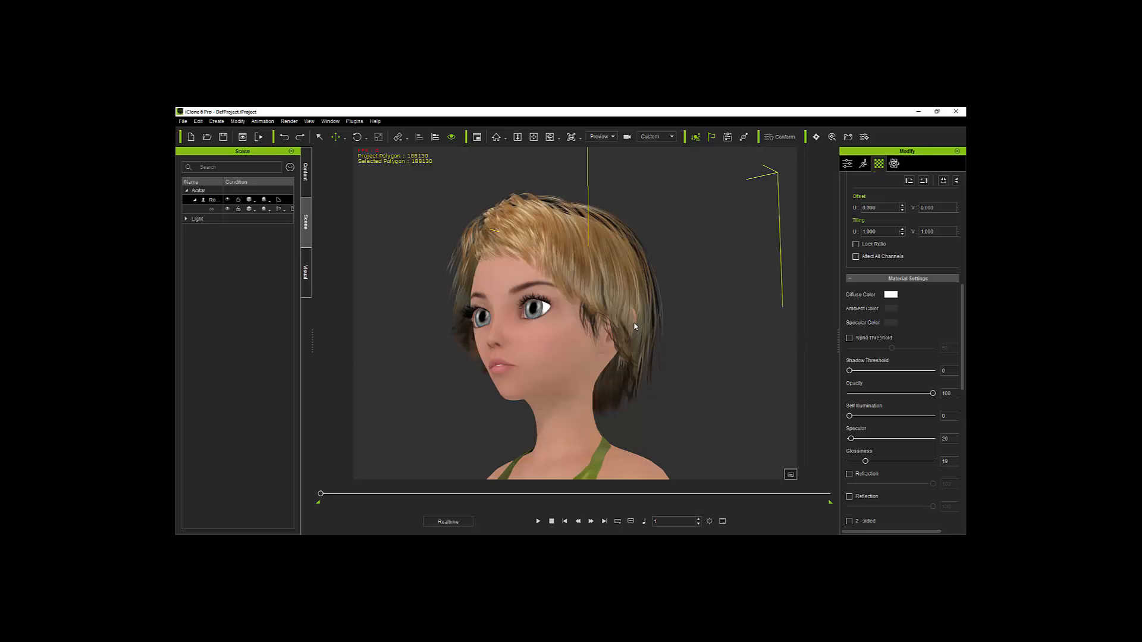
Reselect the hair prop and set the Hair material's ambient and specular colors to white.
left_click(615, 320)
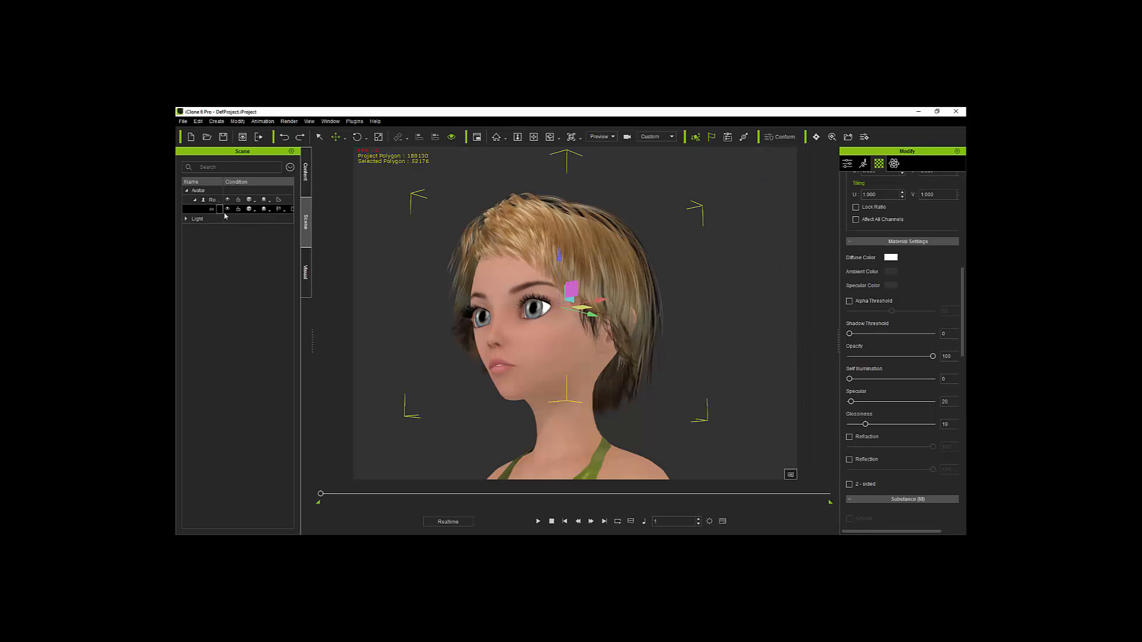
left_click(890, 271)
left_click(466, 367)
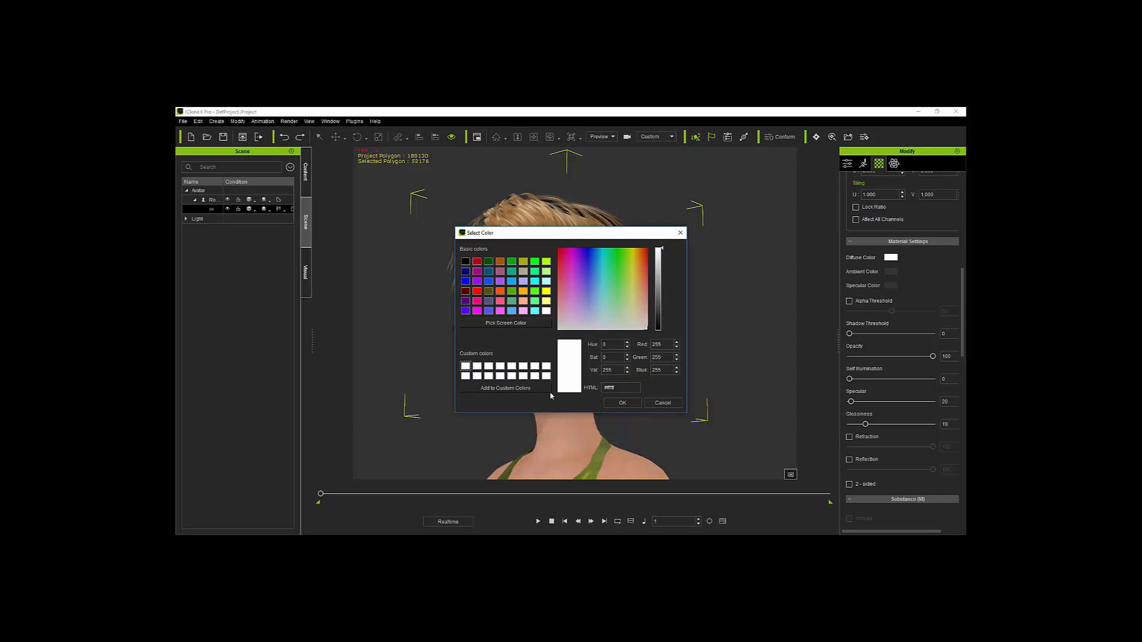
left_click(622, 402)
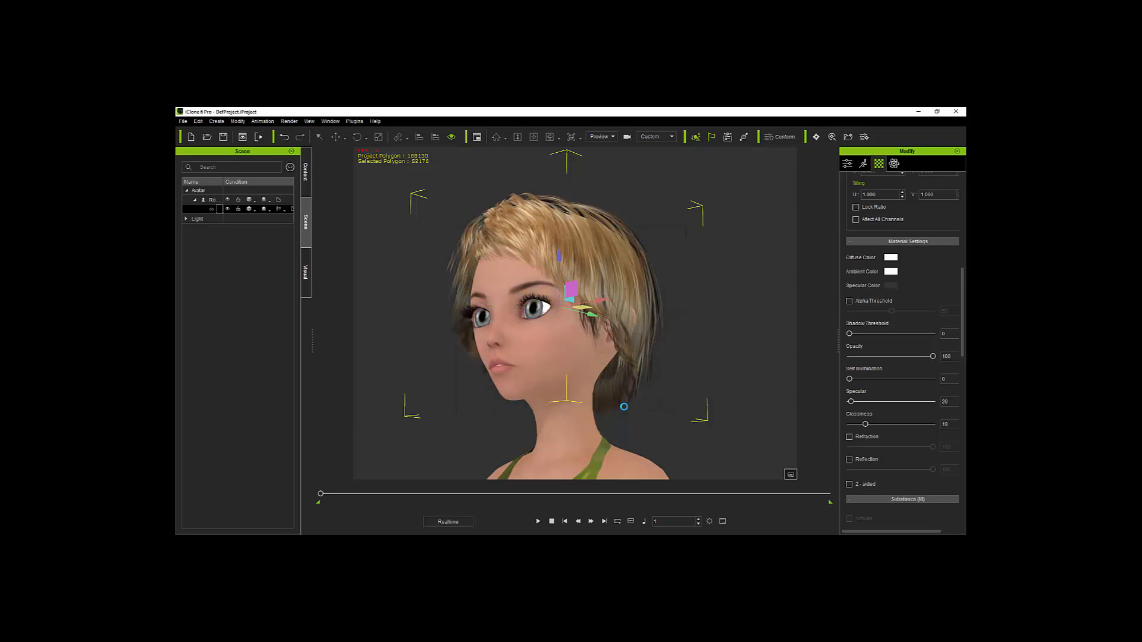
left_click(890, 285)
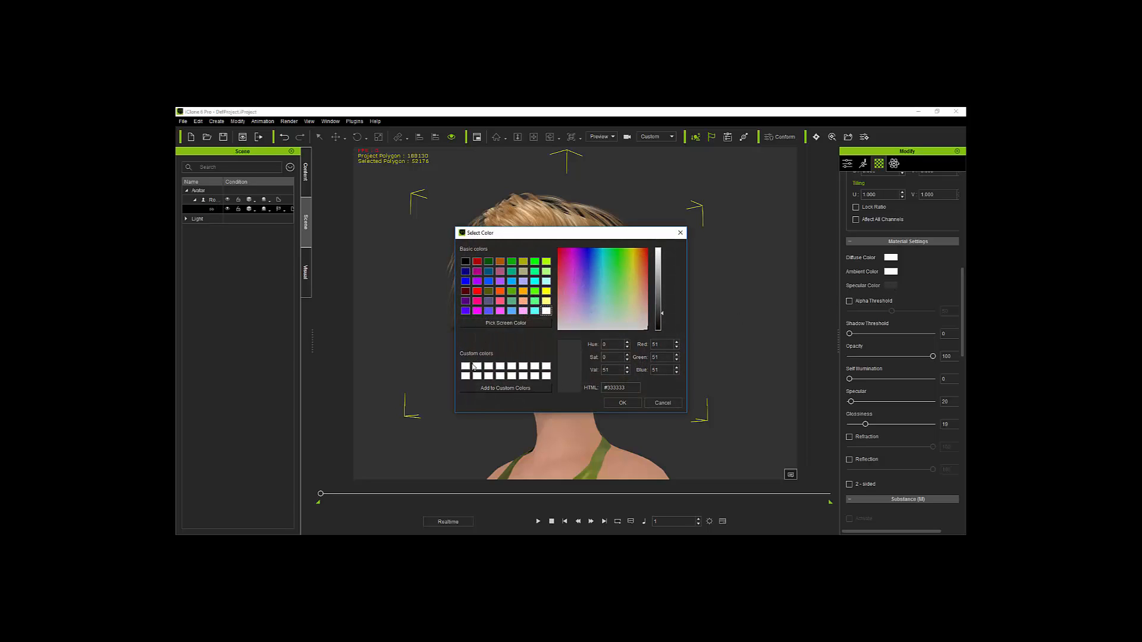
left_click(465, 367)
left_click(622, 403)
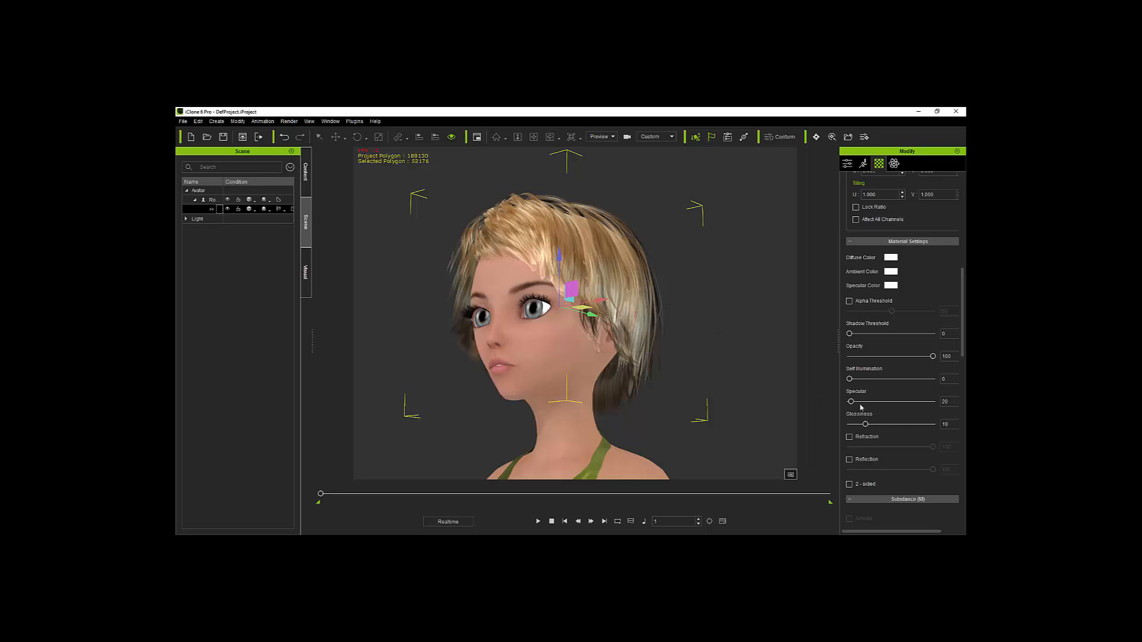
Lower the Hair material's specular to 5 and its glossiness to 13.
left_click_drag(851, 402, 849, 403)
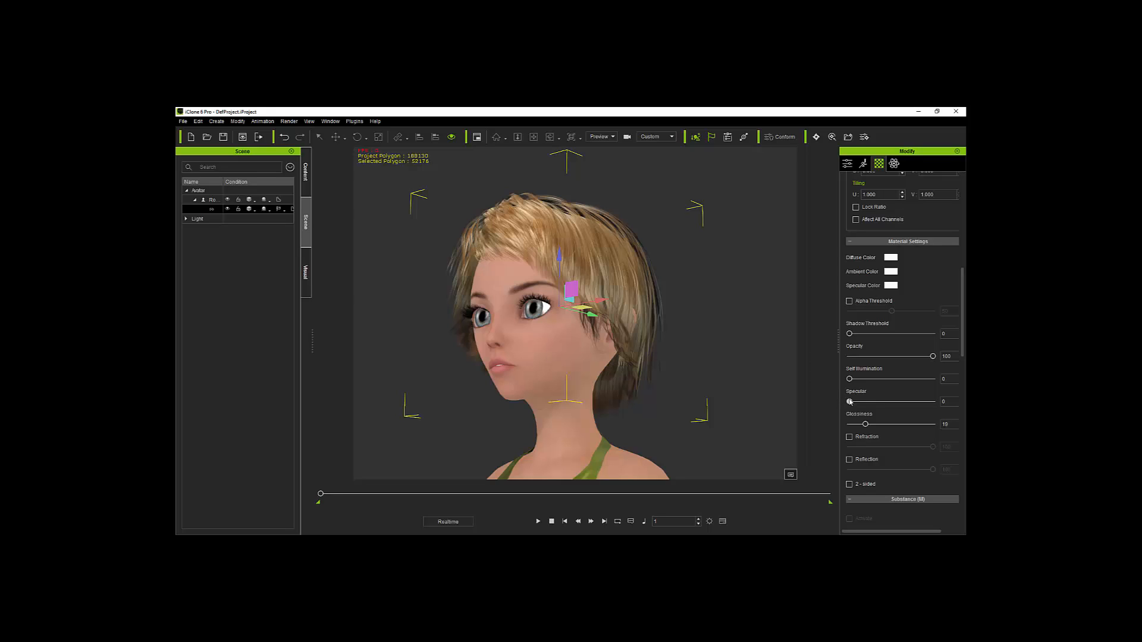
left_click_drag(850, 402, 860, 425)
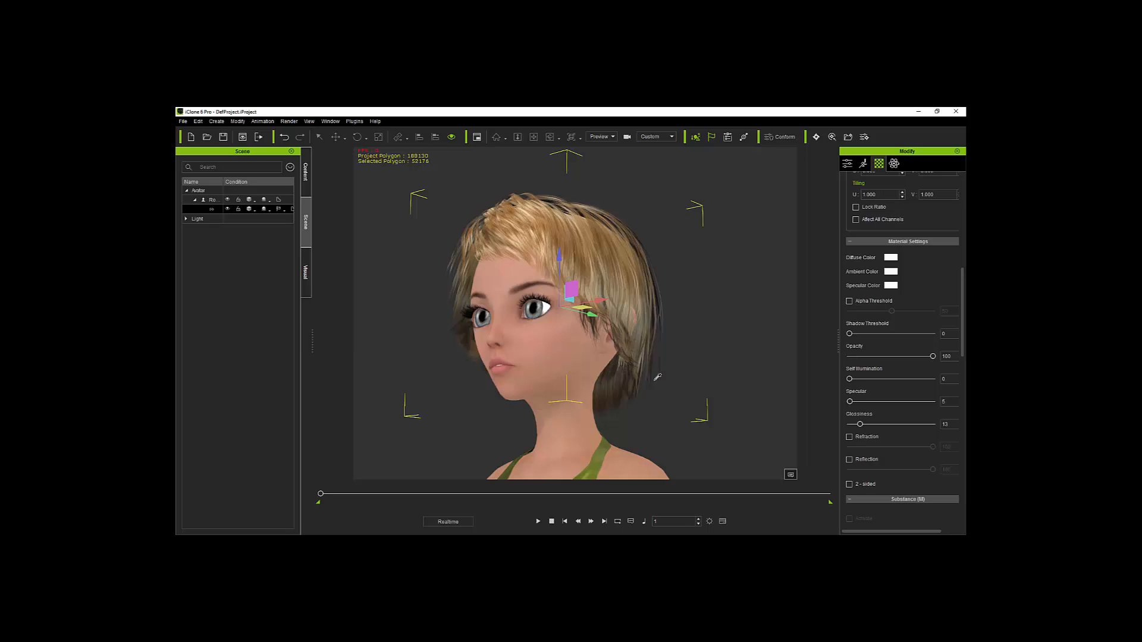
Select the Strands material and set its ambient color to white.
scroll(919, 197, "up", 5)
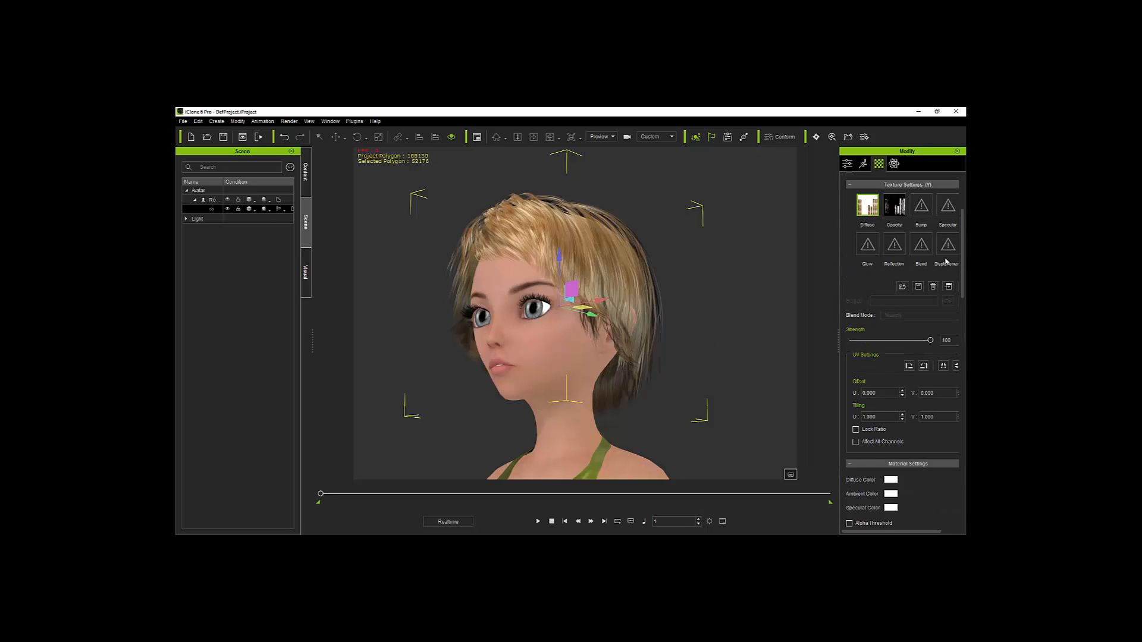
scroll(900, 195, "up", 1)
left_click(910, 210)
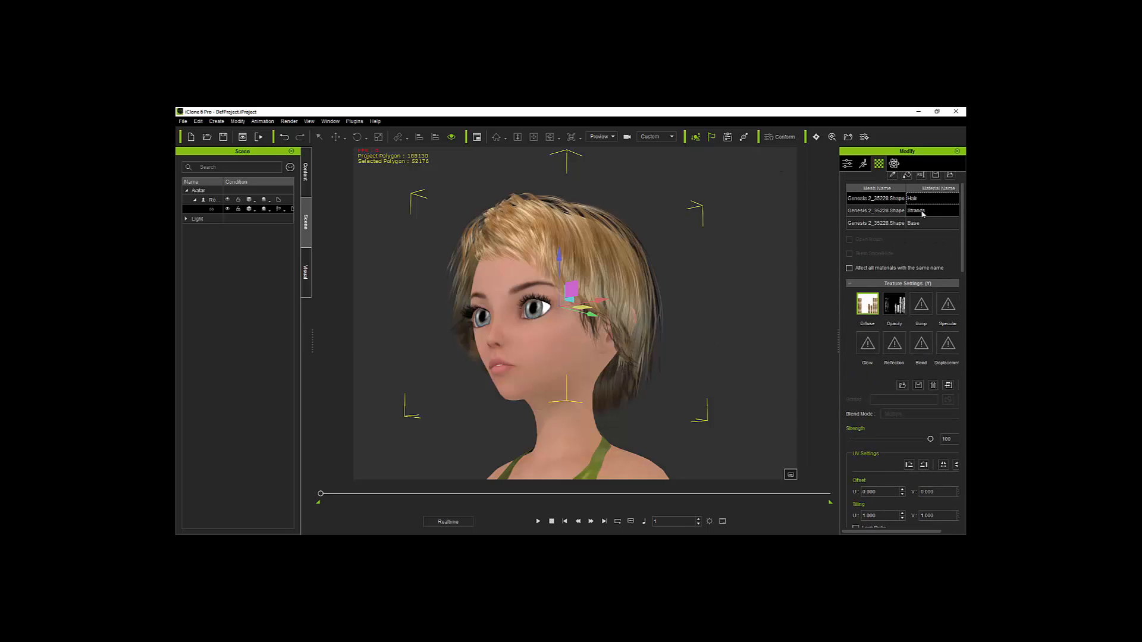
scroll(897, 403, "down", 10)
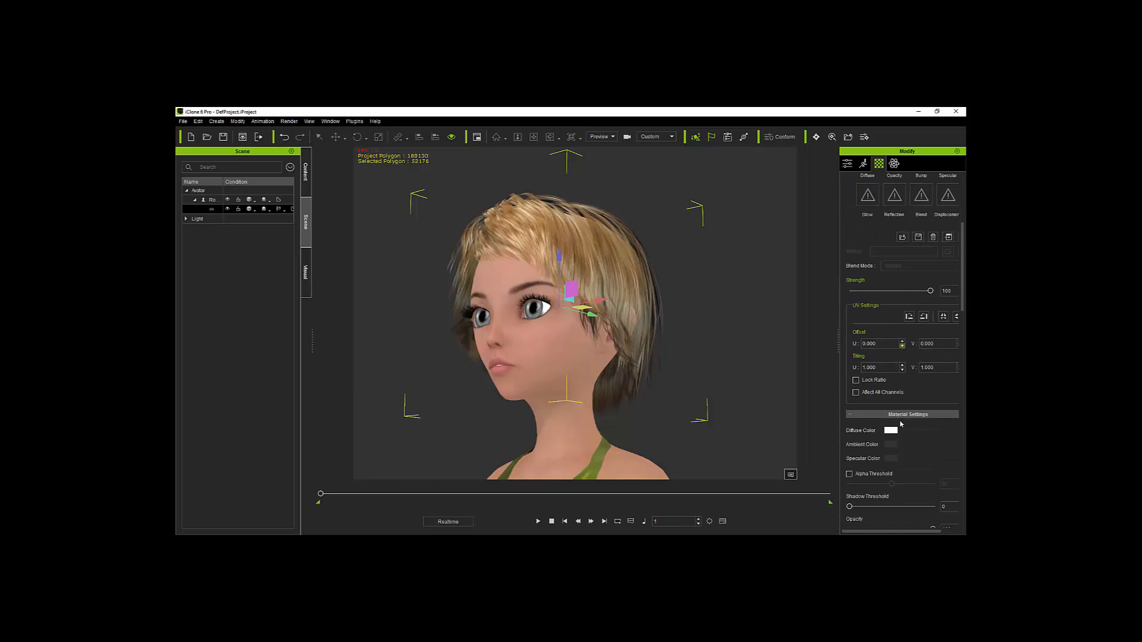
left_click(890, 351)
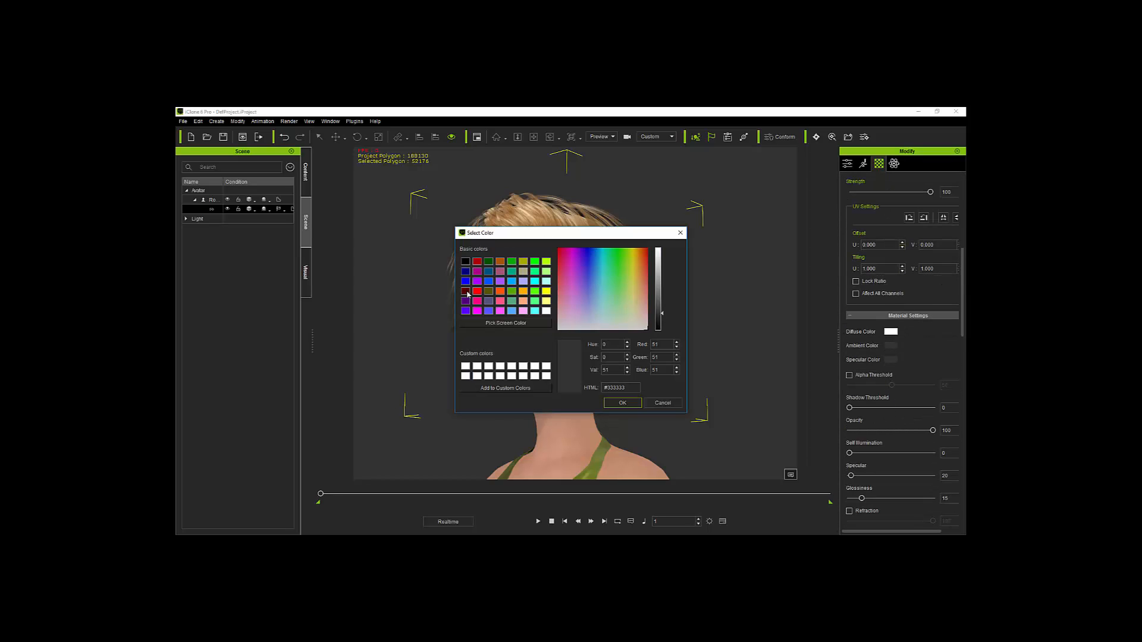
left_click(465, 375)
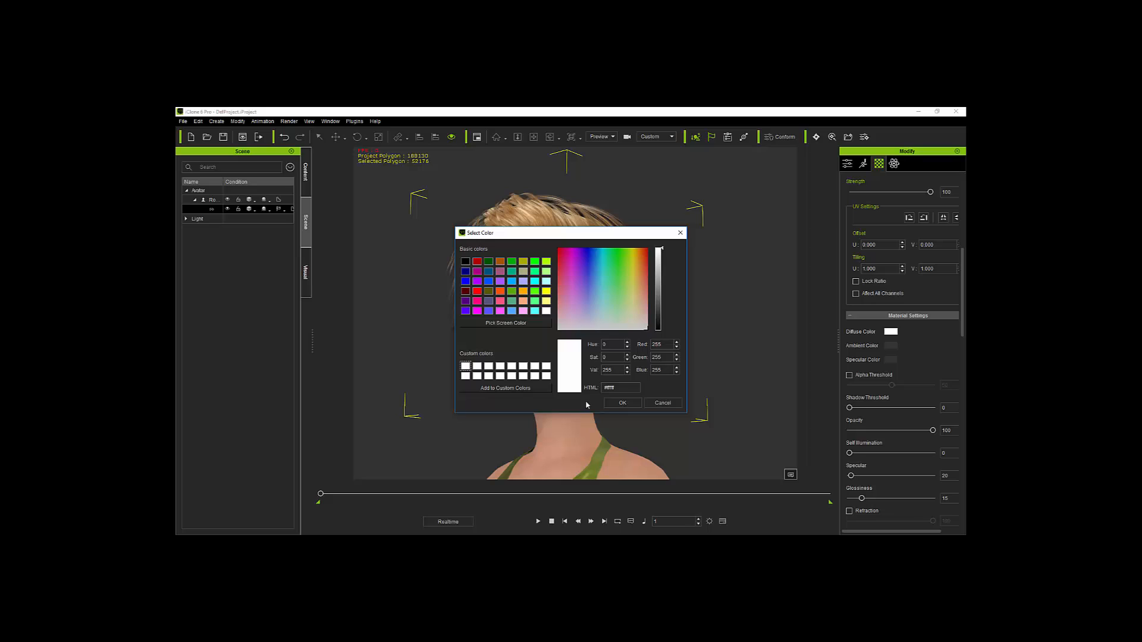
left_click(619, 403)
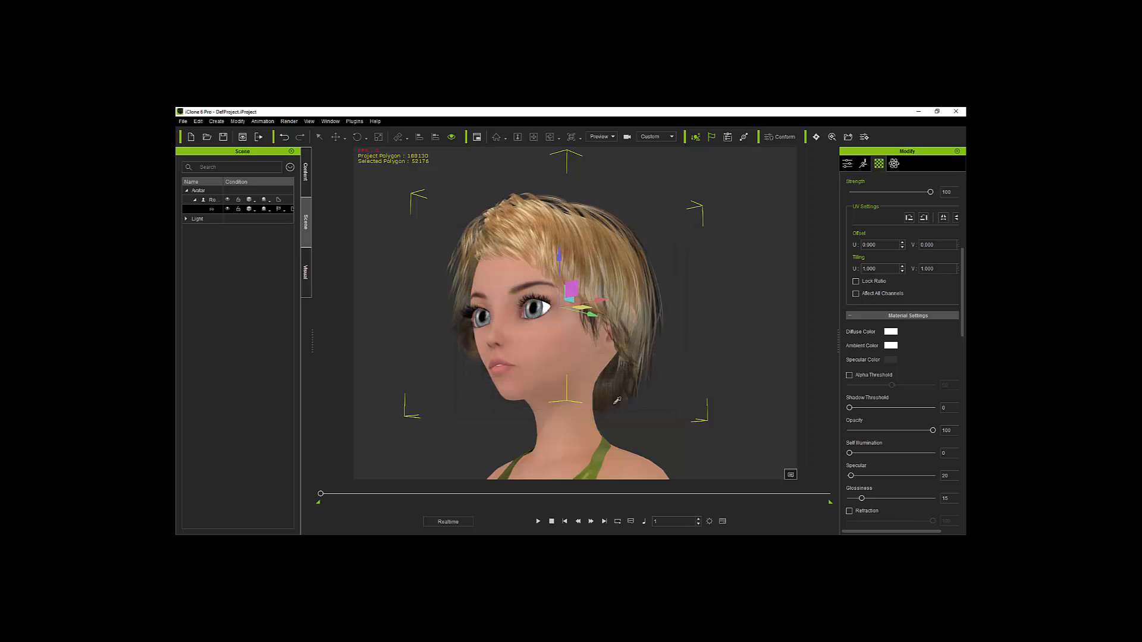
Set the Strands material's specular color to white and check the hair from the side and front.
left_click(890, 359)
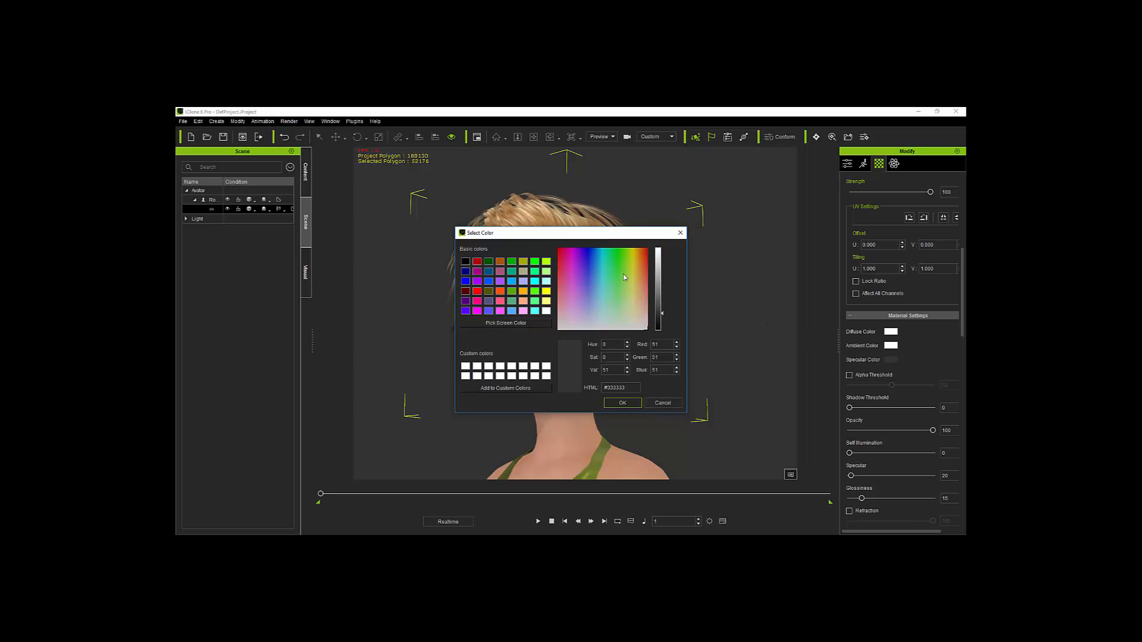
left_click(464, 263)
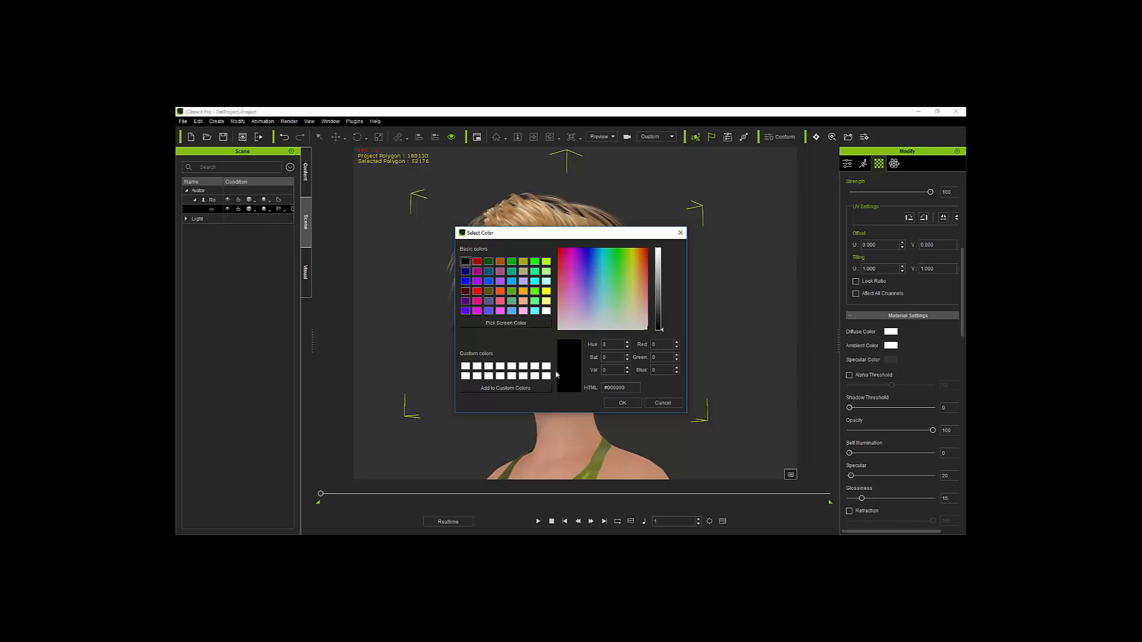
left_click(465, 368)
left_click(622, 404)
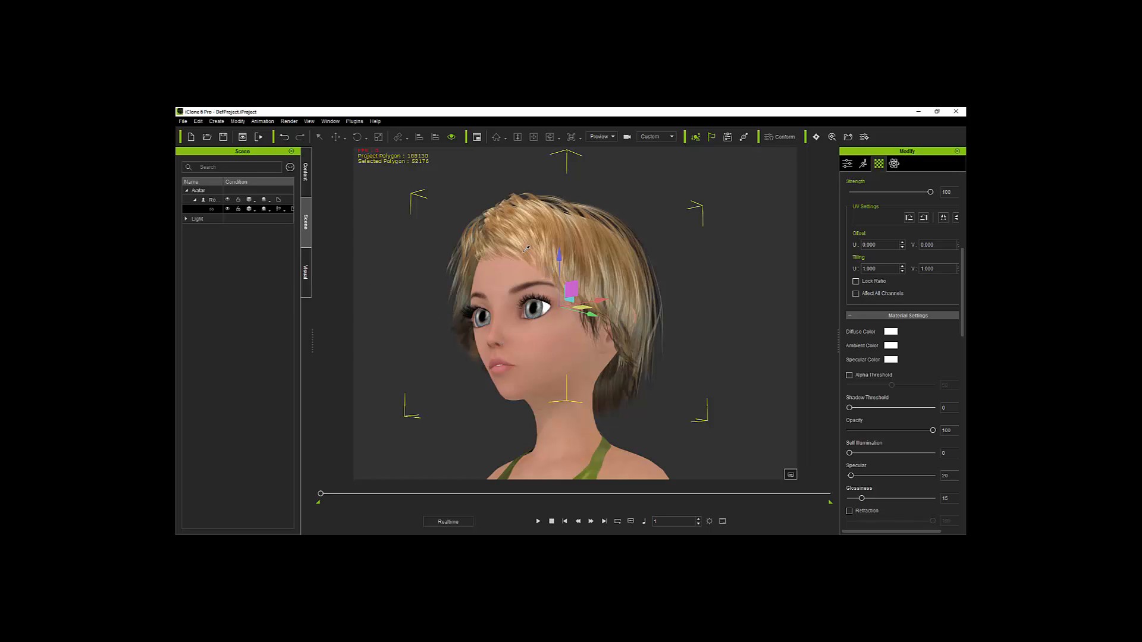
right_click_drag(582, 281, 556, 357)
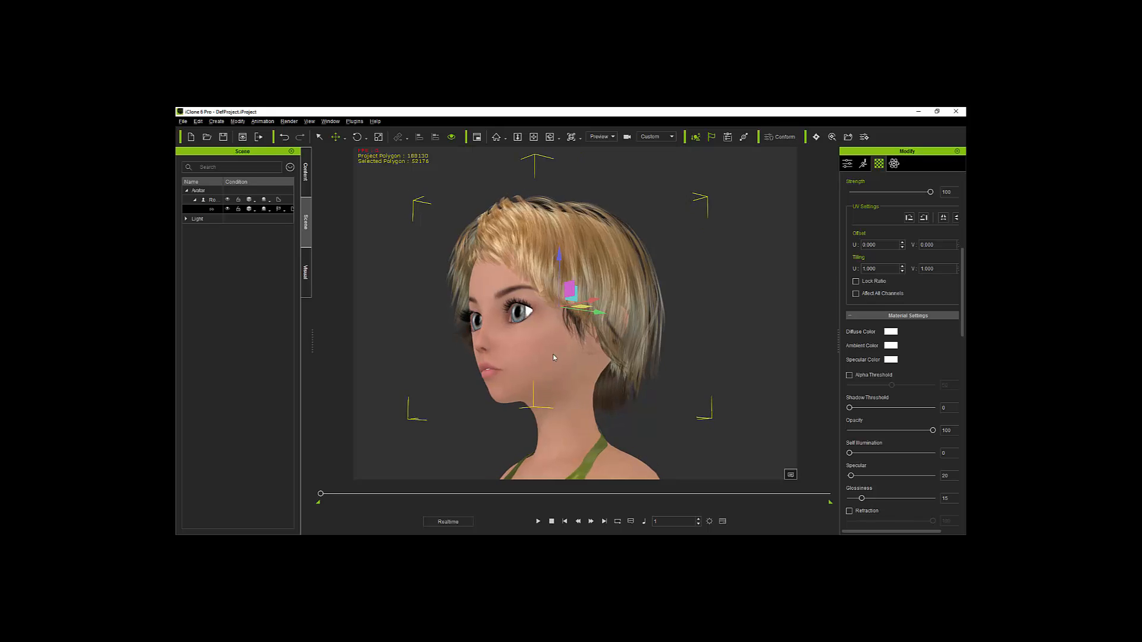
middle_click_drag(569, 334, 555, 369)
right_click_drag(649, 378, 591, 260)
middle_click_drag(590, 260, 630, 263)
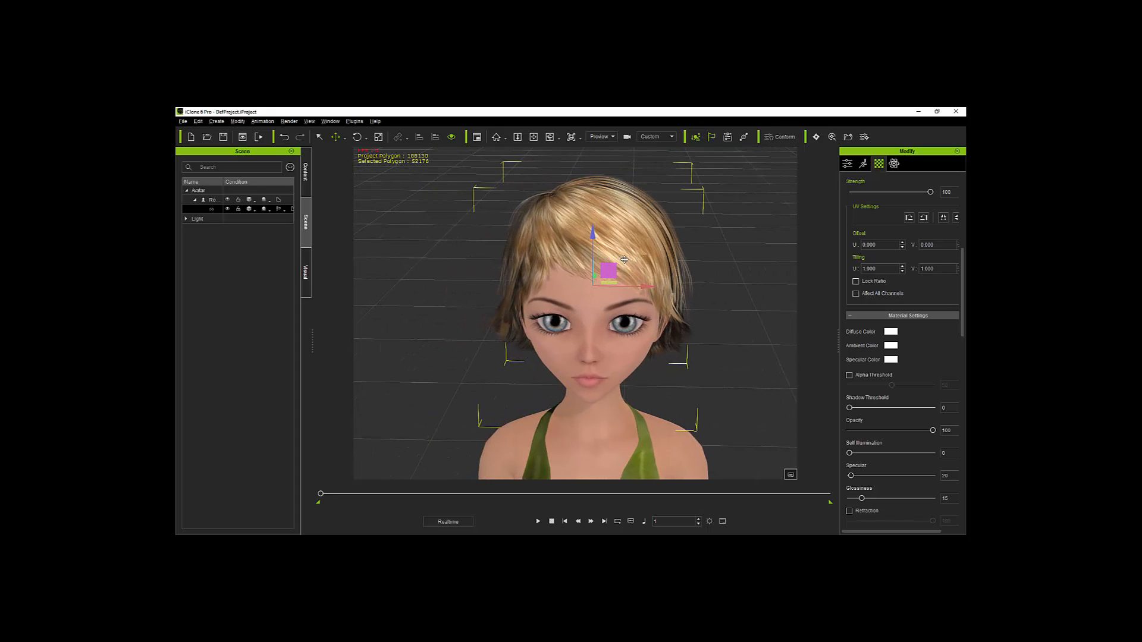
Play the animation from the front and again from the side to examine how the hair moves.
left_click(538, 521)
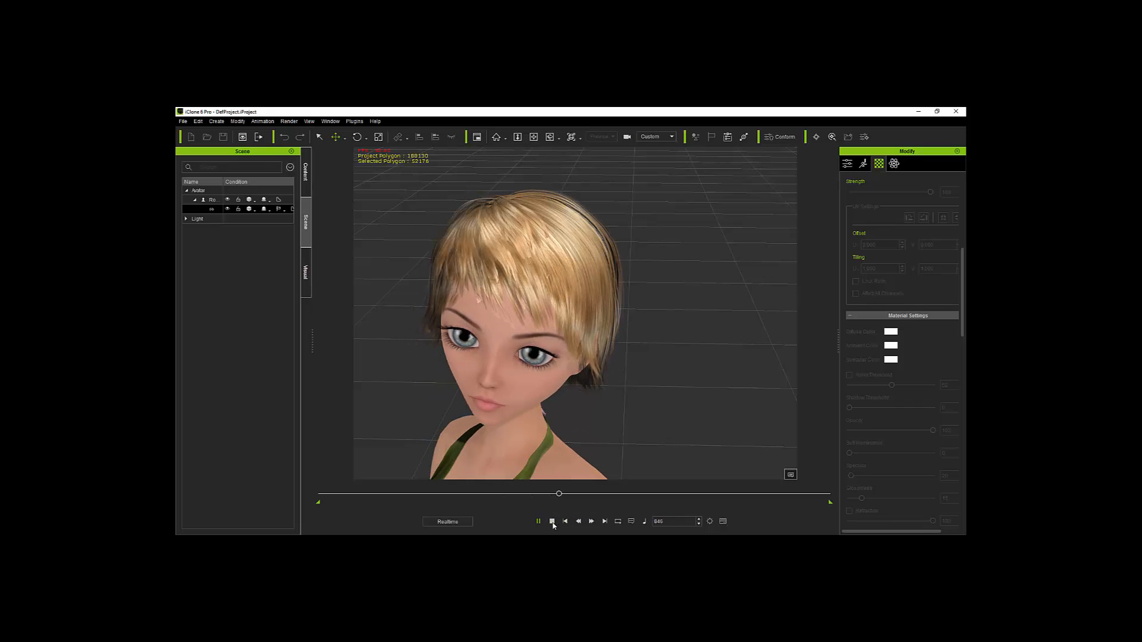
left_click(551, 522)
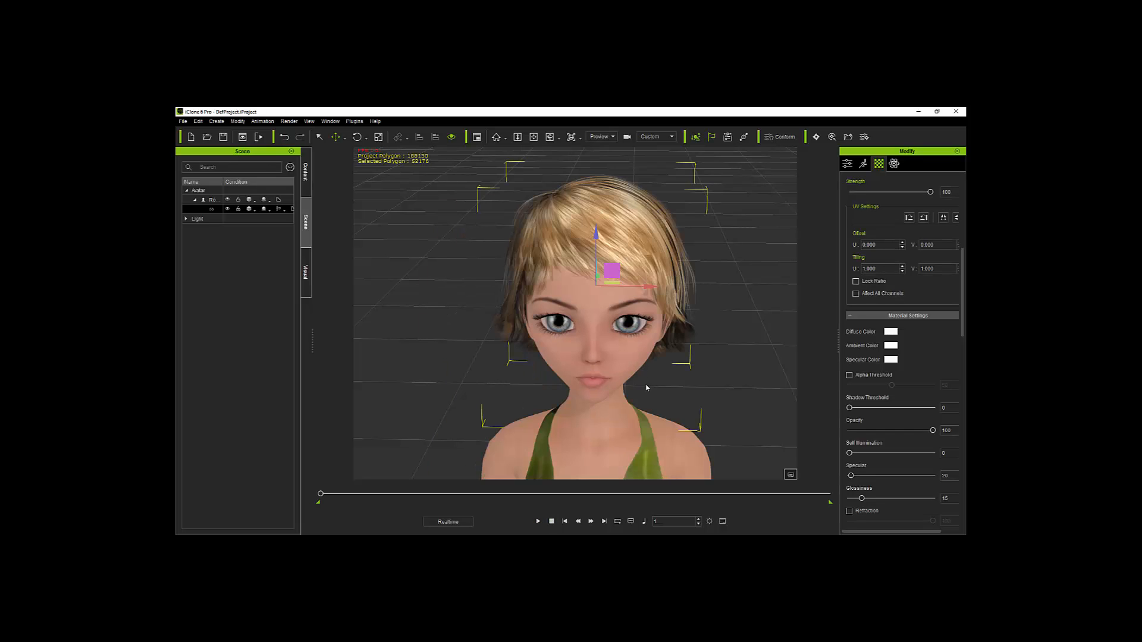
right_click_drag(646, 388, 681, 368)
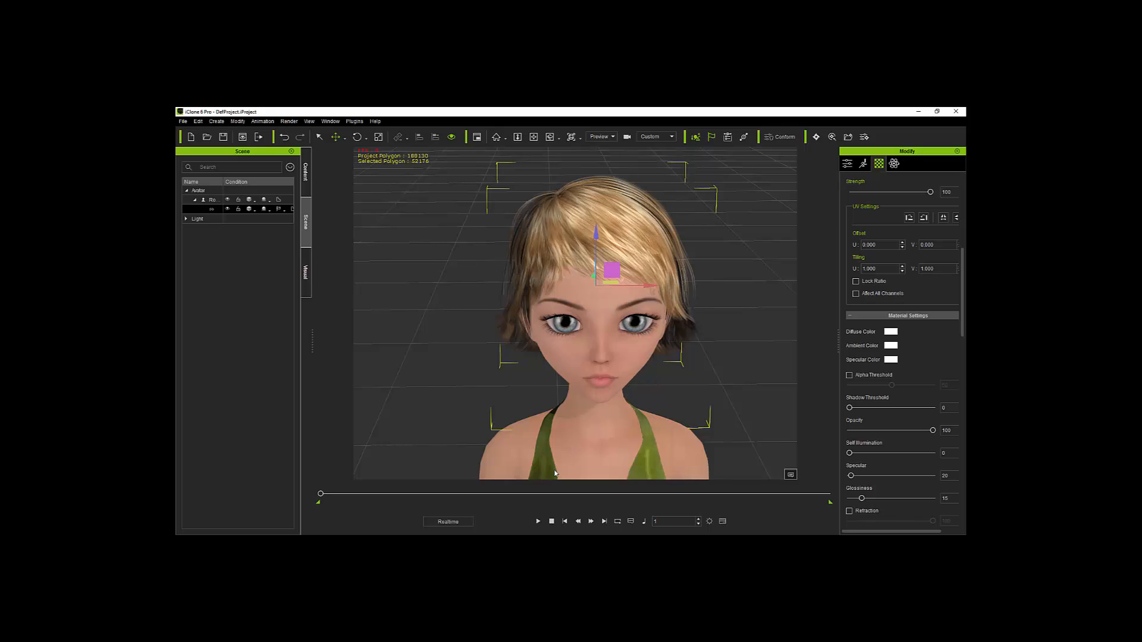
right_click_drag(541, 349, 744, 234)
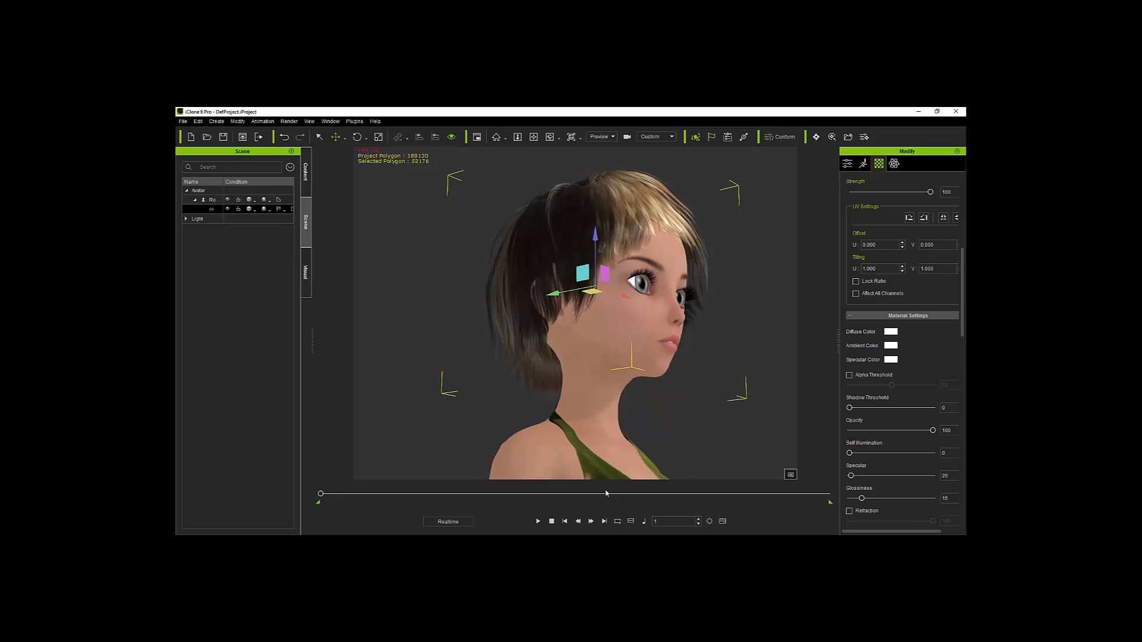
left_click(539, 523)
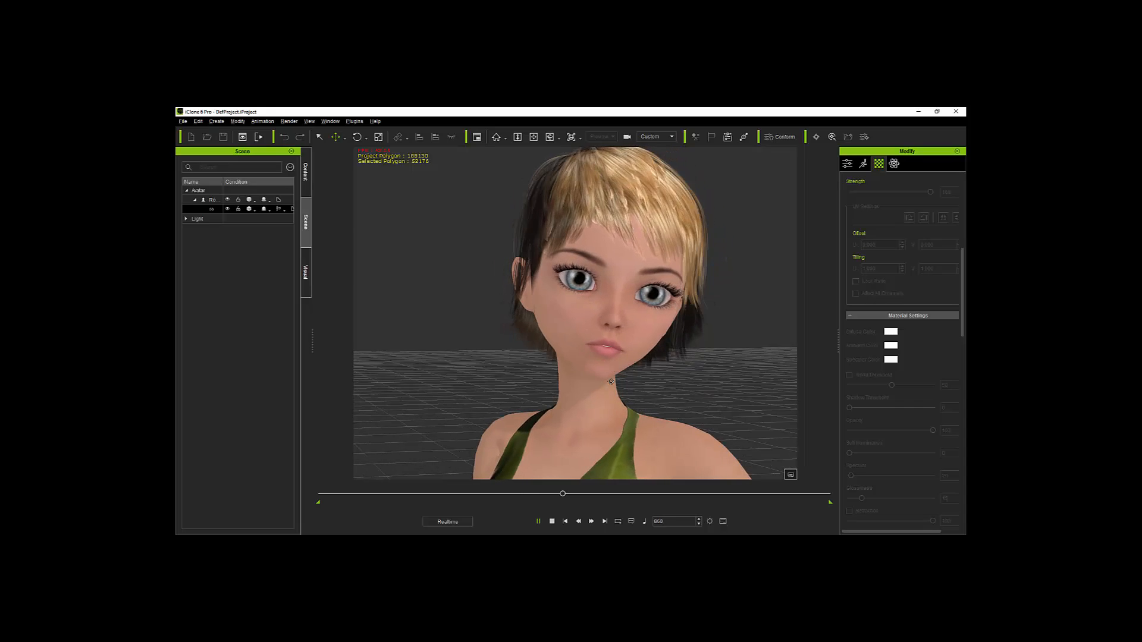
left_click(552, 522)
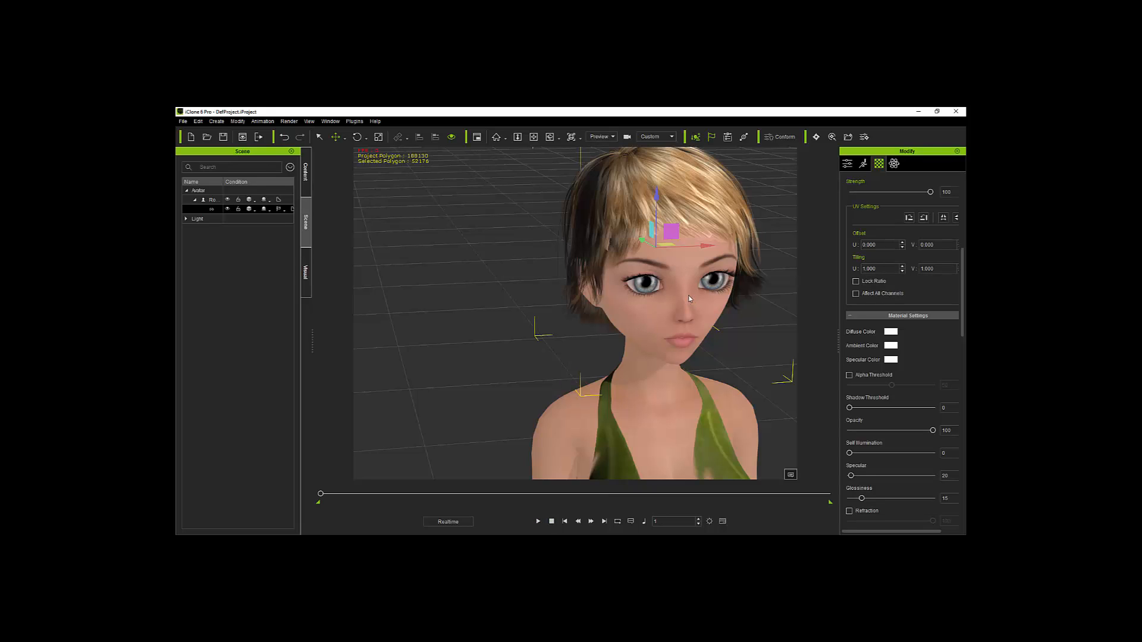
Turn on collision for the avatar in the Character Collision Shape Editor and select the head's capsule shape.
middle_click_drag(688, 295, 613, 323)
left_click(214, 200)
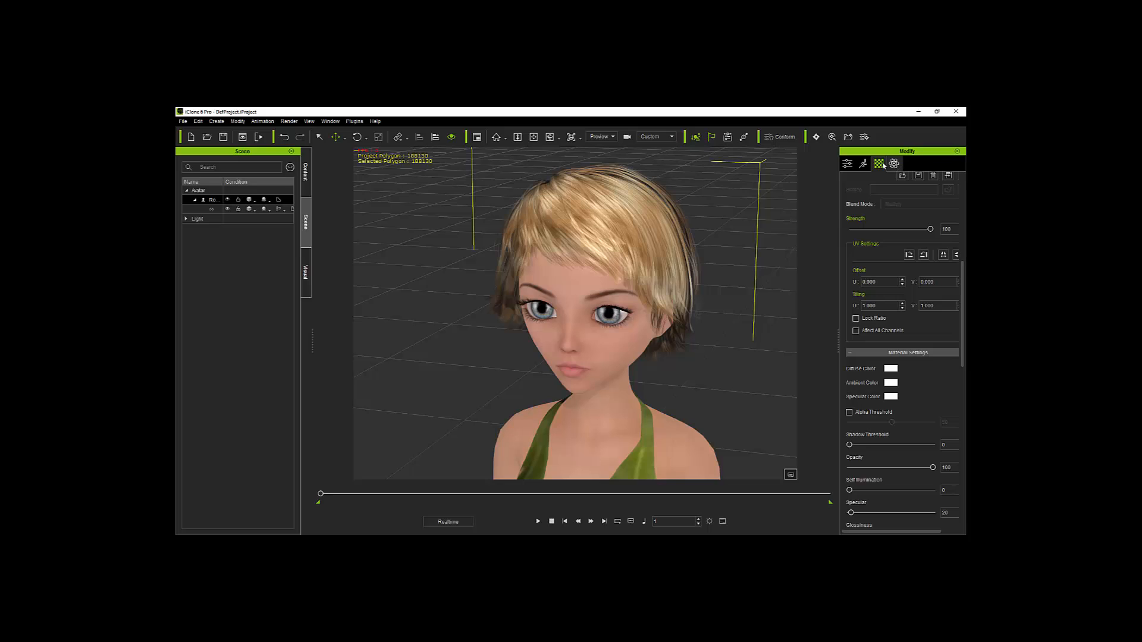
left_click(848, 164)
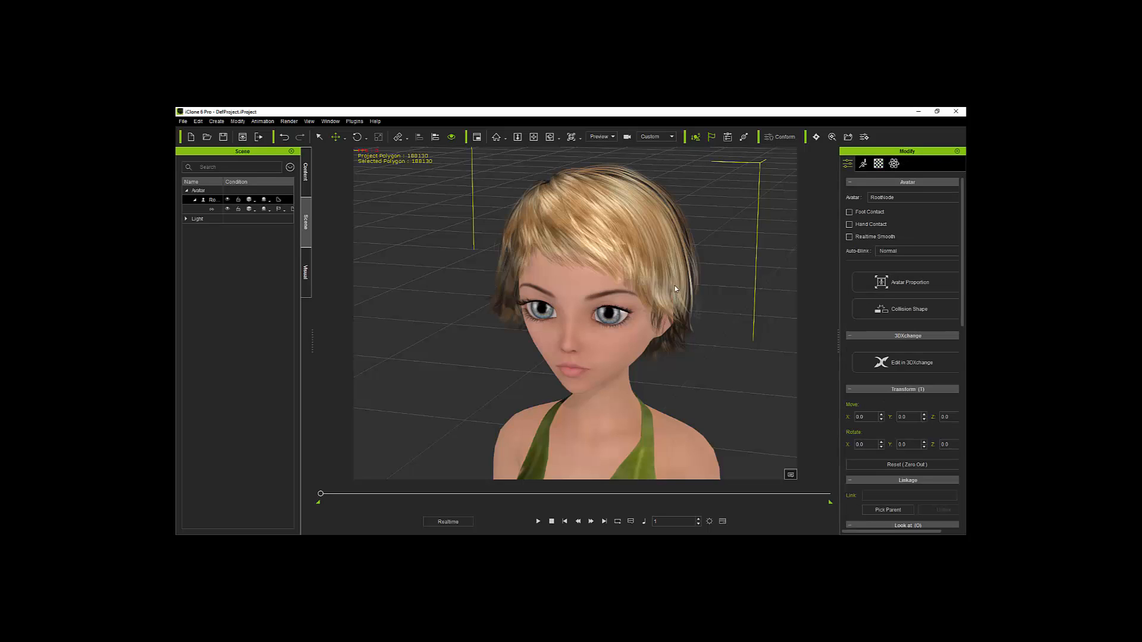
left_click(903, 314)
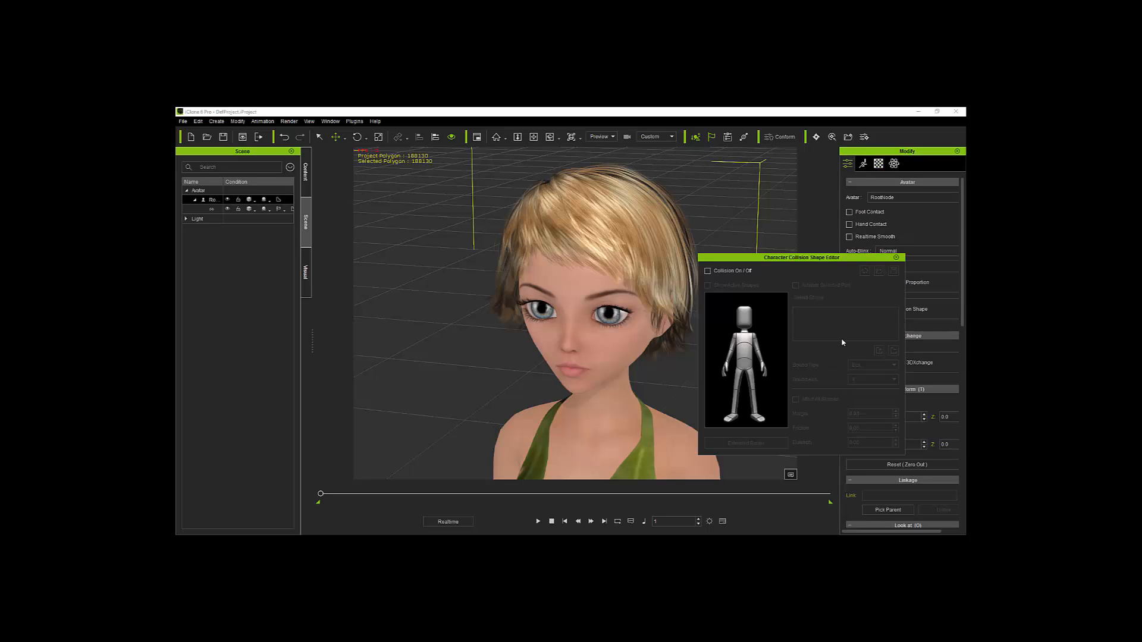
left_click(709, 271)
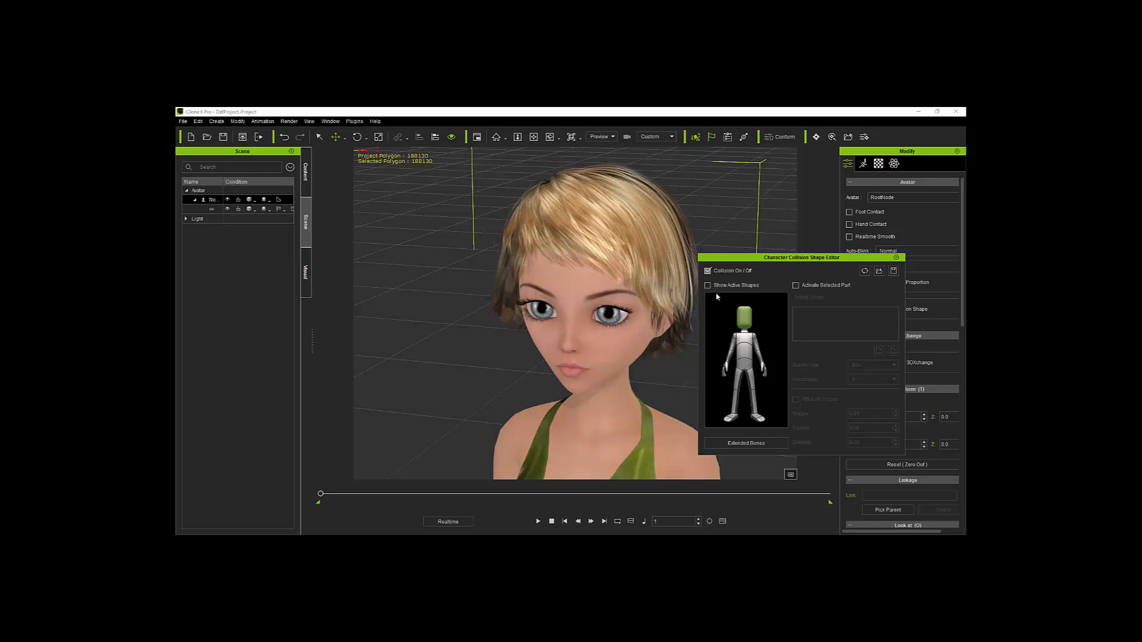
left_click(750, 318)
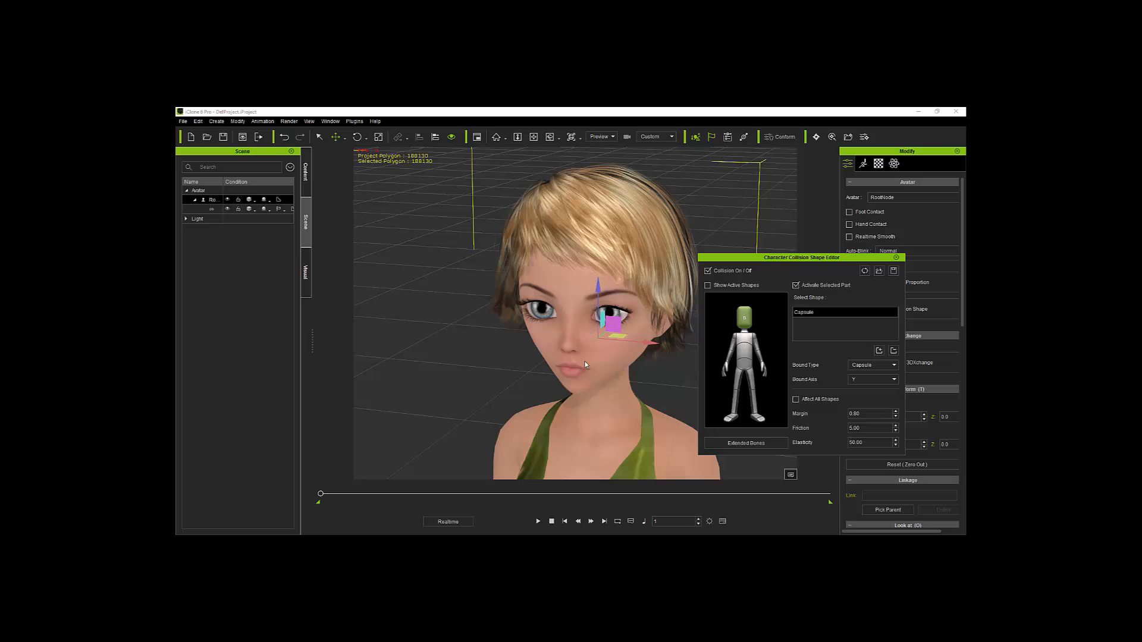
Scale up the head's collision capsule uniformly until its wireframe extends beyond the face.
right_click_drag(627, 366, 461, 321)
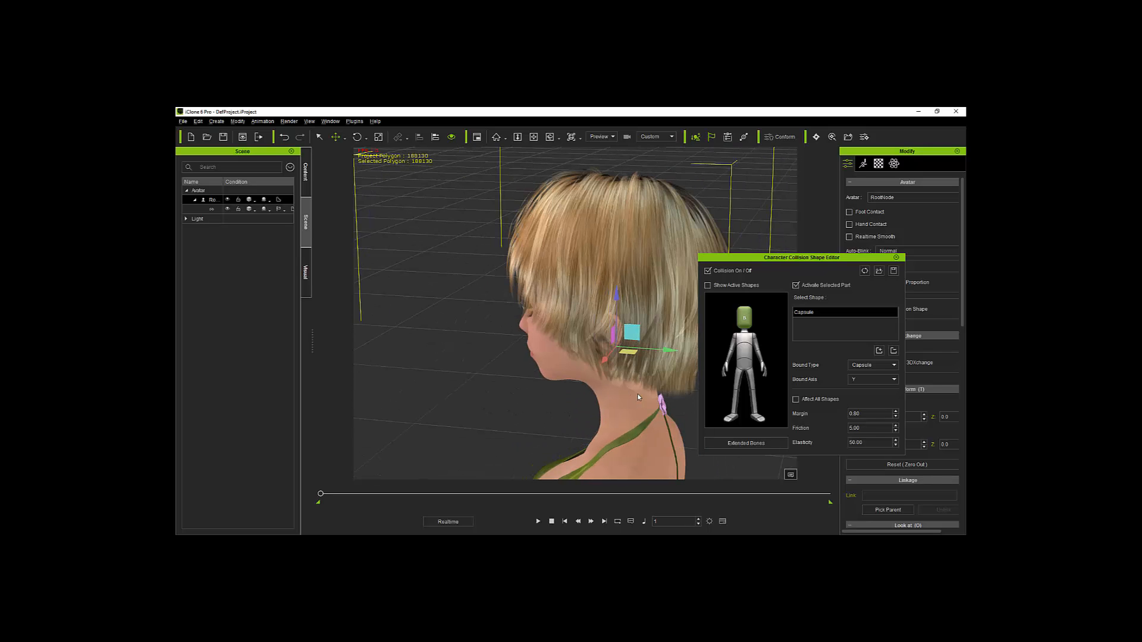
right_click_drag(631, 408, 569, 304)
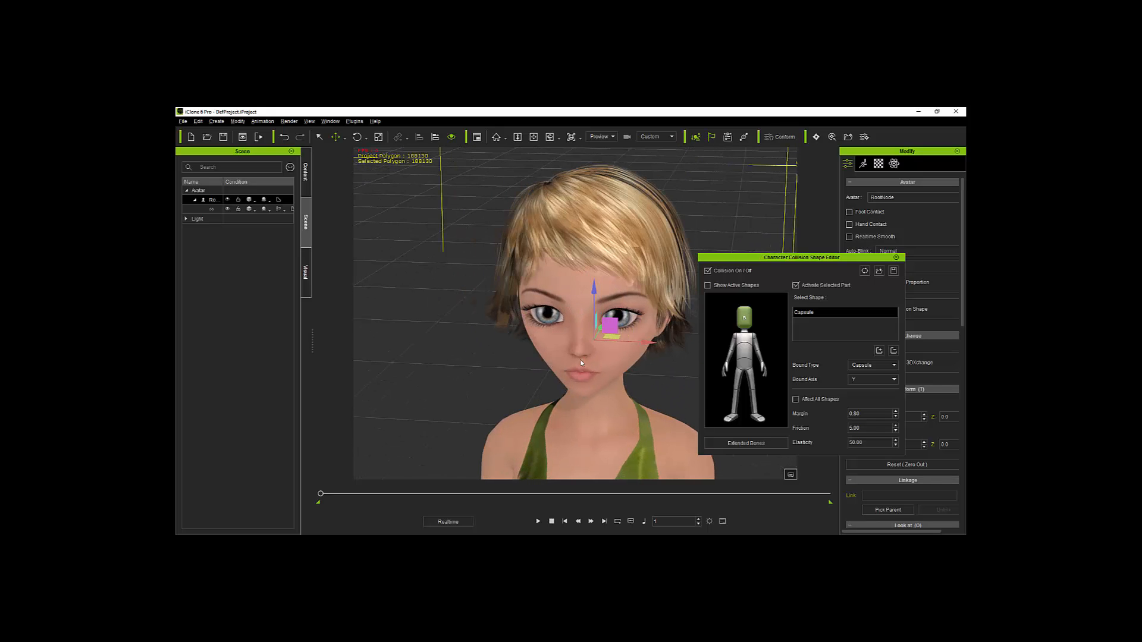
right_click_drag(581, 362, 566, 315)
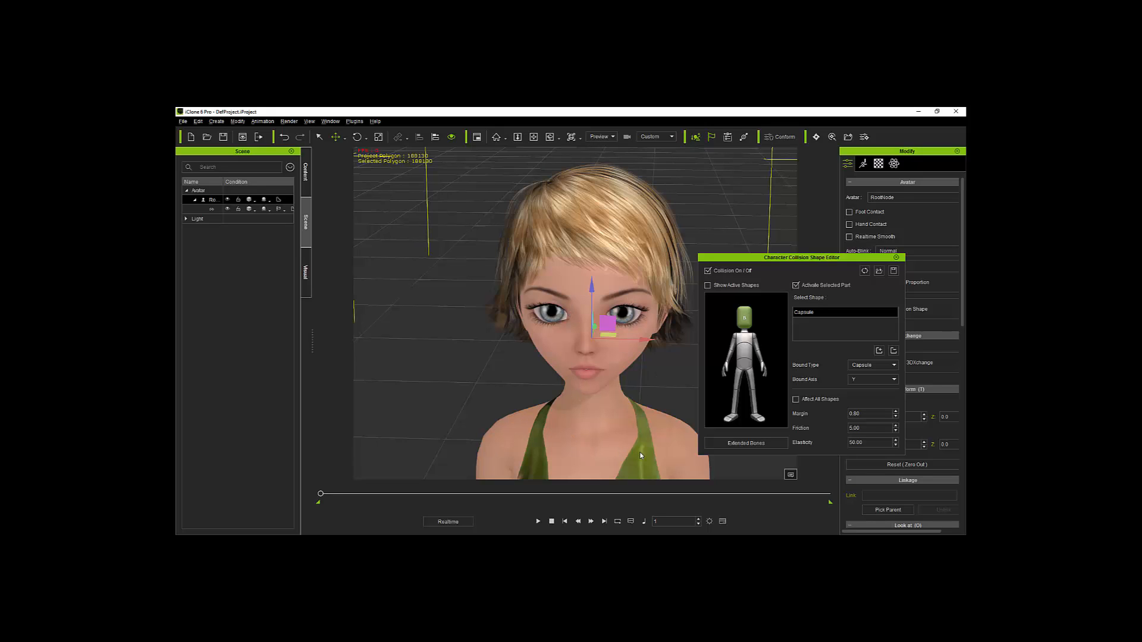
right_click_drag(640, 455, 603, 444)
middle_click_drag(604, 444, 588, 378)
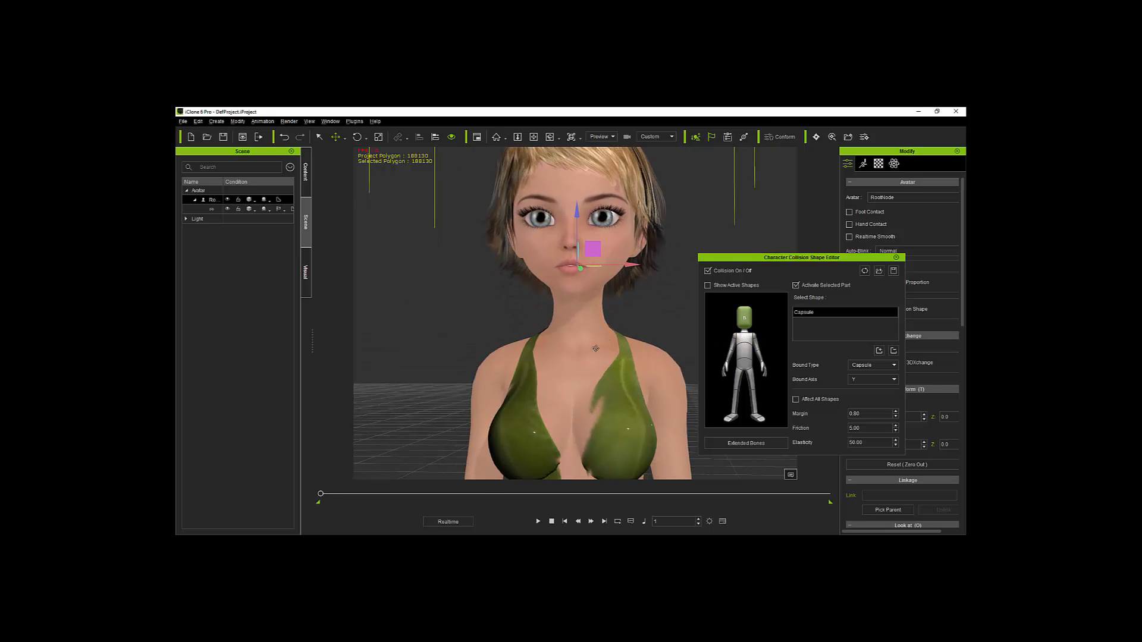
right_click_drag(604, 339, 544, 293)
scroll(579, 317, "down", 3)
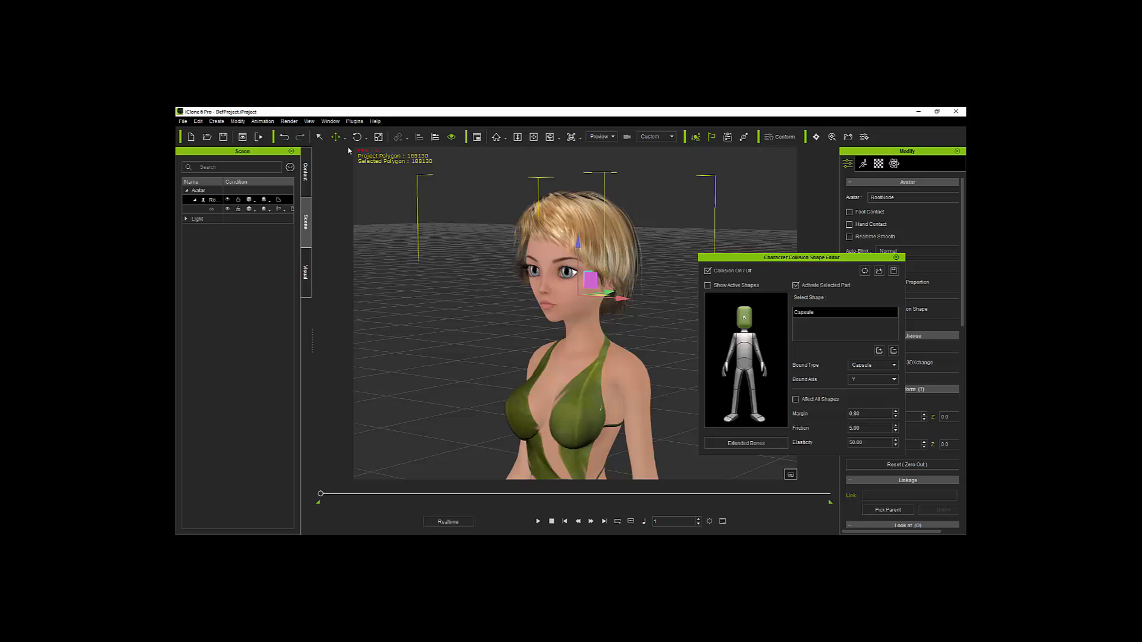
left_click(379, 138)
left_click_drag(579, 295, 592, 250)
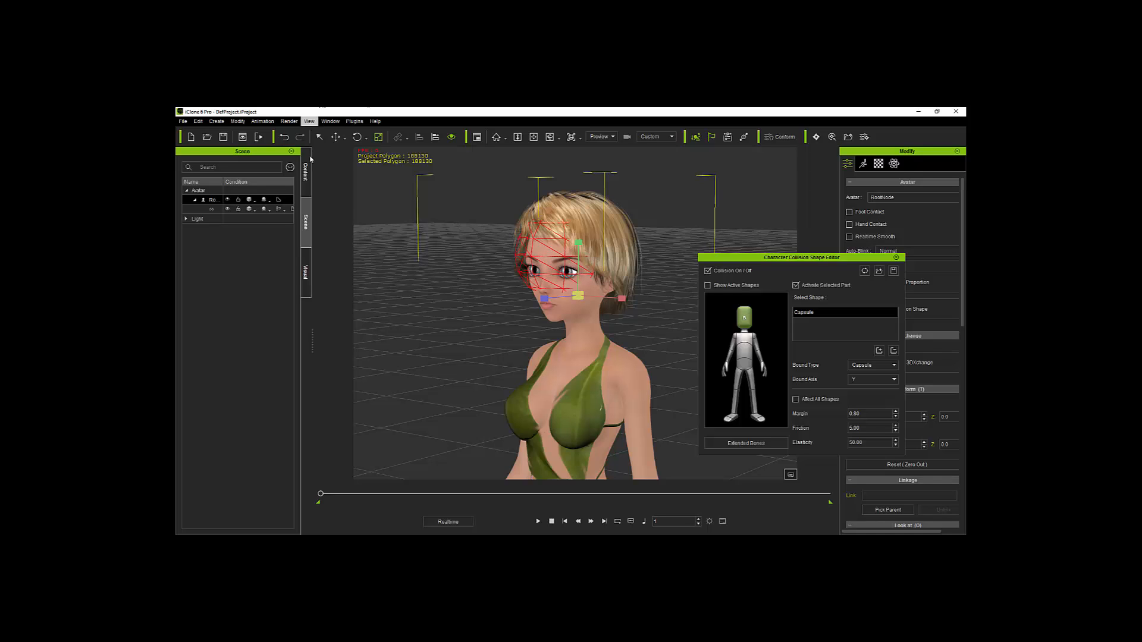
Move the collision capsule backward in side view so it sits inside the head.
right_click_drag(441, 287, 316, 307)
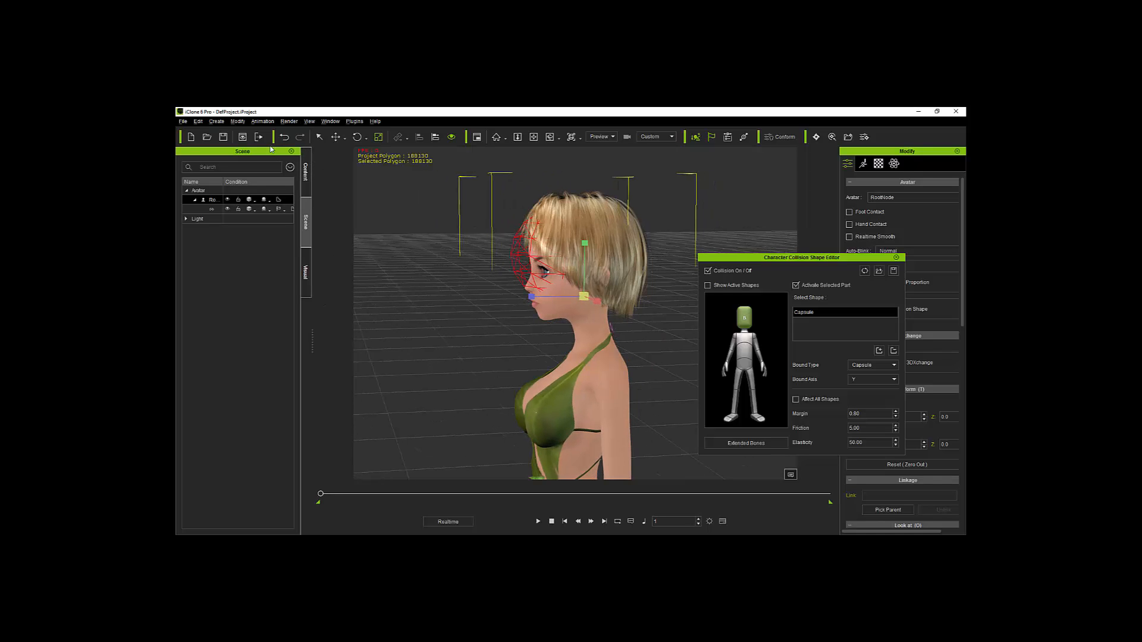
left_click(336, 137)
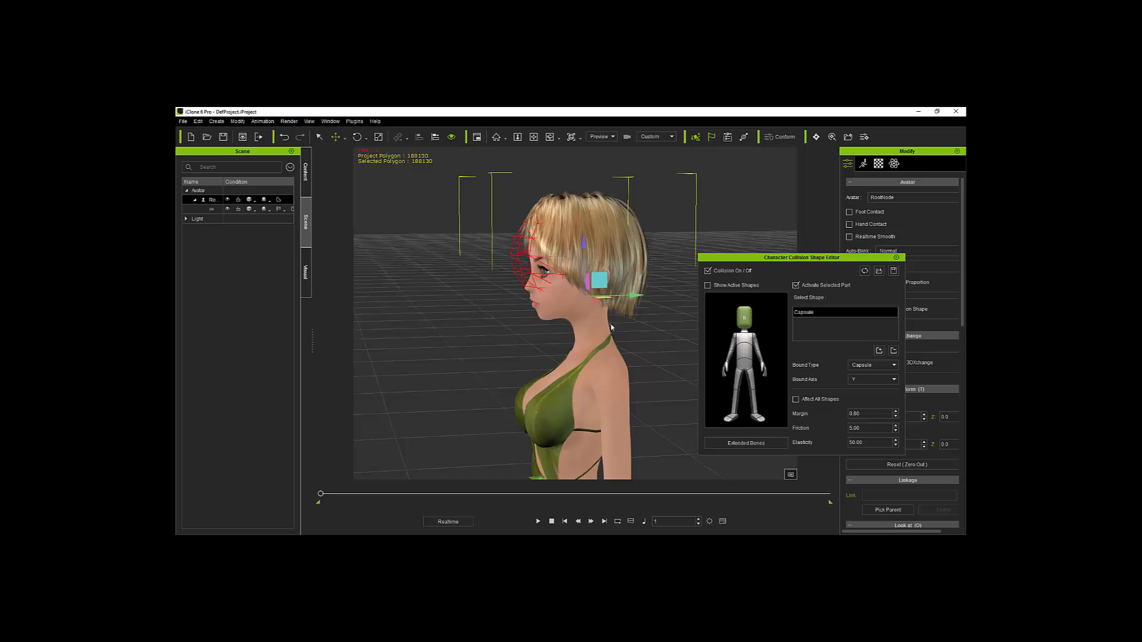
left_click_drag(632, 299, 654, 295)
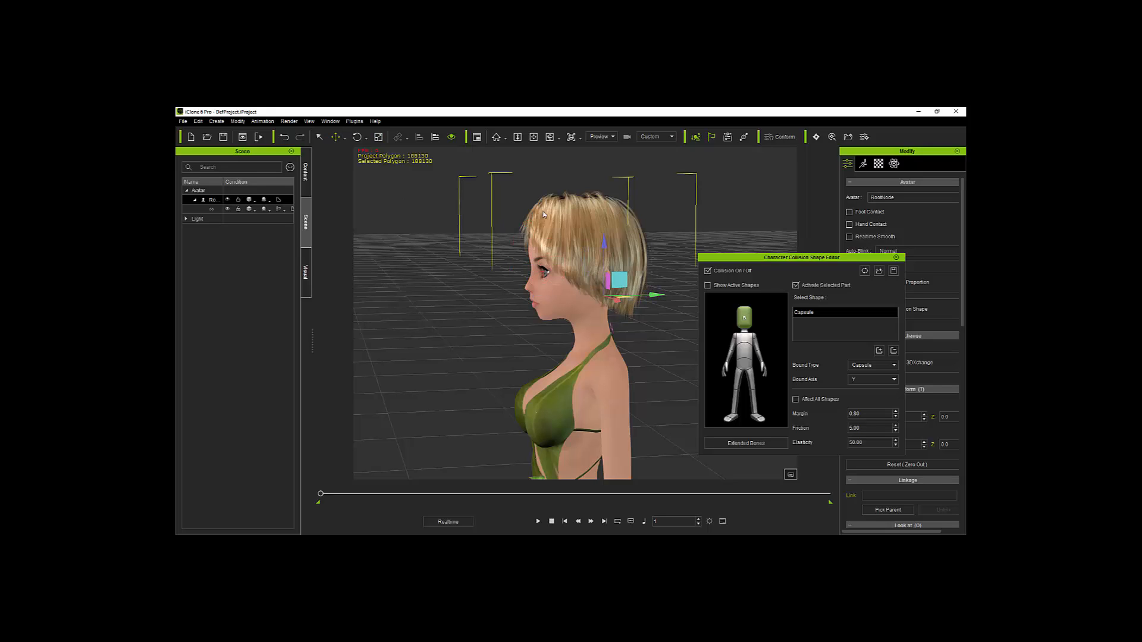
Enlarge the collision capsule further and shift it slightly down and back within the head.
left_click(381, 140)
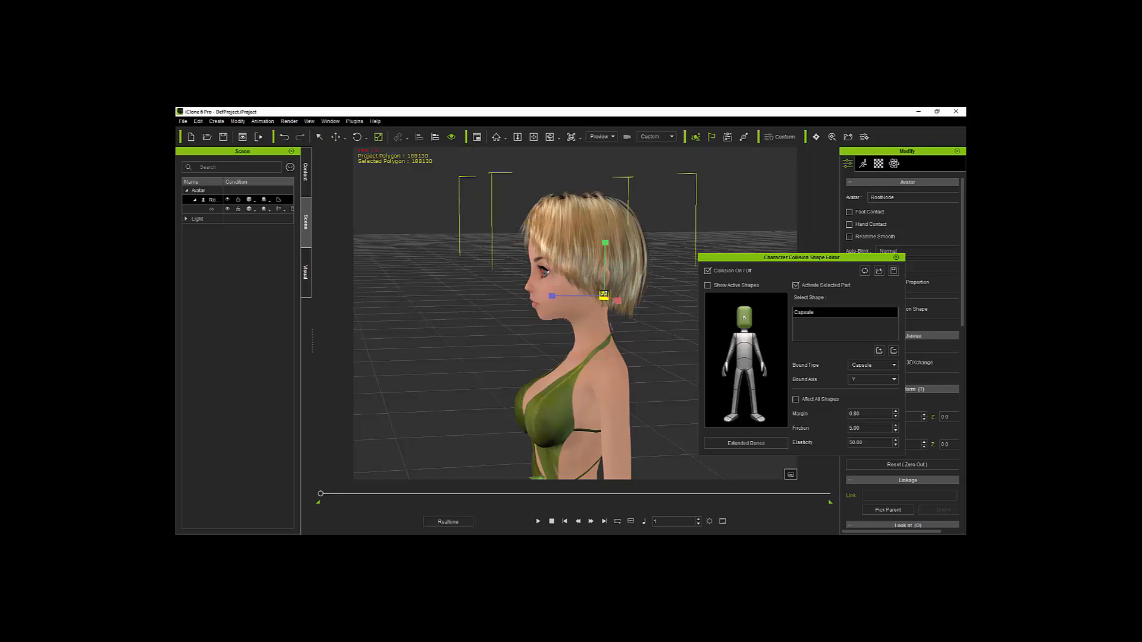
left_click_drag(603, 295, 609, 283)
left_click(334, 139)
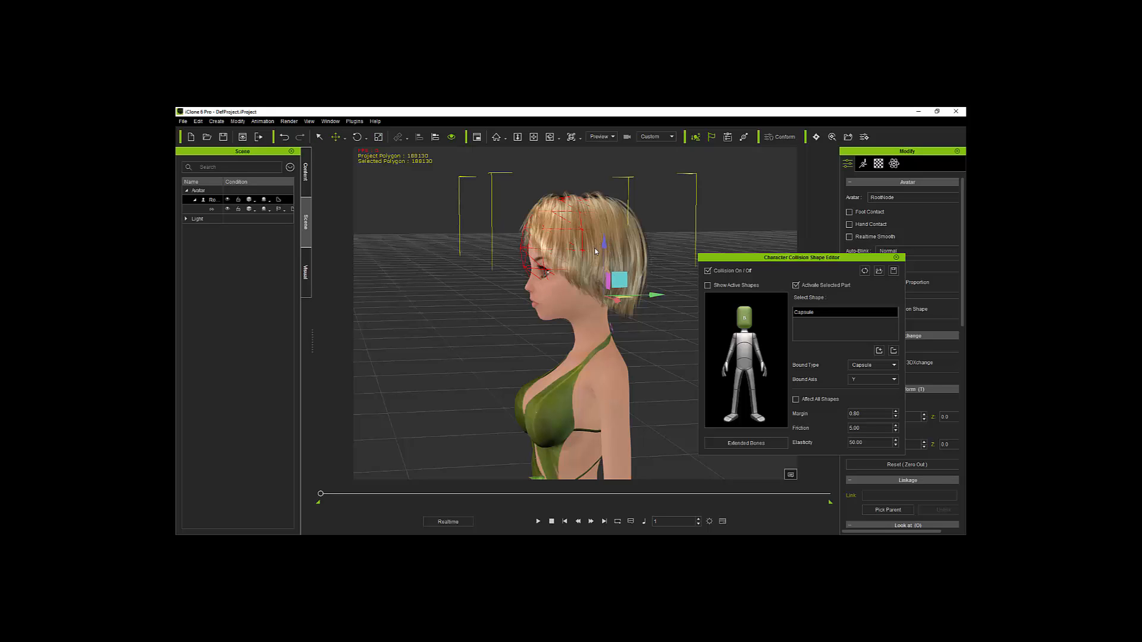
left_click_drag(605, 245, 611, 254)
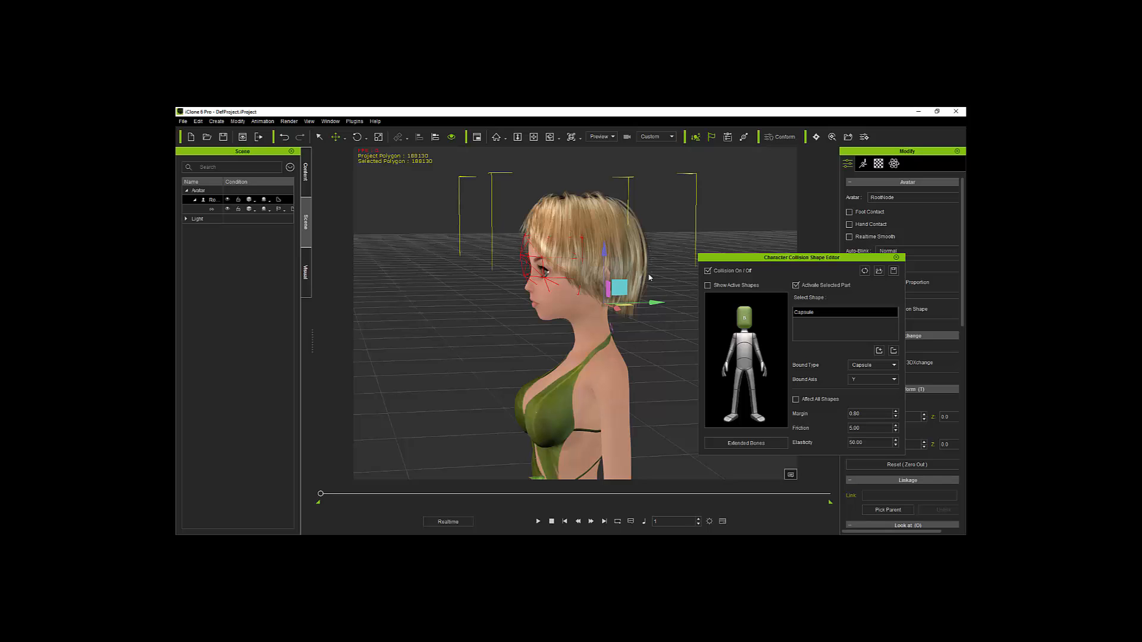
left_click_drag(654, 303, 667, 303)
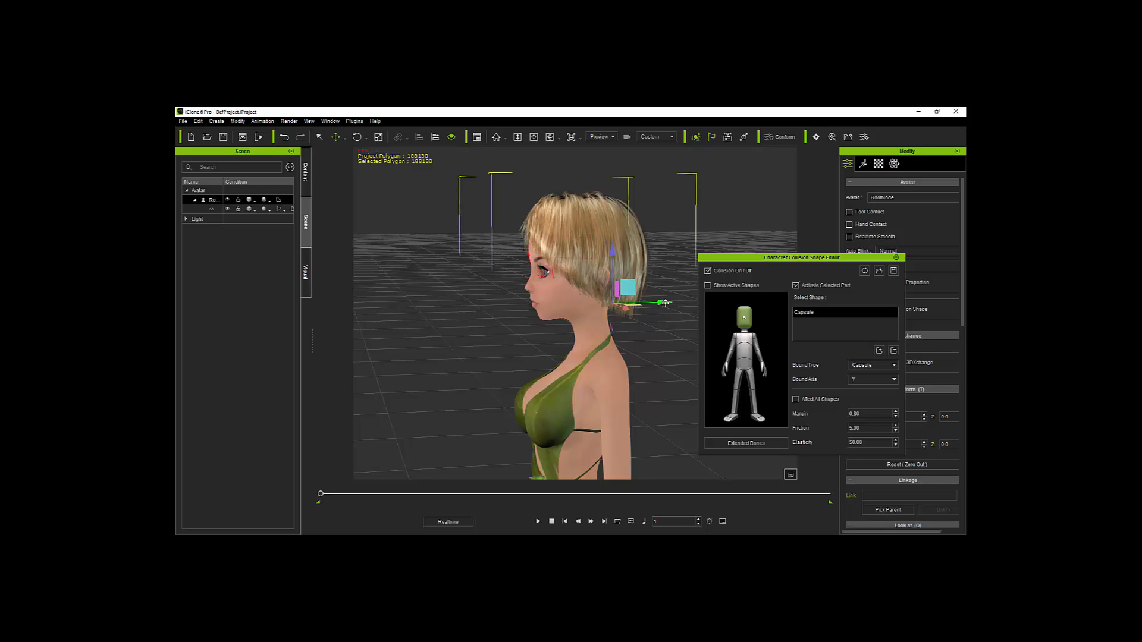
Enlarge the collision capsule to cover the crown of the head and lower it to the jaw.
right_click_drag(600, 332, 881, 332)
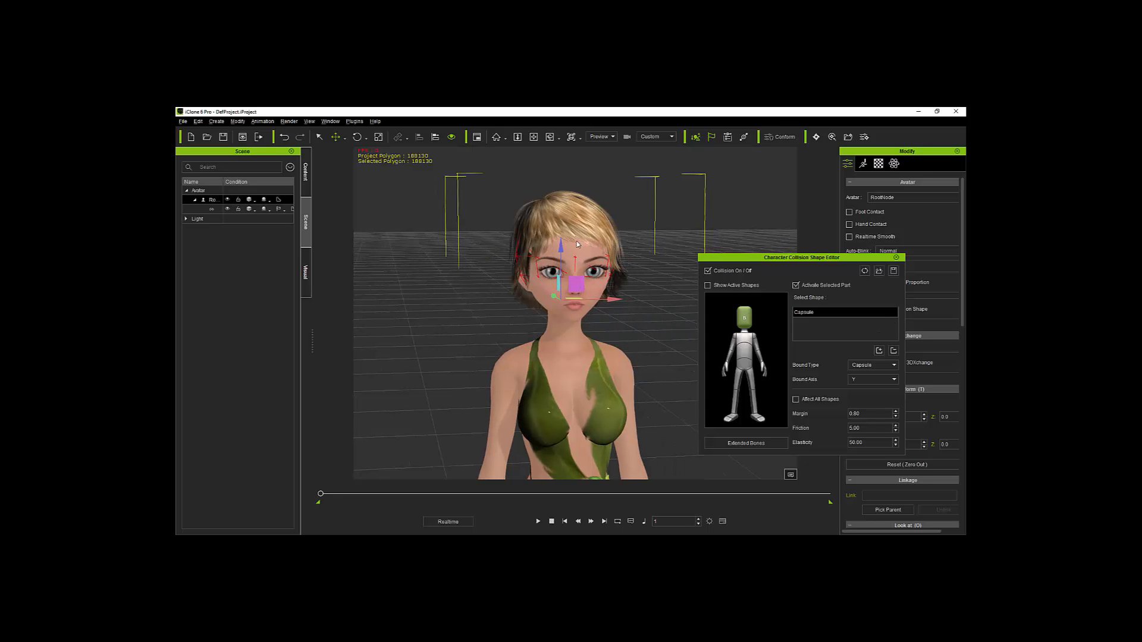
right_click_drag(656, 340, 425, 354)
left_click(378, 136)
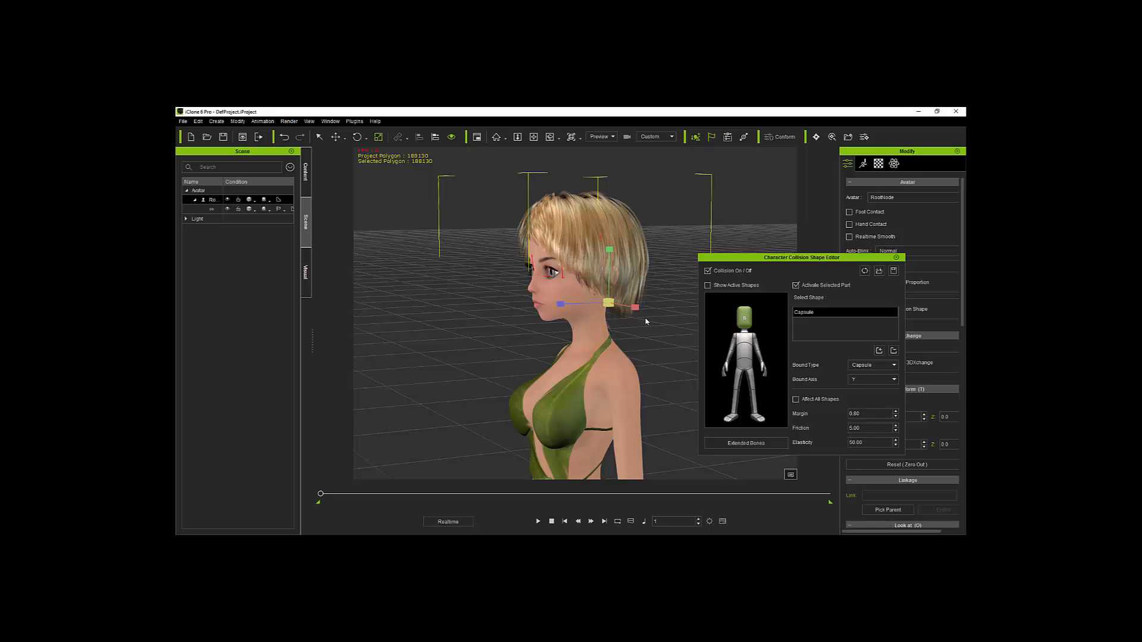
left_click_drag(607, 304, 615, 299)
mouse_move(609, 250)
left_mouse_down()
mouse_move(603, 235)
mouse_move(600, 246)
left_mouse_up()
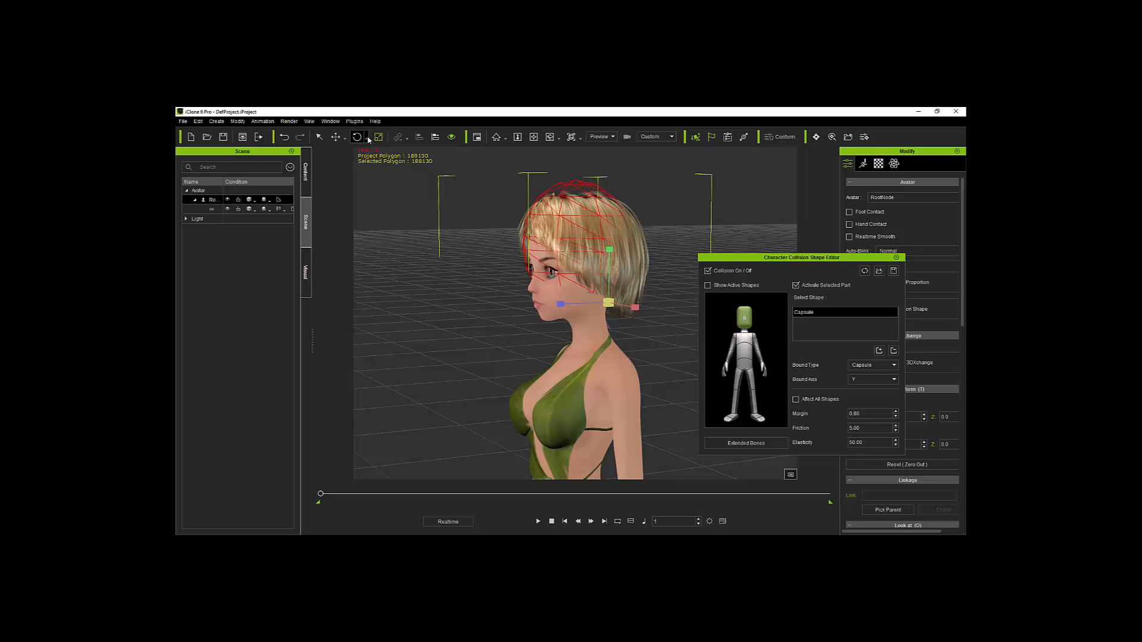
left_click(335, 137)
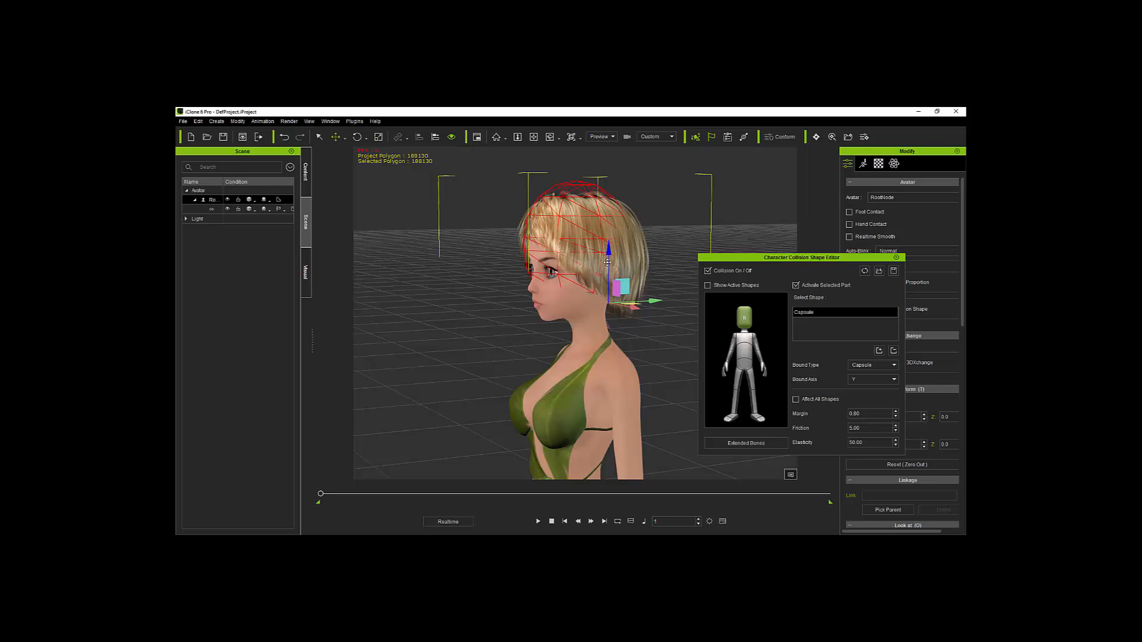
left_click_drag(608, 252, 606, 266)
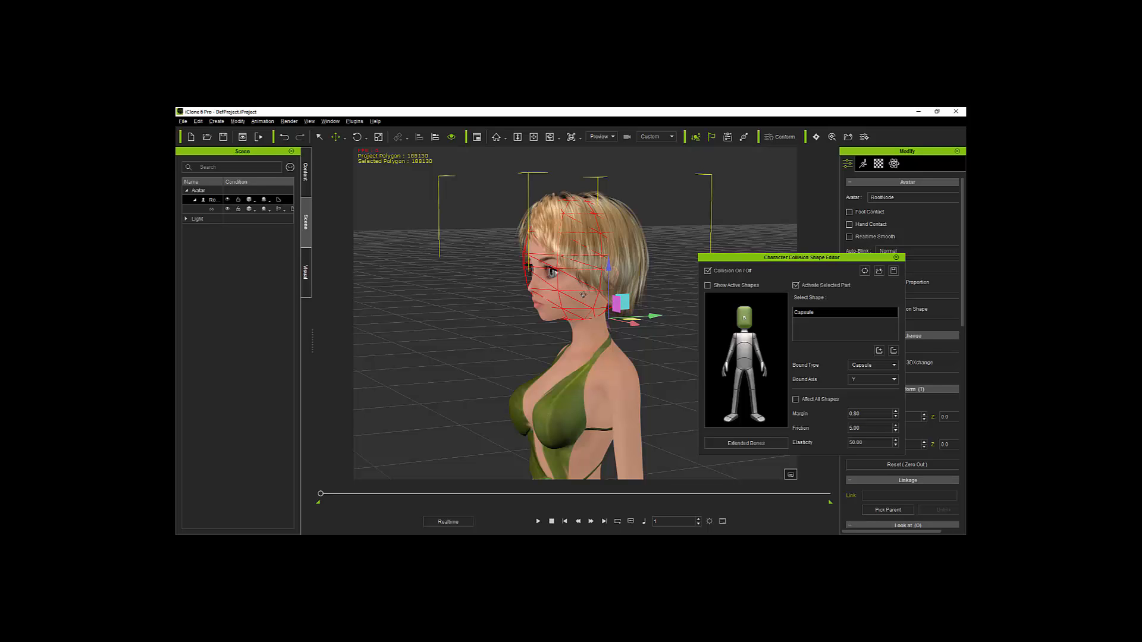
Shrink the collision capsule slightly in front view to fit the width of the head.
right_click_drag(584, 295, 470, 331)
key("r")
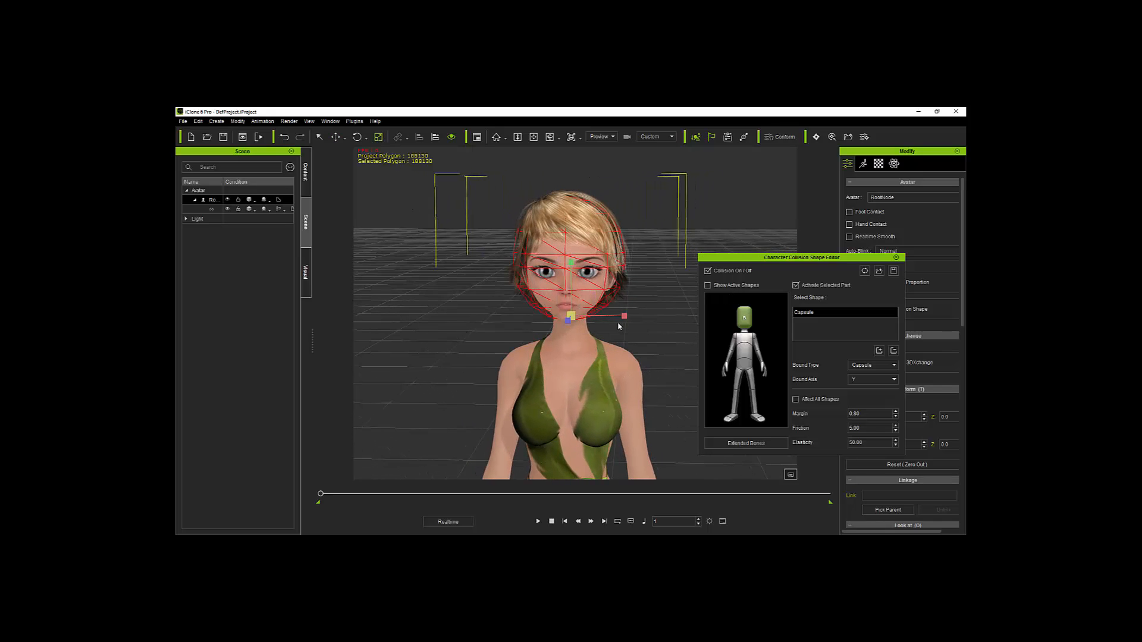
left_click_drag(571, 315, 572, 321)
right_click_drag(648, 291, 521, 269)
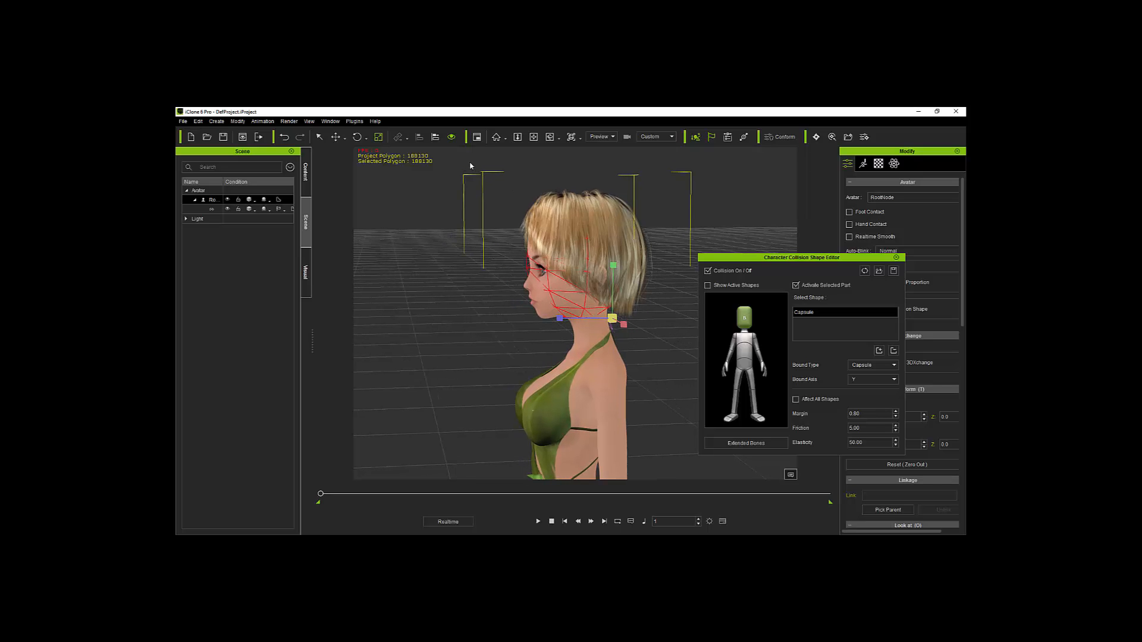
Fine-tune the collision capsule in side view and enlarge it slightly to fit around the head.
left_click(358, 138)
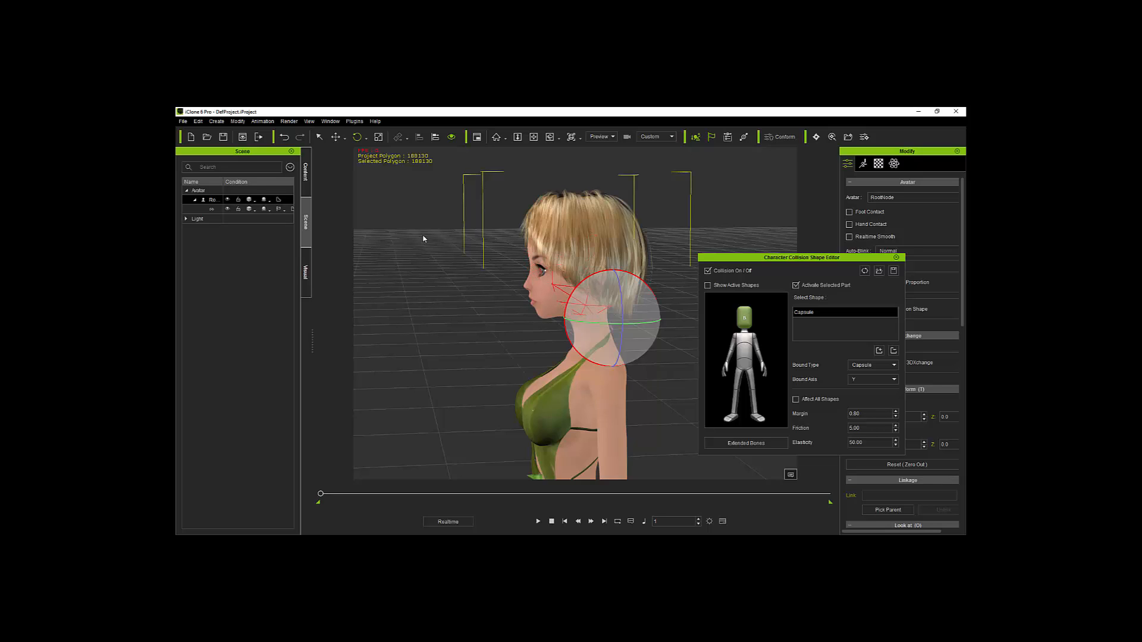
left_click(335, 136)
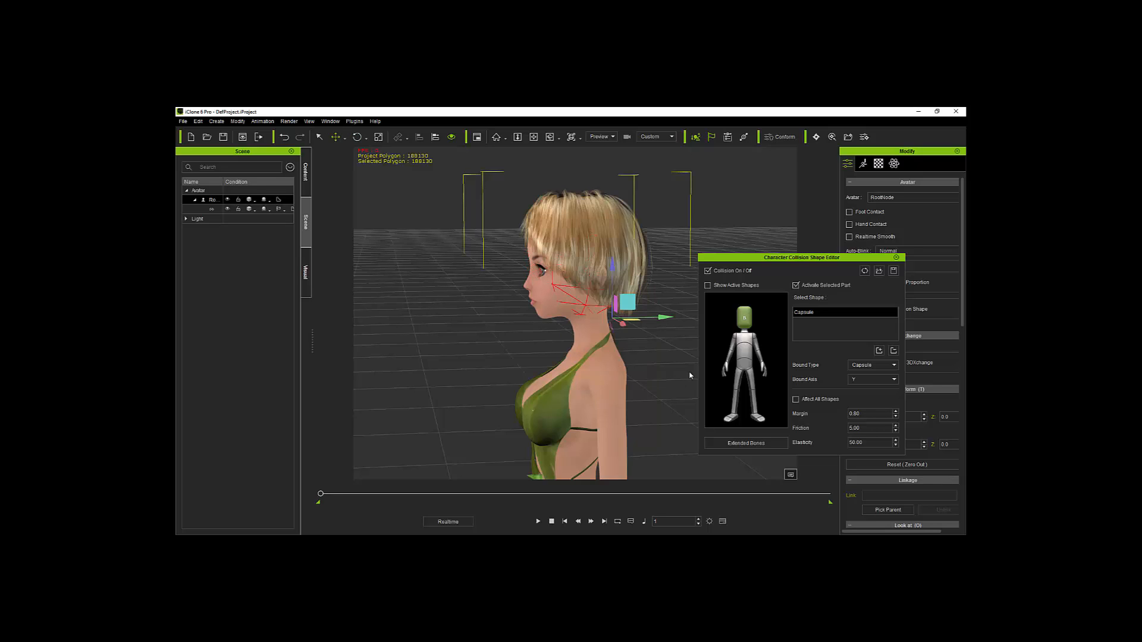
left_click_drag(663, 317, 663, 317)
right_click_drag(592, 352, 504, 349)
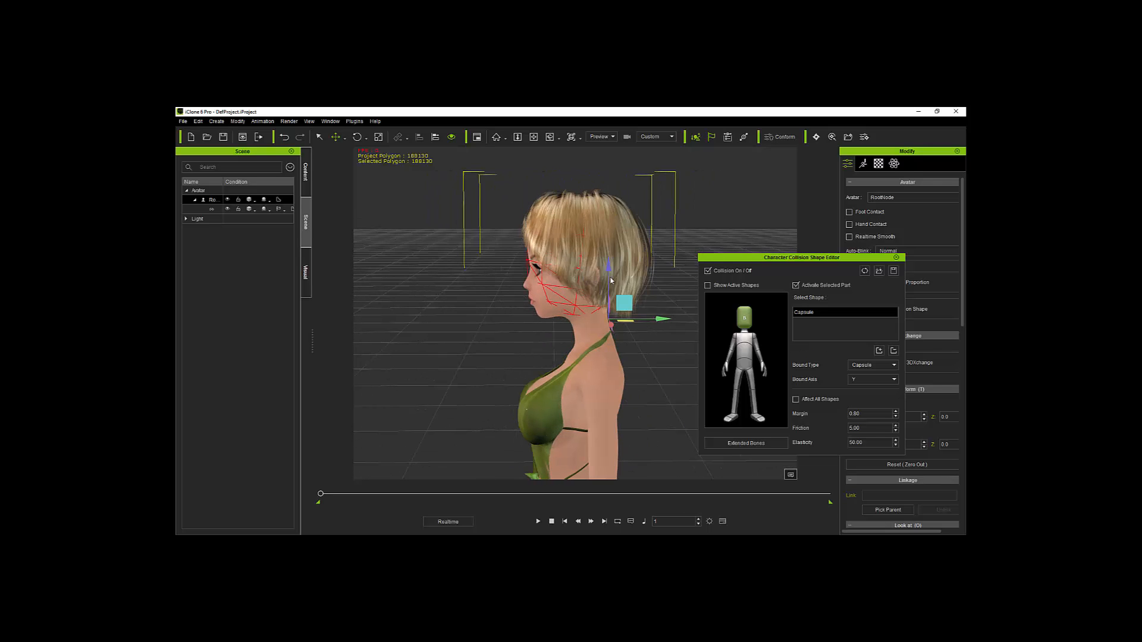
left_click(378, 137)
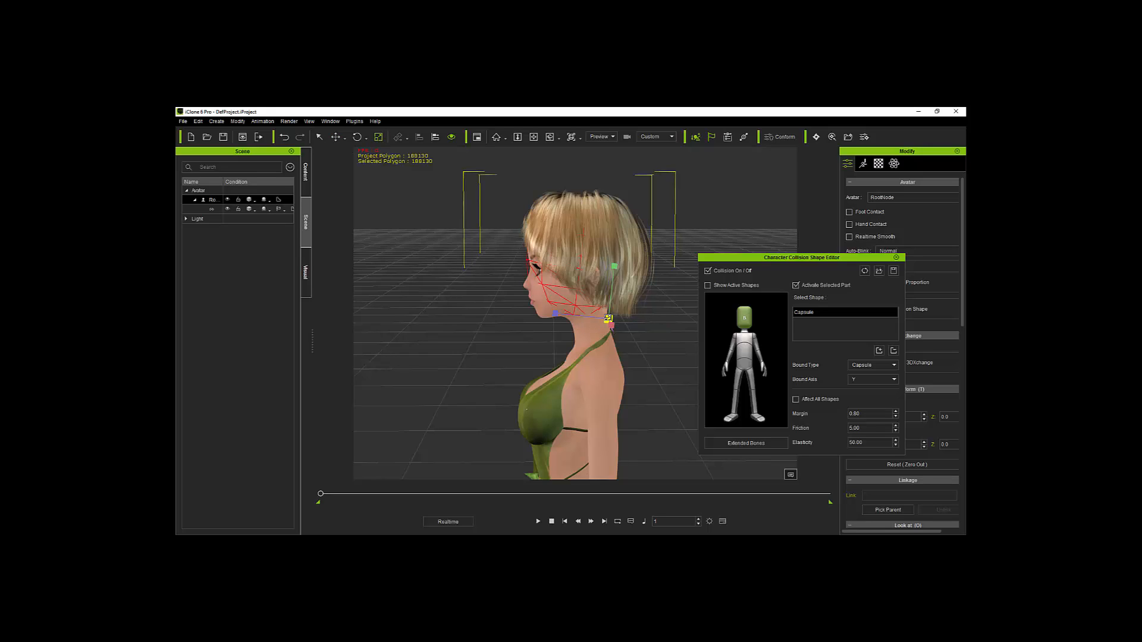
left_click_drag(608, 318, 608, 316)
key("w")
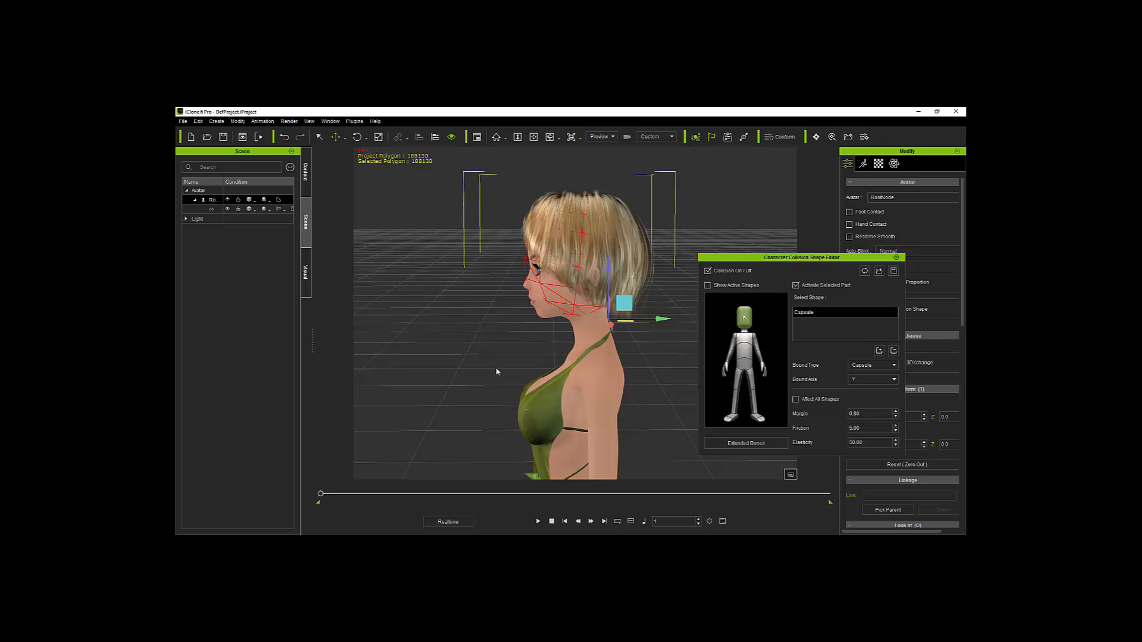
Play back the animation to check the hair against the head capsule, and close the collision shape editor.
right_click_drag(571, 286, 760, 337)
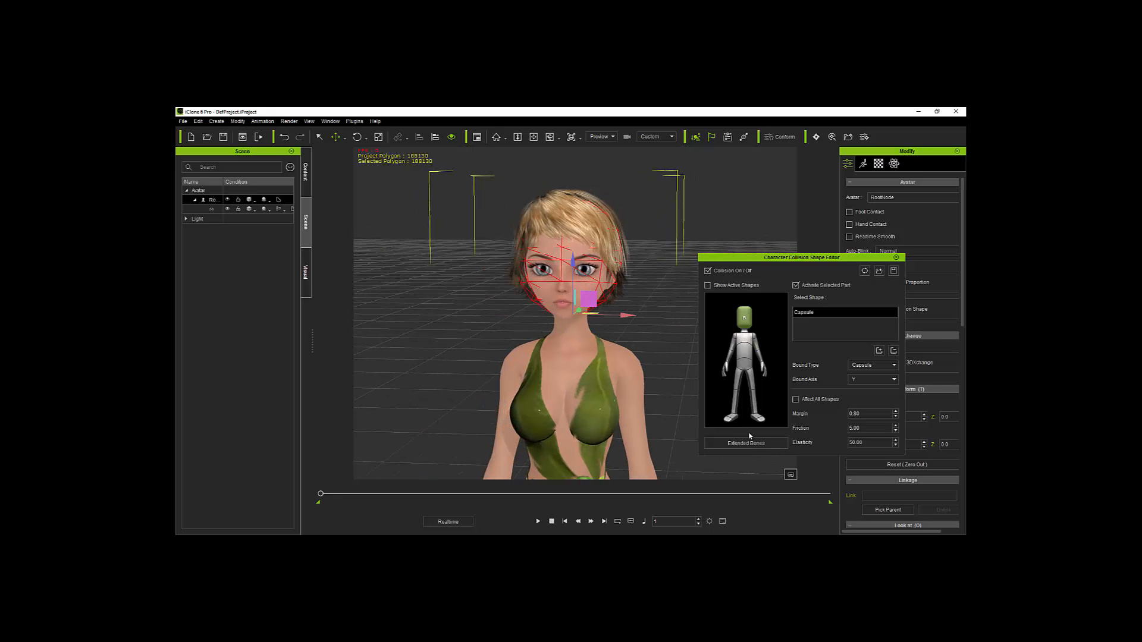
left_click(538, 522)
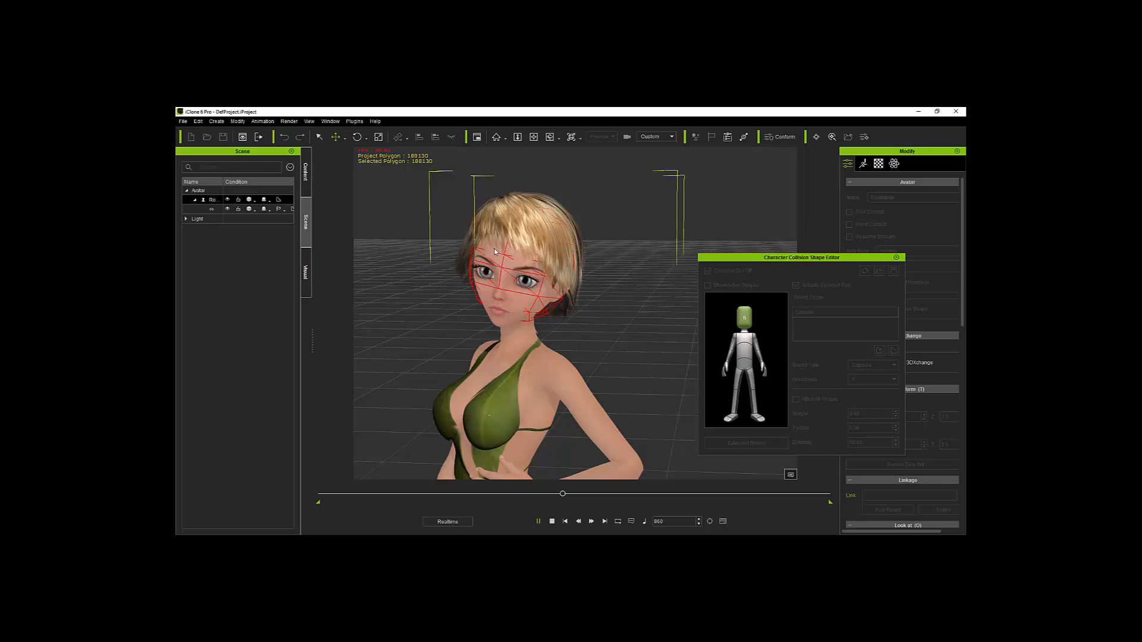
left_click(896, 258)
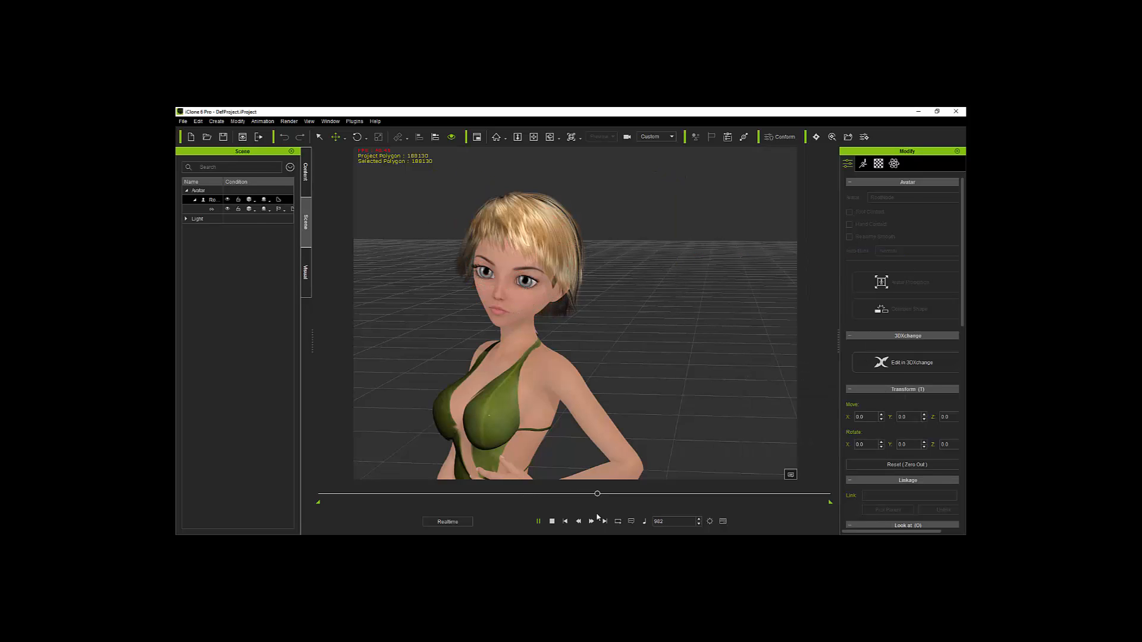
left_click(552, 522)
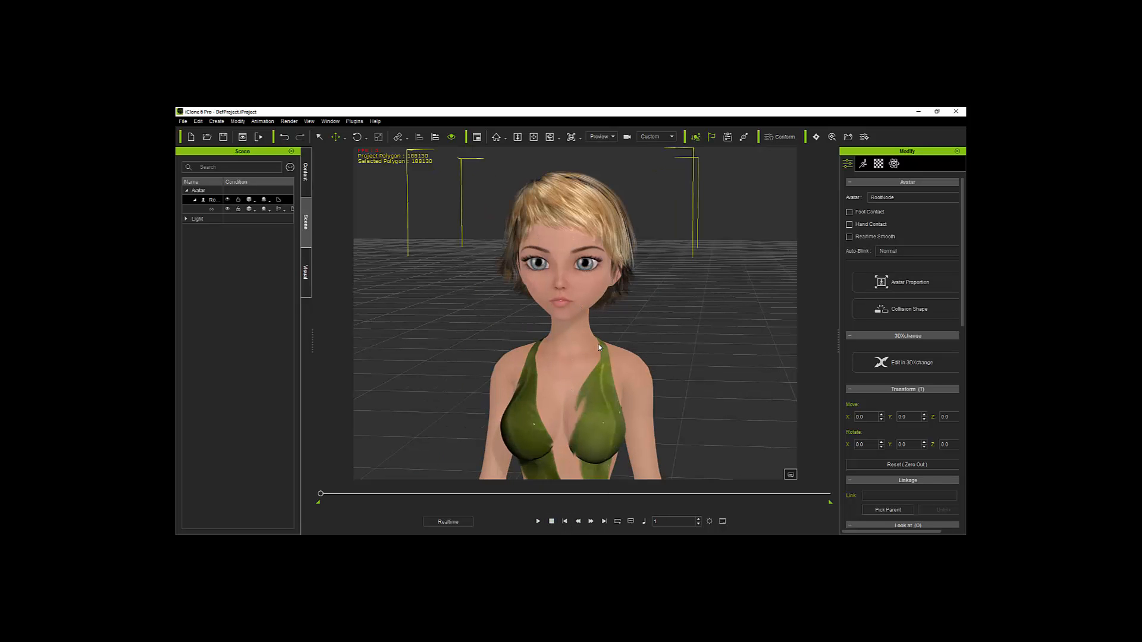
Activate depth of field on the preview camera and focus it on the avatar's head in a close-up.
scroll(580, 321, "up", 5)
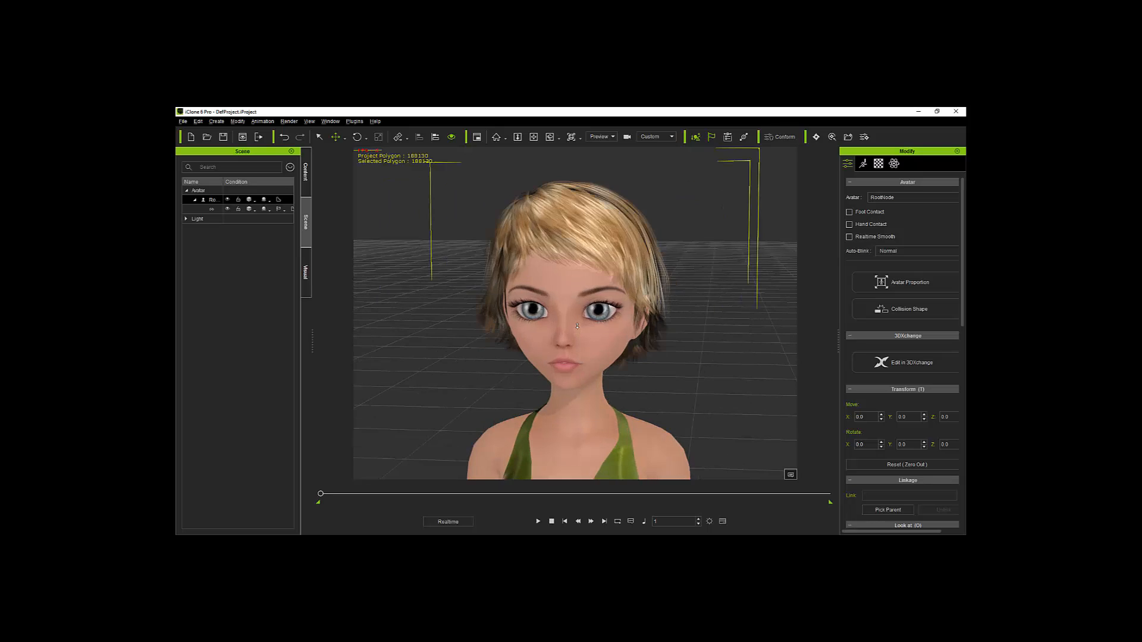
scroll(577, 326, "down", 2)
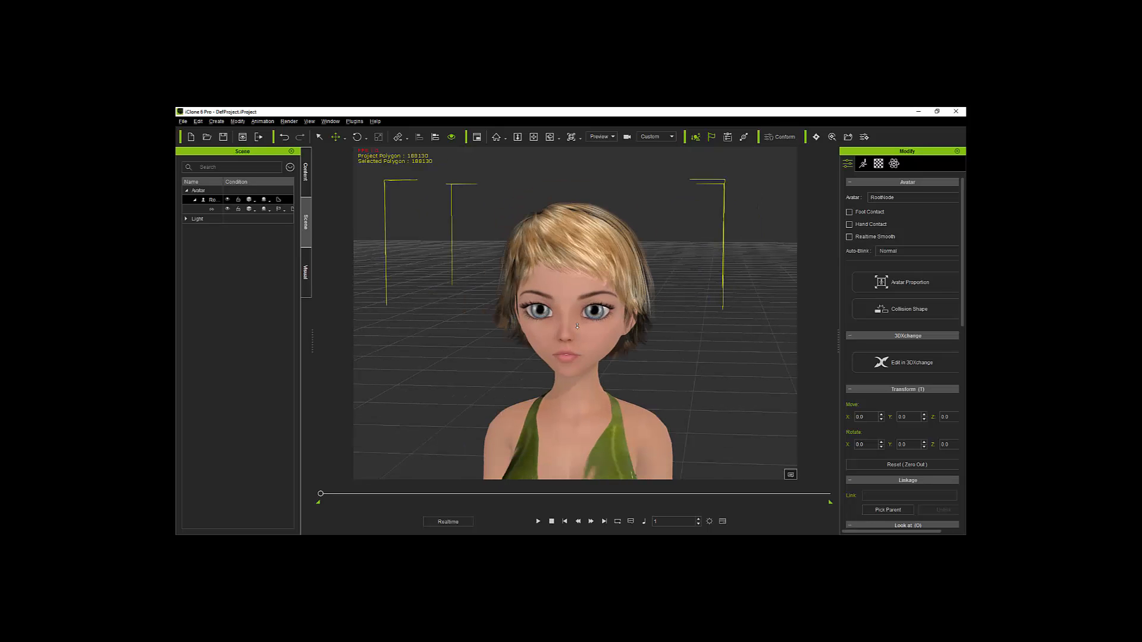
scroll(561, 335, "up", 5)
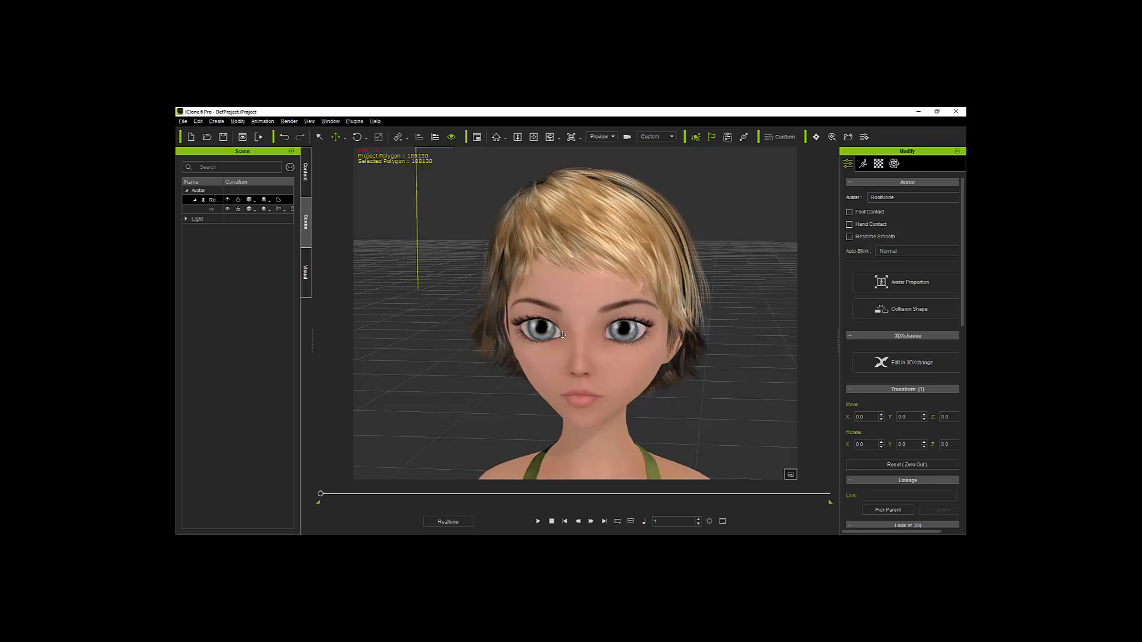
middle_click_drag(562, 335, 560, 337)
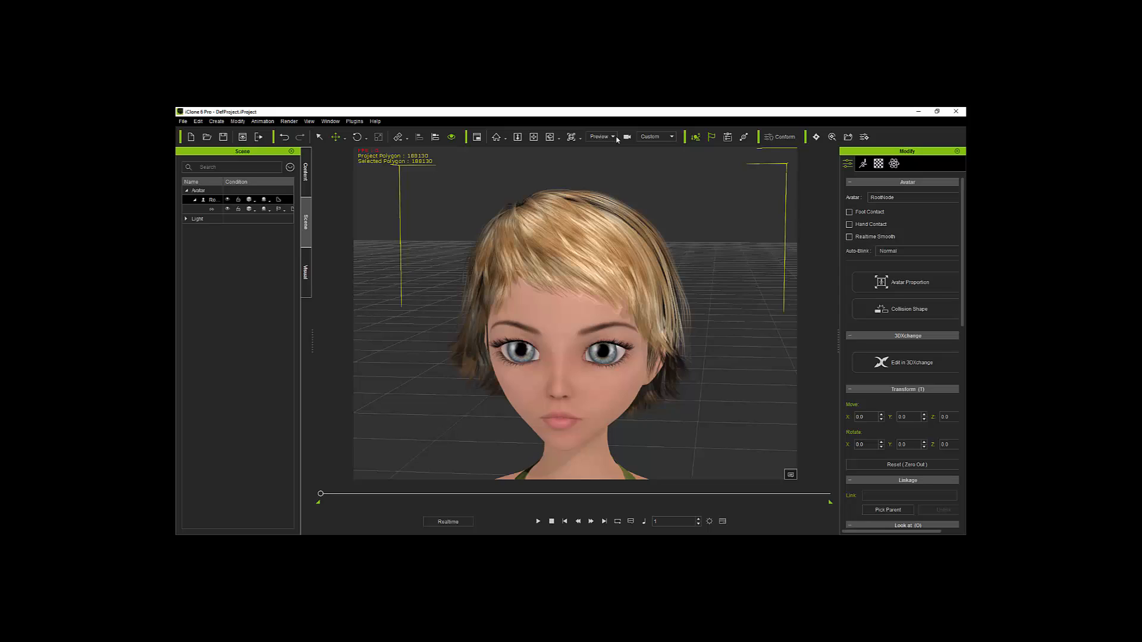
left_click(674, 140)
left_click(675, 139)
left_click(627, 137)
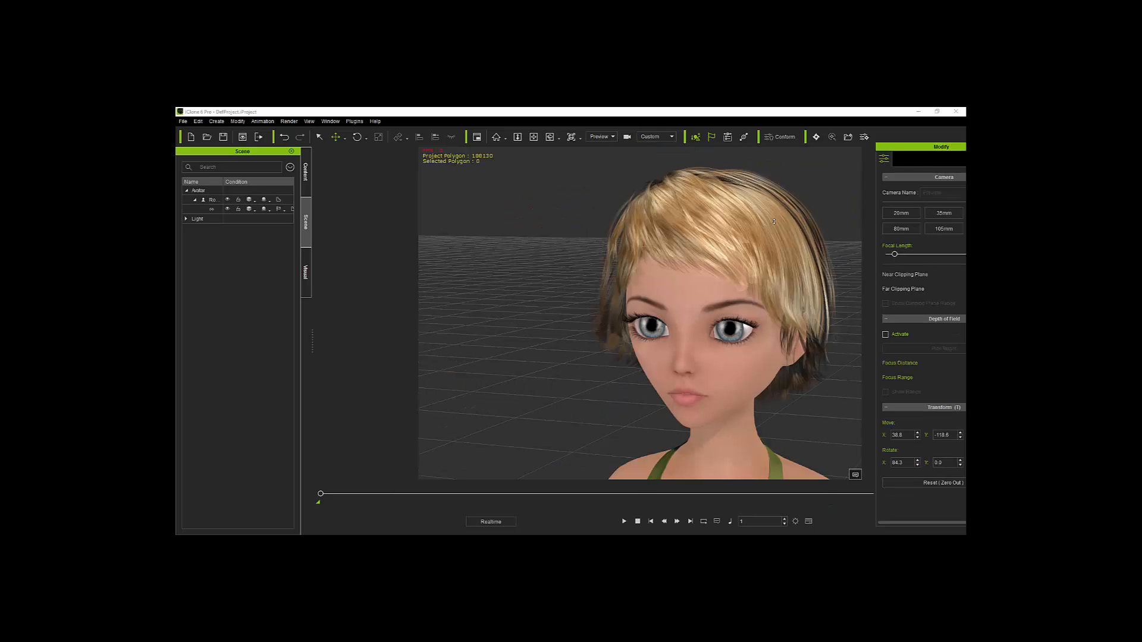
left_click(885, 334)
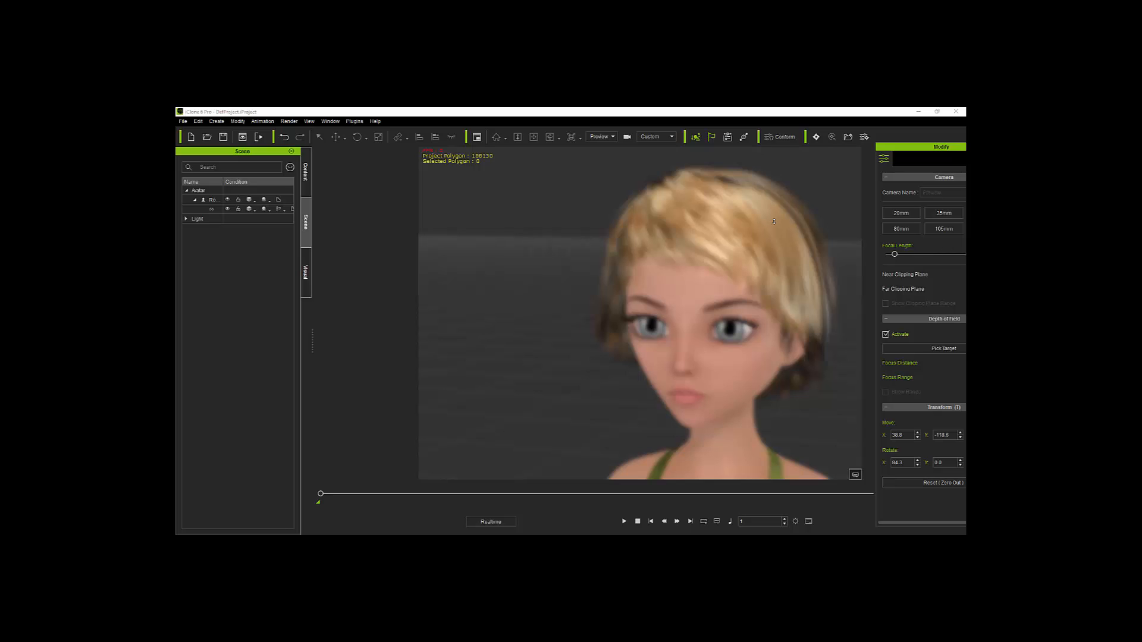
left_click(774, 221)
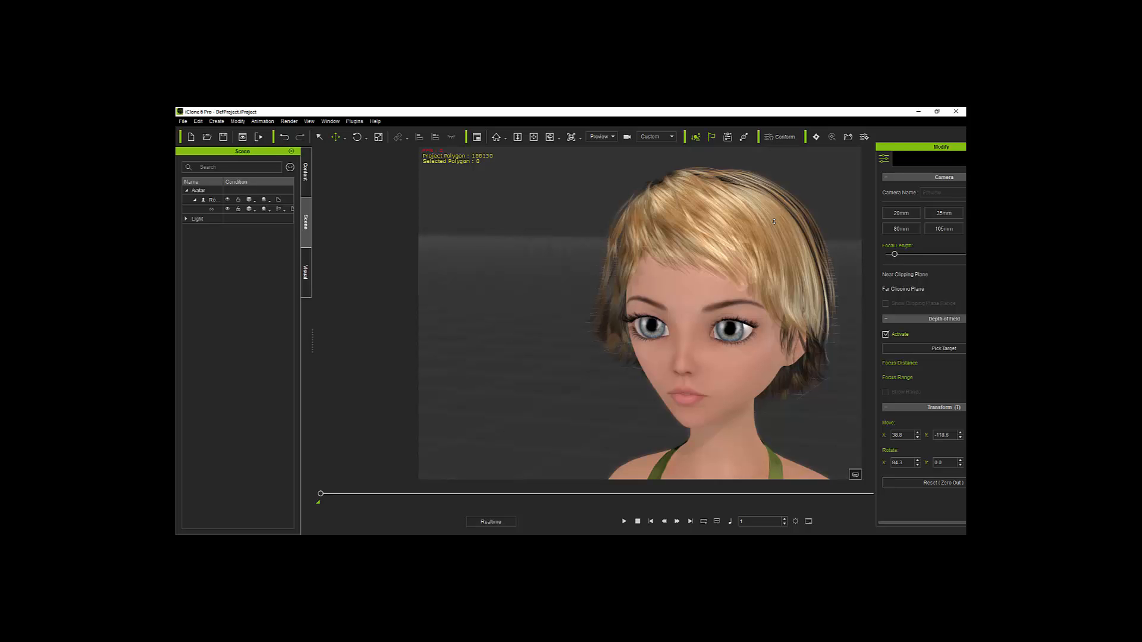
middle_click_drag(774, 221, 731, 227)
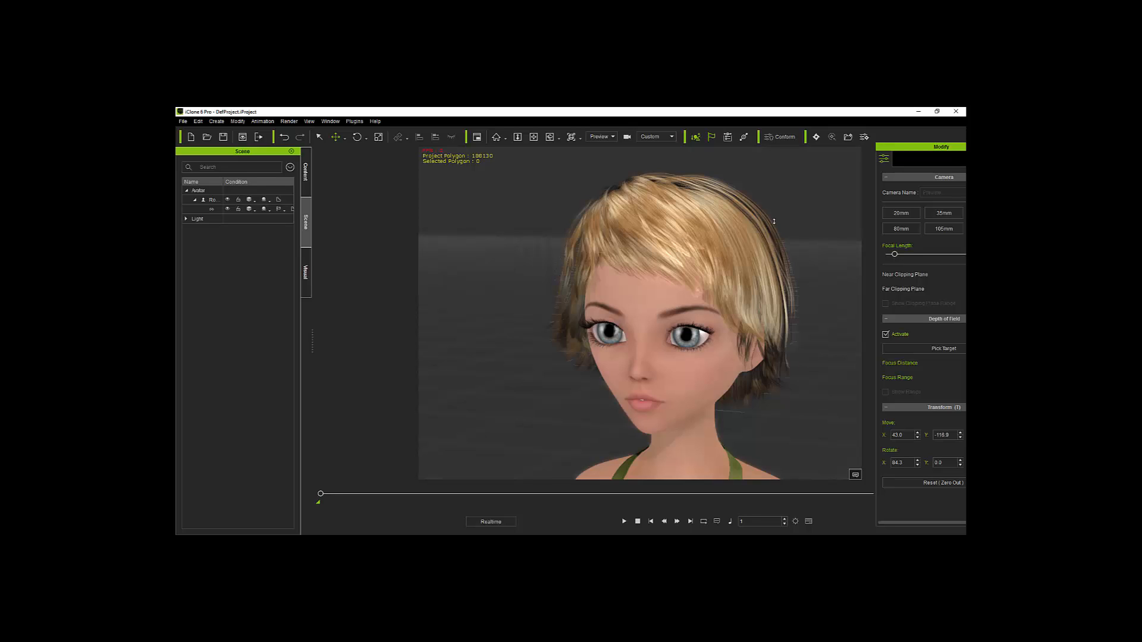
Render the video for frames 1 to 600 and save it to the Desktop as an MP4 named test.
left_click(289, 121)
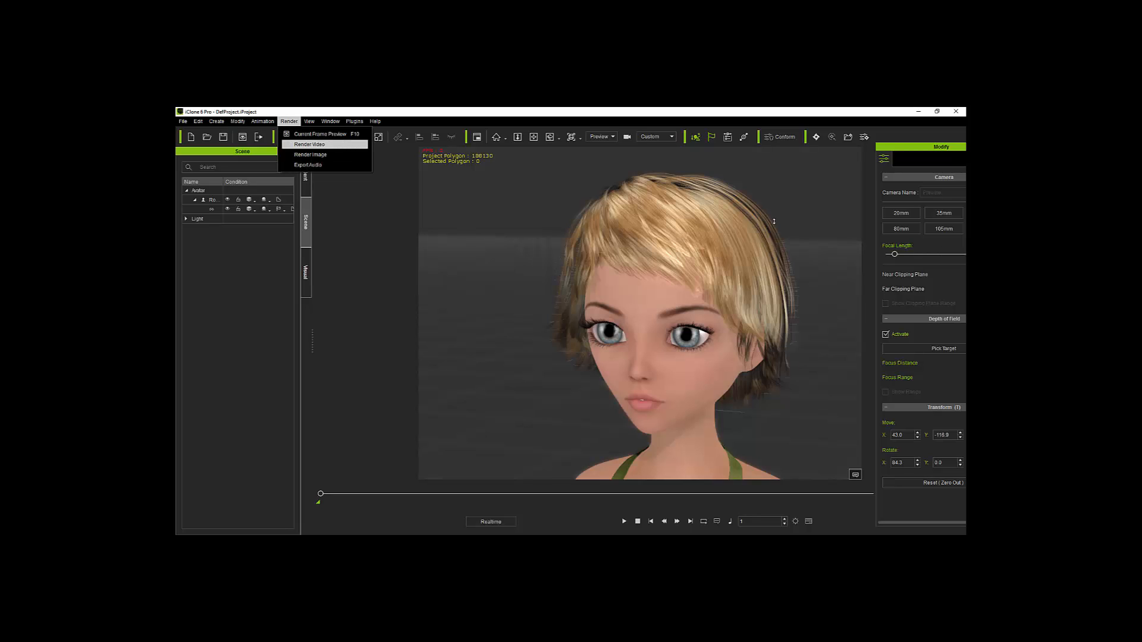
left_click(310, 145)
scroll(550, 268, "down", 5)
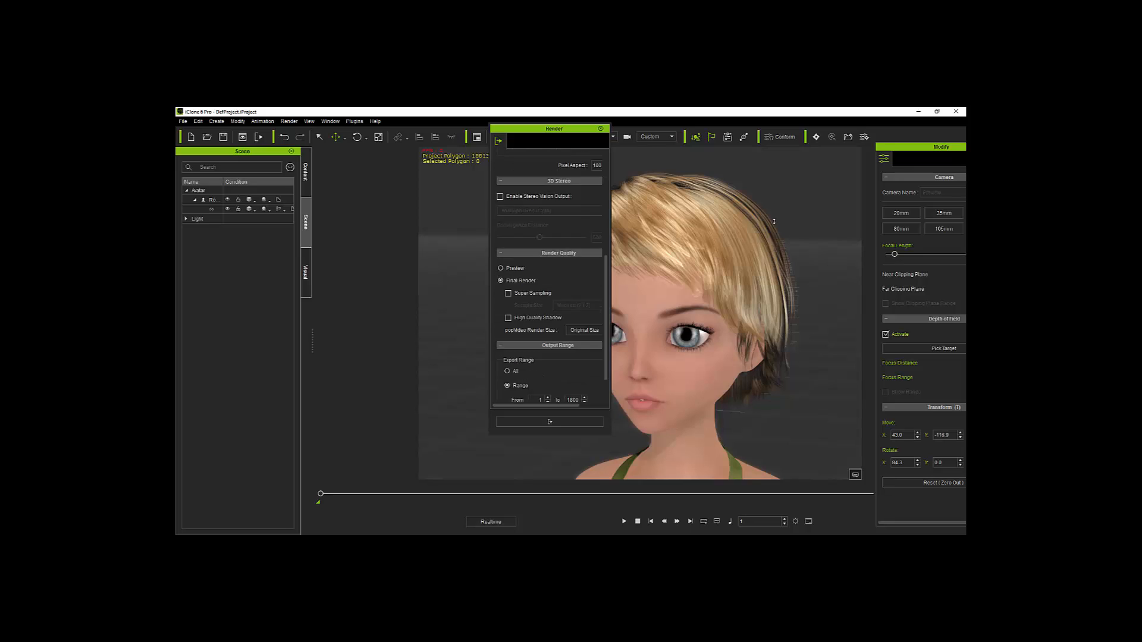
scroll(550, 274, "down", 2)
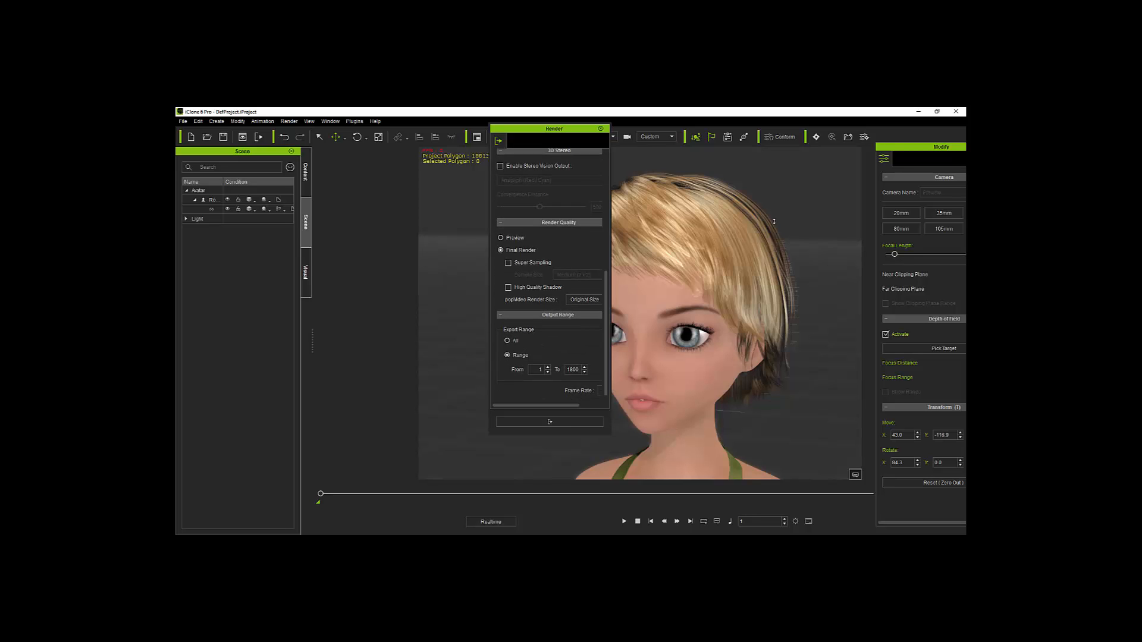
double_click(572, 369)
type("60")
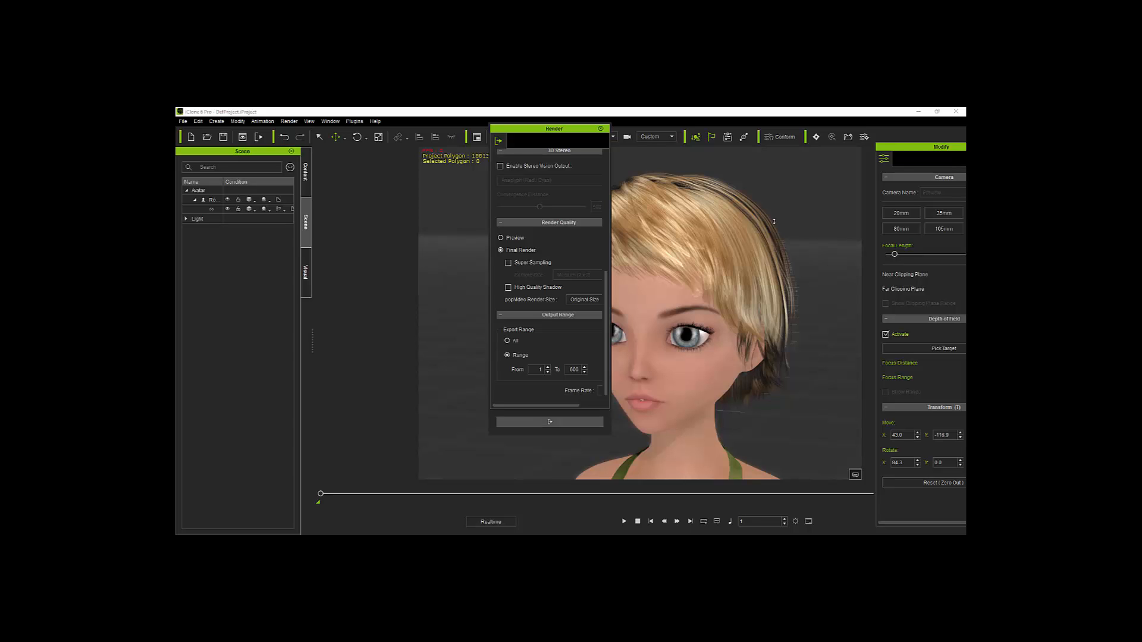
left_click(550, 422)
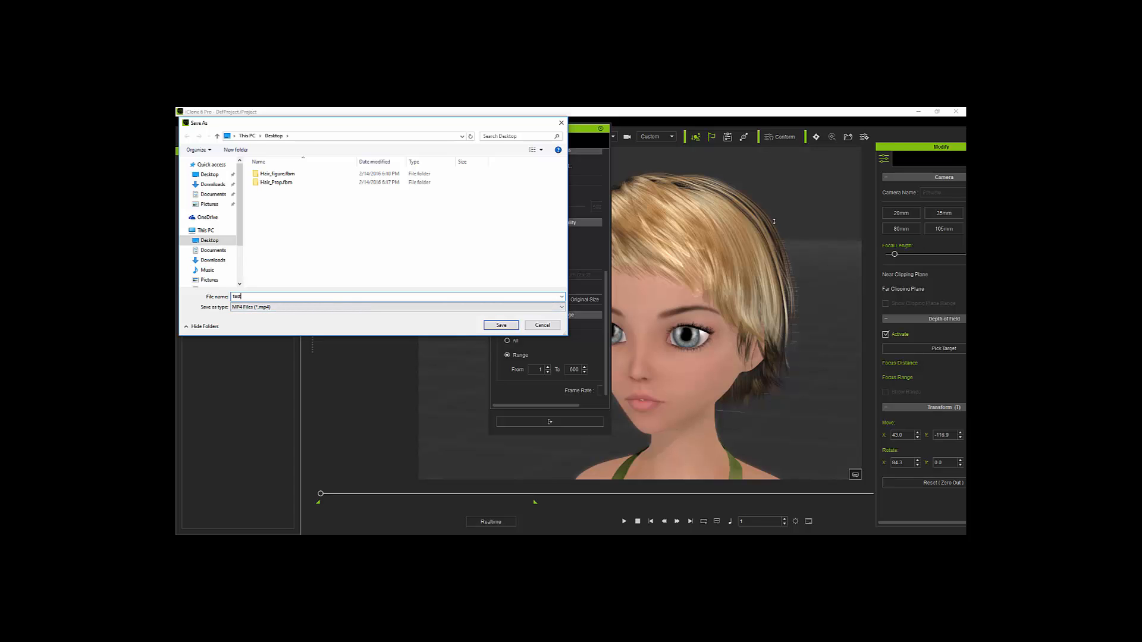
key("Return")
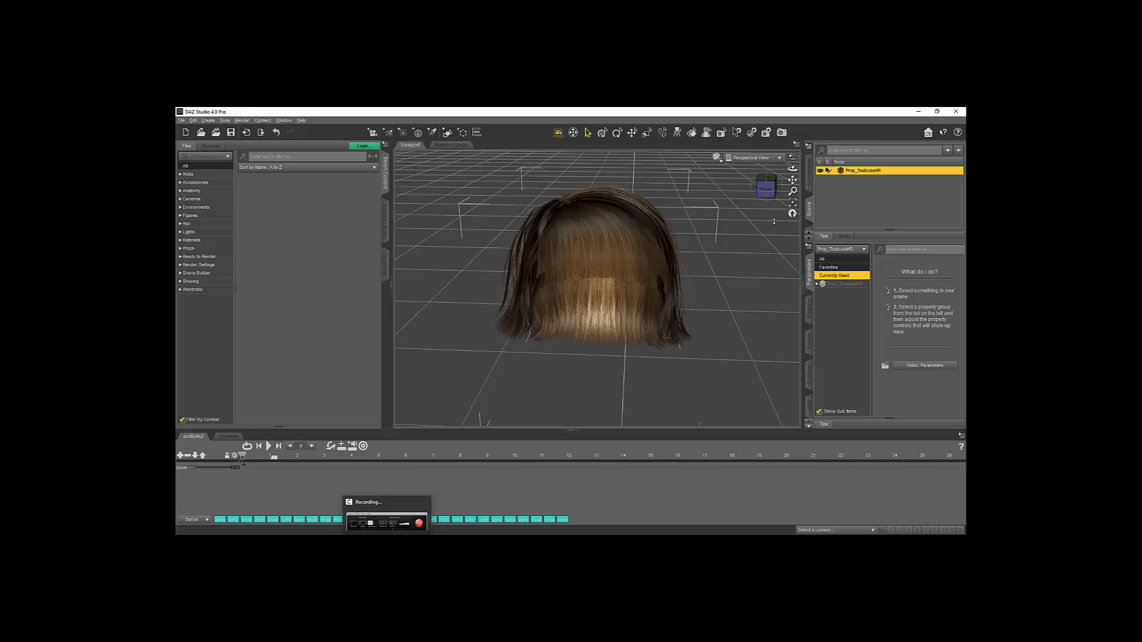
Close DAZ Studio and switch to the Hair_Prop.fbx project in 3DXchange.
mouse_move(347, 531)
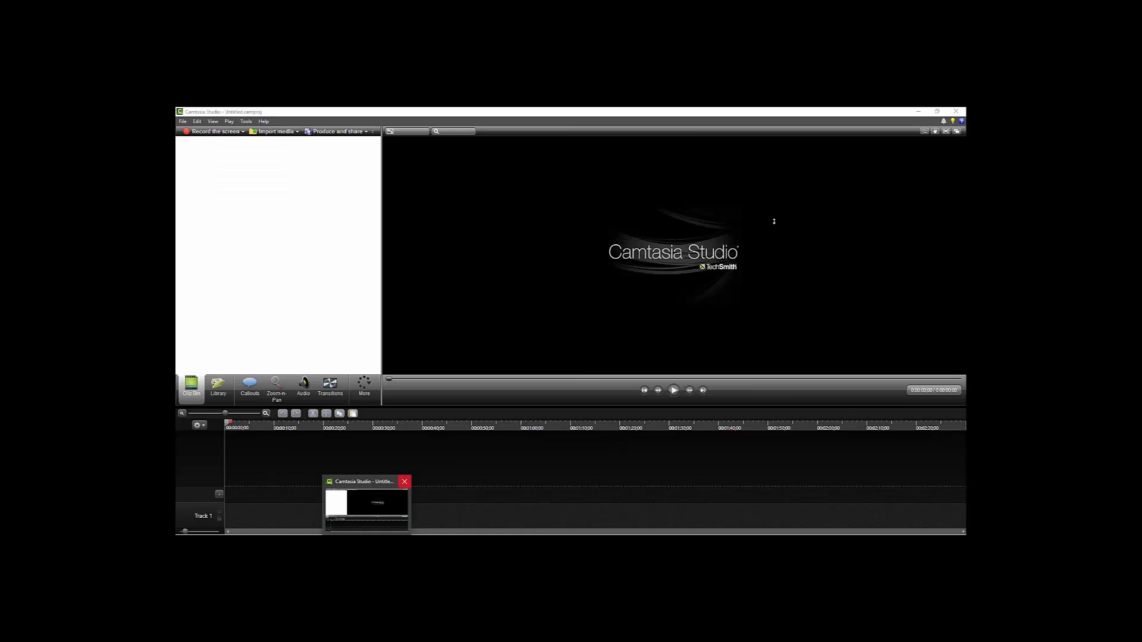
mouse_move(406, 531)
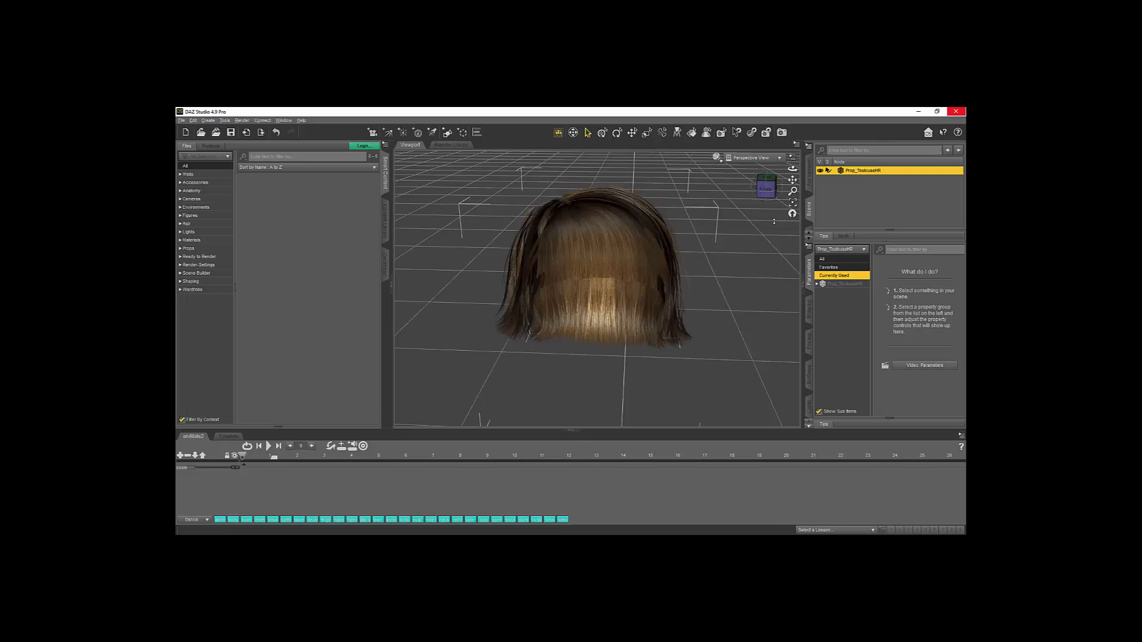
left_click(956, 111)
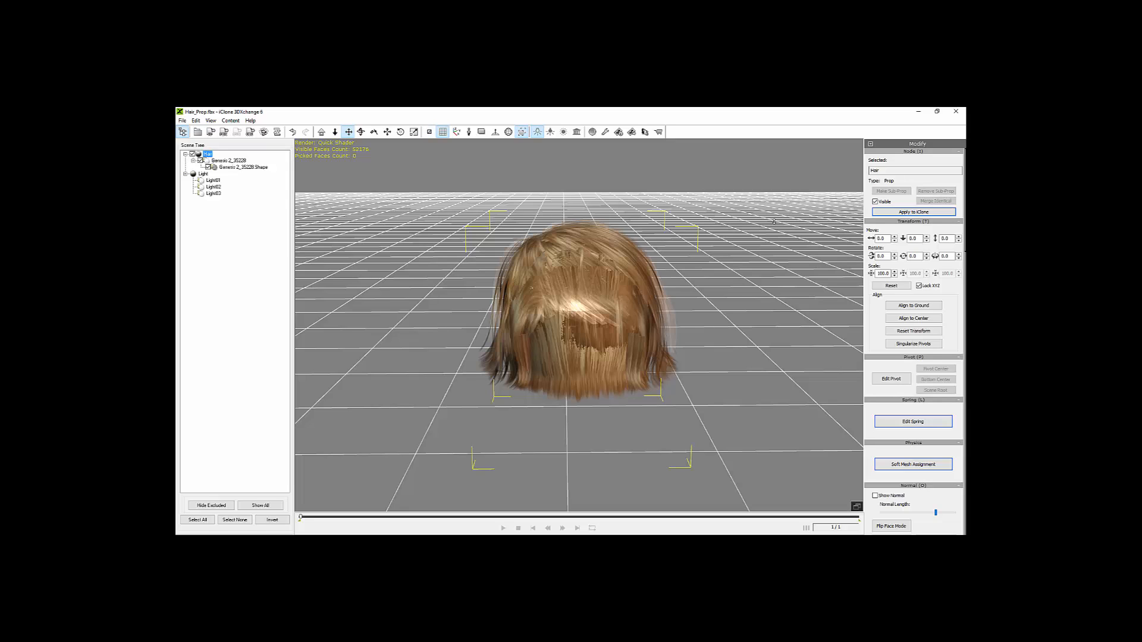
Edit the hair prop's pivot, raise it from the ground to the hair and align it to the pivot center.
scroll(773, 221, "down", 5)
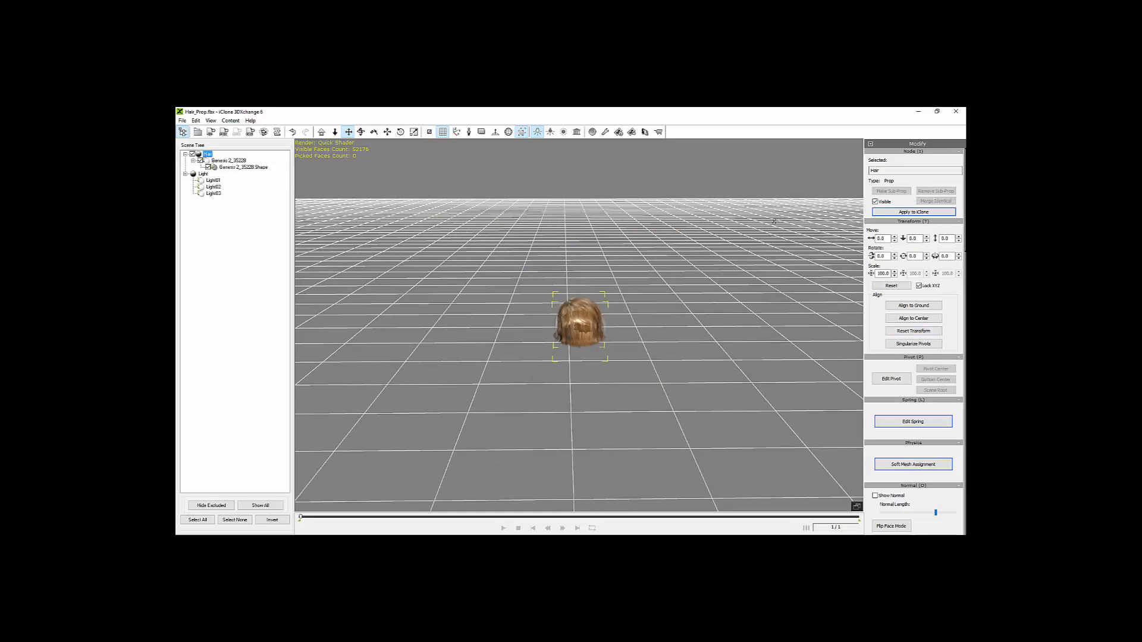
key("p")
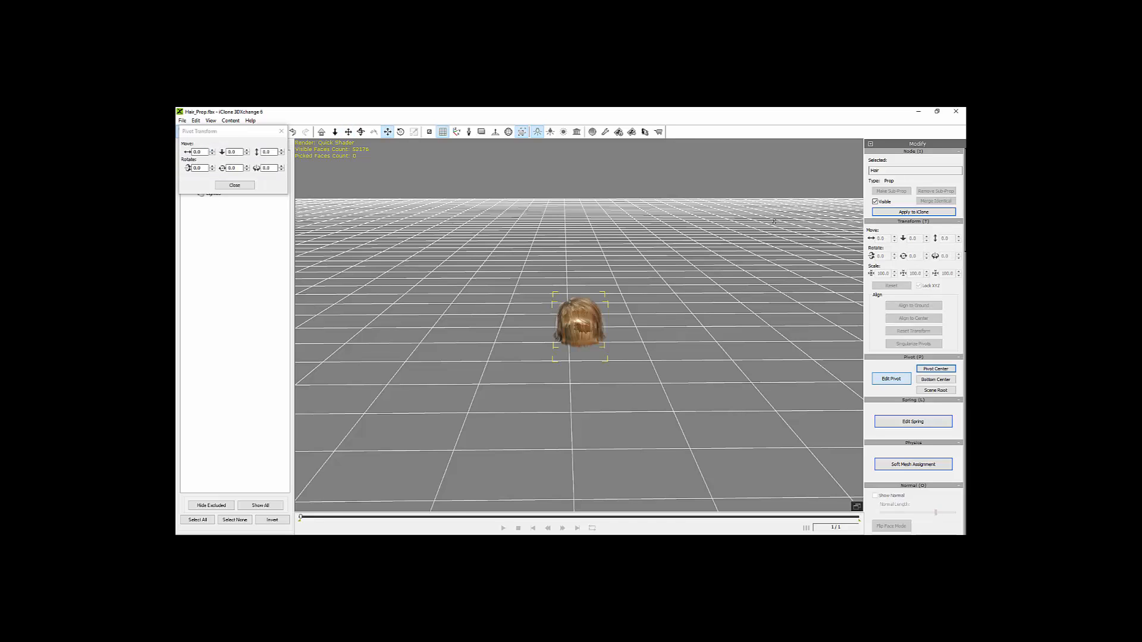
scroll(773, 222, "down", 5)
left_click_drag(579, 442, 579, 268)
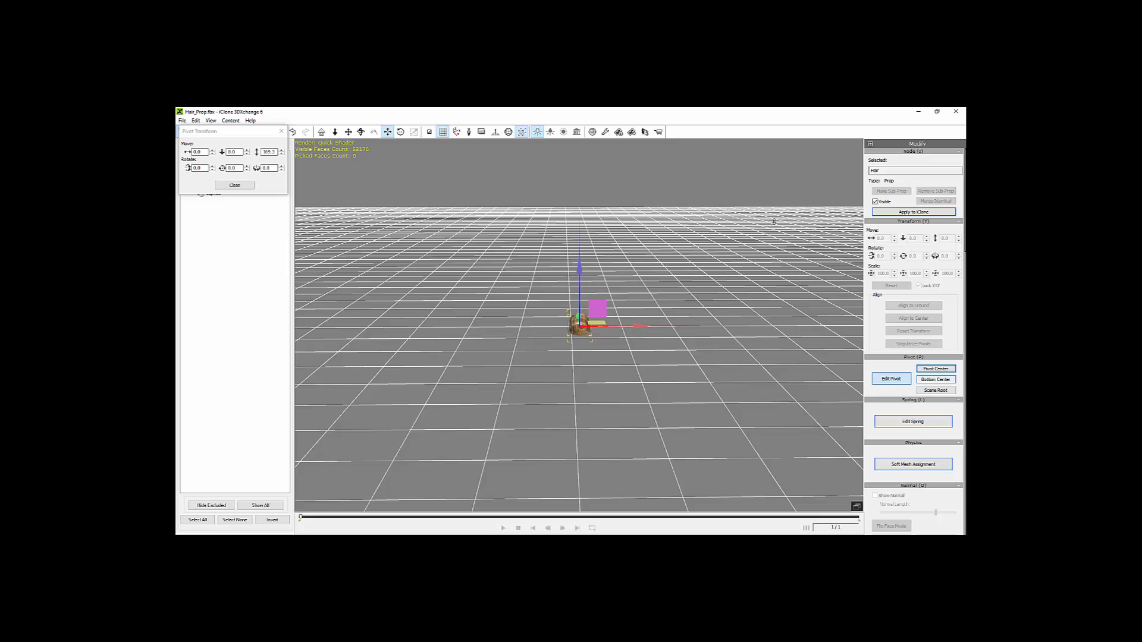
left_click(936, 369)
right_click_drag(774, 221, 690, 220)
mouse_move(774, 221)
right_mouse_down()
mouse_move(750, 221)
mouse_move(774, 221)
right_mouse_up()
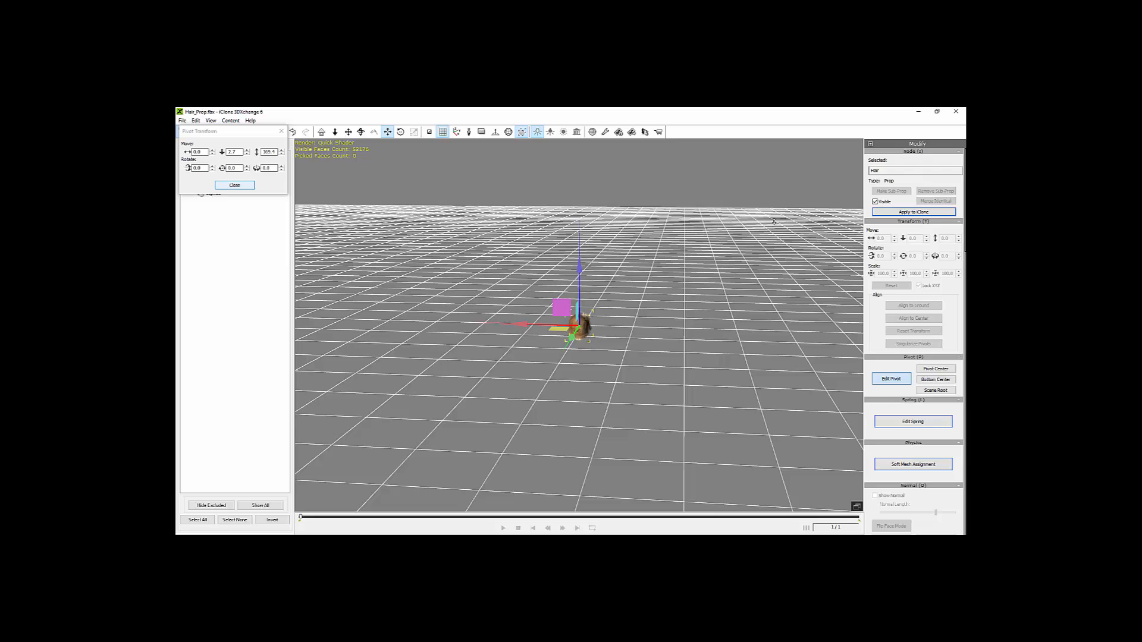
left_click(234, 185)
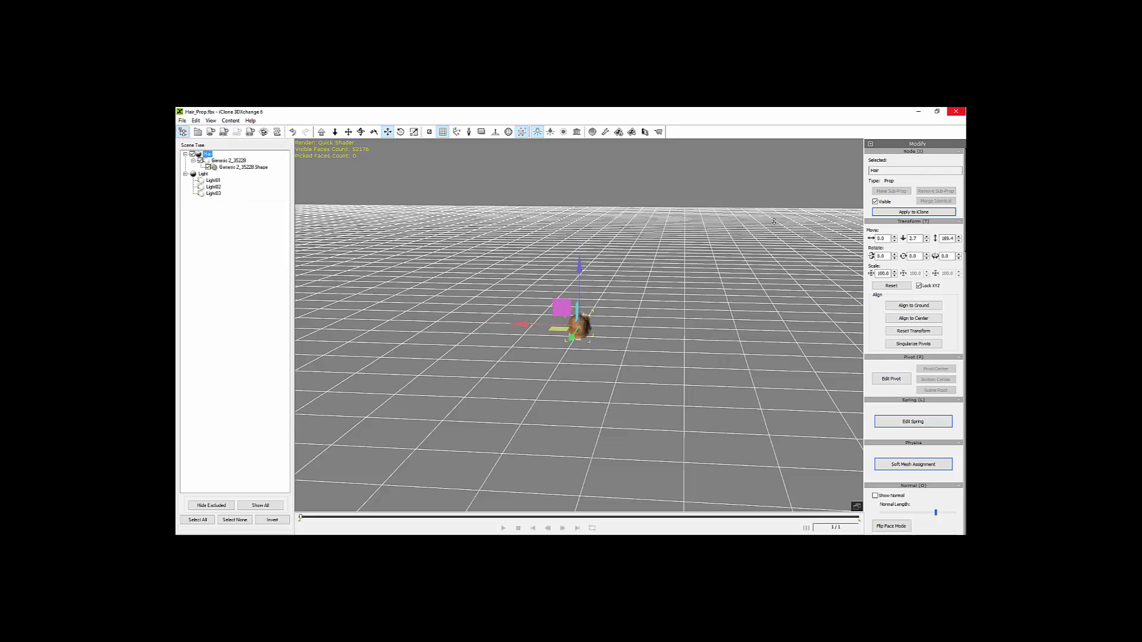
Close 3DXchange without exporting the hair prop and switch to the diffuse texture in Photoshop.
left_click(956, 111)
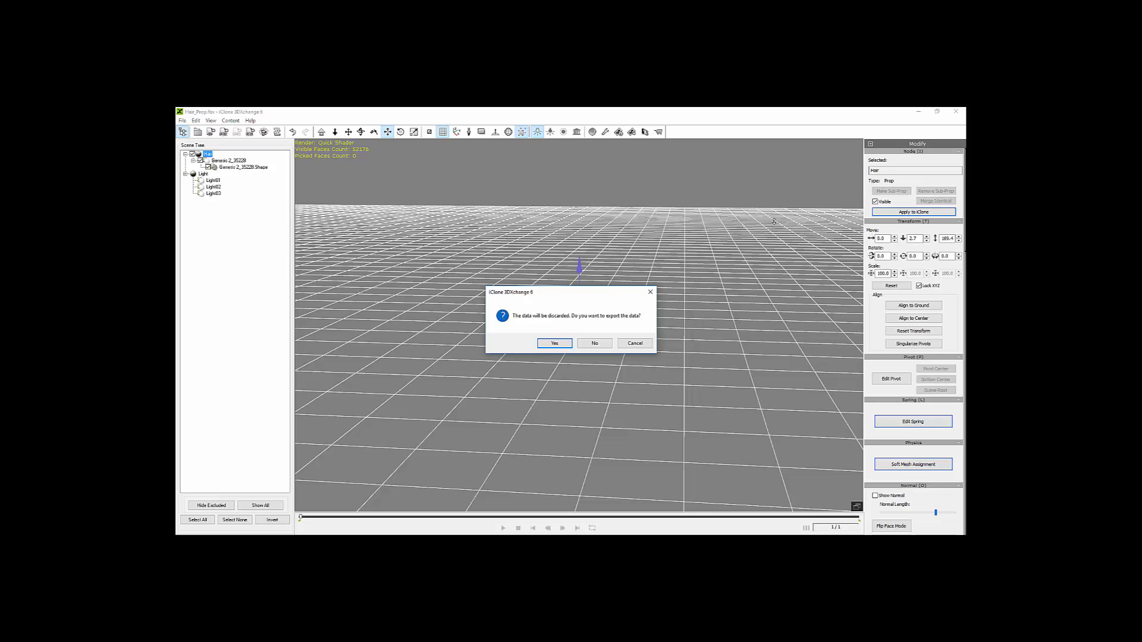
key("Tab")
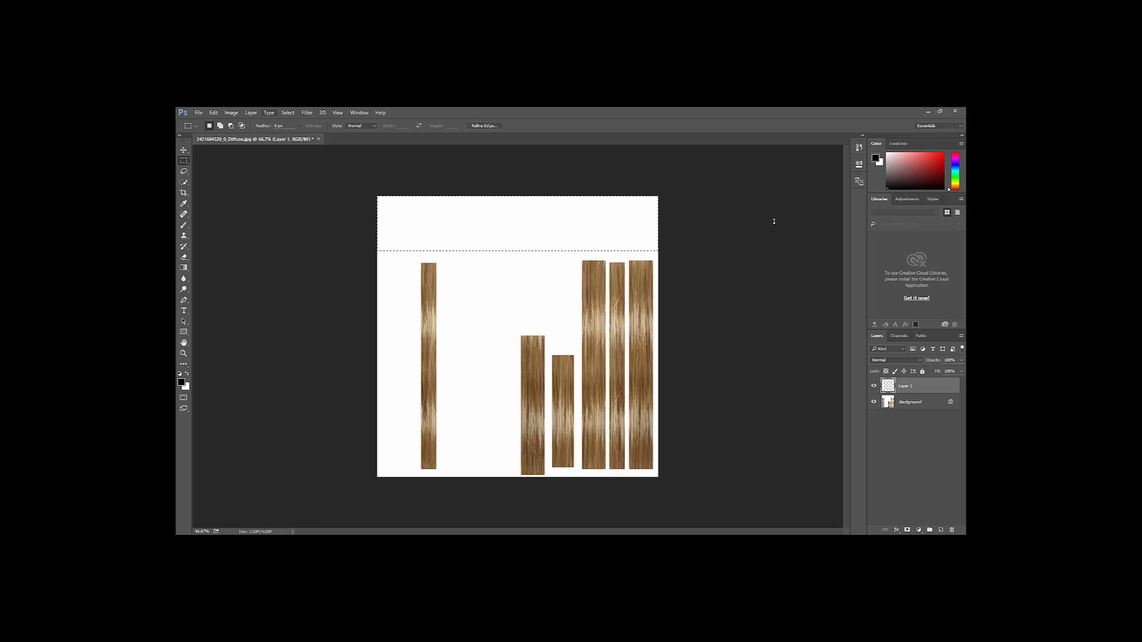
Clear the old selection and fit a rectangular selection tightly around the leftmost hair strip using Transform Selection.
key("ctrl+d")
key("ctrl+alt+z")
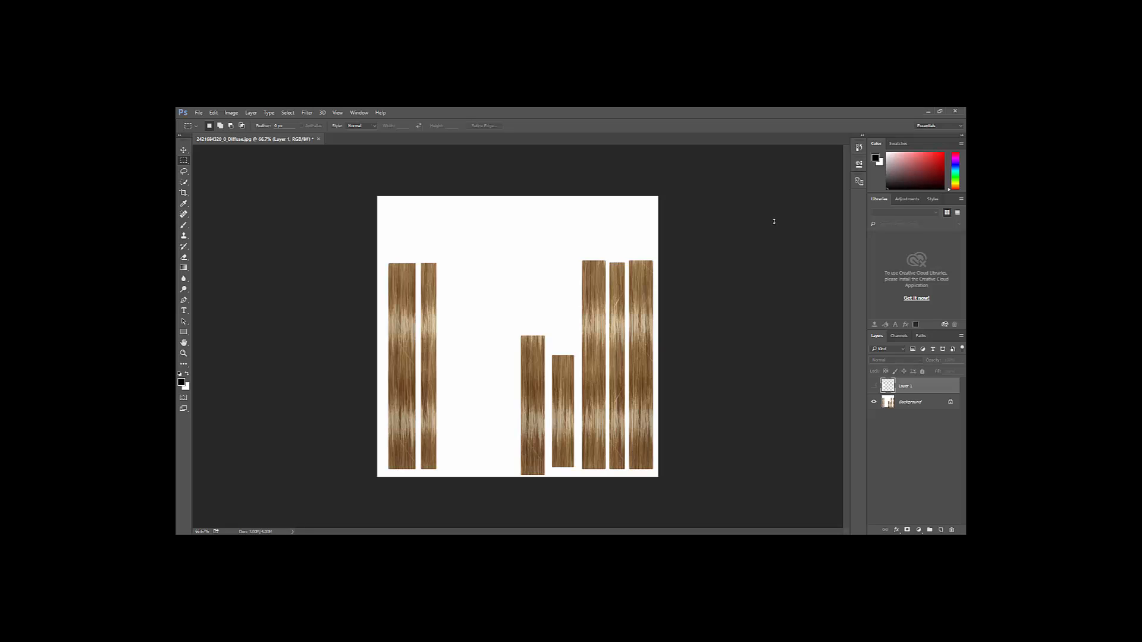
left_click_drag(383, 254, 420, 474)
key("alt+s")
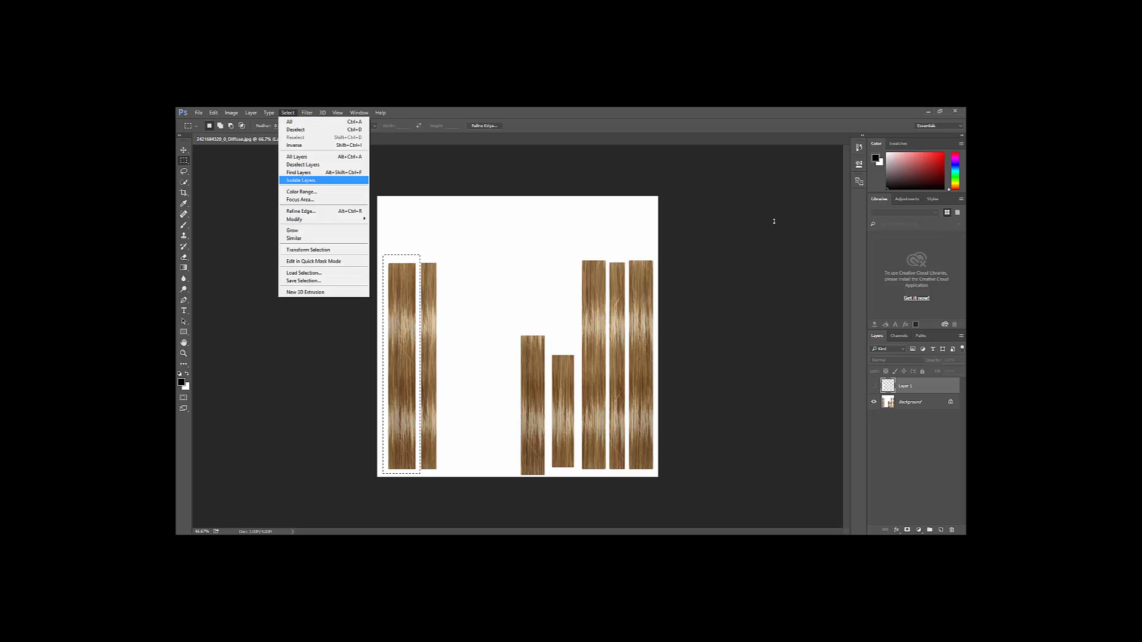
key("Up")
key("Up")
key("Up")
key("Up")
key("Up")
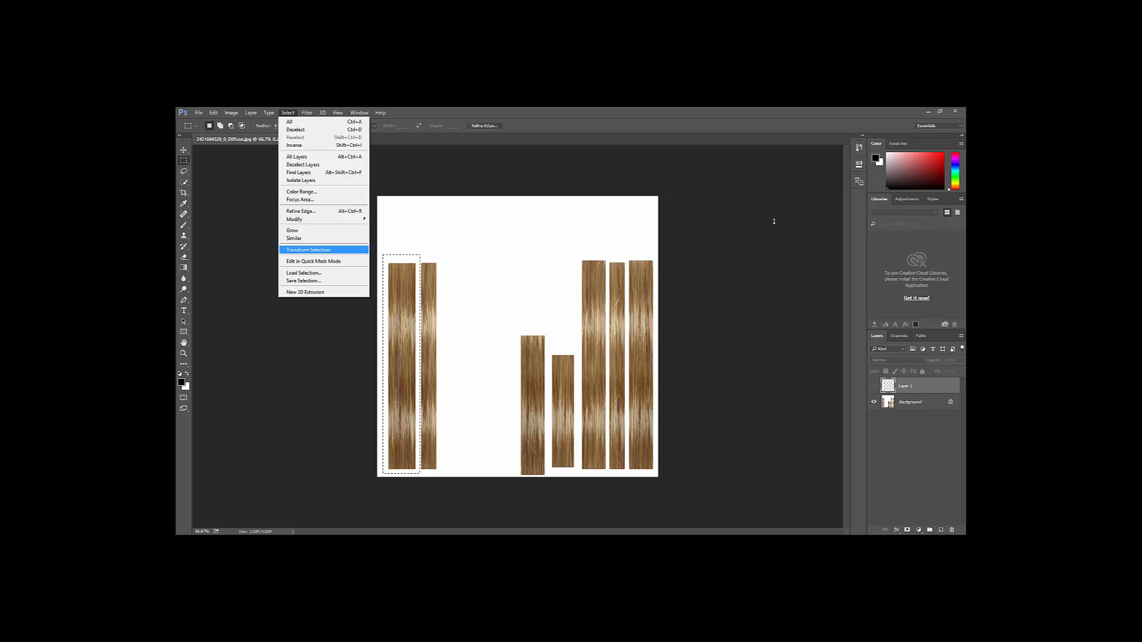
key("Return")
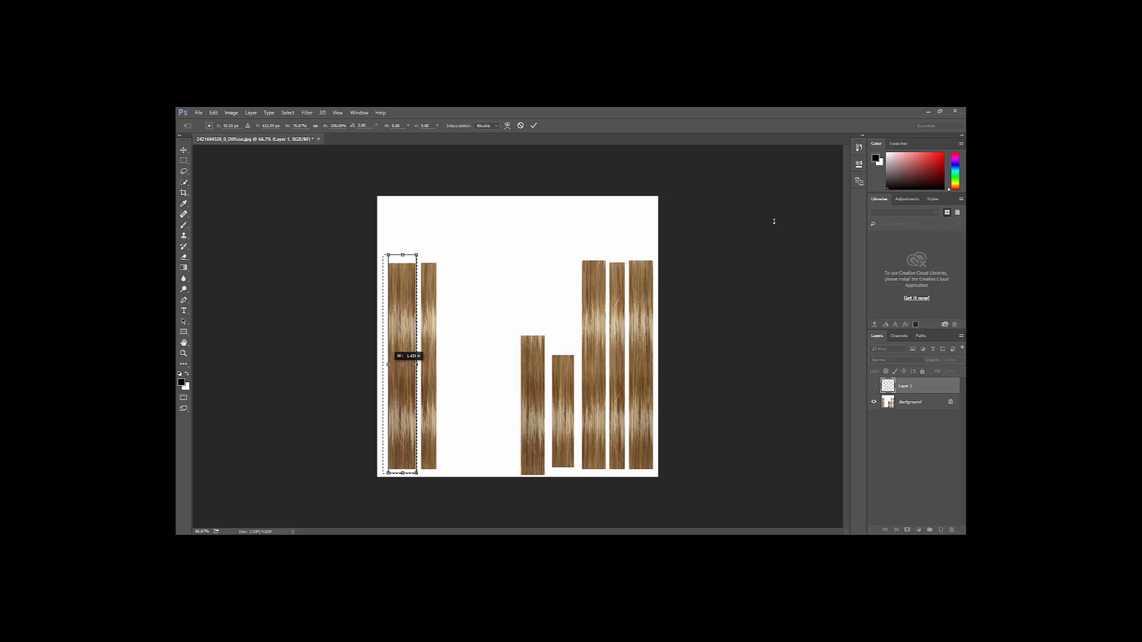
left_click_drag(402, 255, 401, 260)
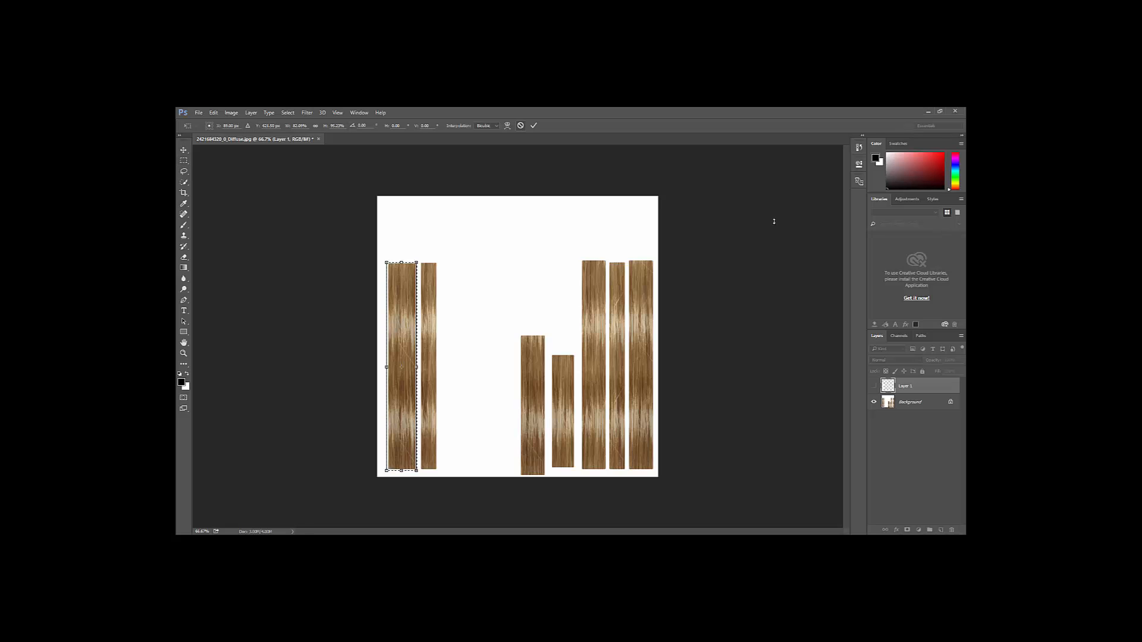
Apply the selection transformation and quit Photoshop without saving the diffuse texture.
key("ctrl+q")
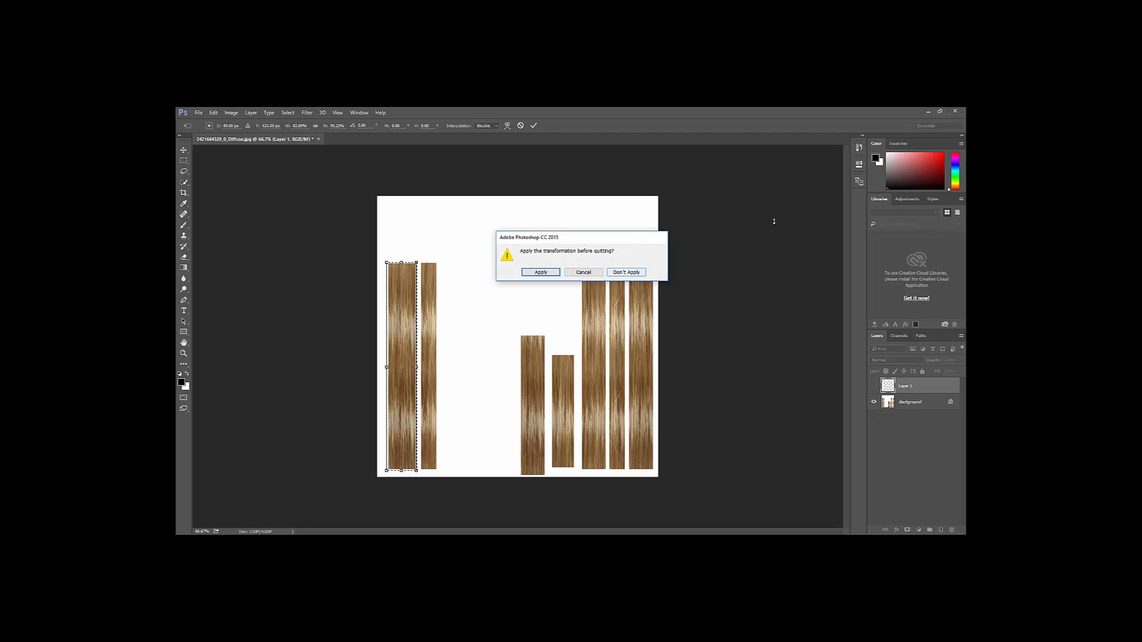
key("Return")
key("n")
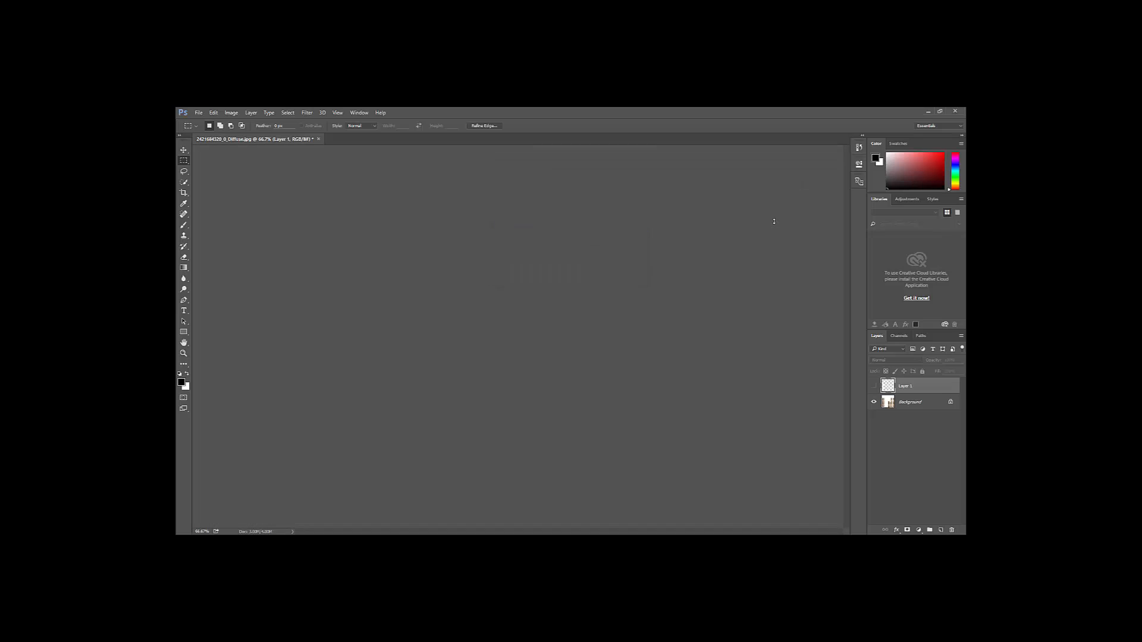
key("Return")
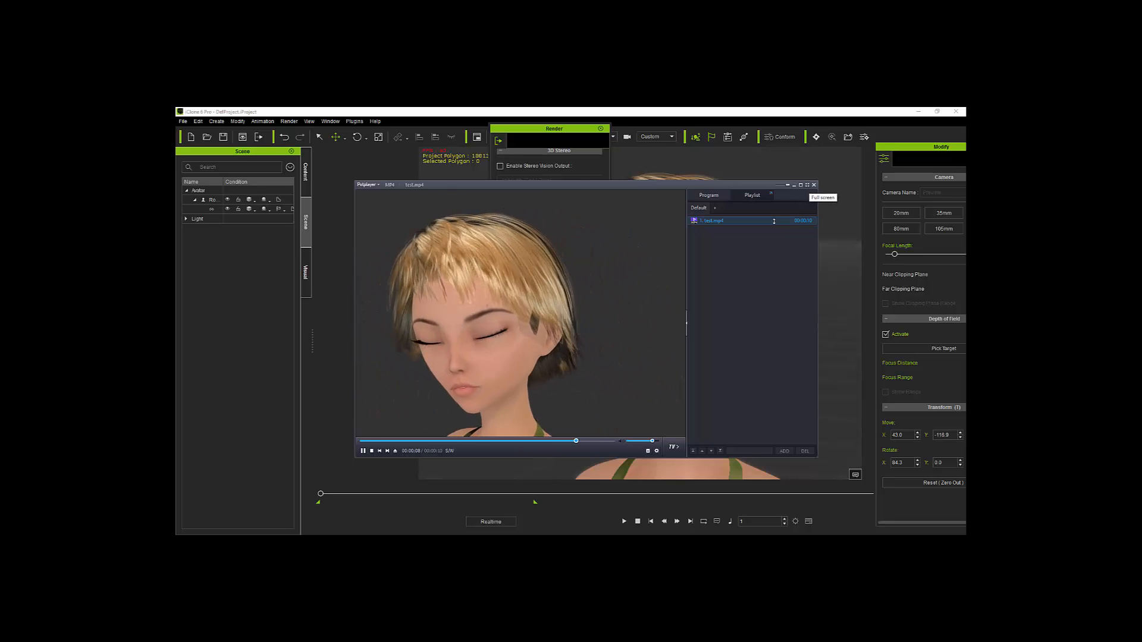
Show the rendered test.mp4 in full screen and resume its playback in PotPlayer.
key("Return")
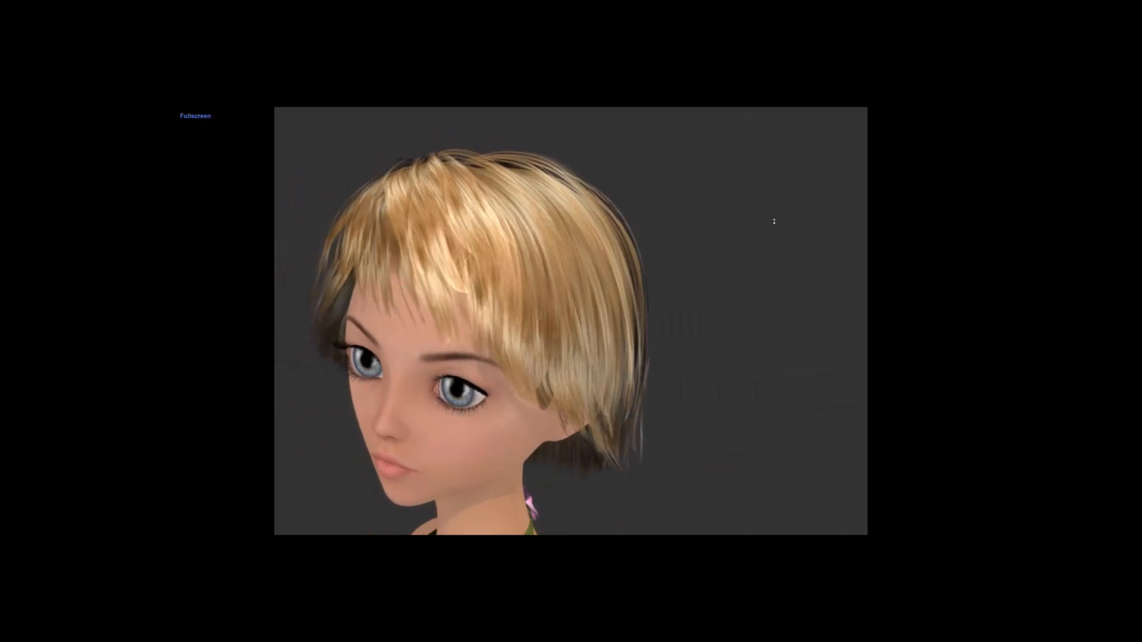
key("space")
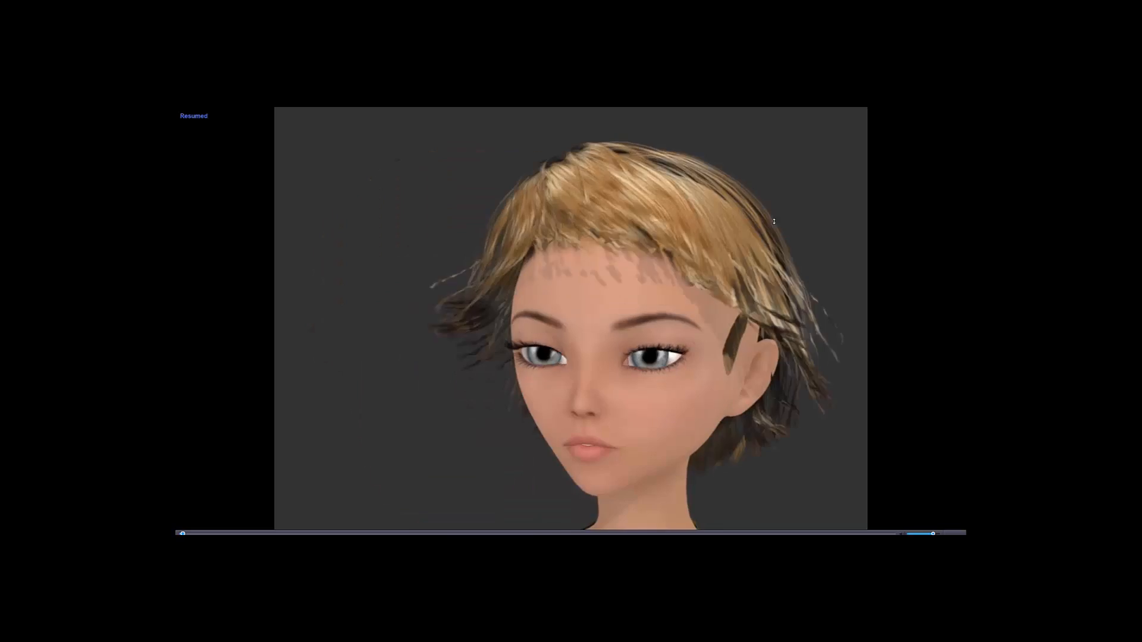